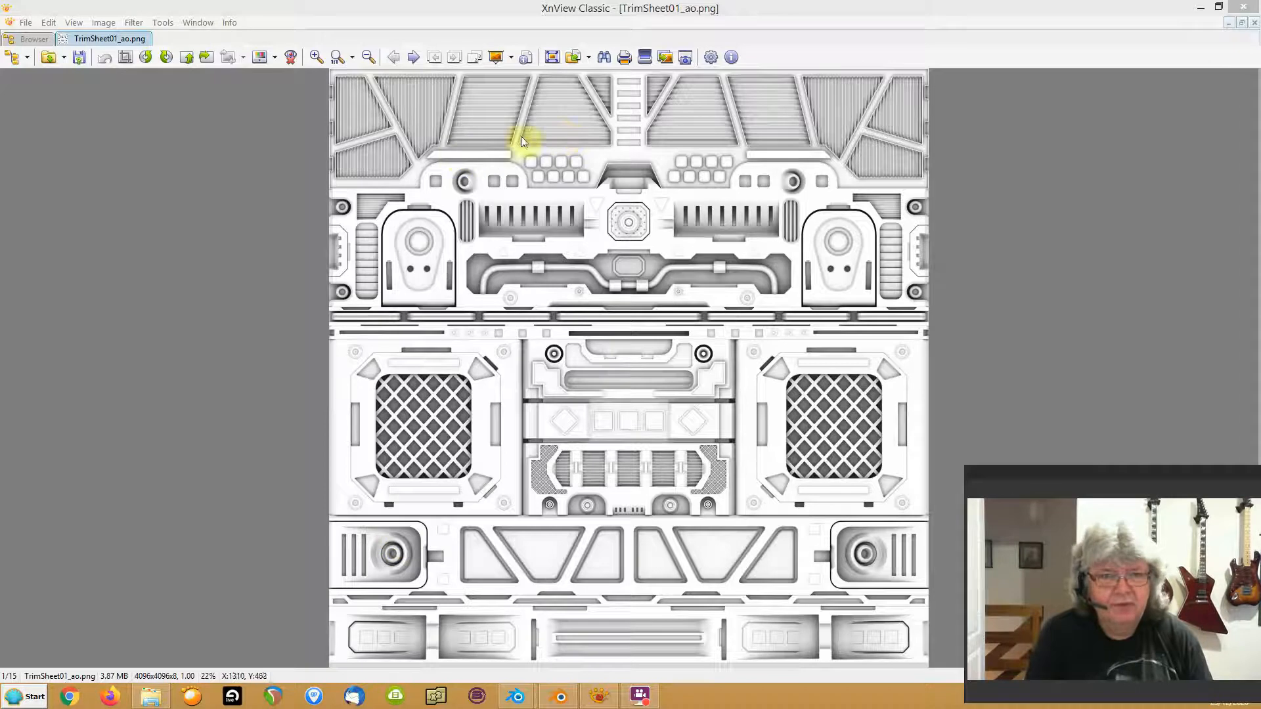
Switch to the Blender window with TrimSheet_GrabDoc_A.blend, deselect the pipe strip and examine the trim sheet from a tilted angle
left_click(560, 700)
left_click(516, 699)
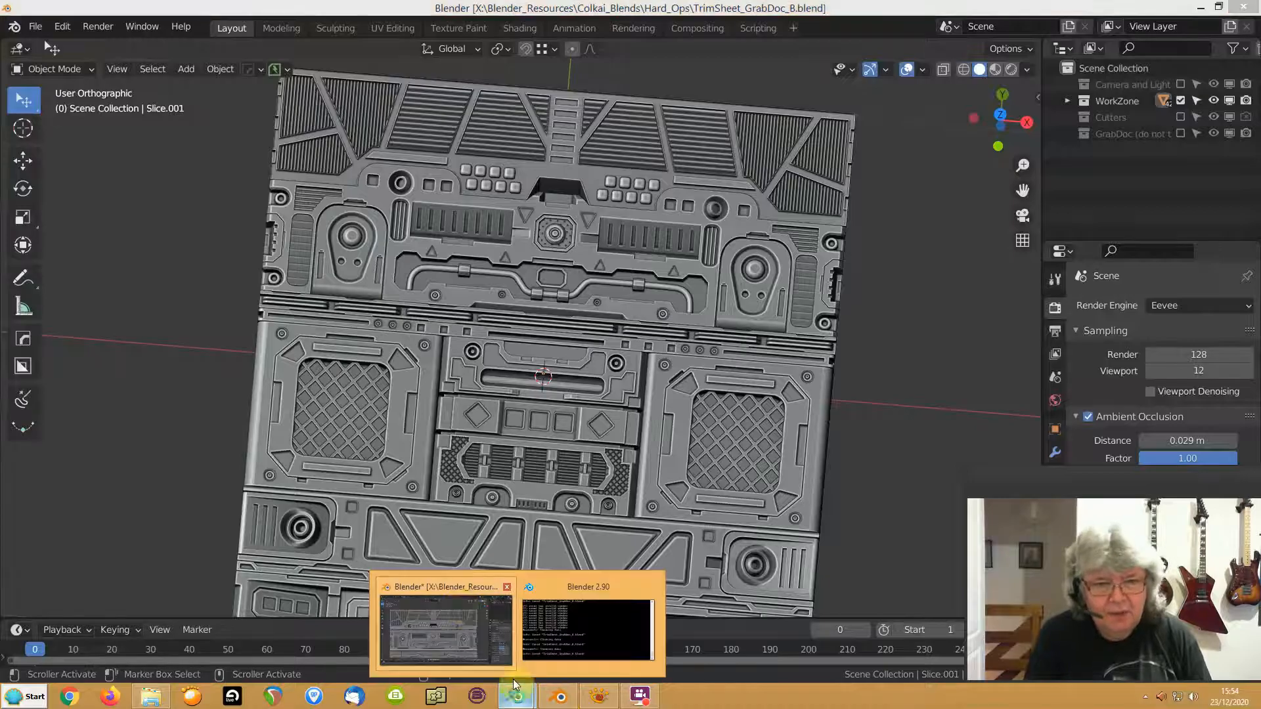
left_click(447, 589)
scroll(500, 468, "down", 3)
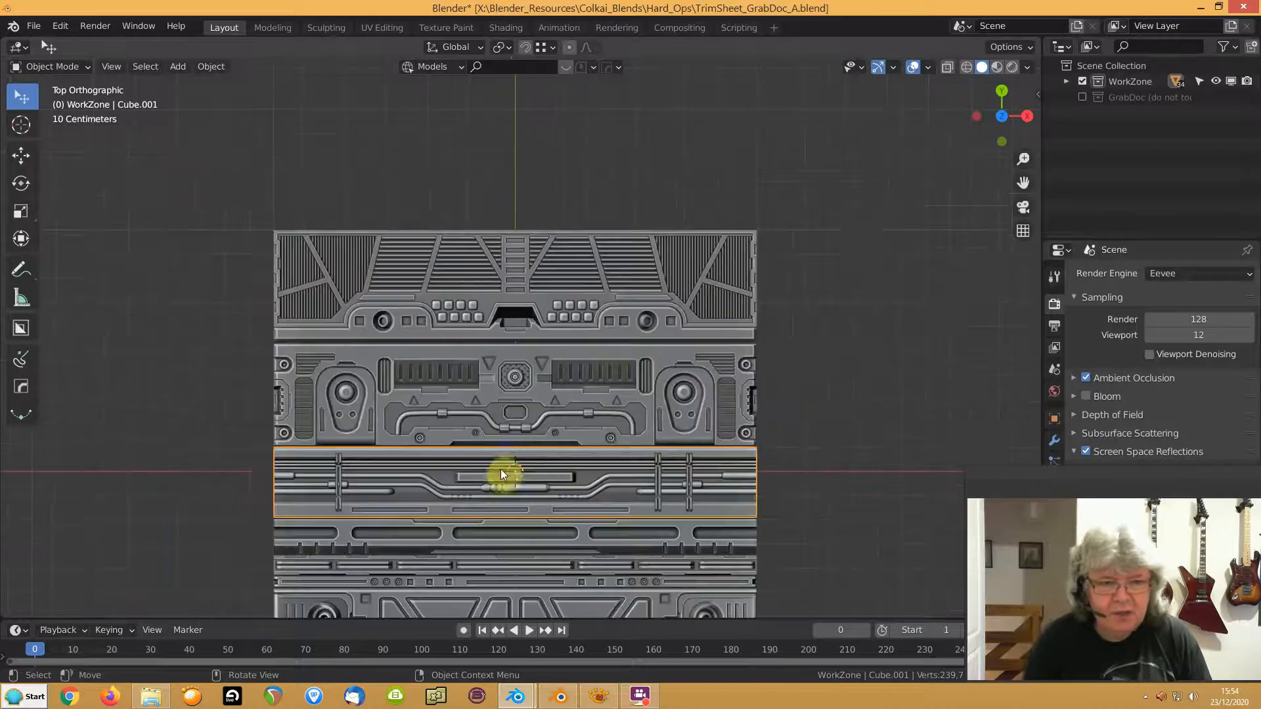
left_click(183, 454)
middle_click_drag(451, 470, 640, 419)
scroll(638, 393, "up", 2)
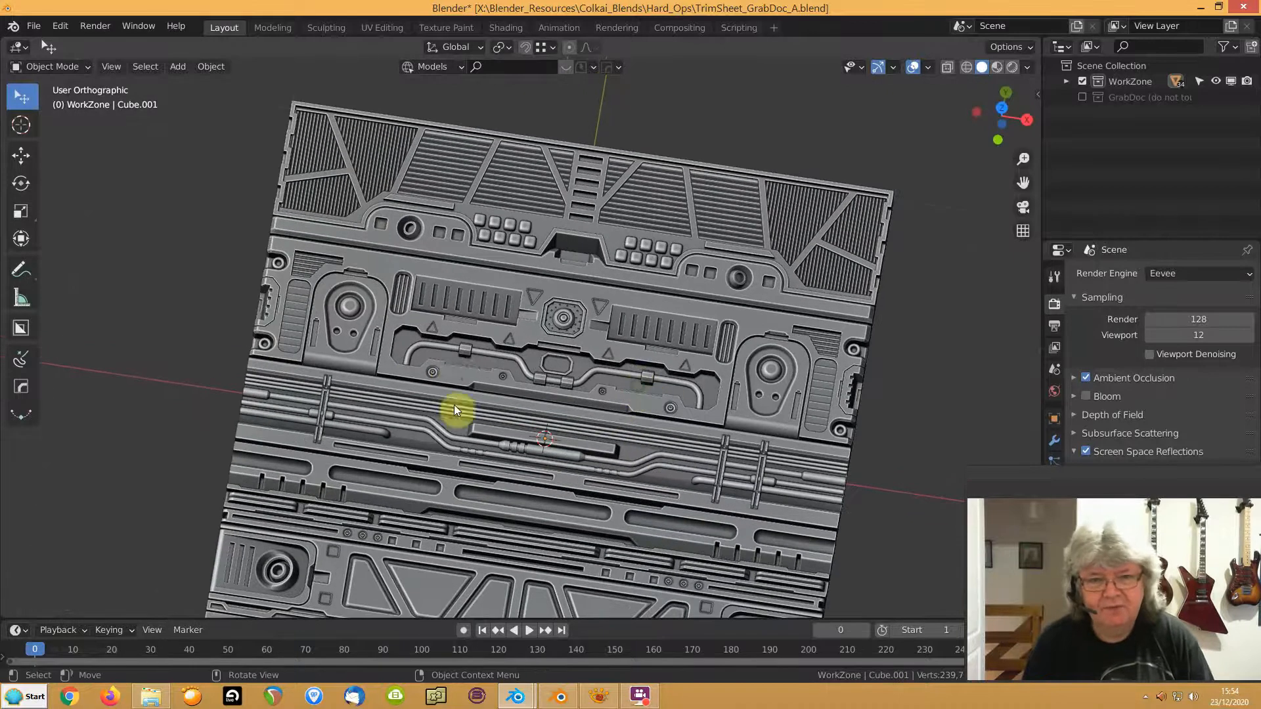
middle_click_drag(211, 352, 214, 364)
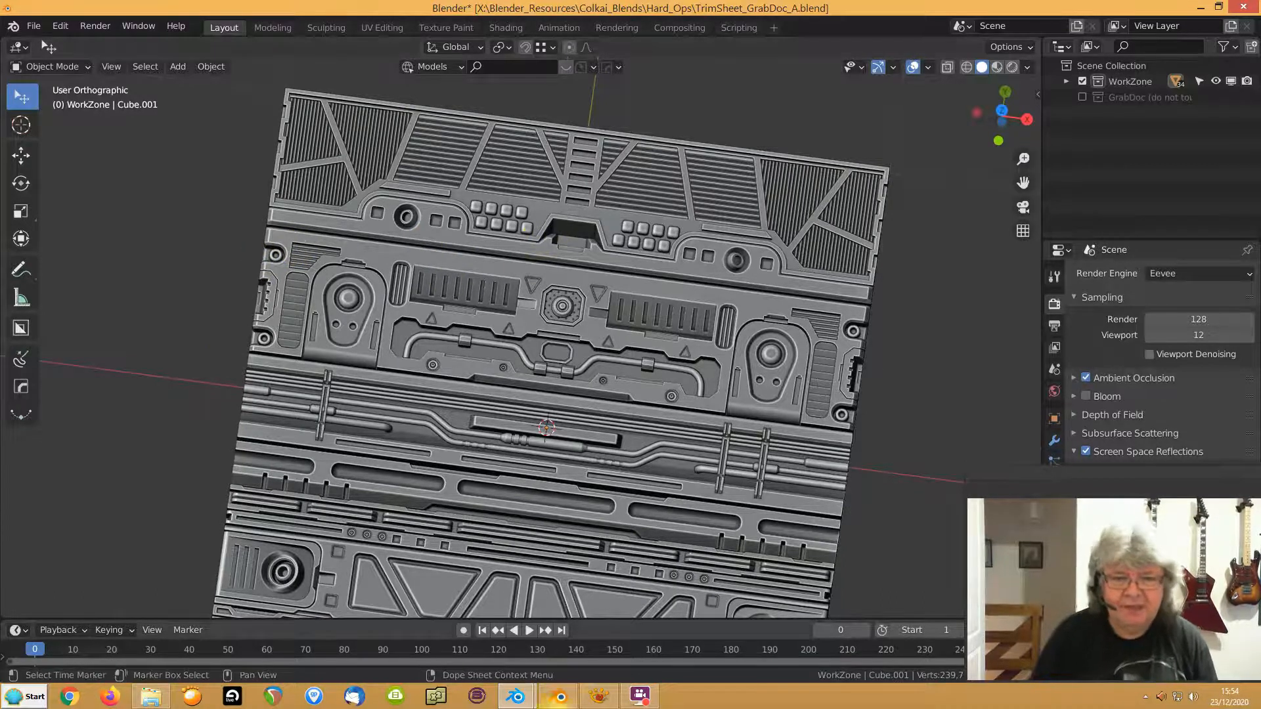
Switch to the Blender window with TrimSheet_GrabDoc_B.blend and show the upper half of its trim sheet in top view
left_click(561, 697)
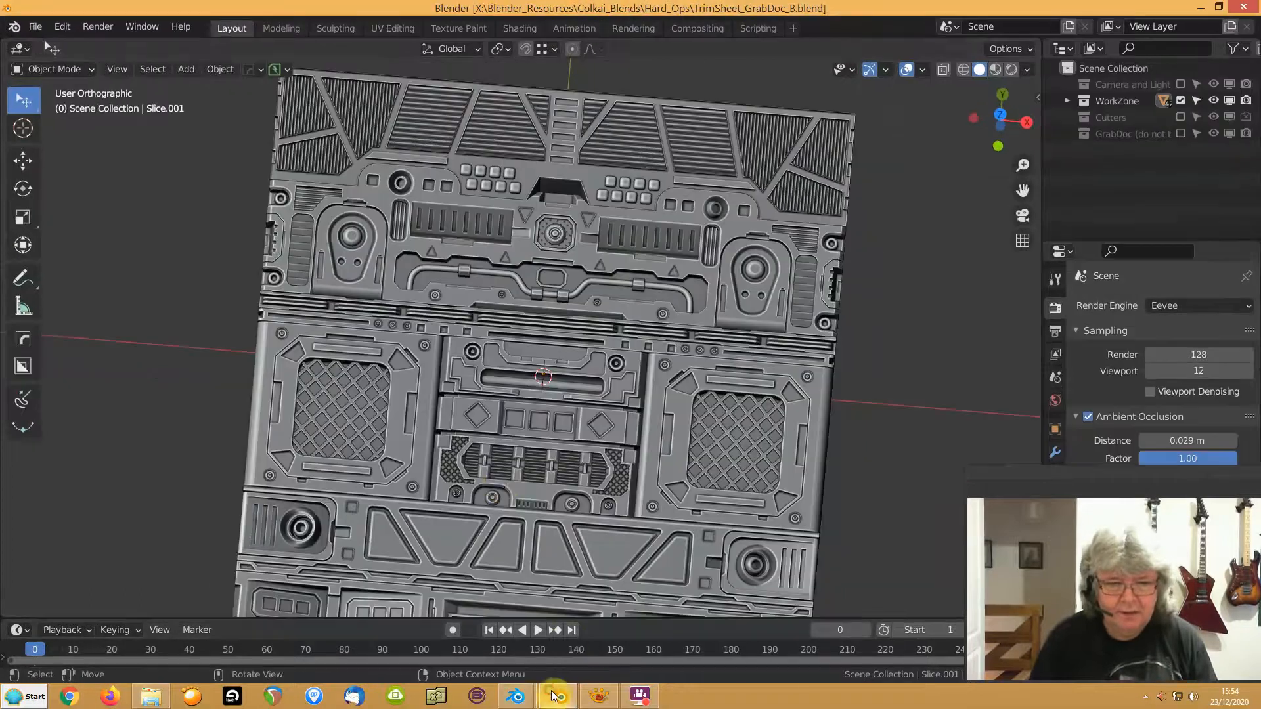
scroll(578, 423, "down", 2)
middle_click_drag(577, 421, 565, 463, "shift")
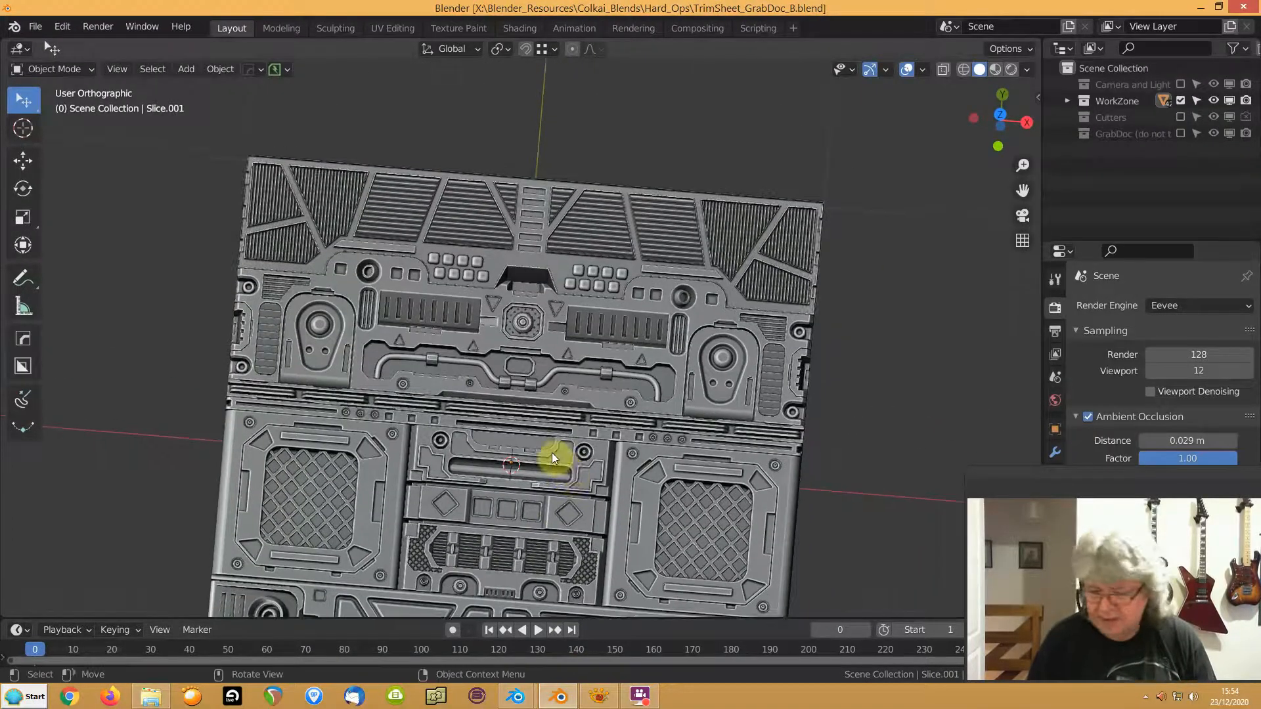
key("KP_7")
middle_click_drag(511, 261, 519, 349, "shift")
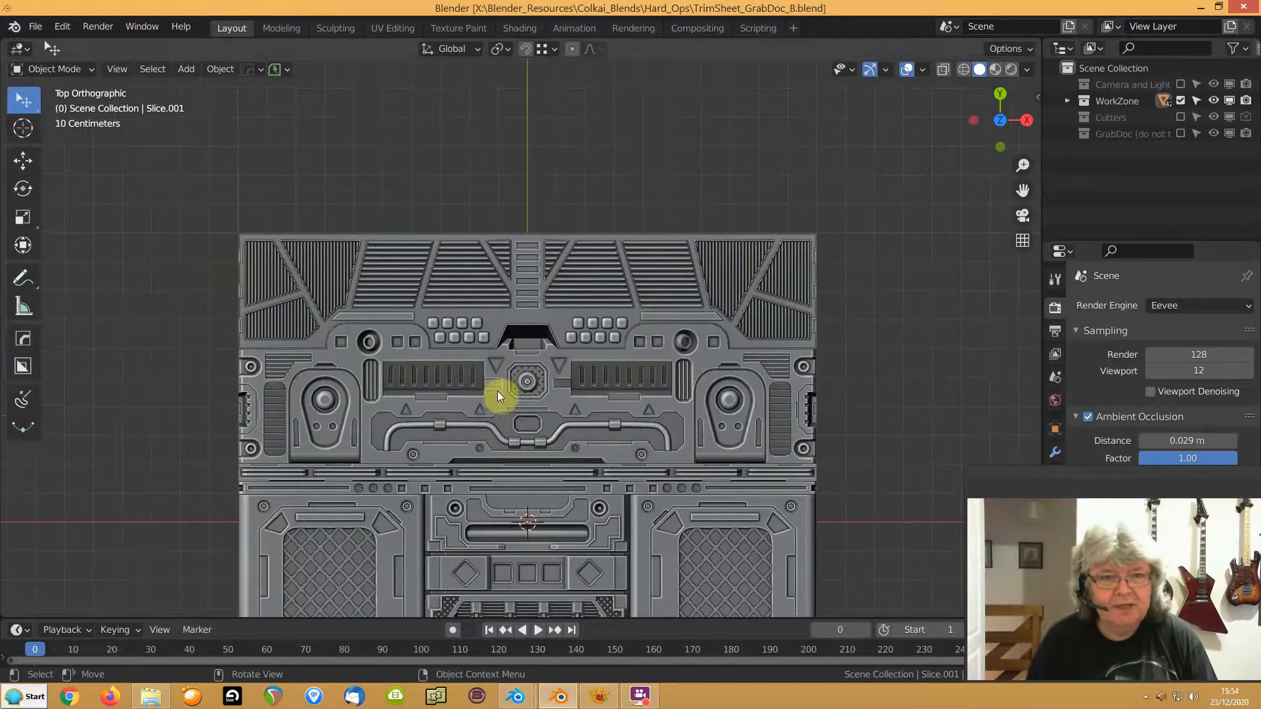
scroll(488, 408, "up", 2)
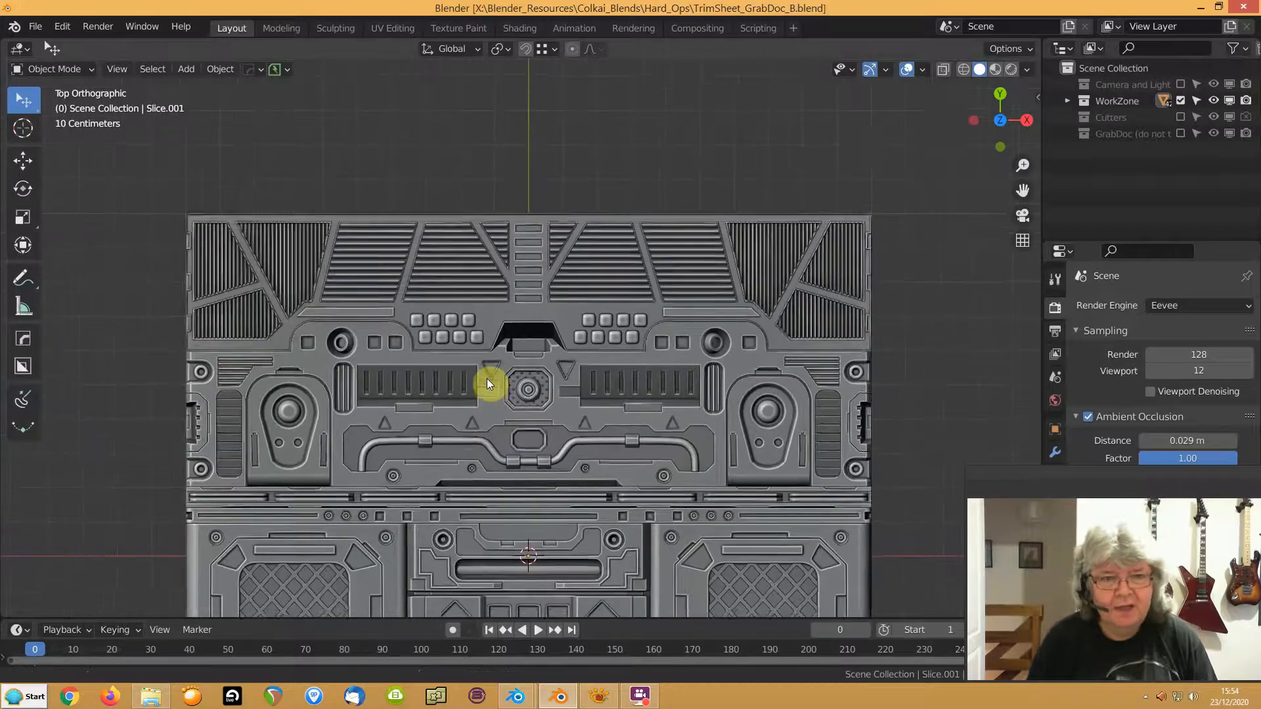
Box-select the trim sheet's uppermost strip, then its upper two strips together, clearing the selection each time
key("b")
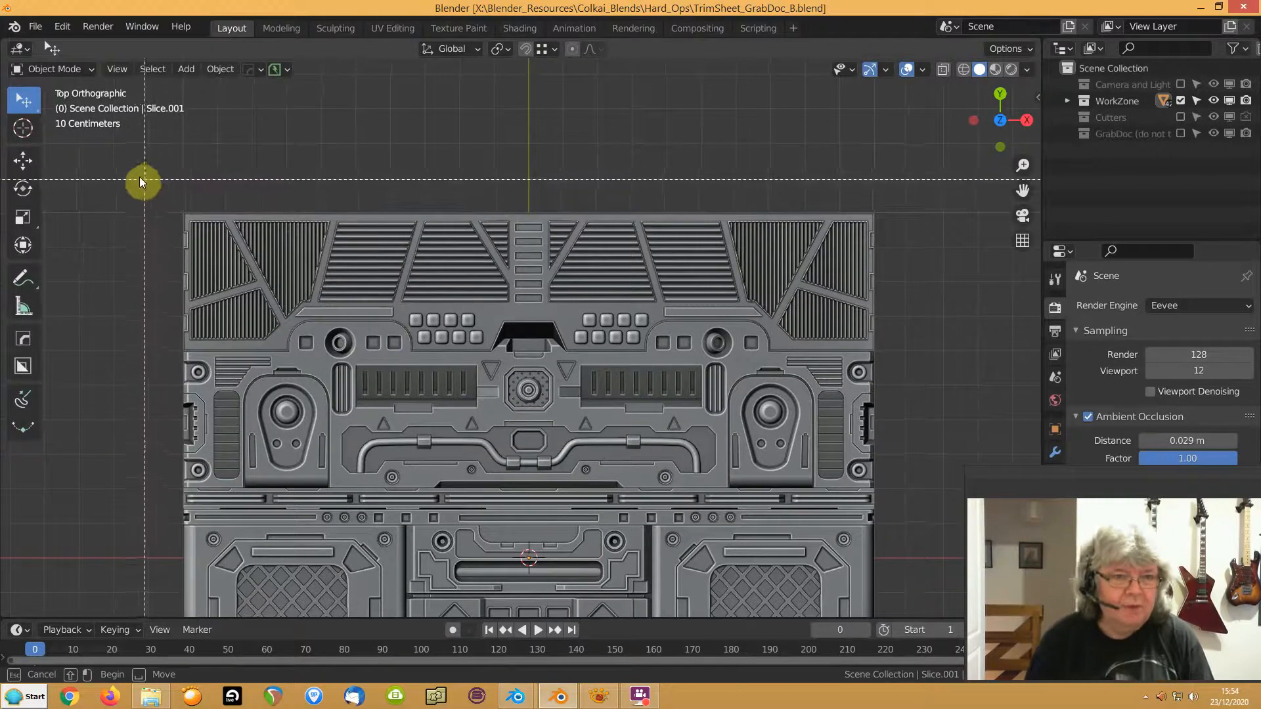
left_click_drag(134, 175, 936, 356)
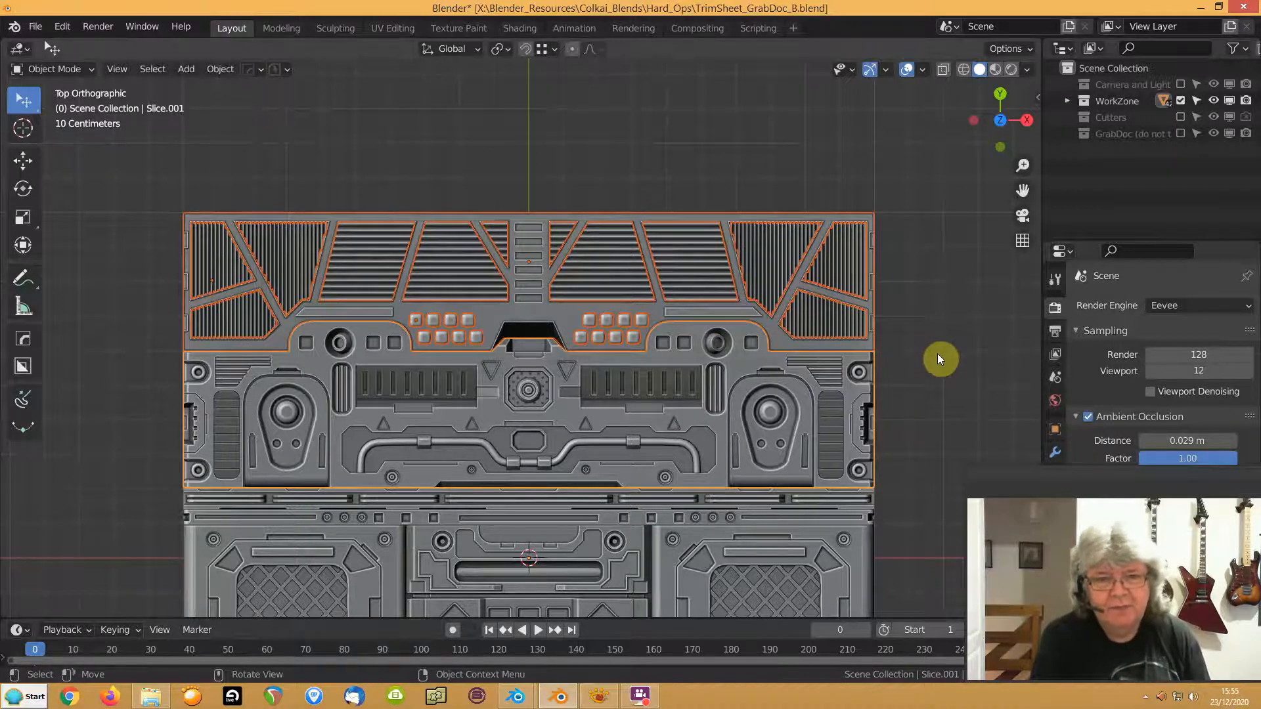
left_click(939, 355)
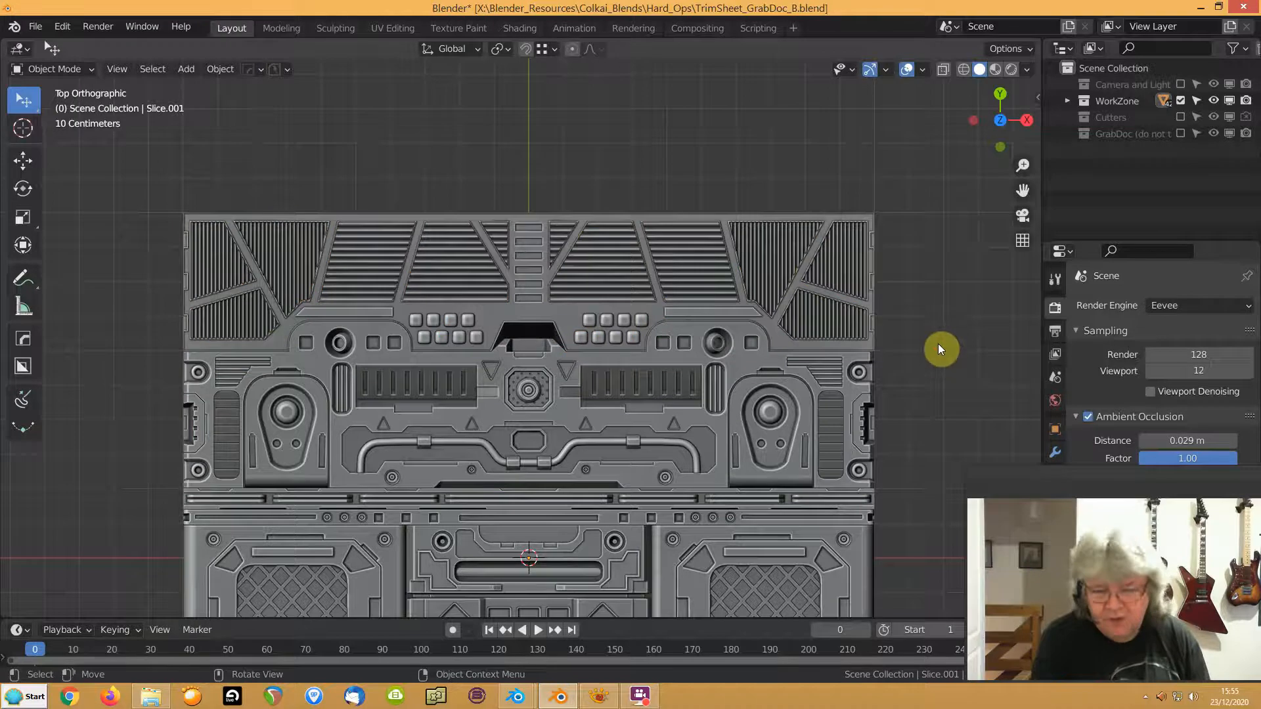
key("b")
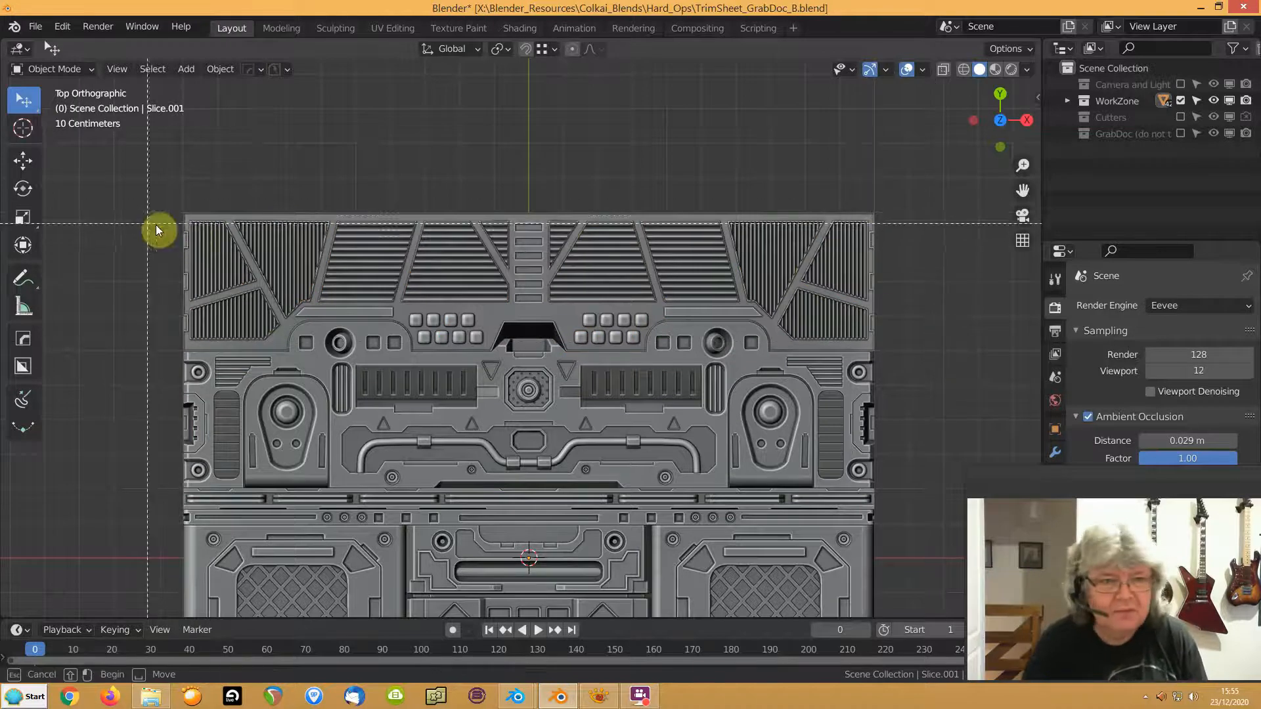
left_click_drag(135, 192, 948, 489)
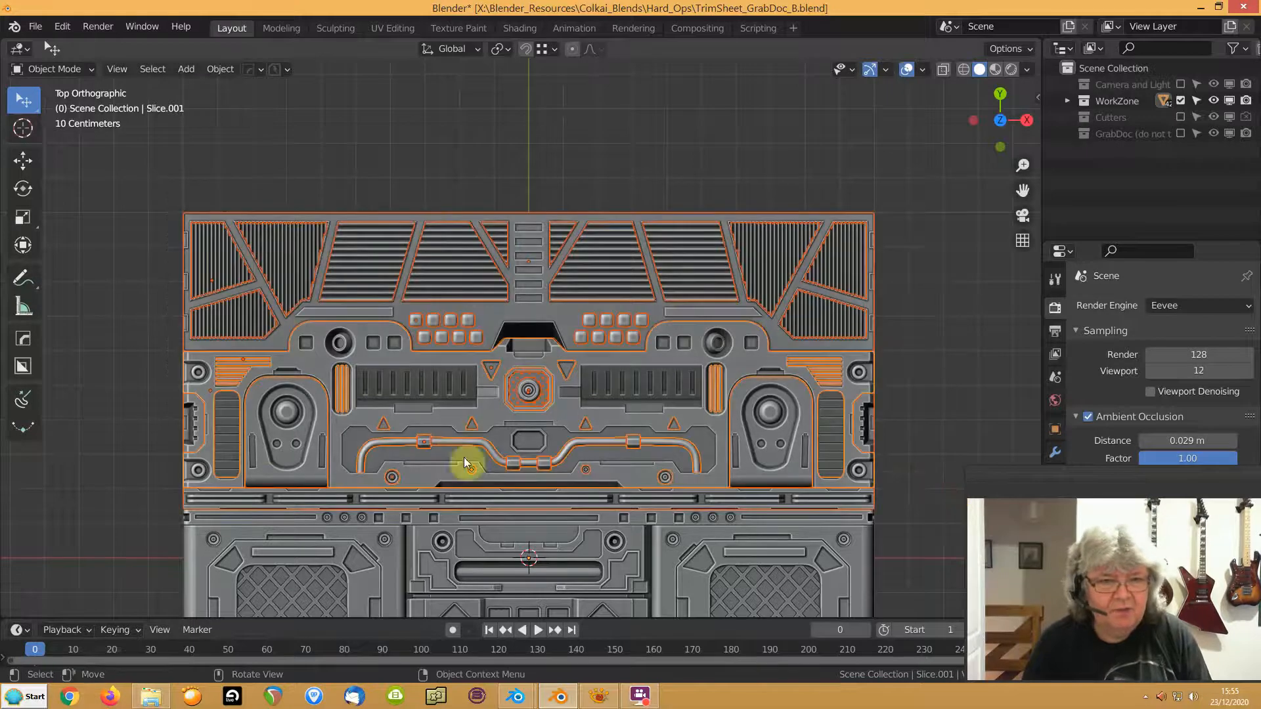
left_click(87, 422)
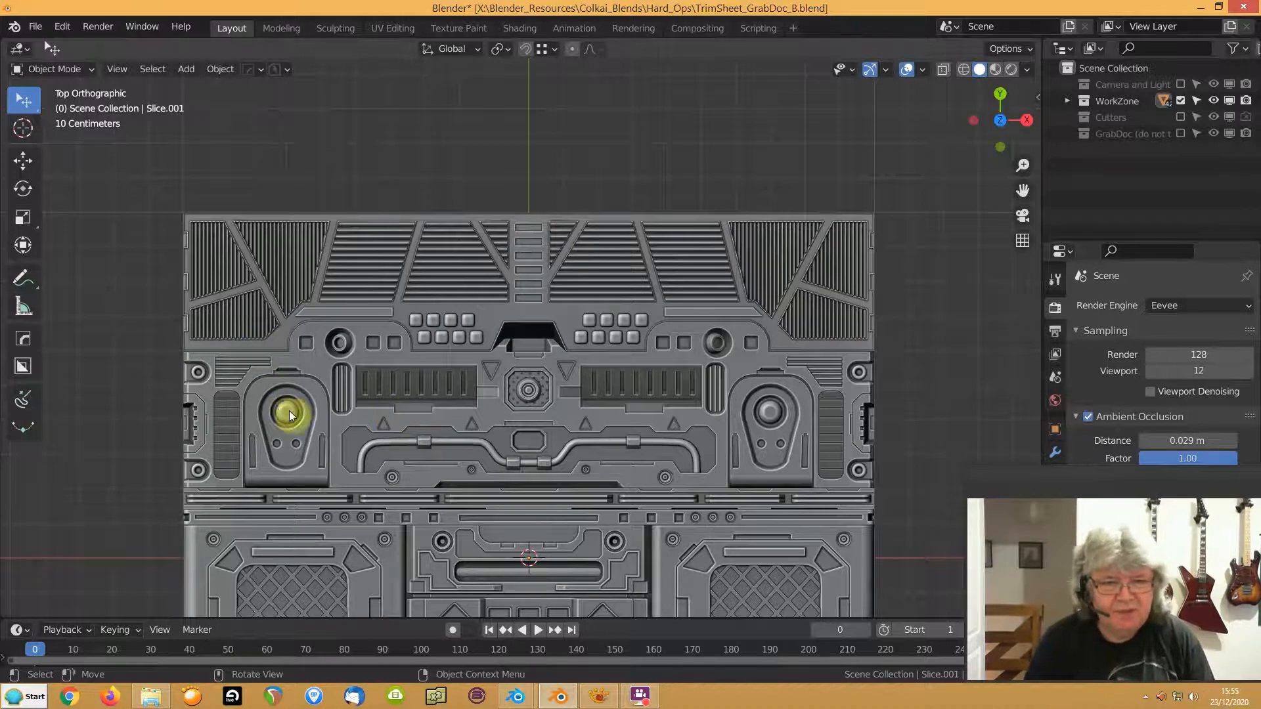
Select the thin divider strip below the pipe section and examine the grille panels in the sheet's upper-left corner up close
left_click(297, 499)
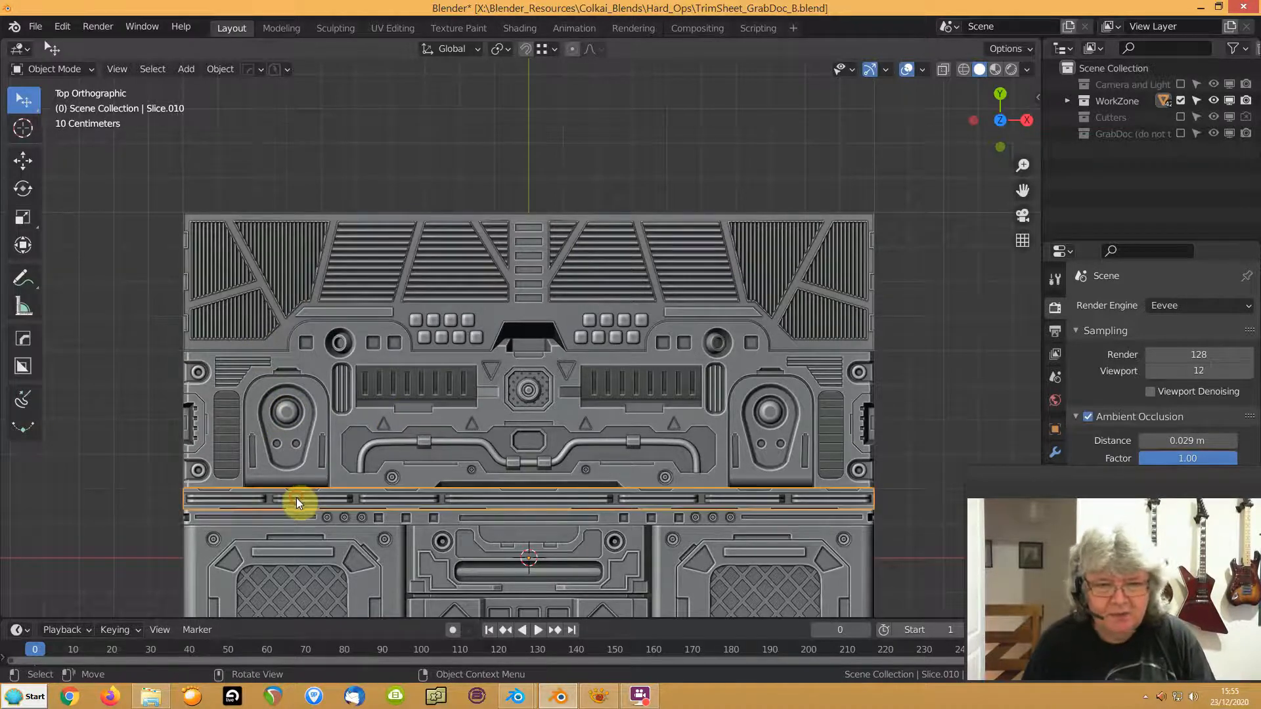
middle_click_drag(304, 394, 317, 416, "shift")
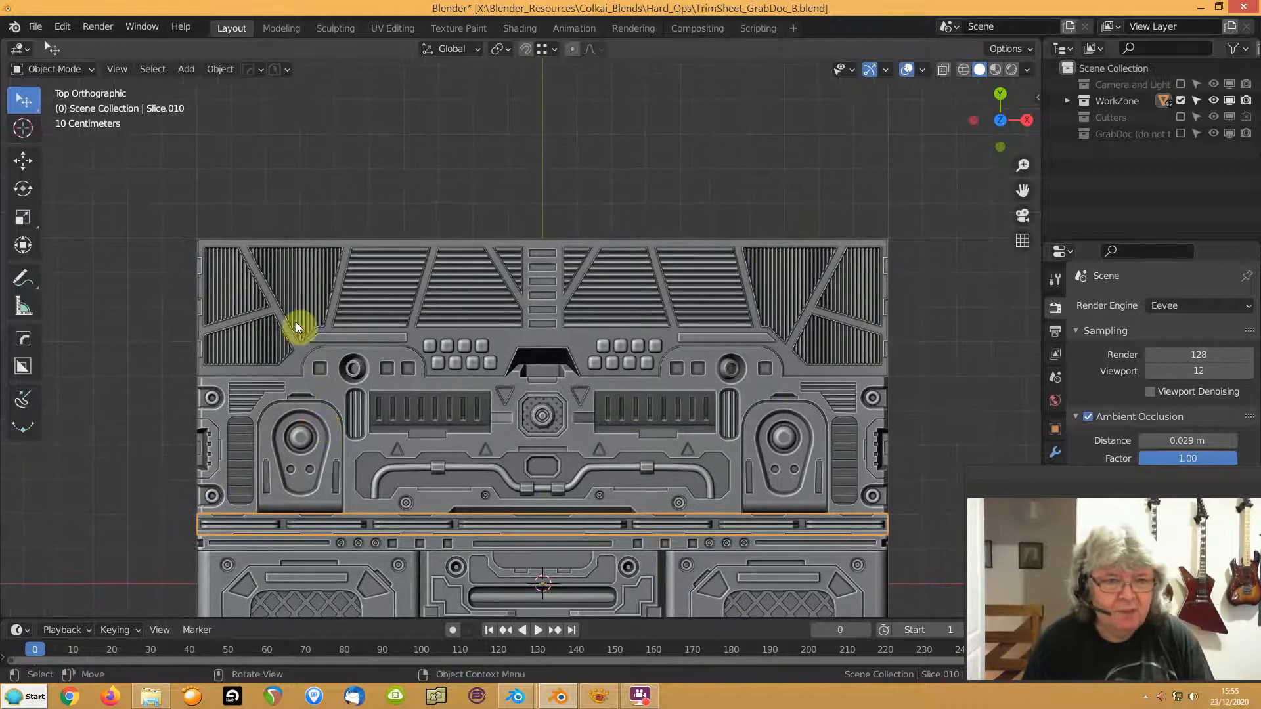
scroll(340, 360, "up", 2)
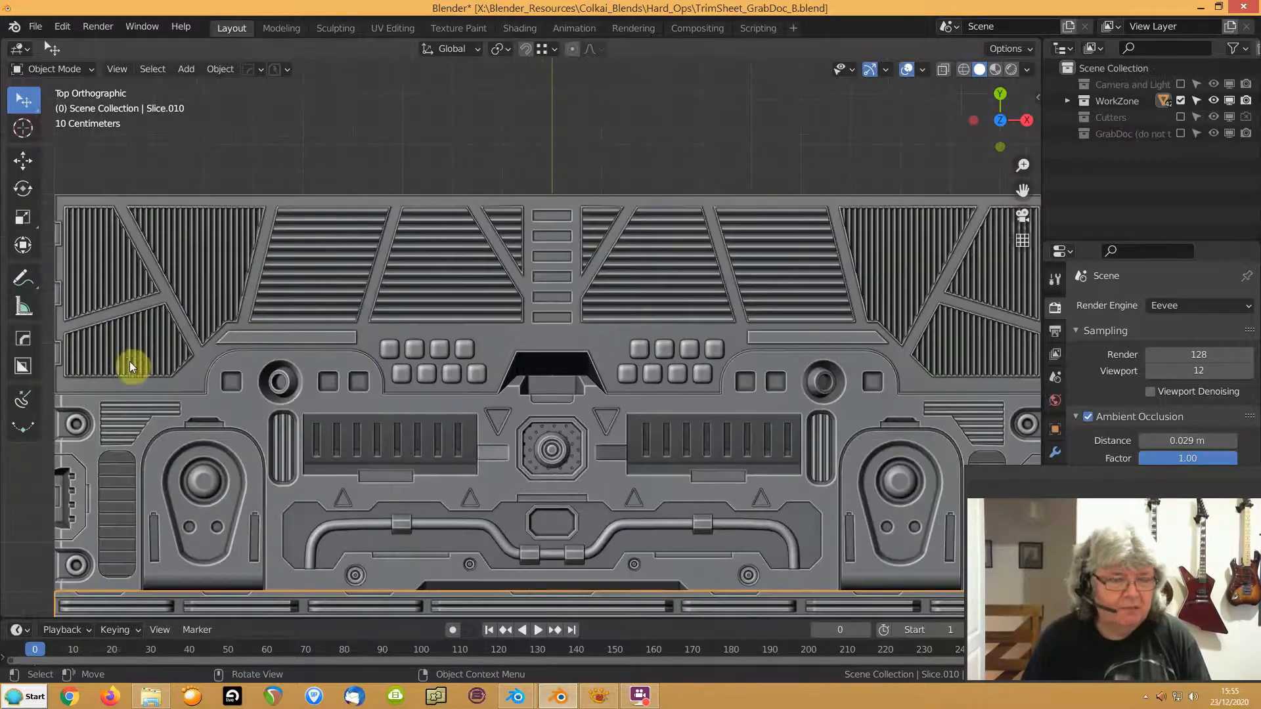
middle_click_drag(128, 328, 445, 388, "shift")
scroll(309, 342, "up", 3)
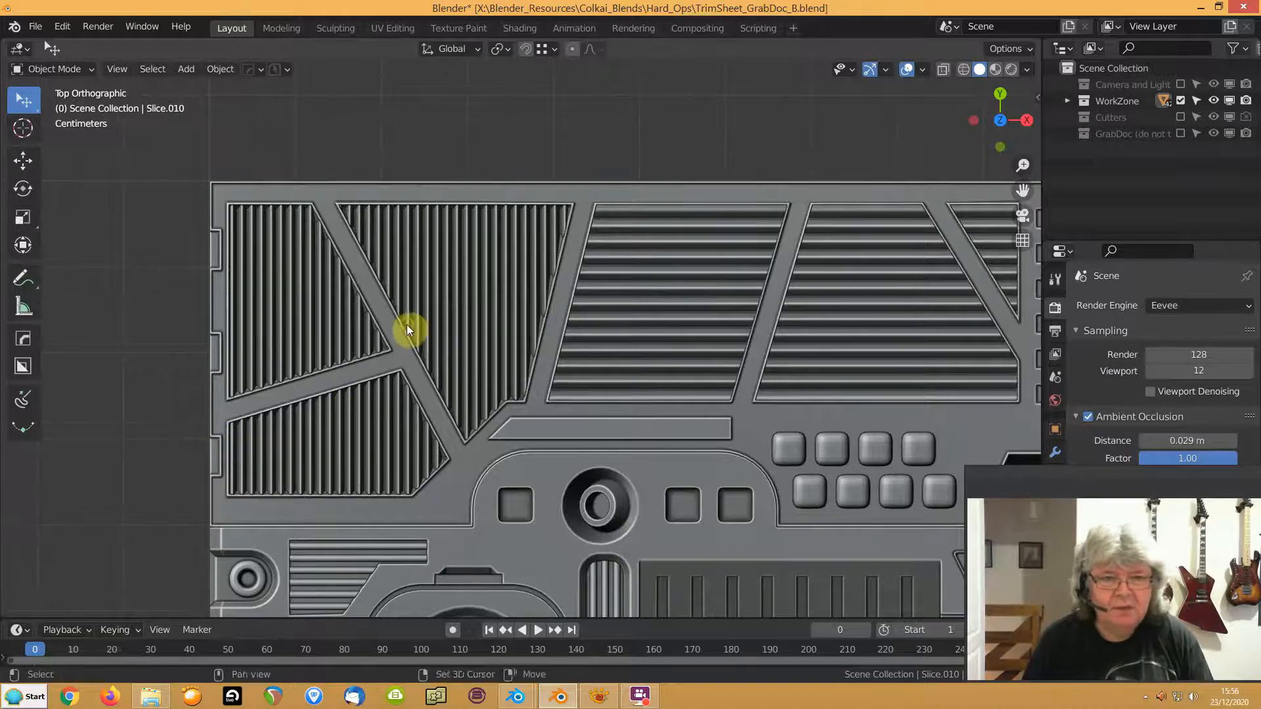
middle_click_drag(407, 328, 484, 442, "shift")
scroll(293, 352, "up", 3)
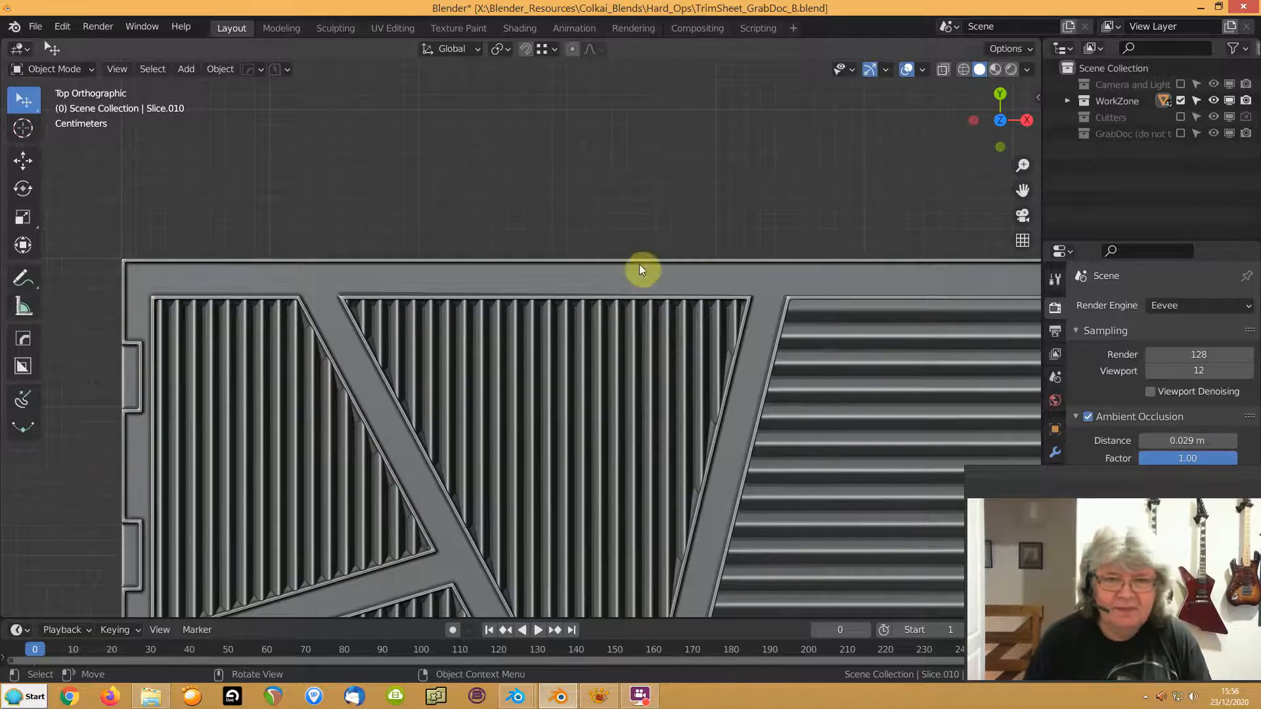
Examine the thin divider strip and the central panels between the two mesh grilles up close
scroll(557, 325, "down", 5)
middle_click_drag(443, 463, 375, 222, "shift")
middle_click_drag(436, 470, 397, 313, "shift")
scroll(451, 392, "down", 2)
middle_click_drag(506, 455, 285, 472, "shift")
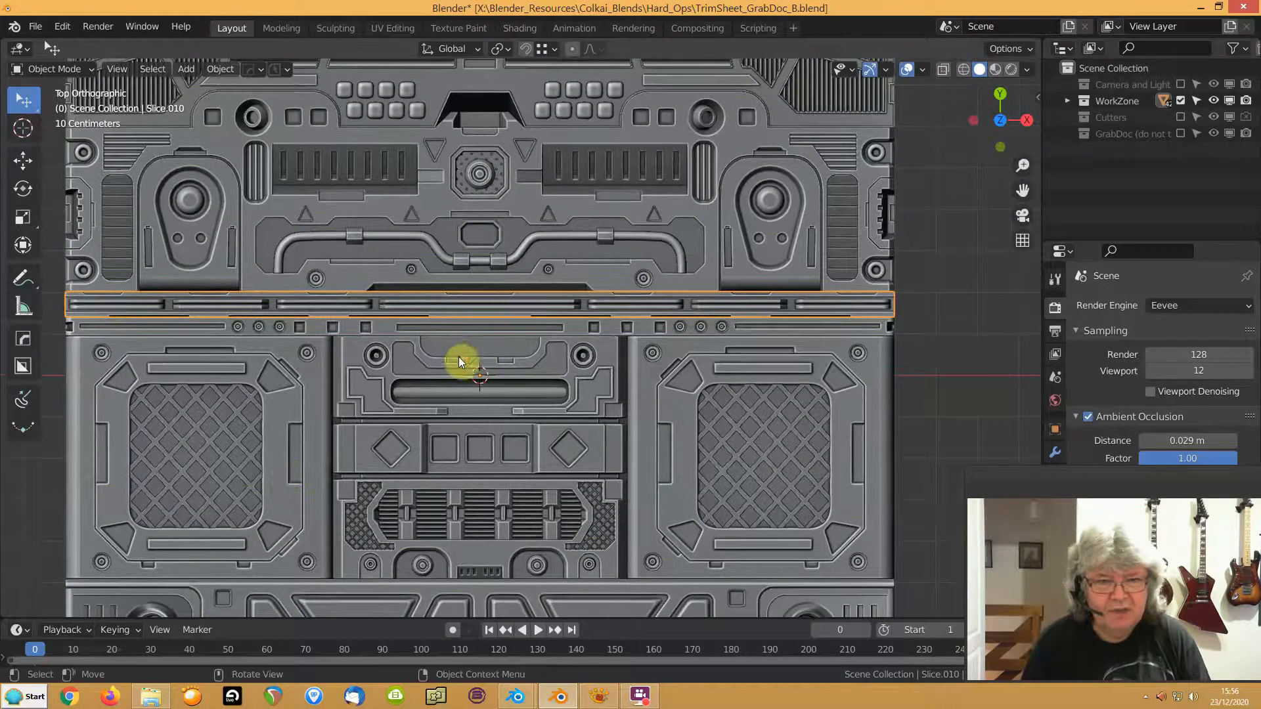
scroll(448, 356, "up", 2)
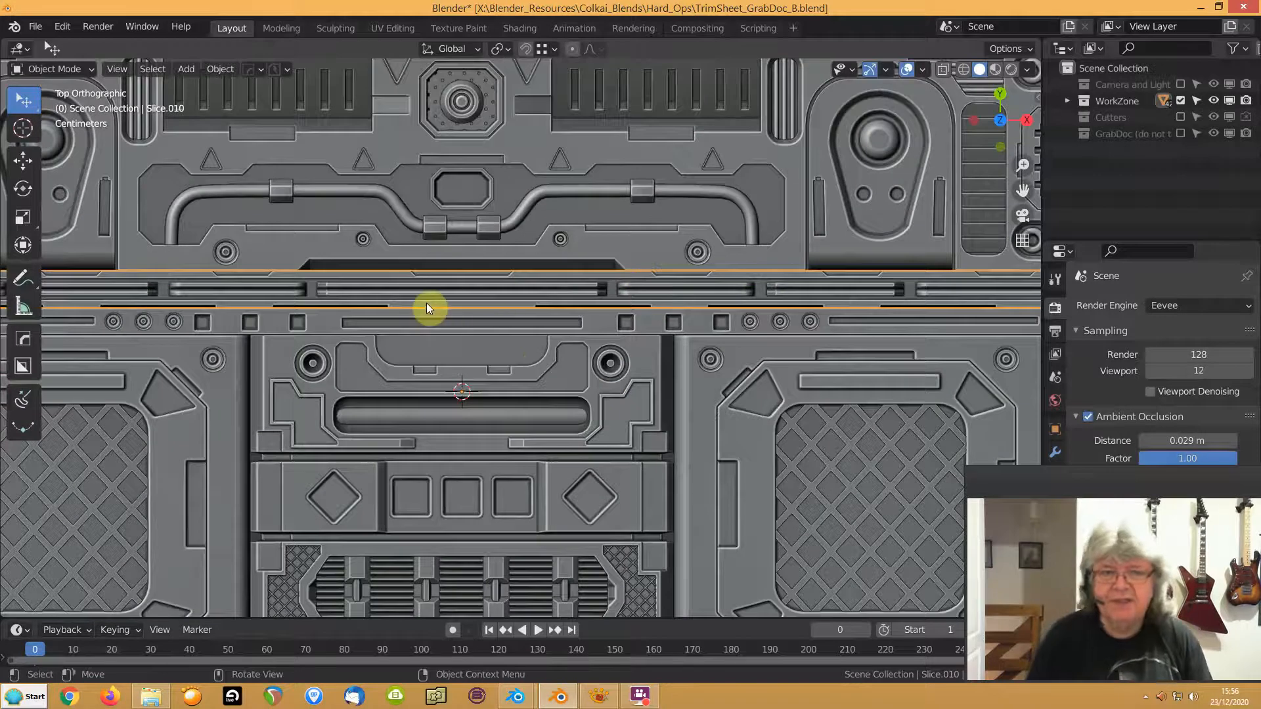
scroll(427, 302, "down", 2)
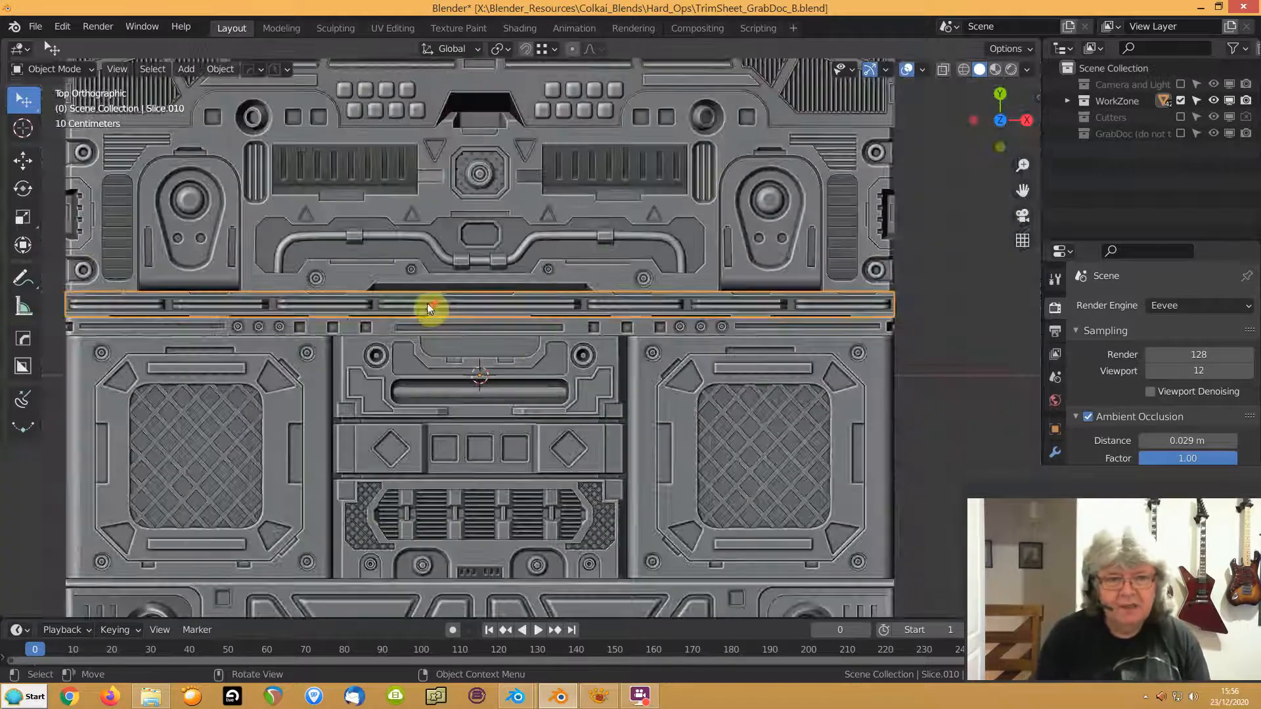
Survey the trim sheet from its upper strips down to the lowest one and return to the upper section in top view
middle_click_drag(435, 281, 464, 407, "shift")
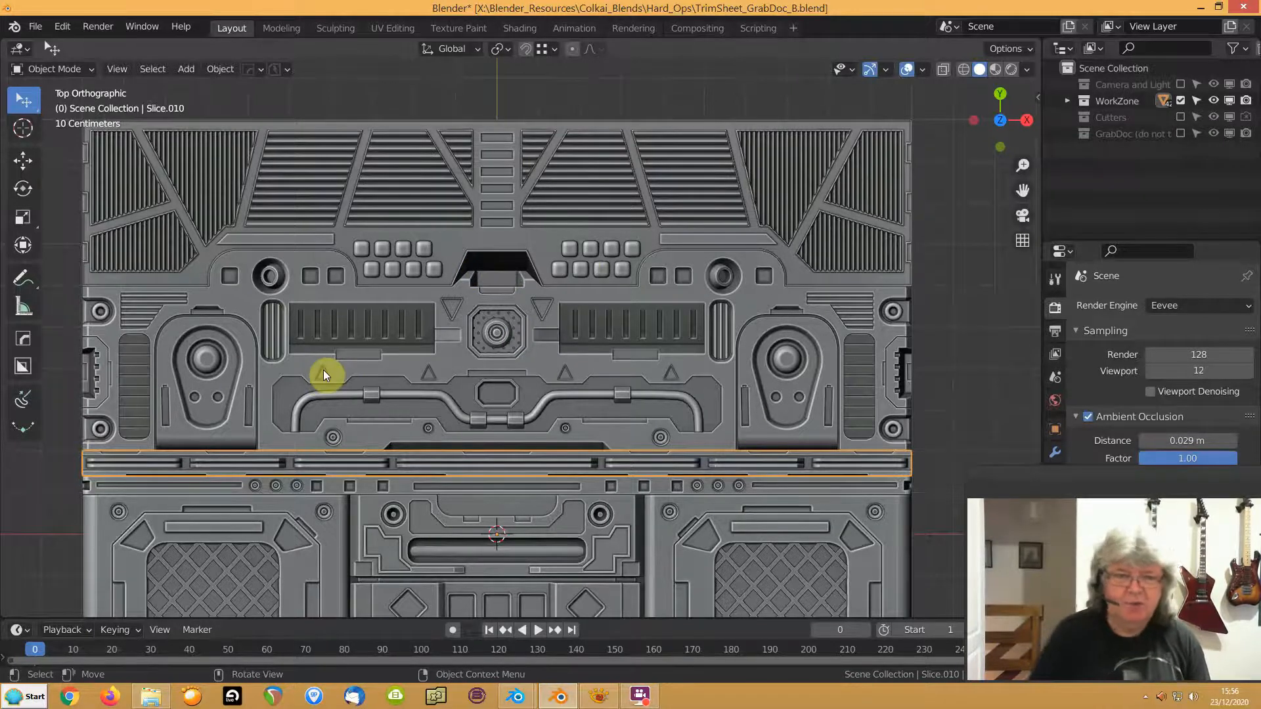
middle_click_drag(379, 569, 385, 307, "shift")
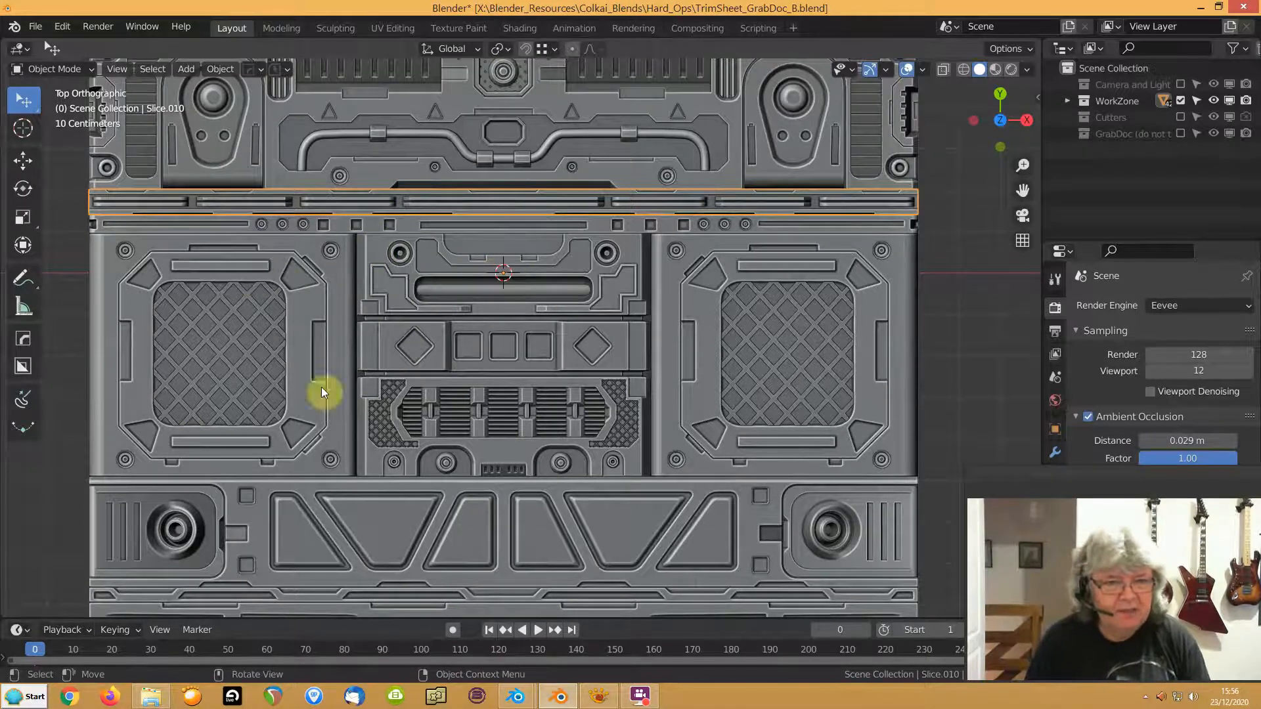
middle_click_drag(277, 465, 265, 287, "shift")
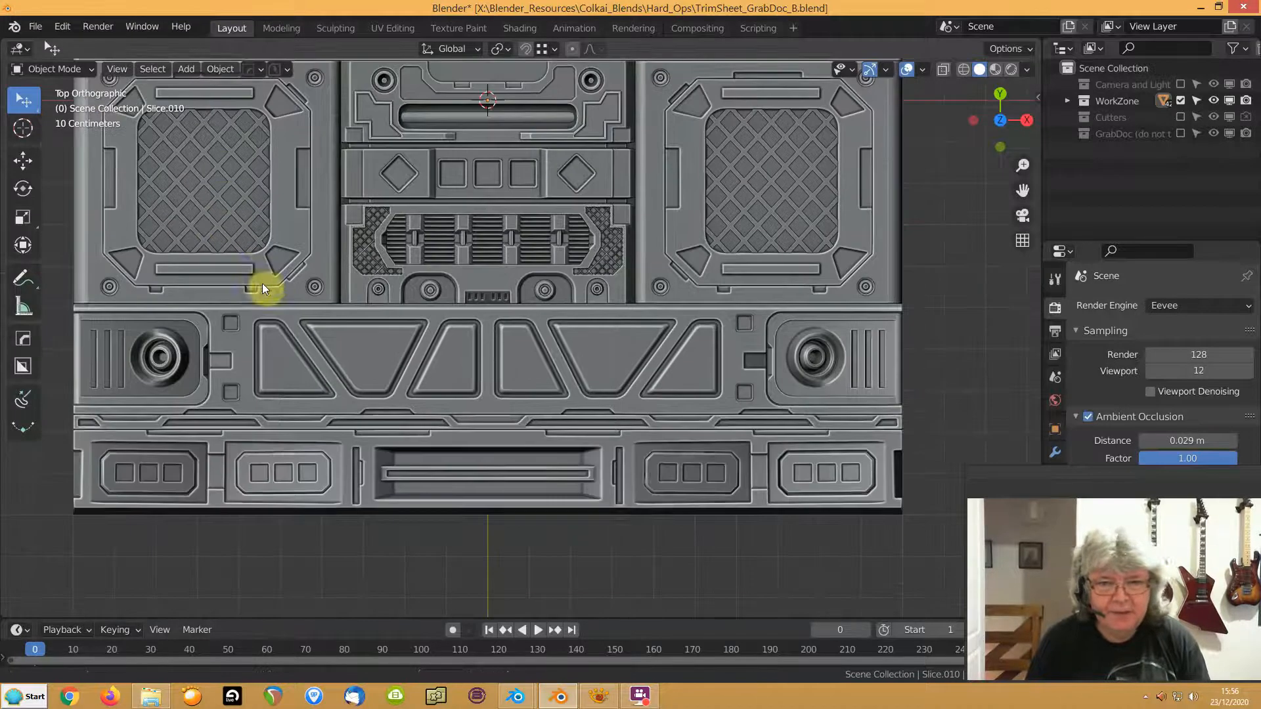
middle_click_drag(431, 195, 477, 511, "shift")
key("KP_7")
middle_click_drag(470, 337, 469, 365, "shift")
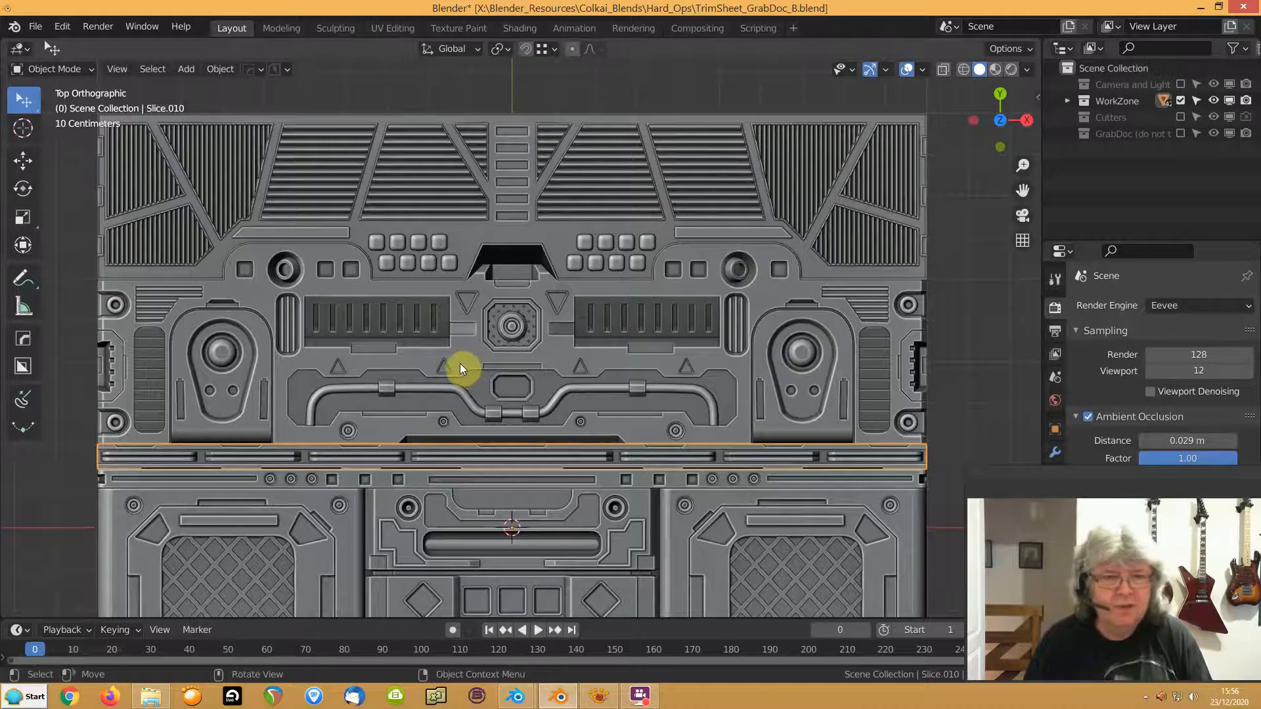
Select the triangle greebles beside the octagonal hub and examine the rounded corner and bevel of the right-hand triangle up close
scroll(460, 364, "up", 4)
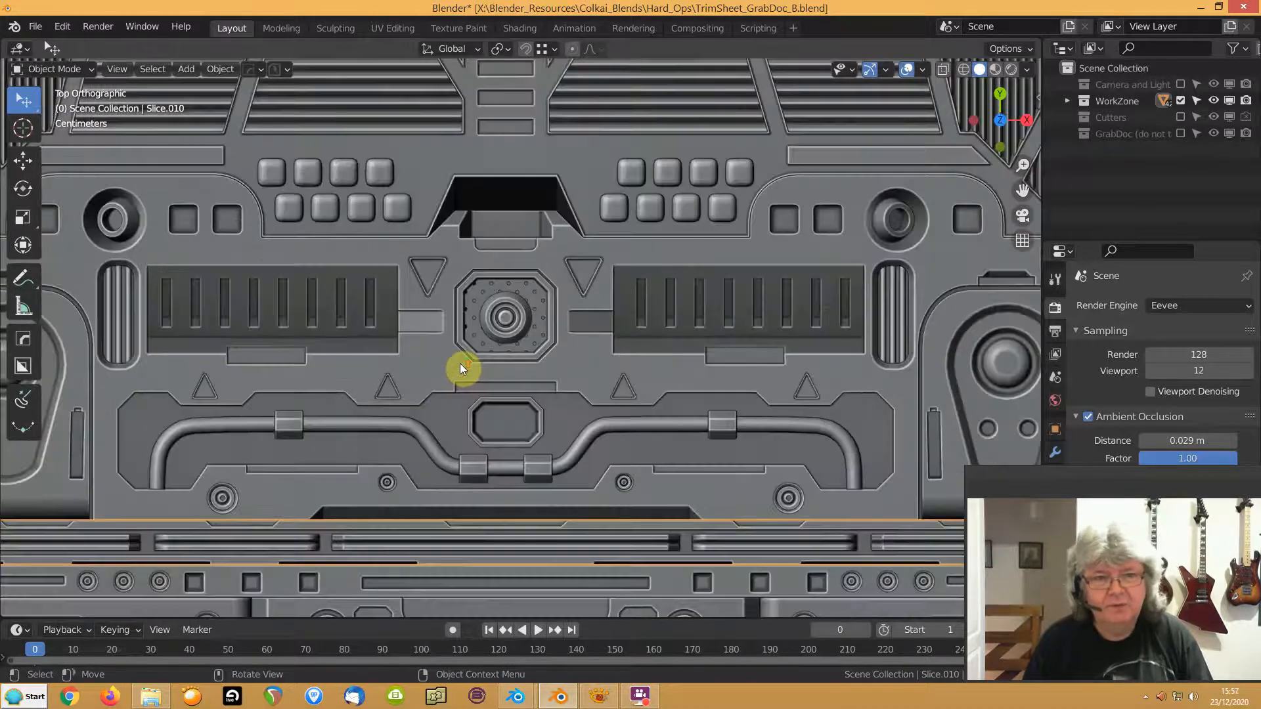
left_click(592, 266)
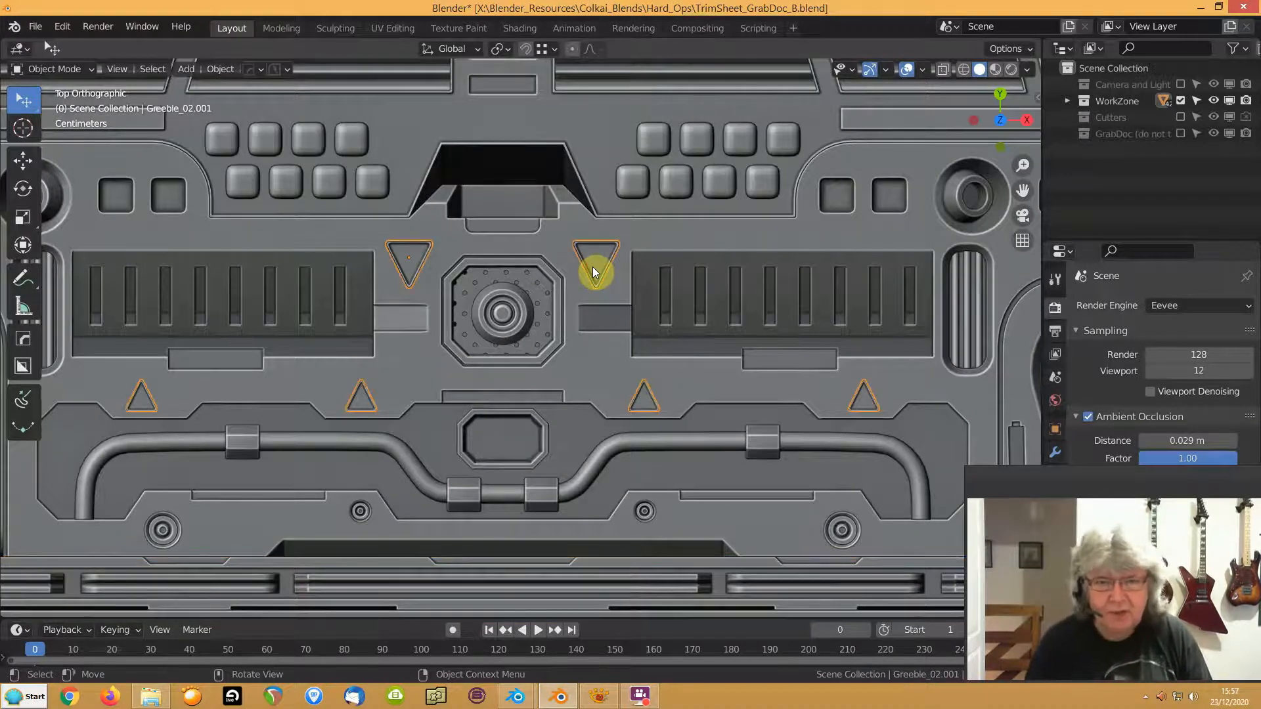
scroll(592, 267, "up", 6)
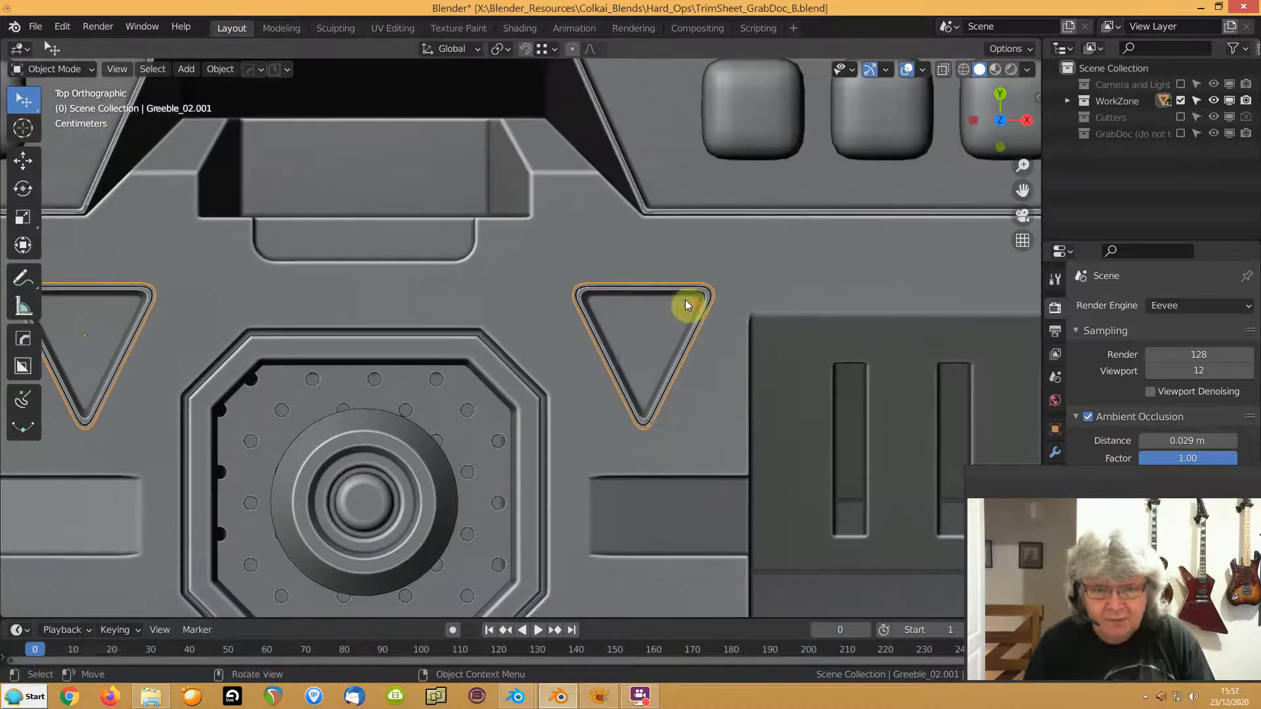
scroll(684, 301, "up", 3)
middle_click_drag(798, 277, 436, 294, "shift")
scroll(467, 396, "up", 2)
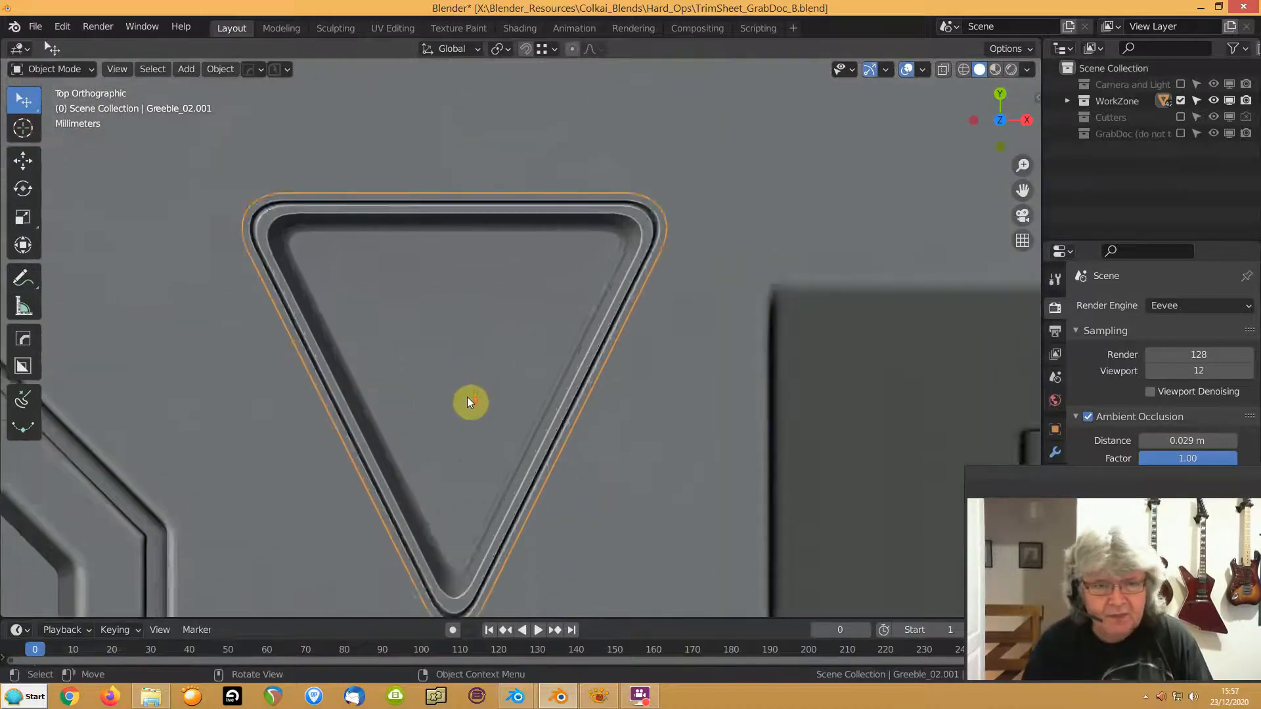
scroll(467, 396, "up", 2)
middle_click_drag(335, 342, 503, 414, "shift")
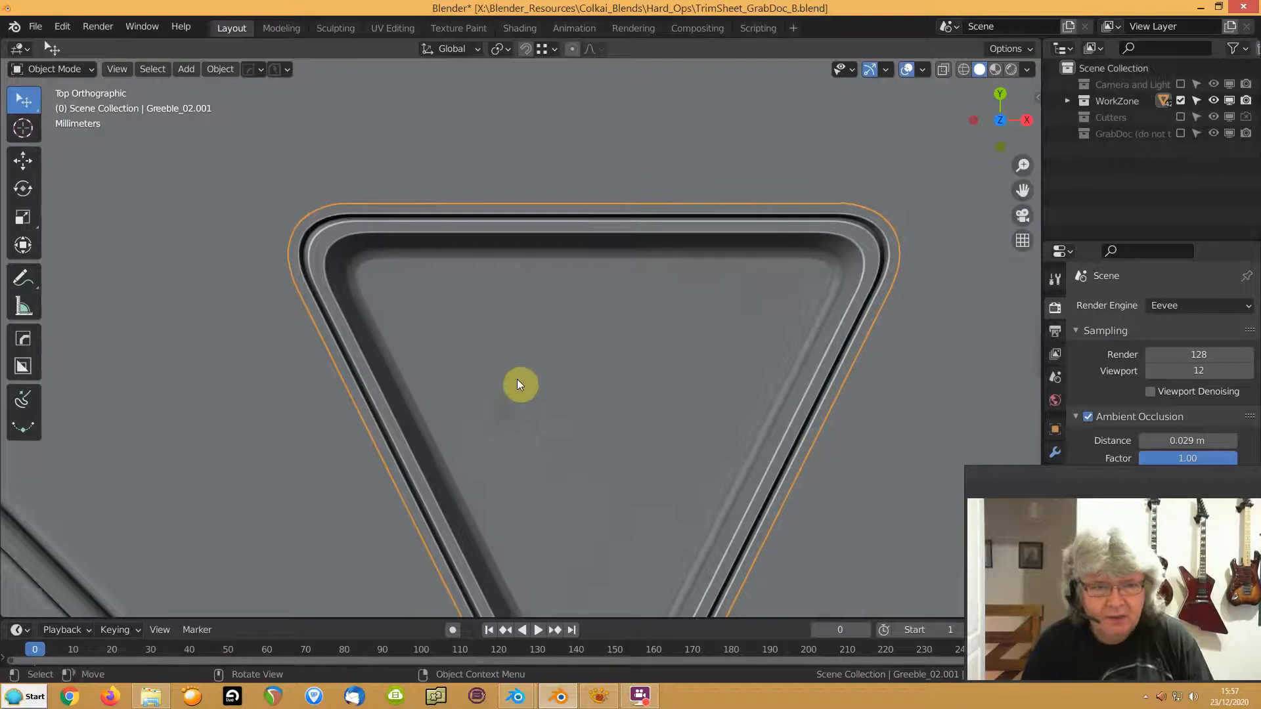
scroll(517, 380, "up", 2)
middle_click_drag(359, 332, 450, 462, "shift")
scroll(356, 383, "up", 4)
scroll(355, 382, "up", 1)
middle_click_drag(278, 398, 678, 400, "shift")
scroll(475, 371, "up", 4)
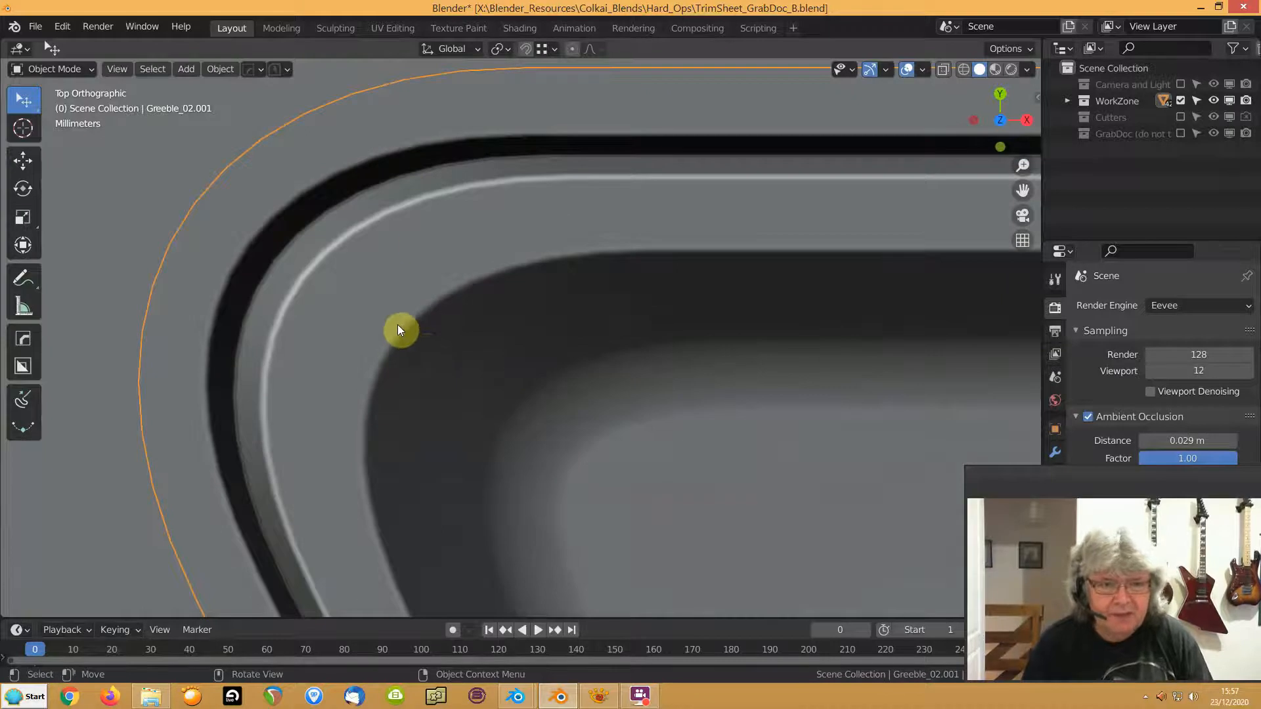
scroll(400, 329, "down", 4)
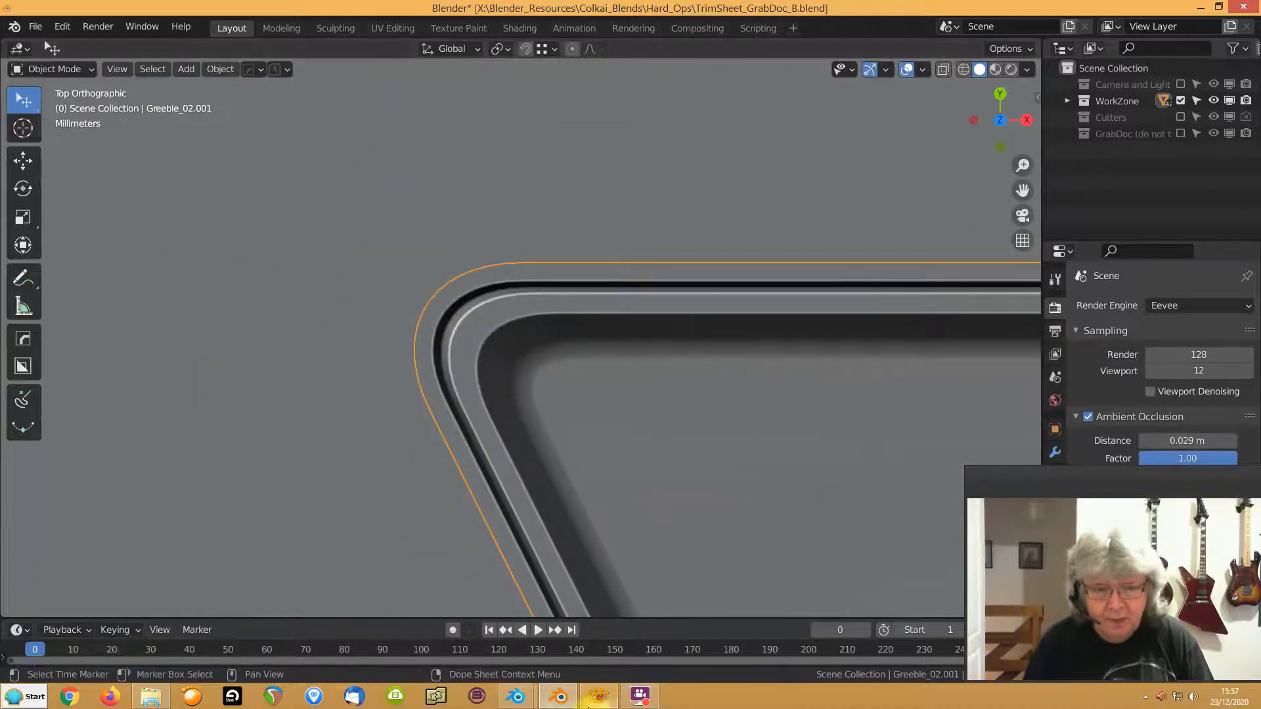
Switch to XnView and examine the triangles beside the octagonal hub in TrimSheet01_ao.png at 100% zoom
left_click(599, 696)
scroll(439, 319, "up", 5)
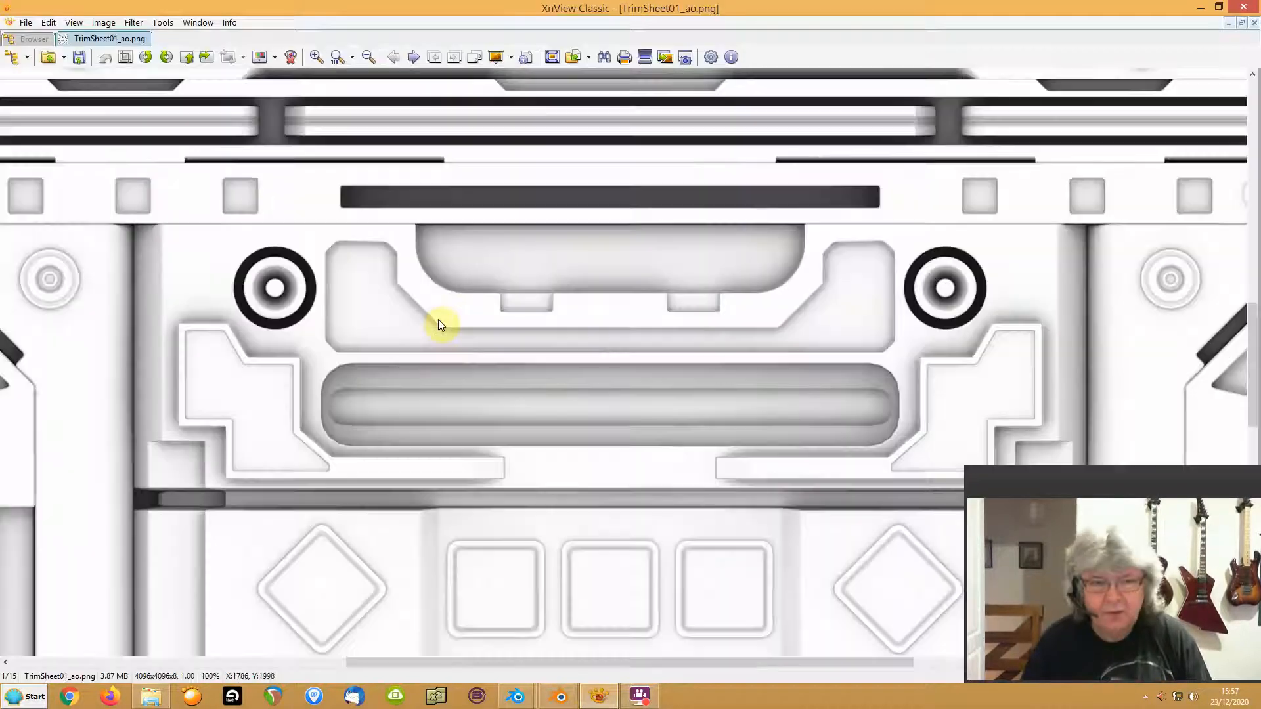
left_click_drag(449, 308, 392, 605)
left_click_drag(542, 282, 522, 525)
left_click_drag(678, 178, 624, 427)
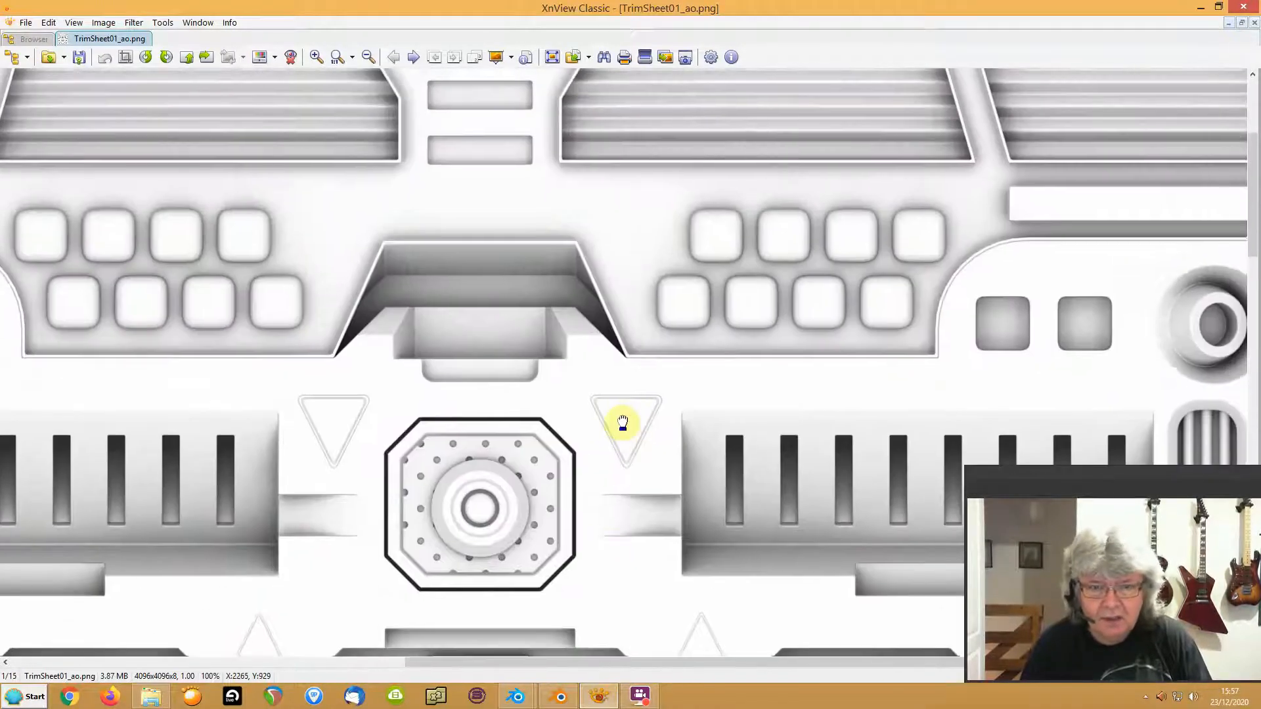
Examine the bevel outline of the triangle beside the octagonal hub in the ambient occlusion map at up to 600% zoom
scroll(644, 426, "up", 5)
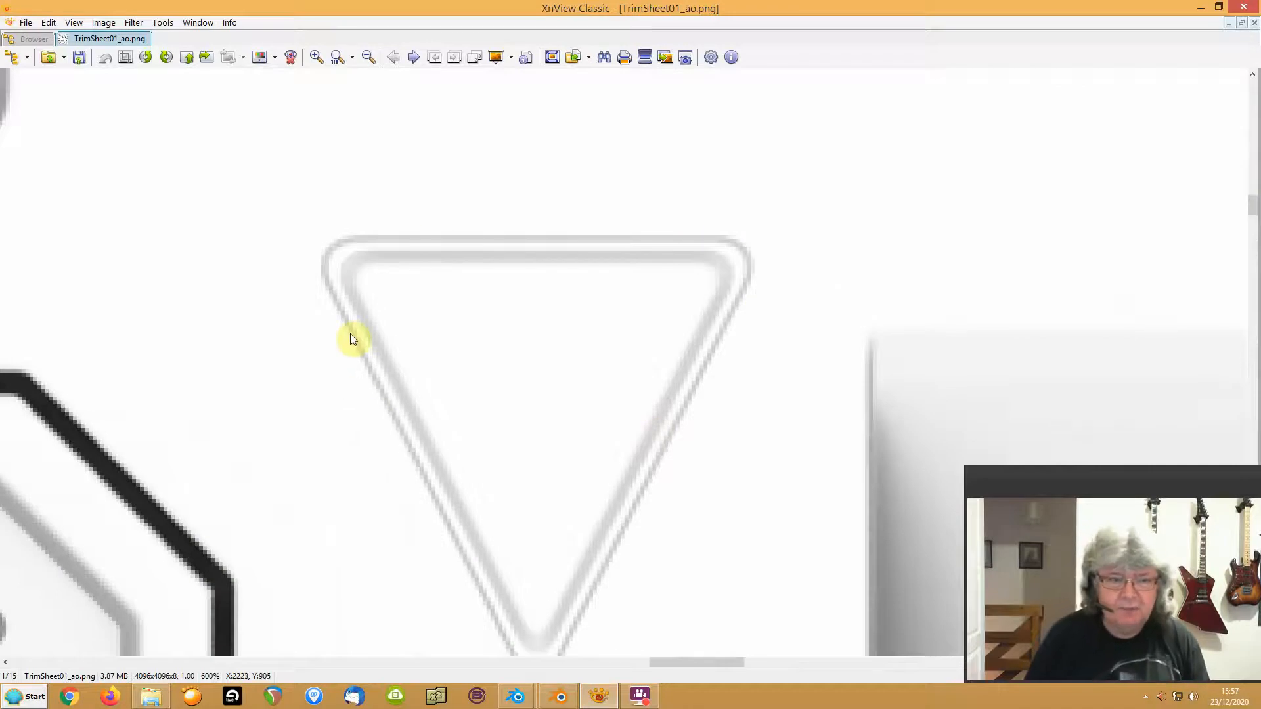
scroll(351, 335, "down", 2)
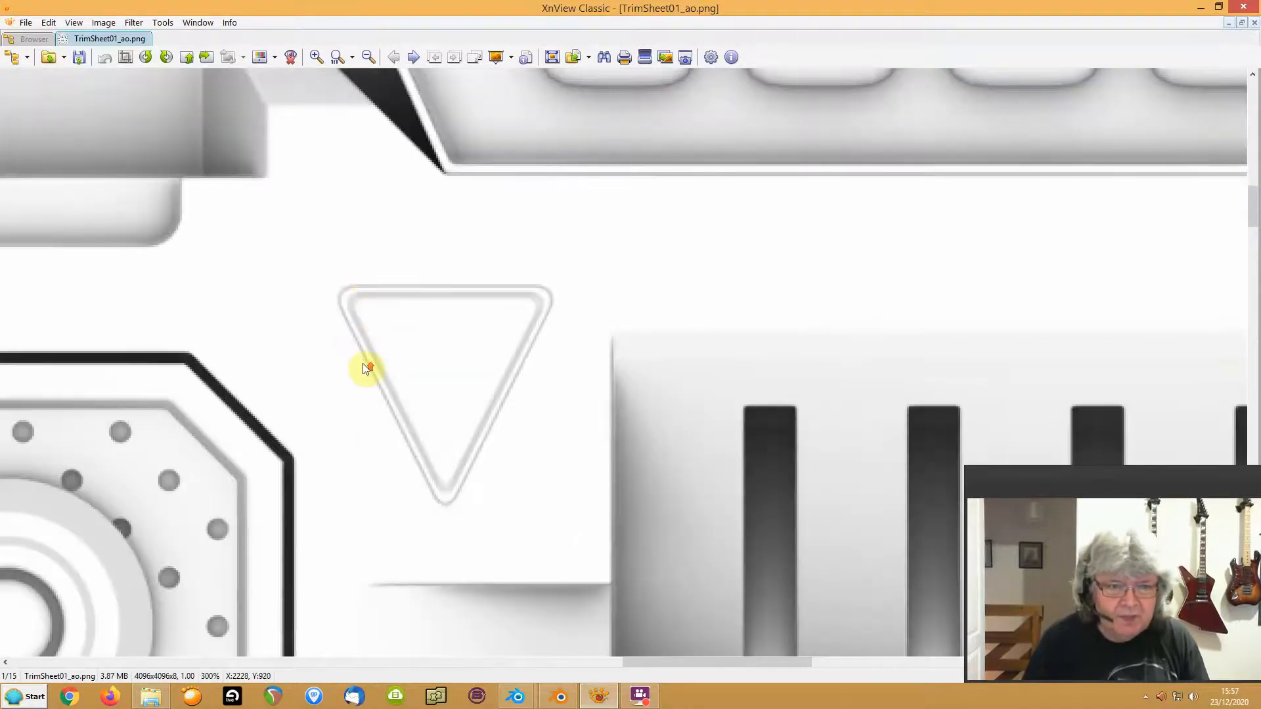
scroll(363, 365, "up", 2)
scroll(363, 364, "down", 6)
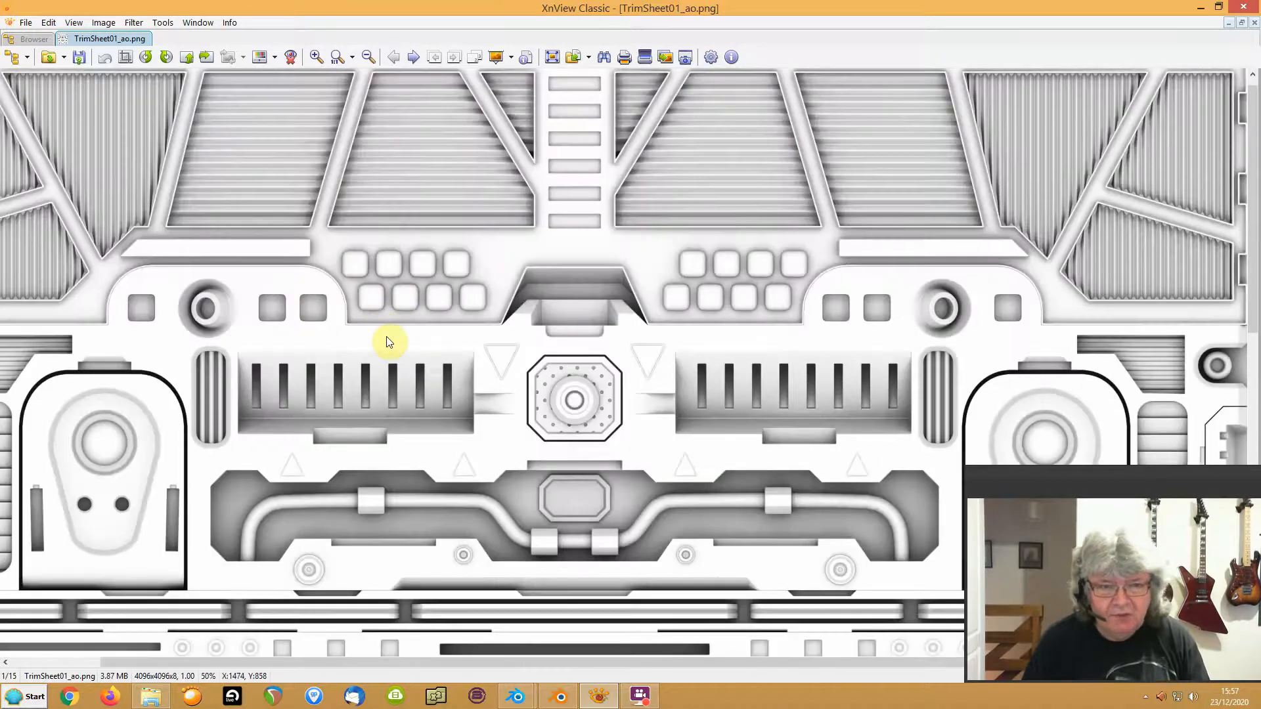
scroll(386, 342, "up", 1)
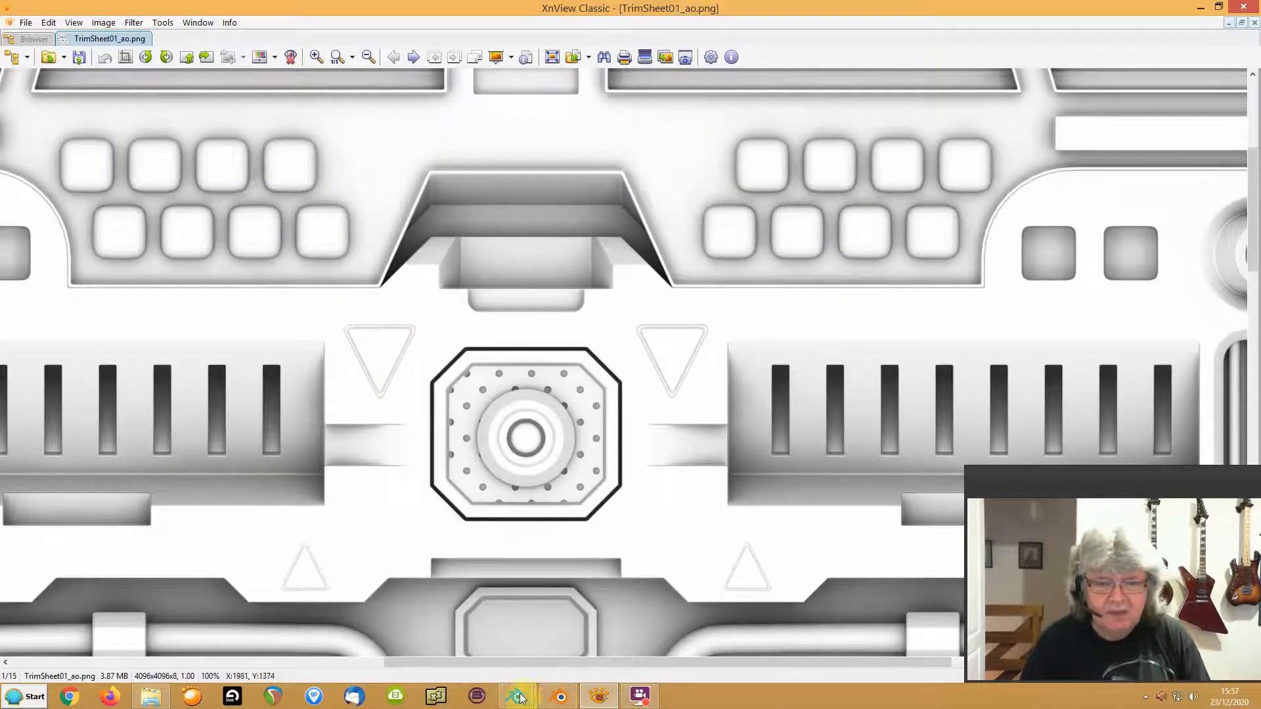
Switch to the TrimSheet_GrabDoc_B.blend window in Blender and select the pair of larger round bolt greebles below the curved pipe
left_click(559, 700)
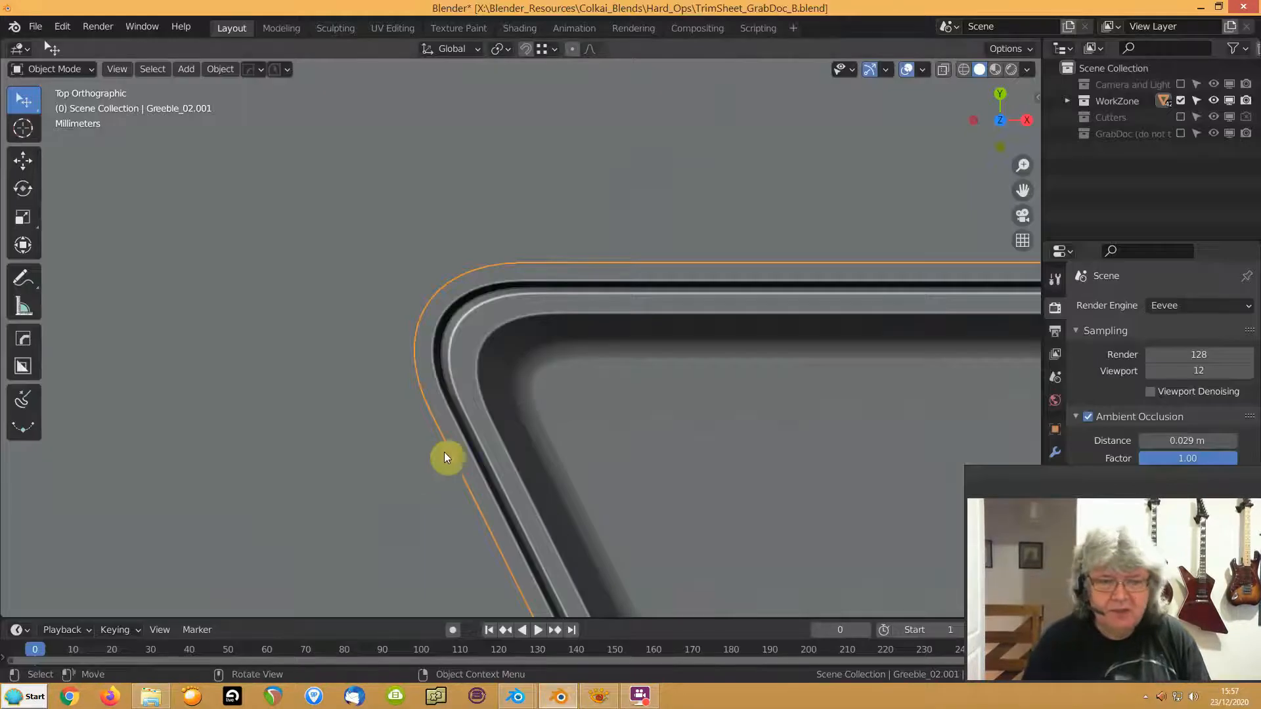
scroll(444, 451, "down", 10)
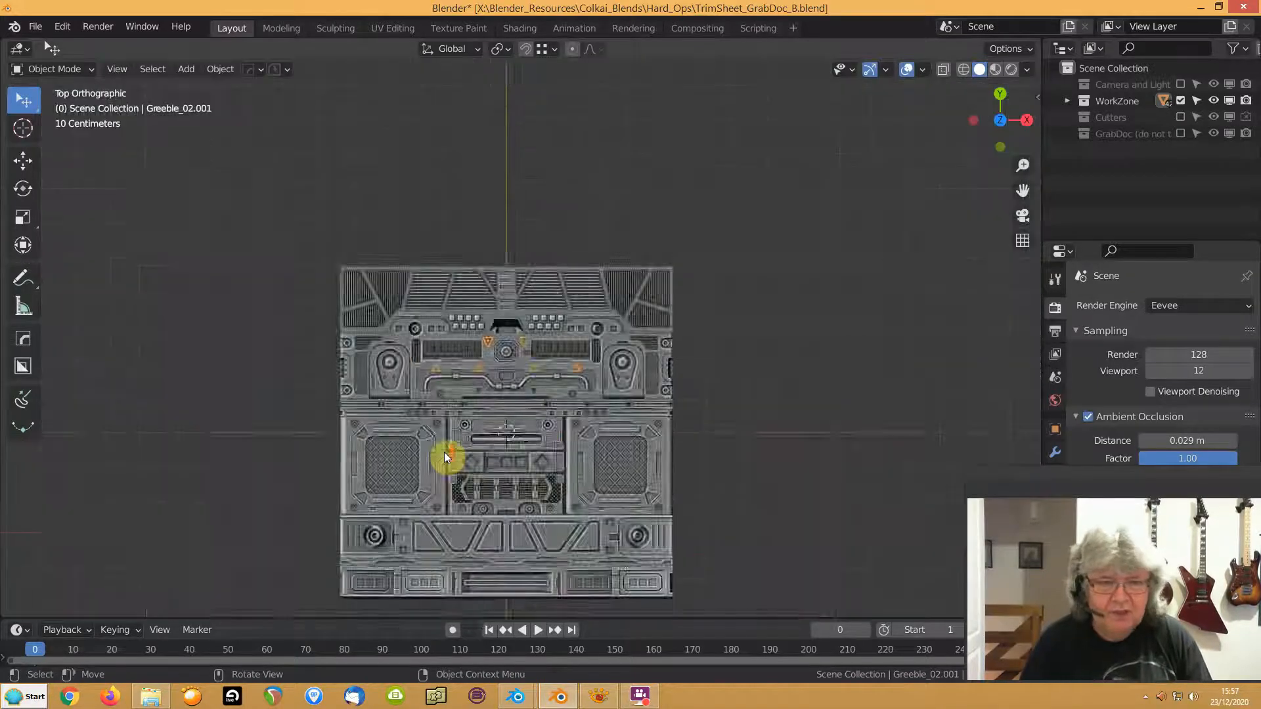
scroll(444, 452, "up", 5)
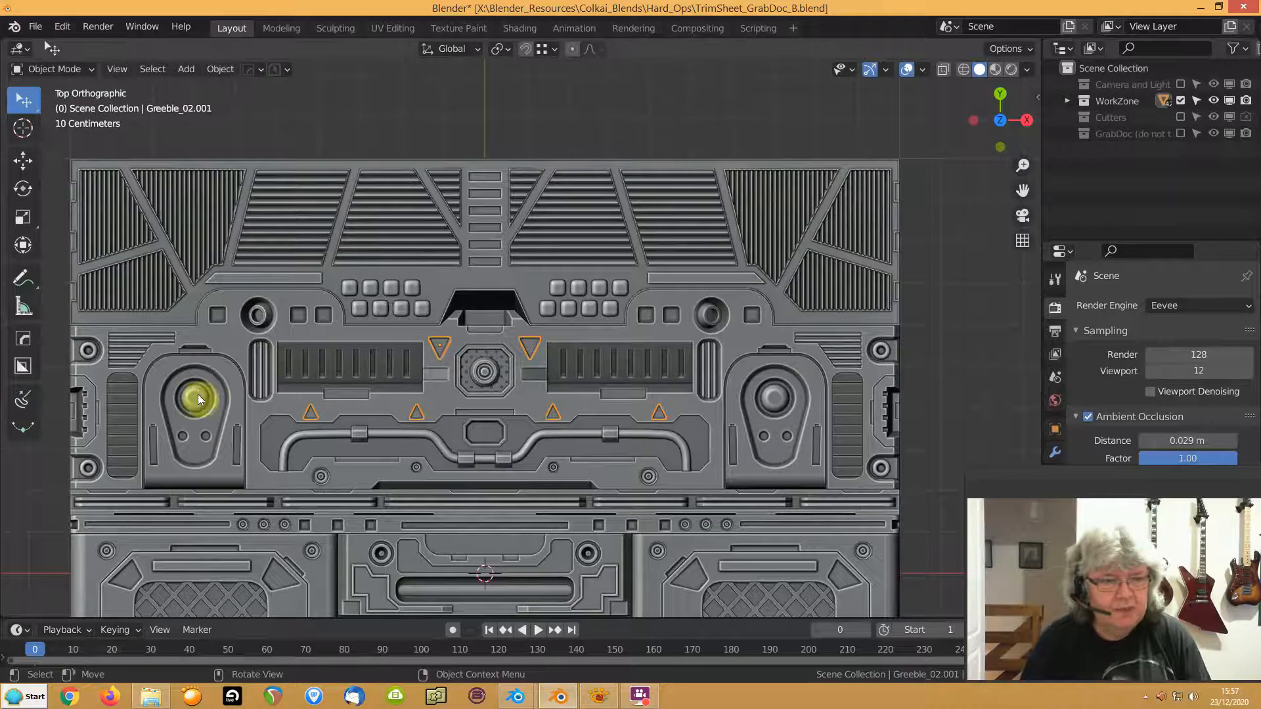
left_click(319, 477)
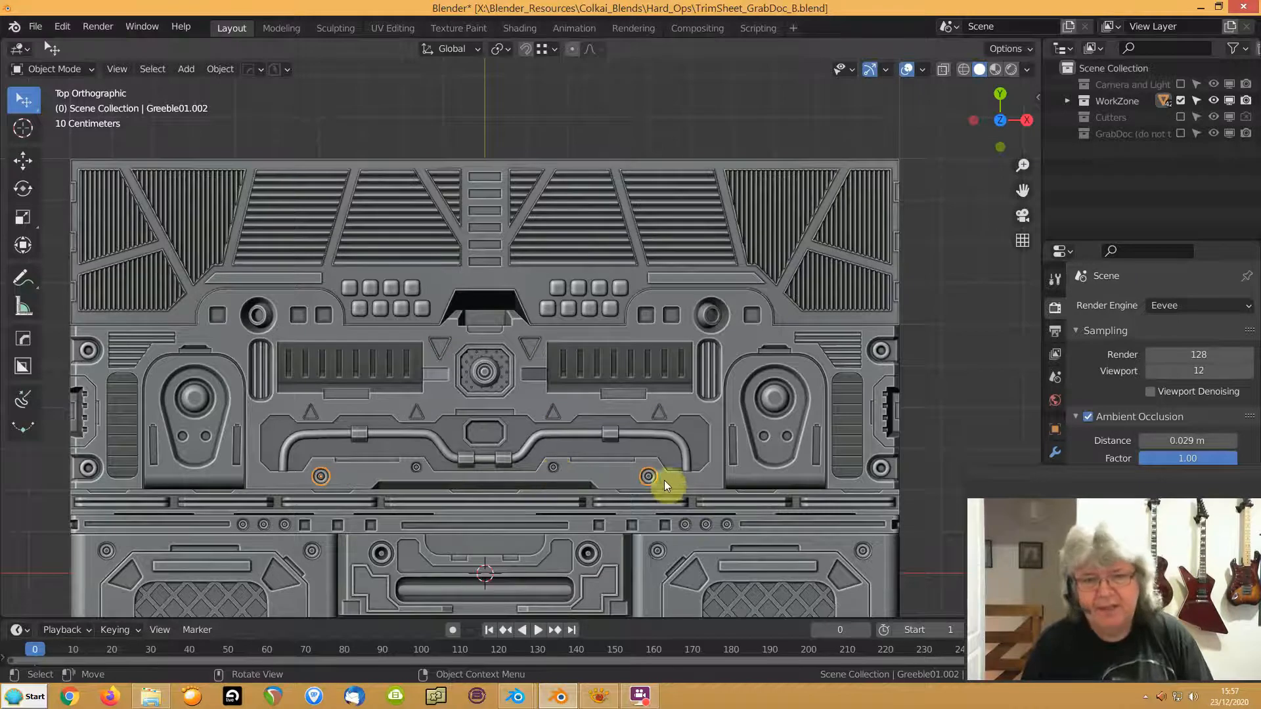
scroll(199, 441, "up", 1)
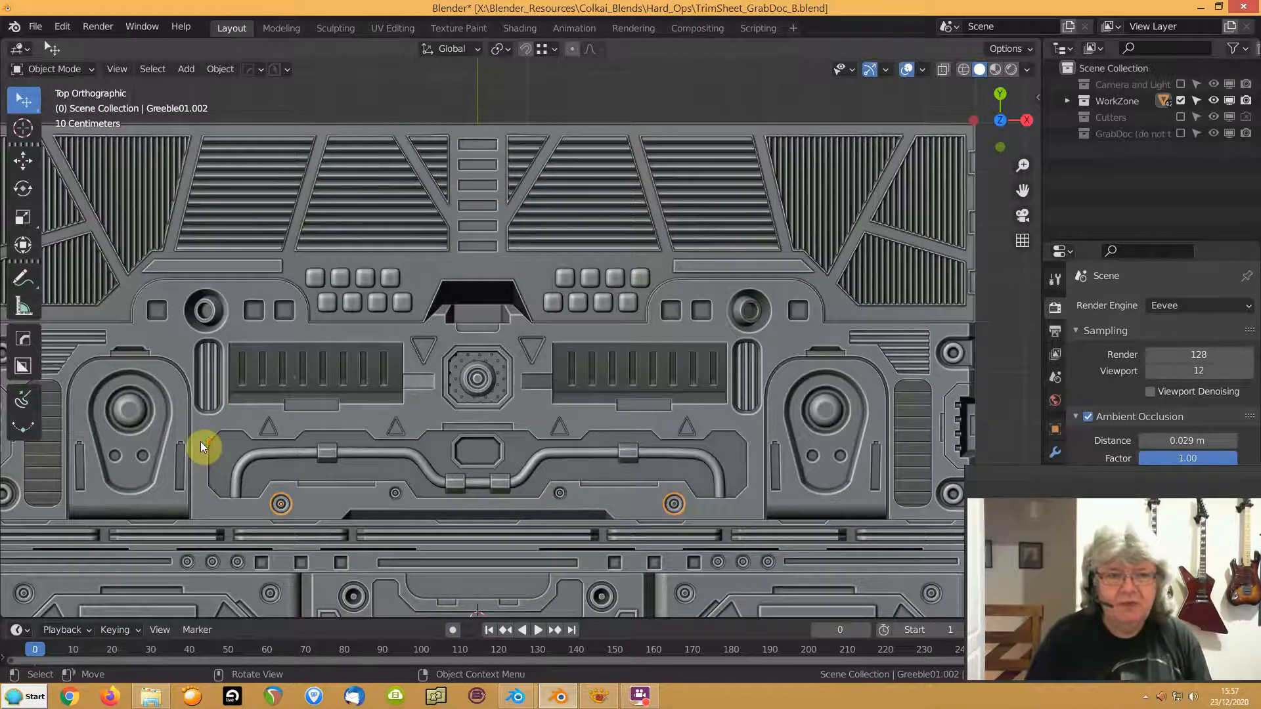
scroll(282, 381, "down", 2)
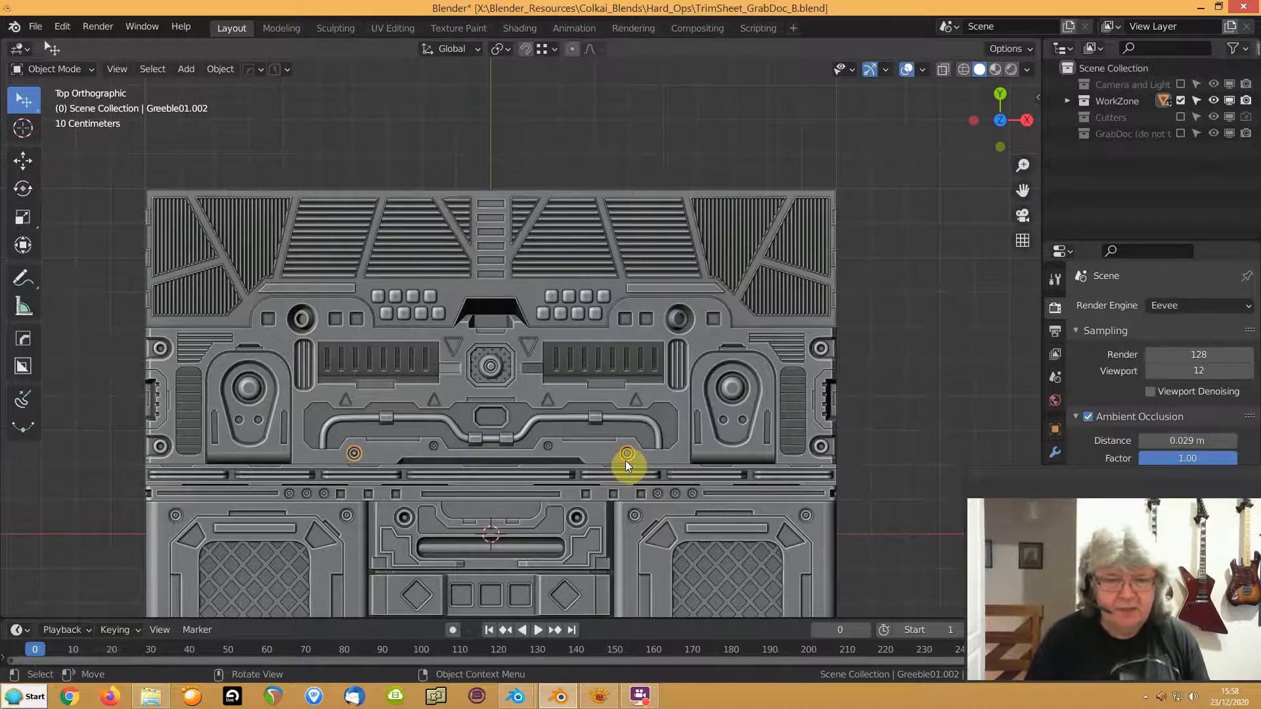
Examine the sheet's left edge in top view where the pipe panel strip meets the thin divider strip
middle_click_drag(529, 515, 577, 407, "shift")
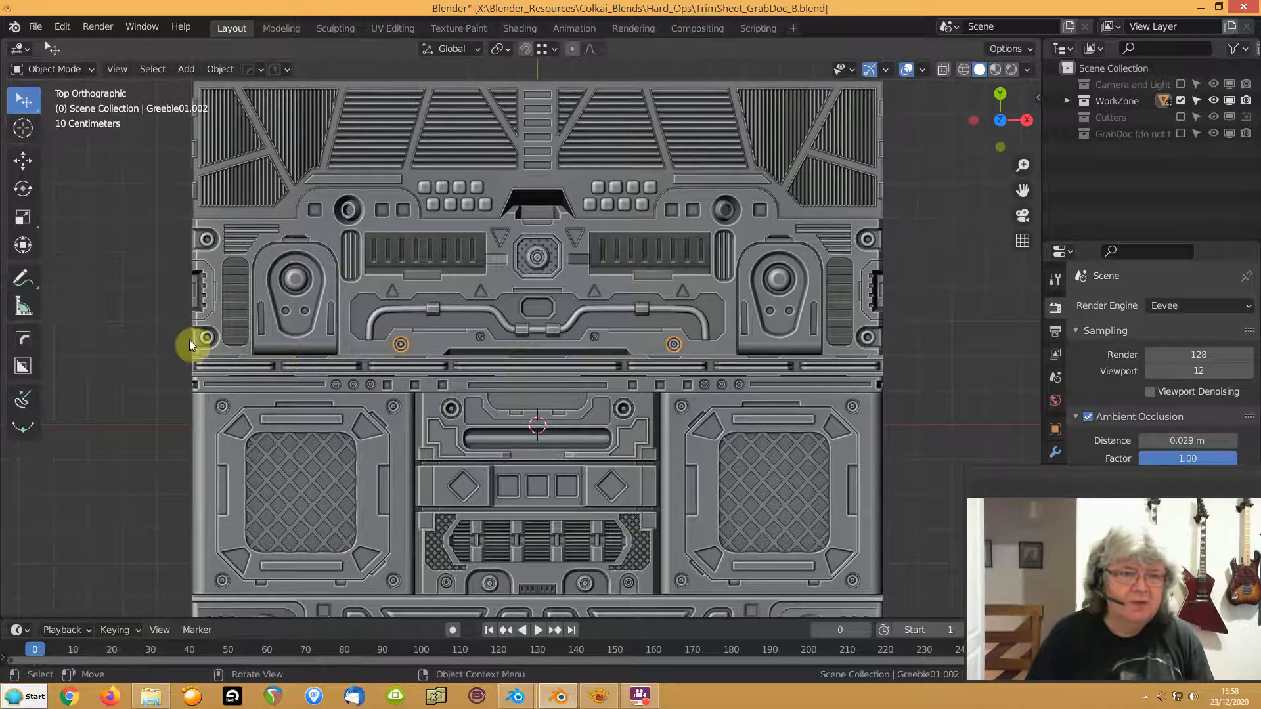
middle_click_drag(286, 386, 306, 329, "shift")
middle_click_drag(394, 309, 490, 431, "shift")
scroll(160, 378, "up", 6)
middle_click_drag(143, 375, 707, 308, "shift")
scroll(490, 393, "up", 4)
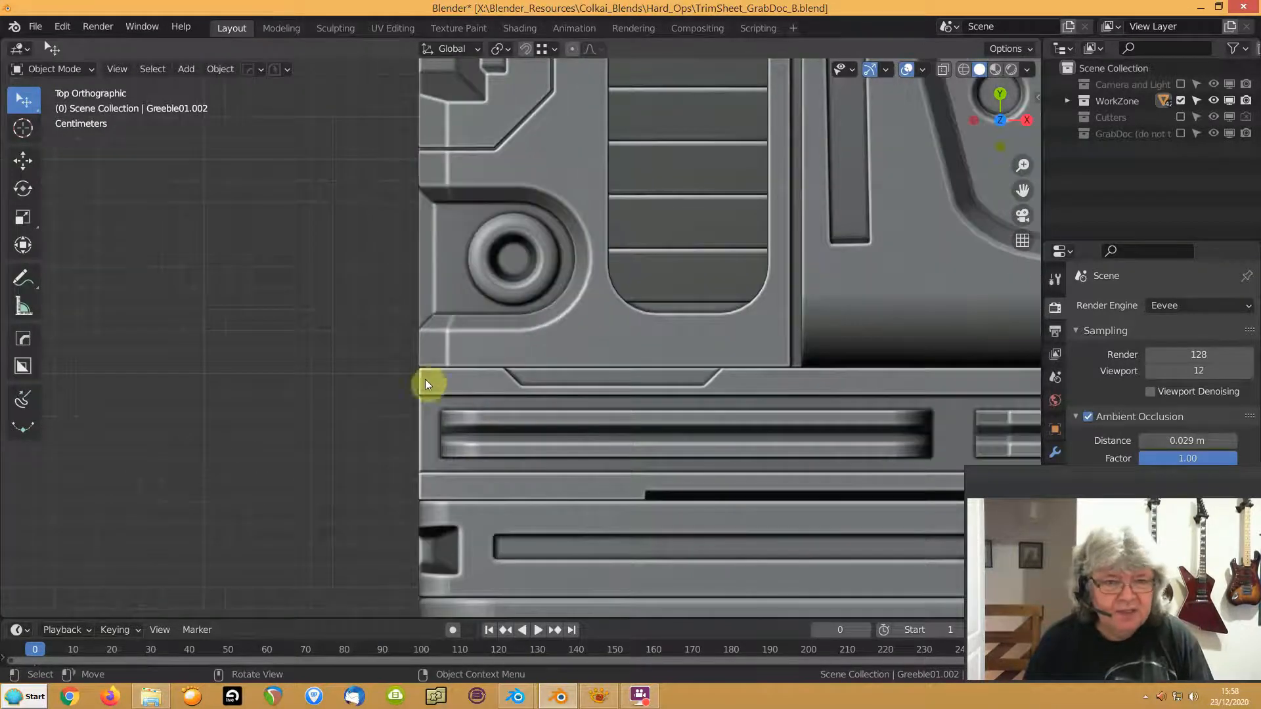
scroll(428, 371, "up", 3)
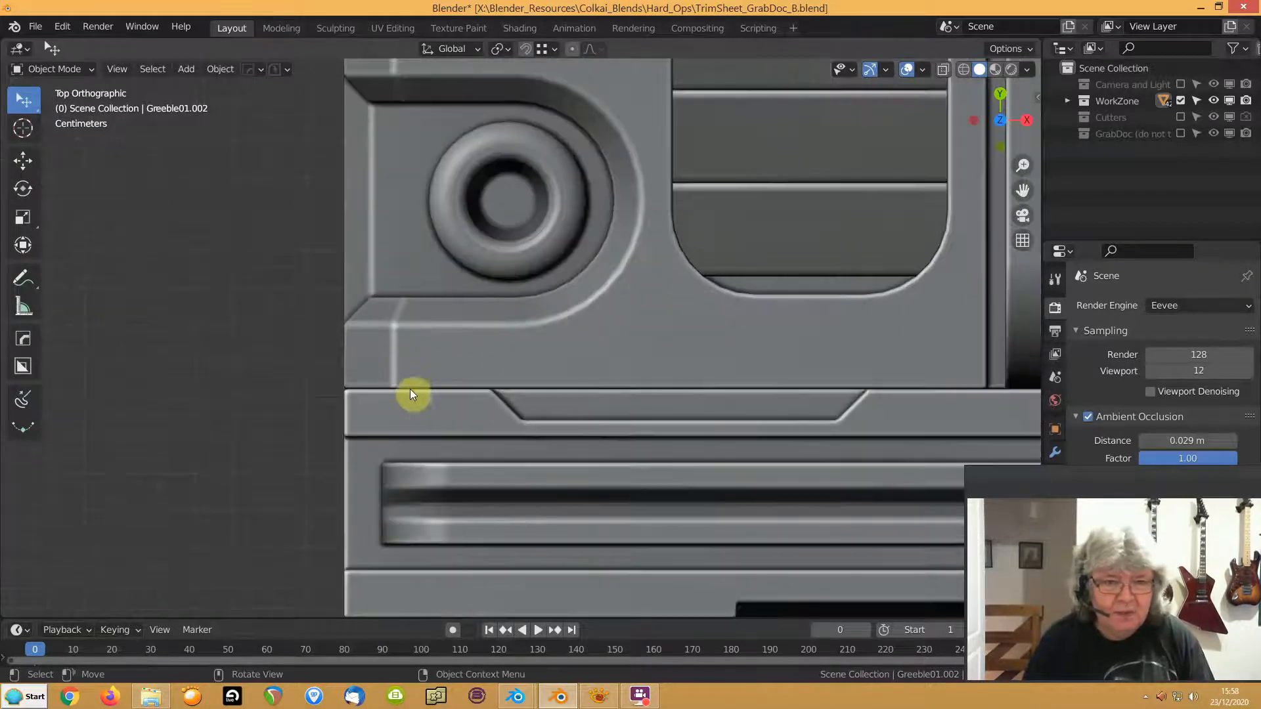
Examine the stepped side profiles along the sheet's left edge from an angled view
scroll(447, 394, "down", 8)
middle_click_drag(459, 388, 427, 342)
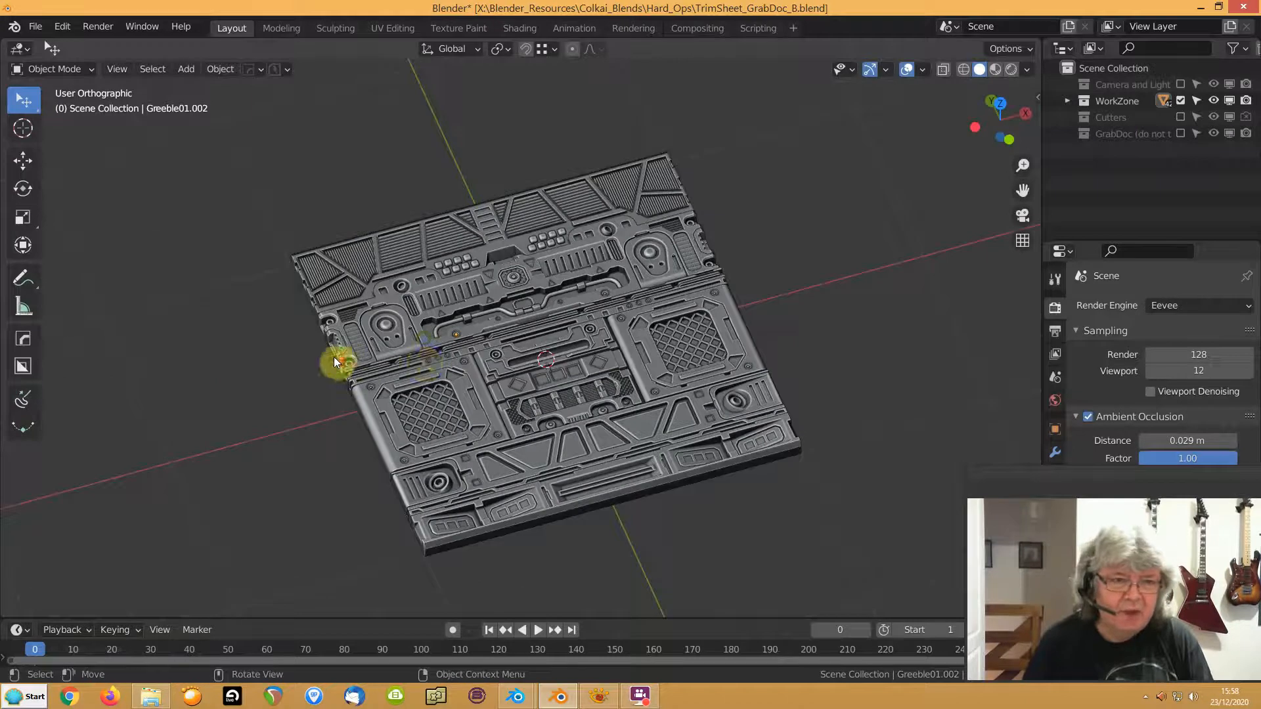
scroll(334, 357, "up", 8)
middle_click_drag(312, 378, 913, 286, "shift")
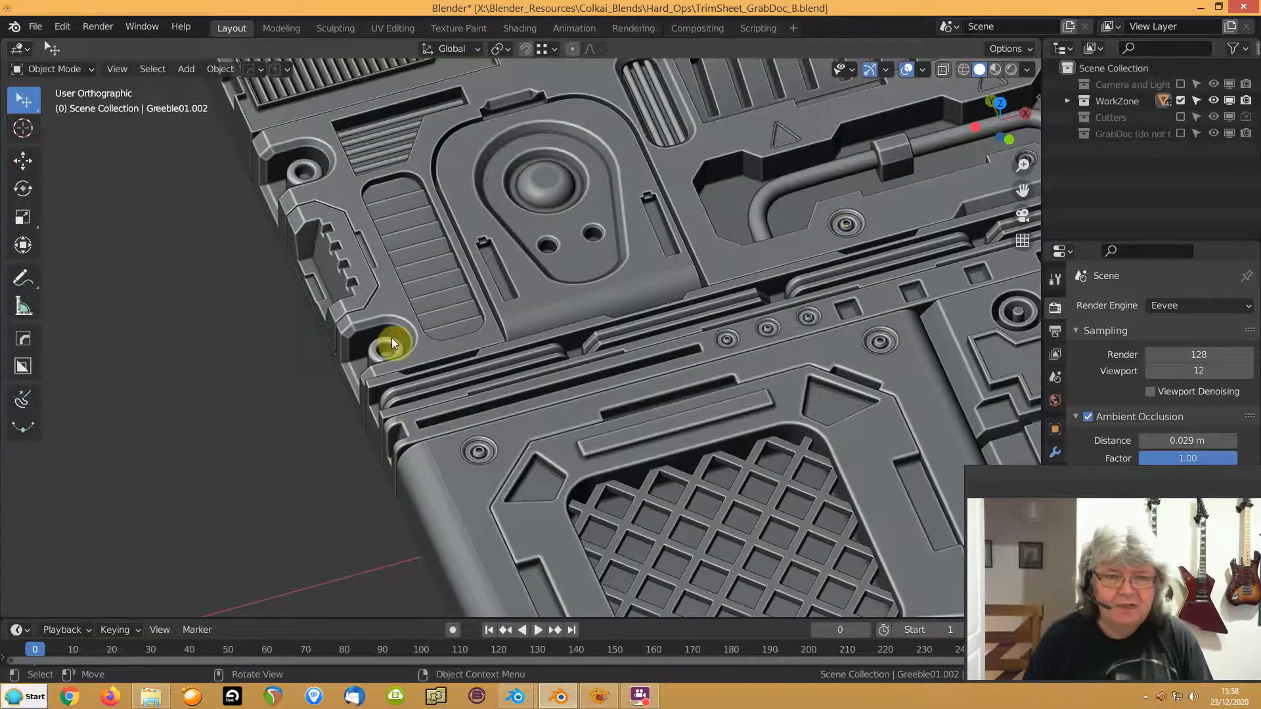
scroll(391, 337, "down", 4)
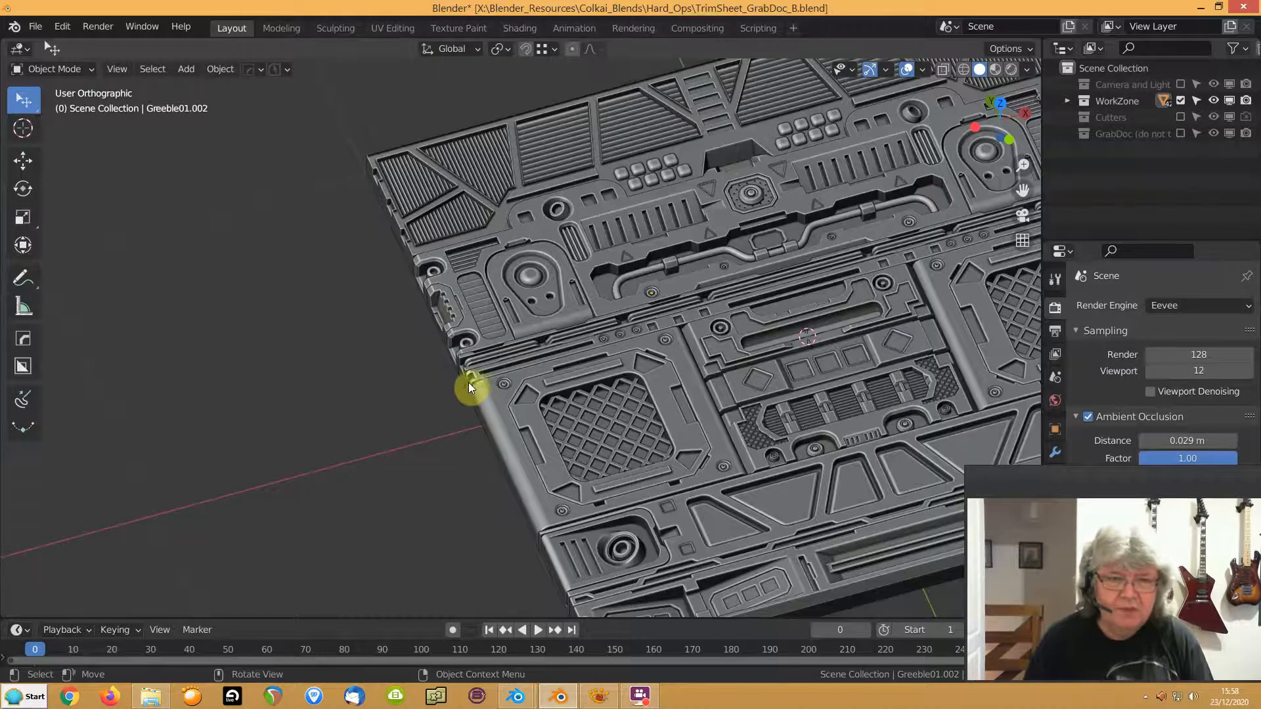
Select the thin strip with the small bolts above the mesh grilles, view its full extent across the sheet, and deselect it
scroll(457, 392, "up", 2)
left_click(443, 408)
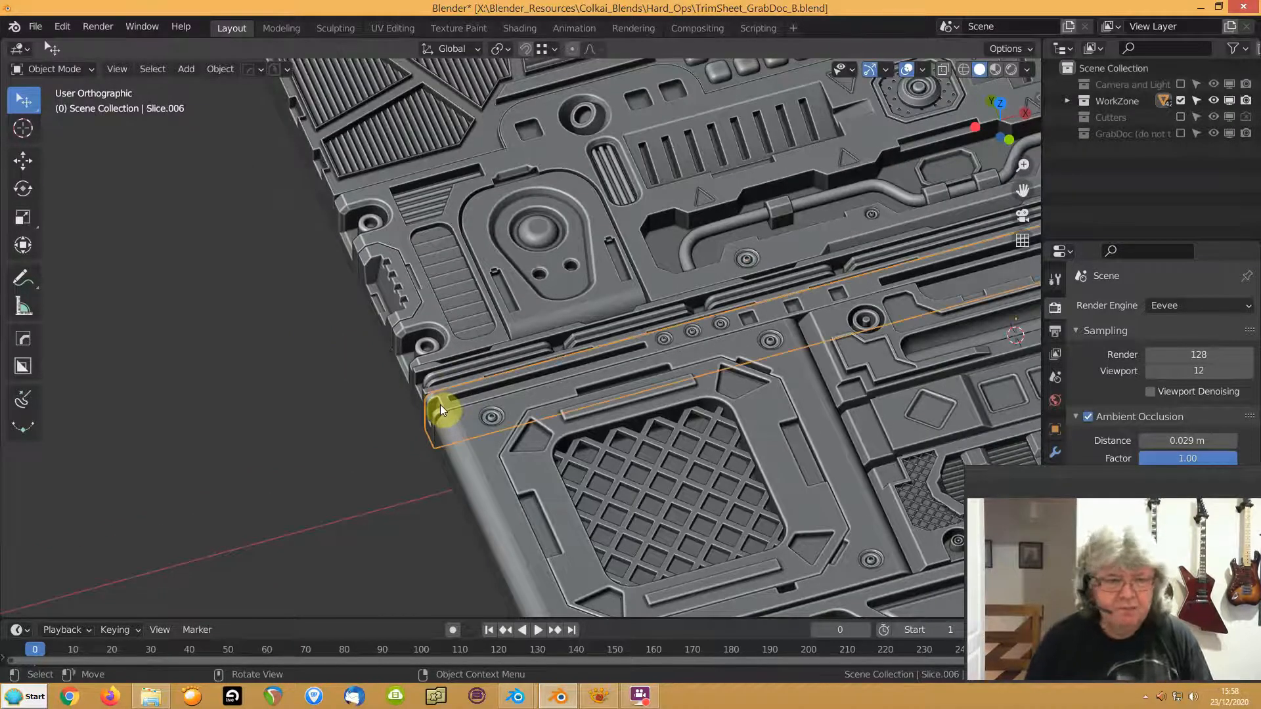
scroll(388, 430, "down", 7)
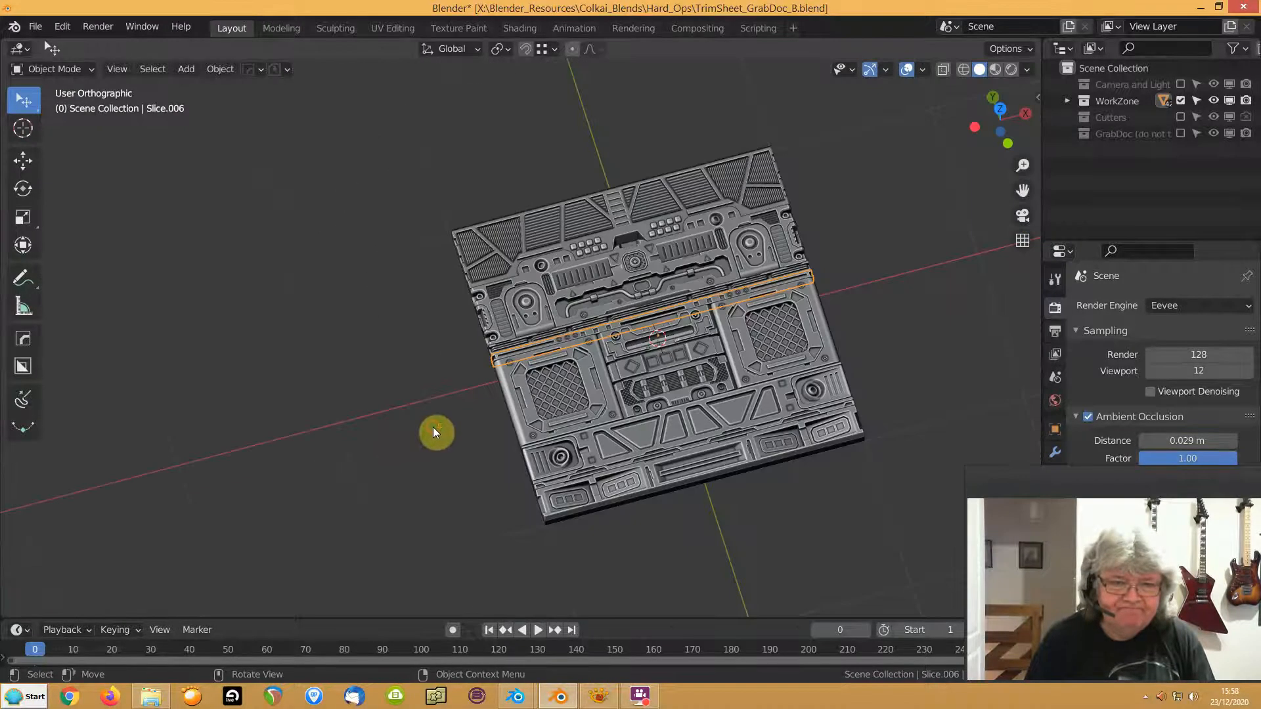
left_click(455, 299)
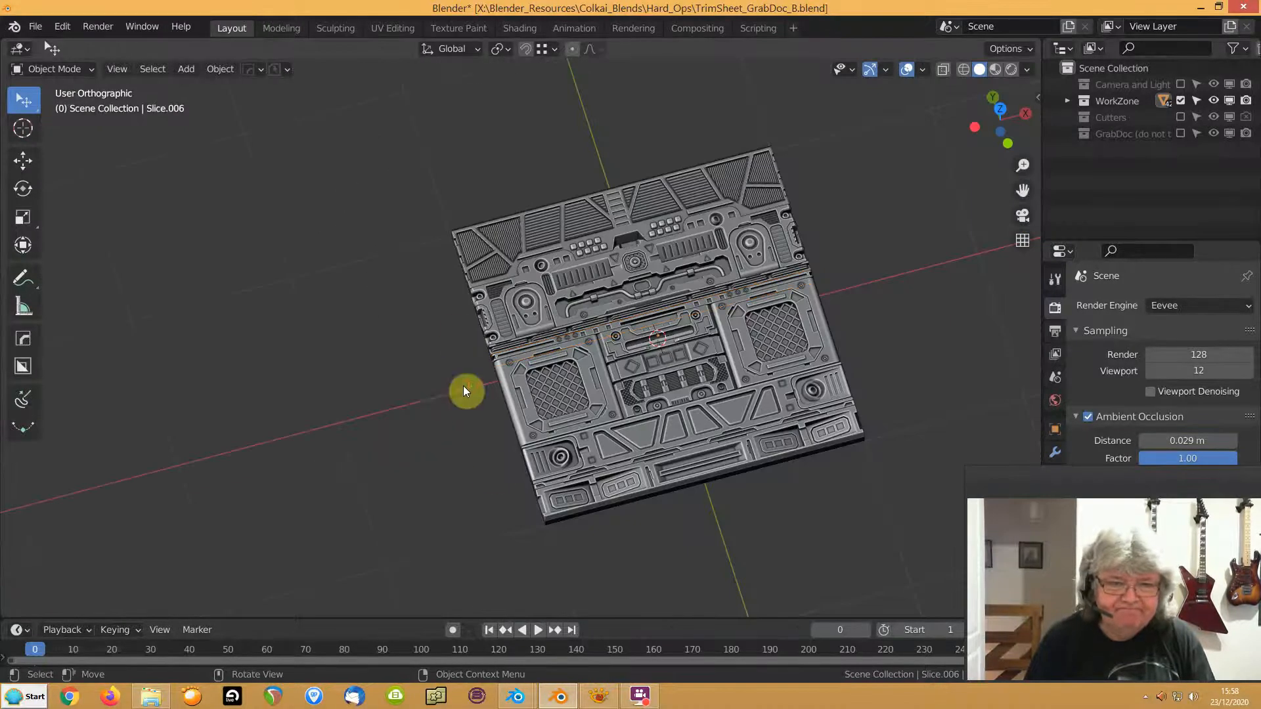
middle_click_drag(467, 325, 578, 386)
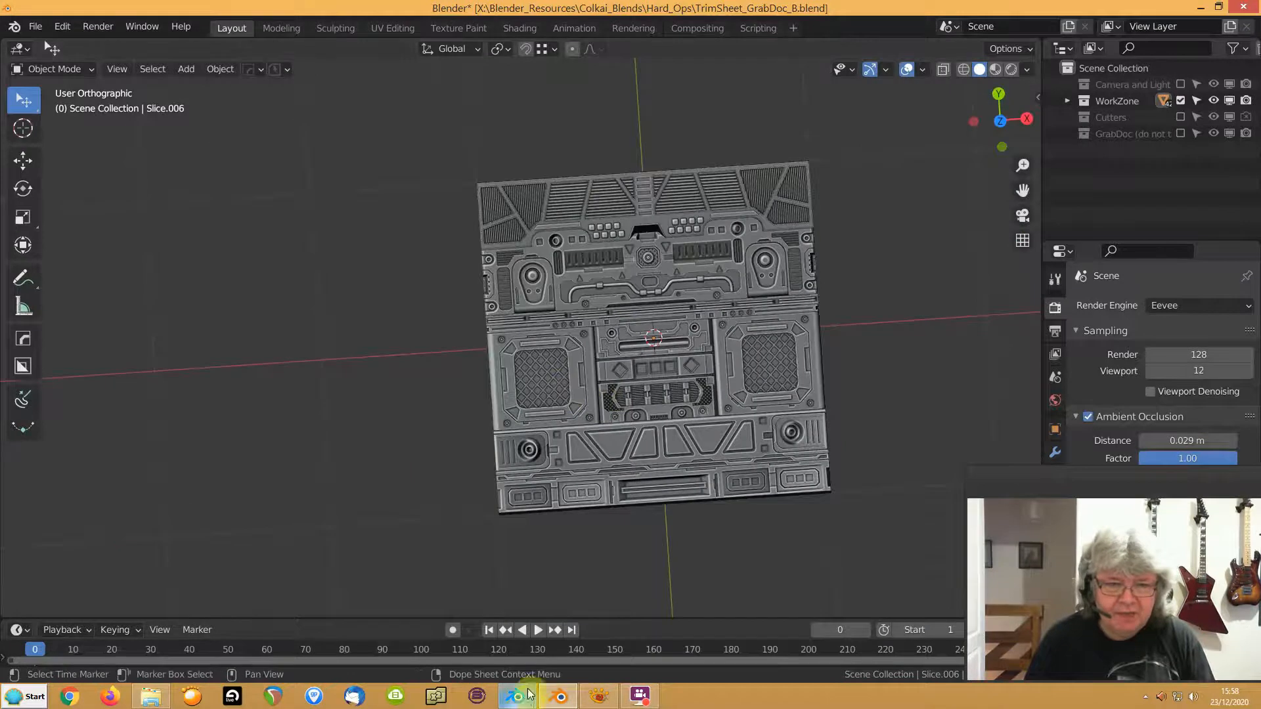
Switch to the TrimSheet_GrabDoc_A.blend window and examine the left edge in top view between the two upper strips
mouse_move(523, 701)
left_click(444, 590)
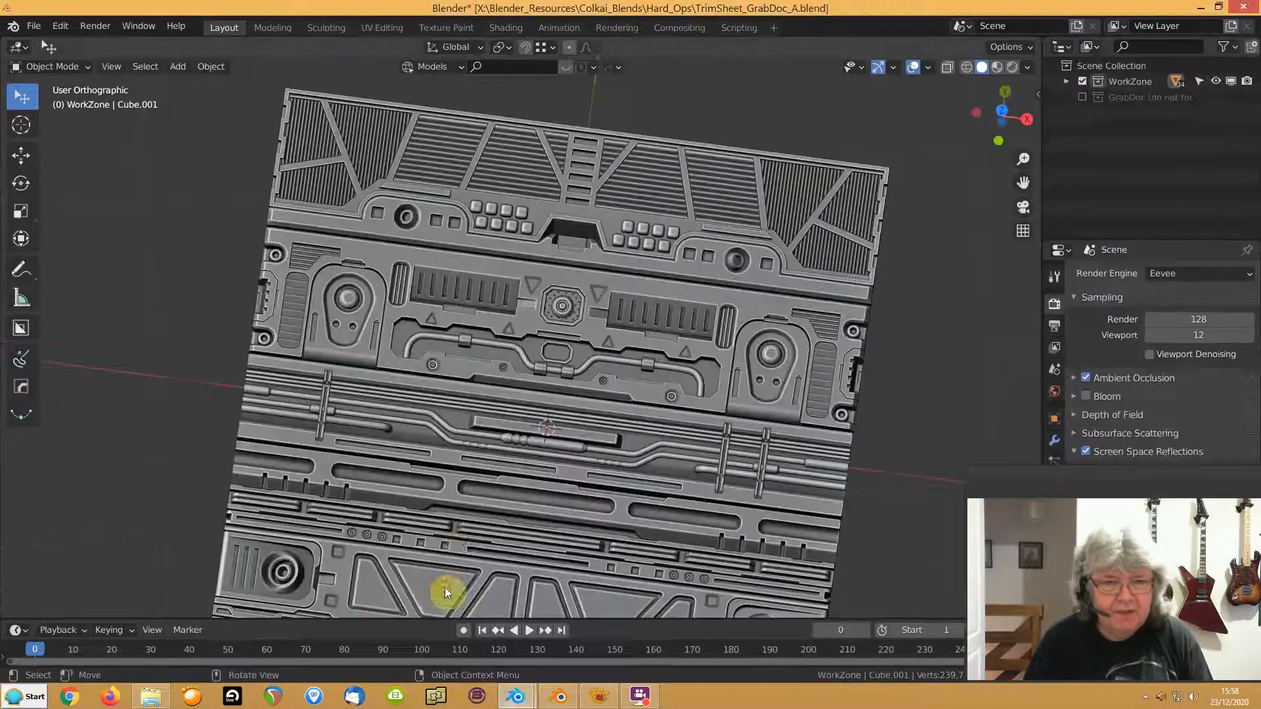
key("KP_7")
middle_click_drag(236, 264, 374, 353, "shift")
scroll(364, 323, "up", 1)
scroll(364, 323, "up", 6)
middle_click_drag(141, 368, 479, 352, "shift")
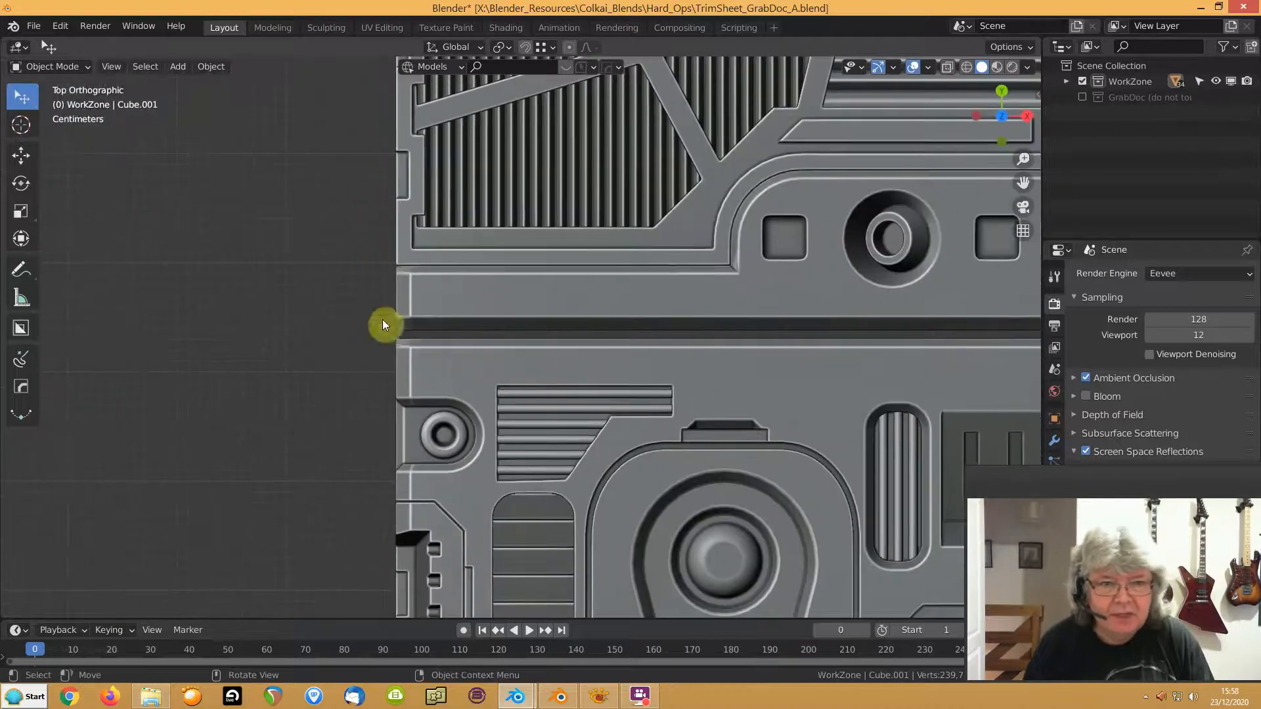
Follow the sheet's left edge down past the pipe strip and the slotted strip to the thin divider strips
middle_click_drag(343, 433, 358, 524, "shift")
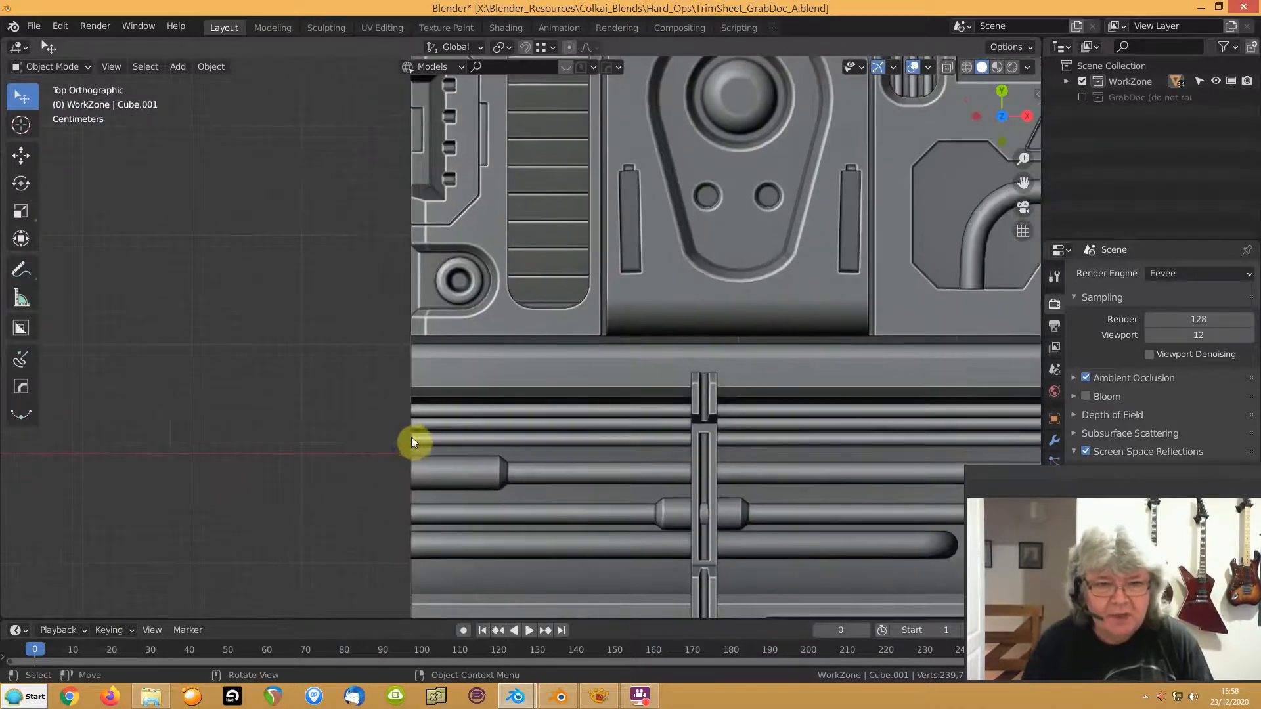
middle_click_drag(349, 502, 451, 312, "shift")
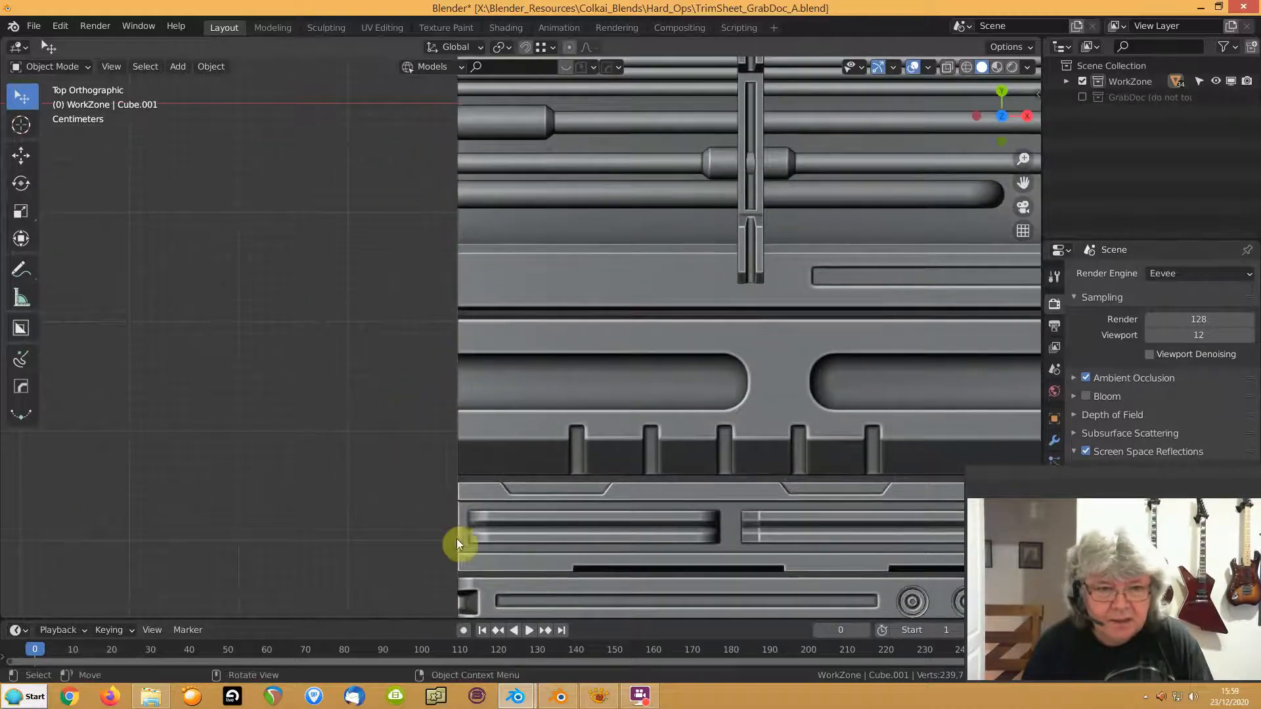
middle_click_drag(450, 564, 352, 322, "shift")
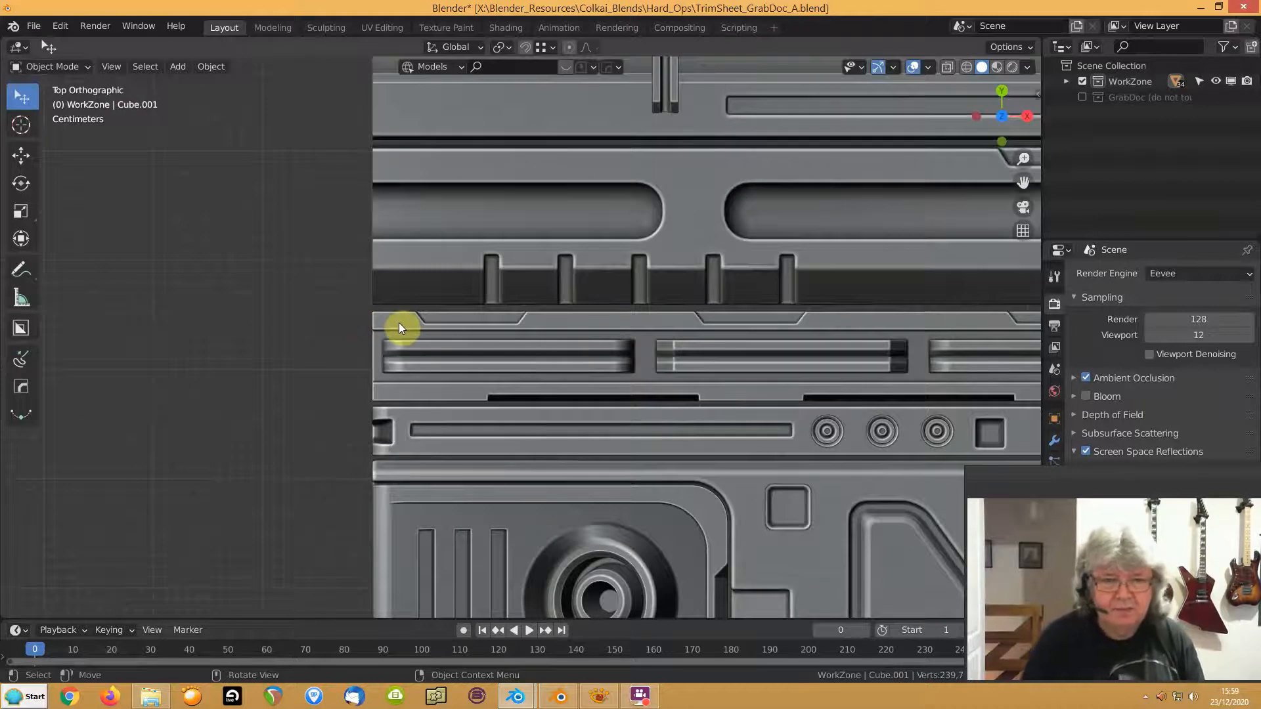
Survey the whole trim sheet in top view and examine the uppermost louvred strip across its width
scroll(422, 392, "down", 8)
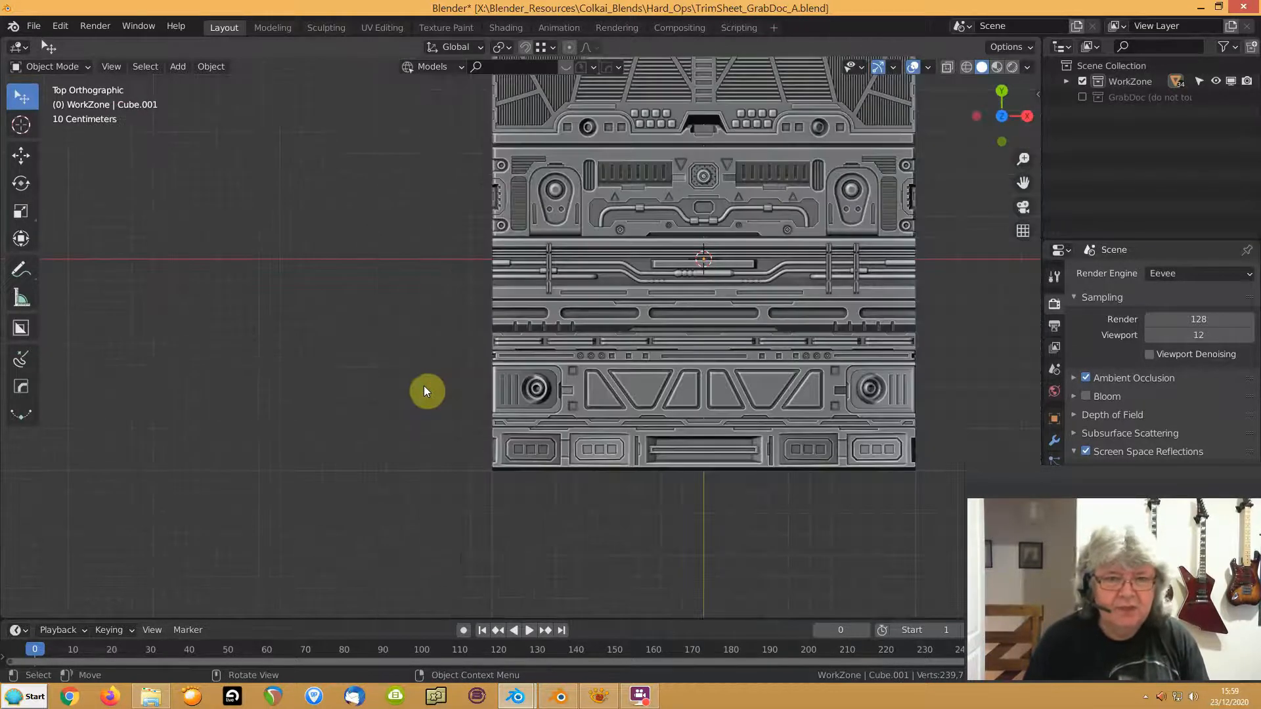
middle_click_drag(624, 307, 503, 506, "shift")
scroll(467, 392, "up", 5)
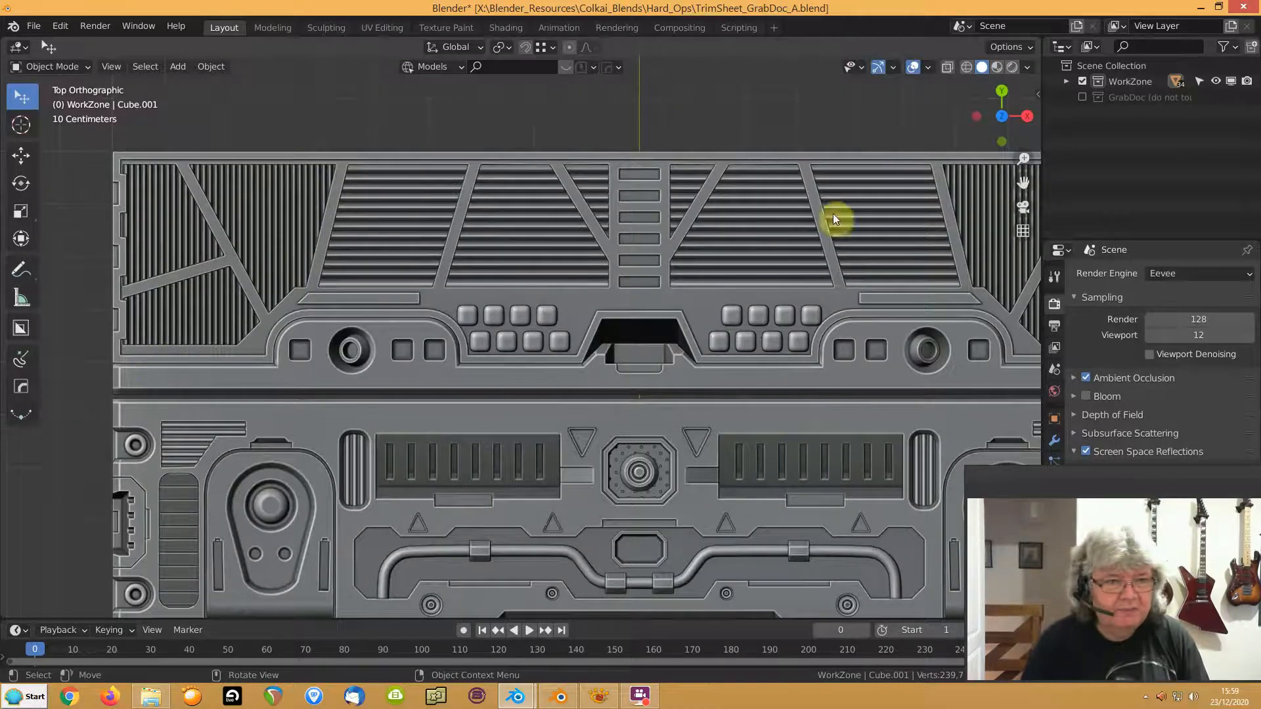
middle_click_drag(264, 385, 156, 378, "shift")
scroll(234, 350, "down", 1)
scroll(234, 349, "down", 1)
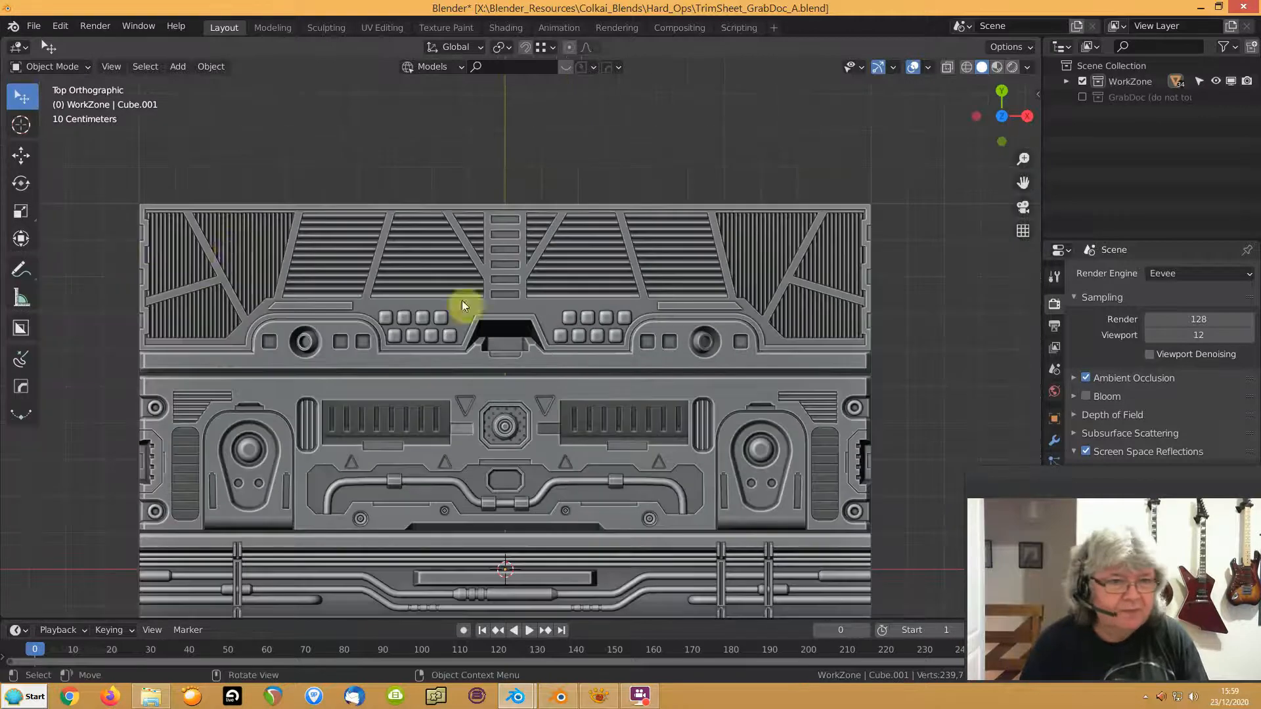
Examine the left edge again from the gap between the two upper strips down to the pipe strip
middle_click_drag(317, 412, 660, 335, "shift")
scroll(420, 427, "up", 5)
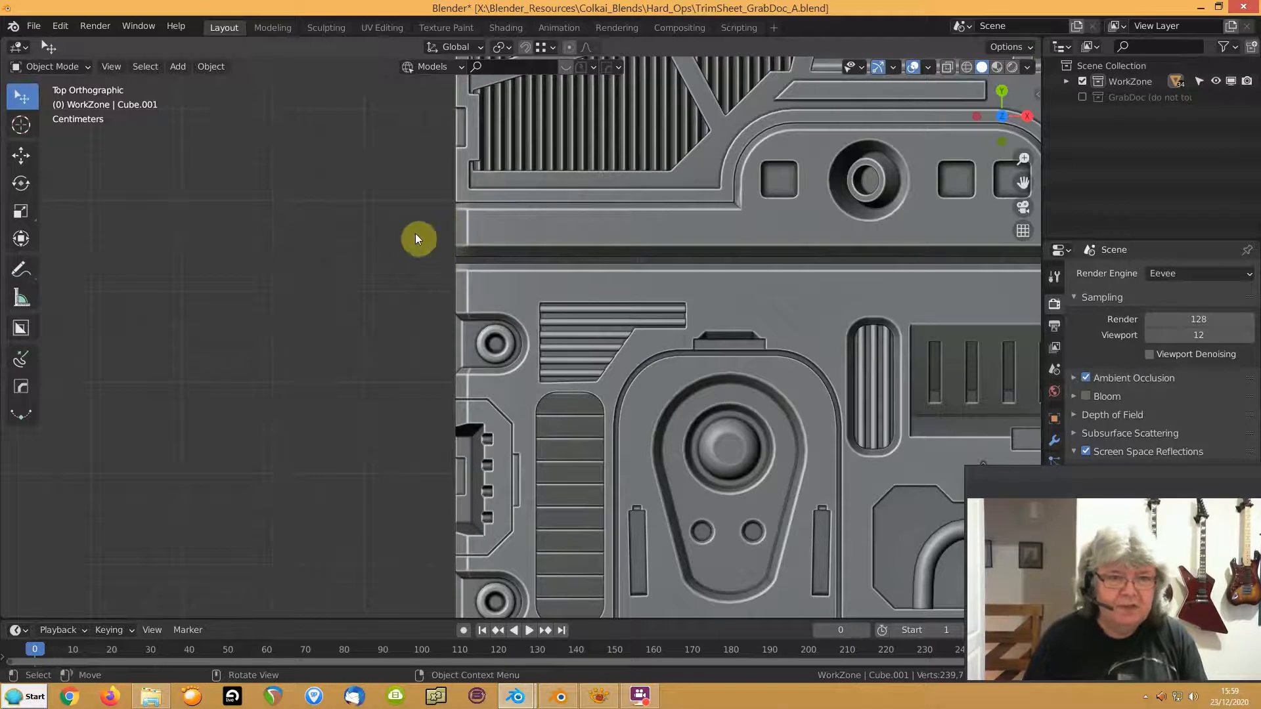
middle_click_drag(356, 450, 353, 102, "shift")
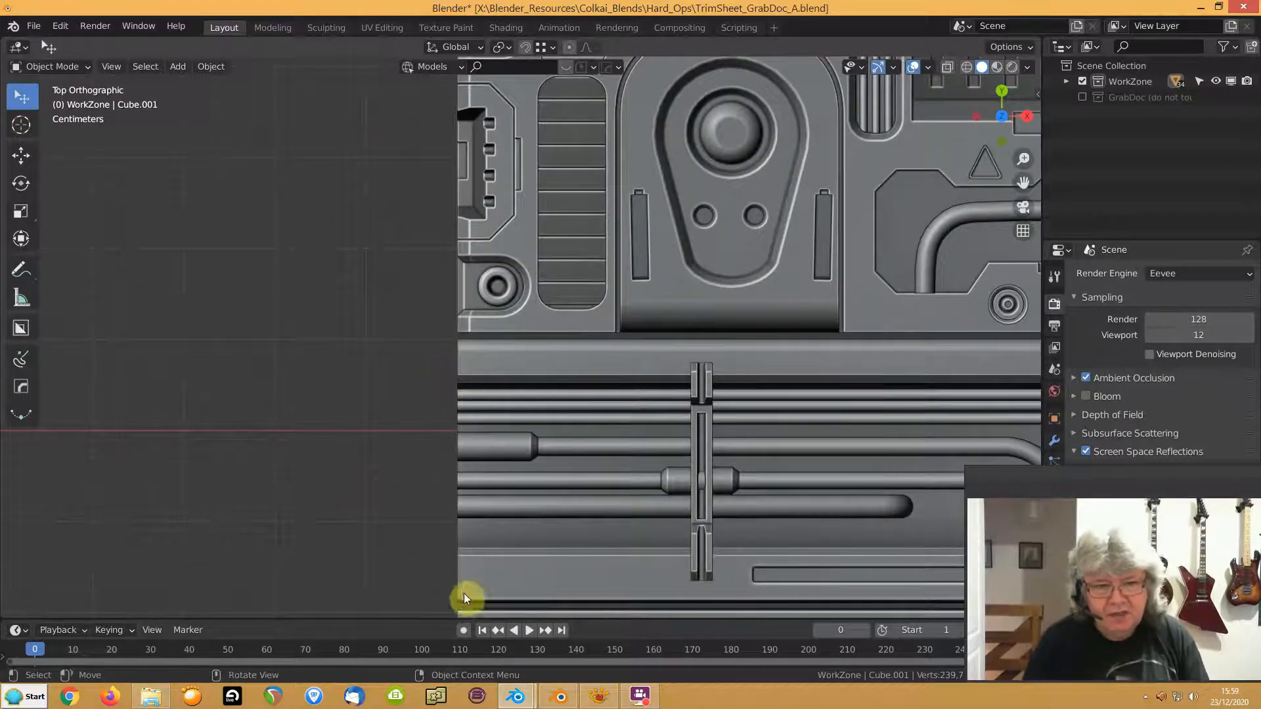
Examine the open end profiles of the pipe strip and slotted strip from angled views and return to an overview
middle_click_drag(431, 484, 478, 414)
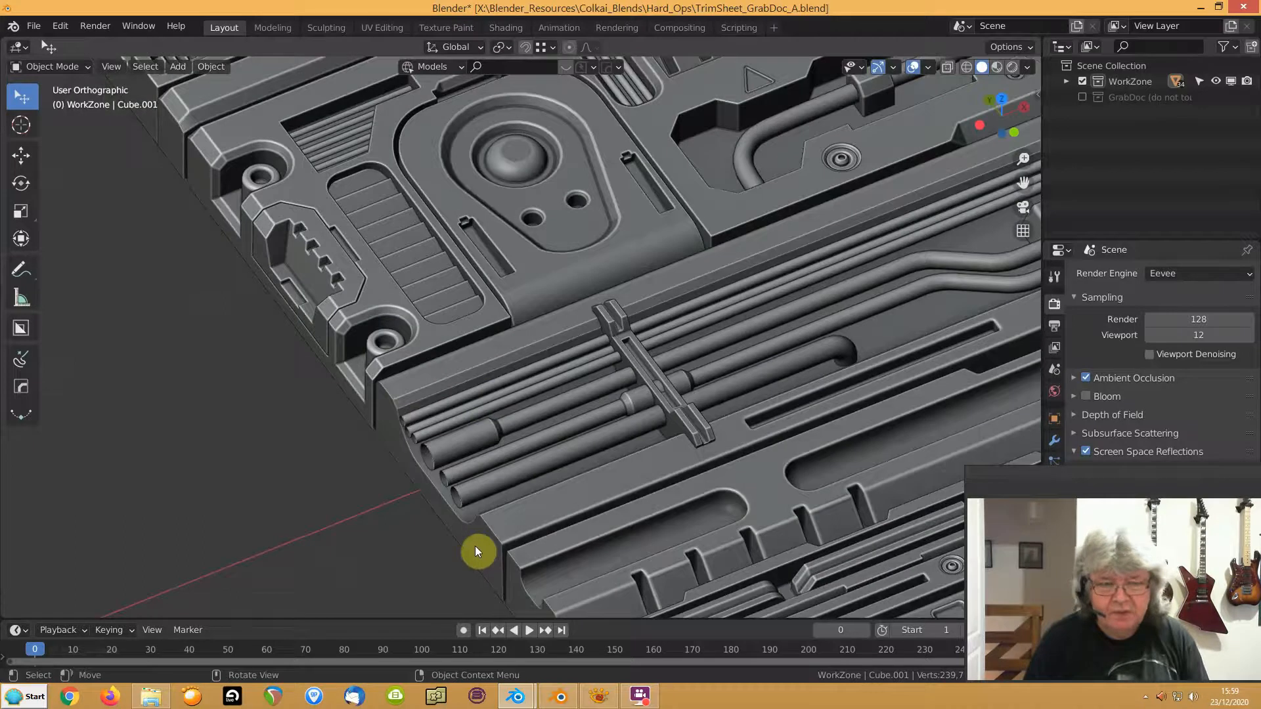
middle_click_drag(476, 551, 286, 425)
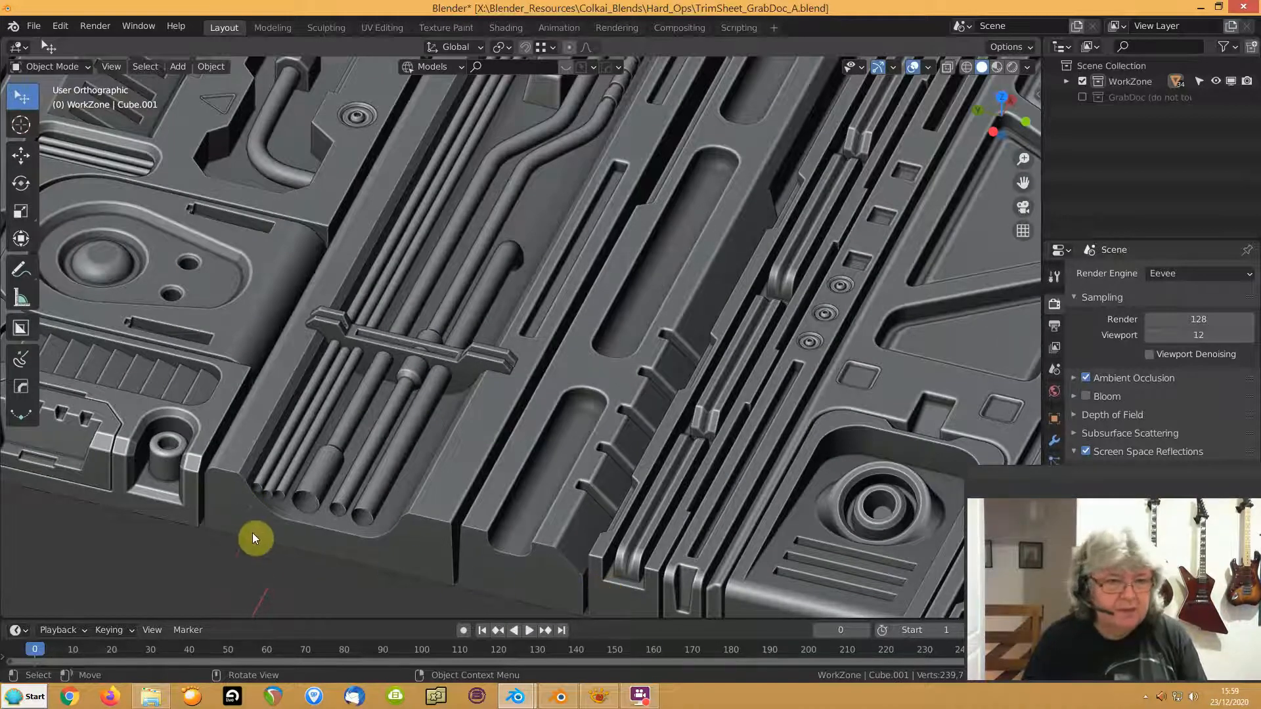
middle_click_drag(160, 503, 458, 605, "shift")
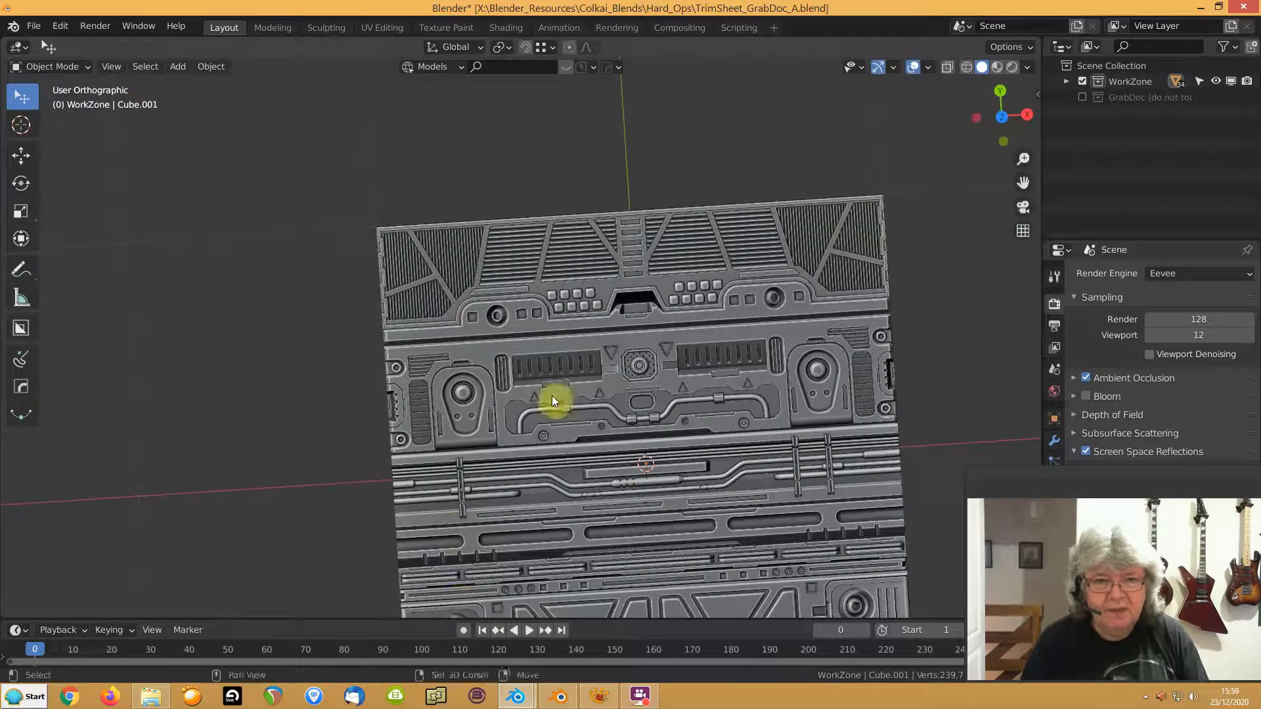
Examine the louvred strip and the octagonal hub panel below it in a slightly tilted close view
scroll(570, 357, "up", 2)
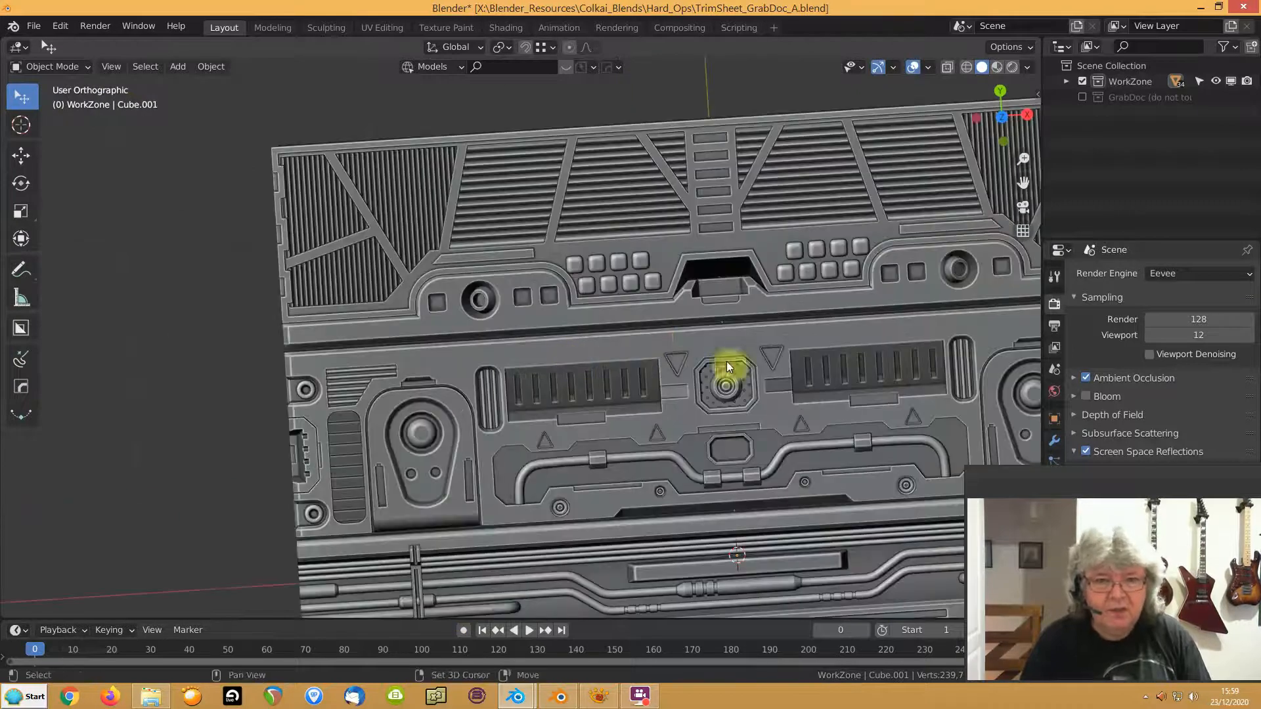
middle_click_drag(726, 363, 545, 390, "shift")
scroll(413, 393, "up", 1)
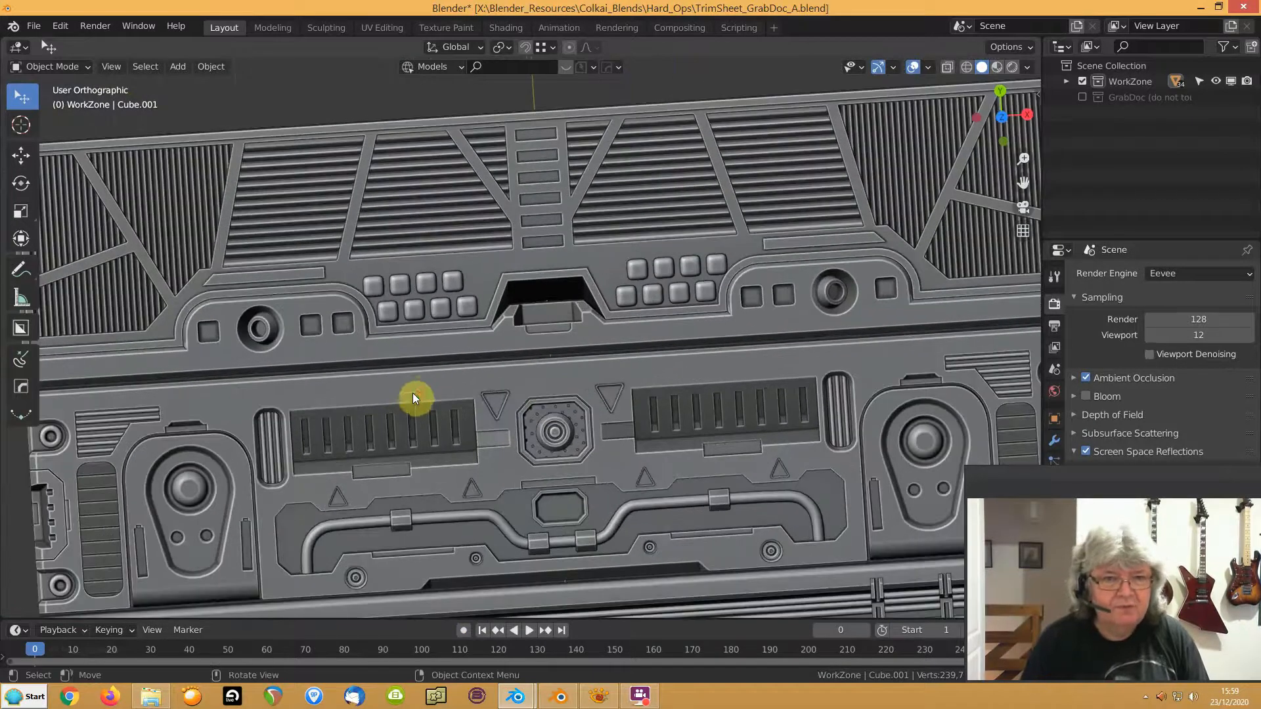
Switch to the TrimSheet_GrabDoc_B scene and examine the left part of its louvred upper strip up close
scroll(420, 390, "up", 1)
scroll(333, 494, "down", 1)
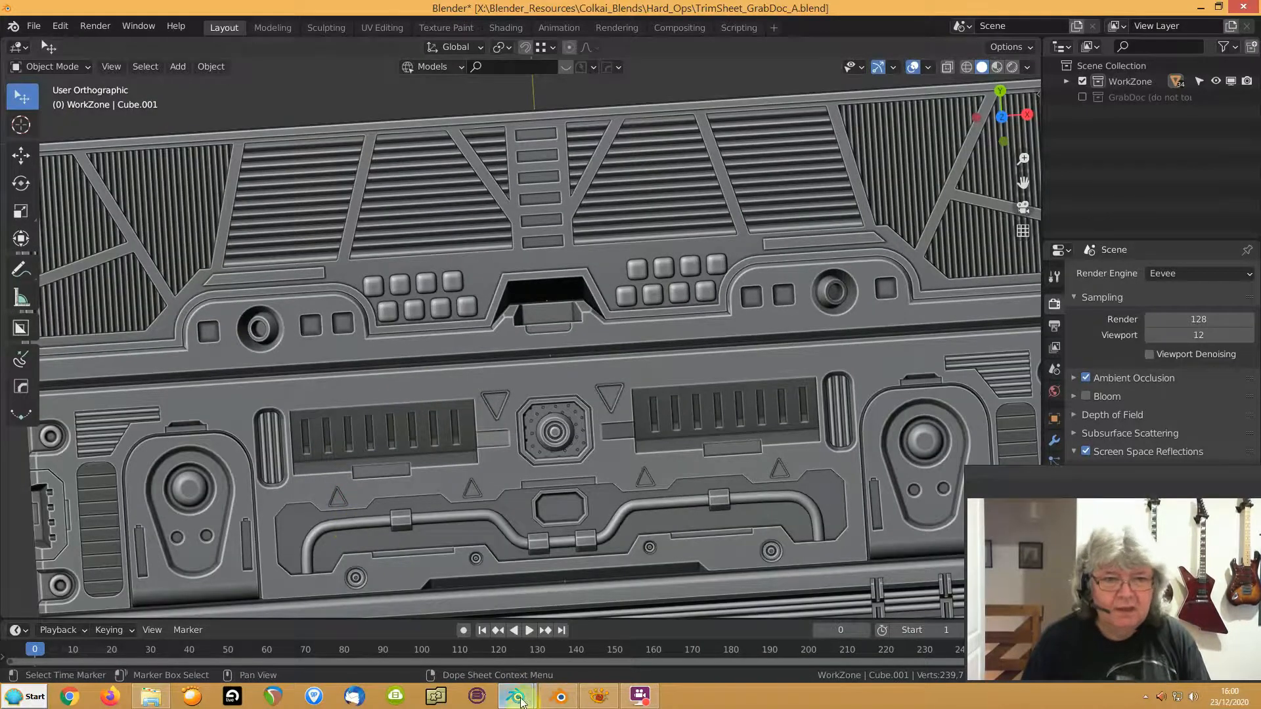
scroll(365, 401, "down", 3)
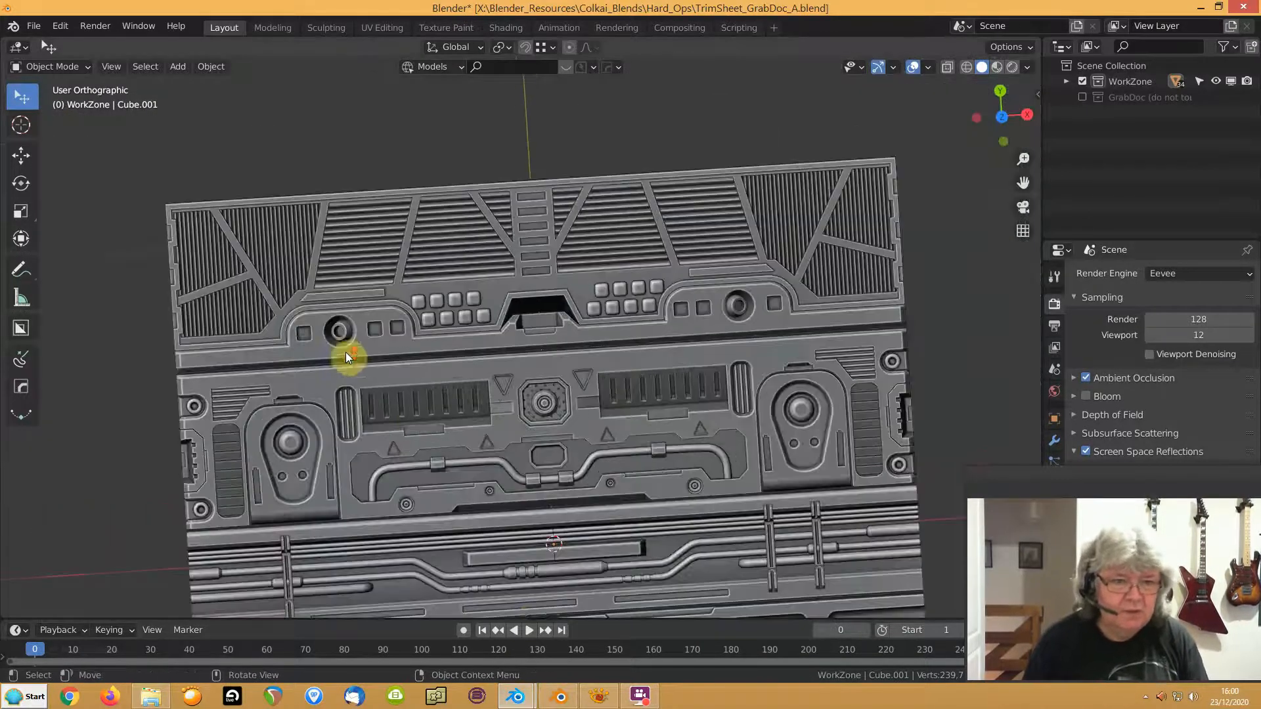
left_click(560, 697)
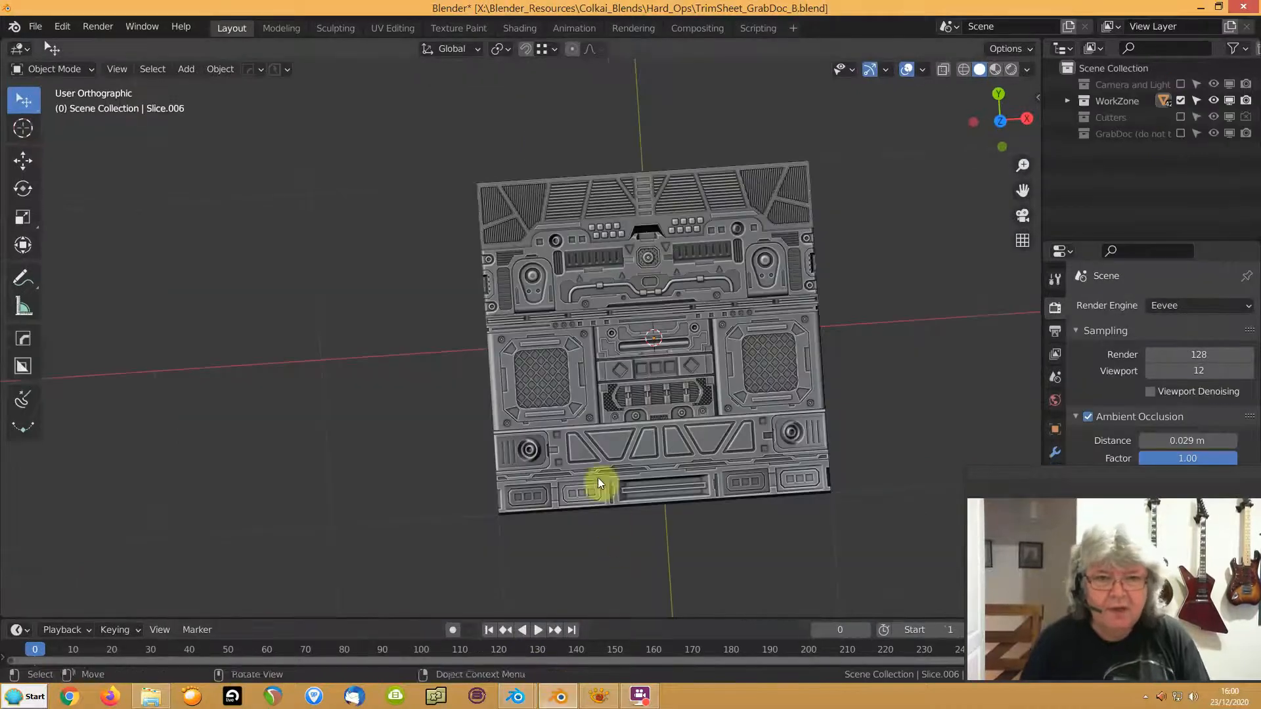
middle_click_drag(599, 368, 573, 509, "shift")
scroll(579, 402, "up", 8)
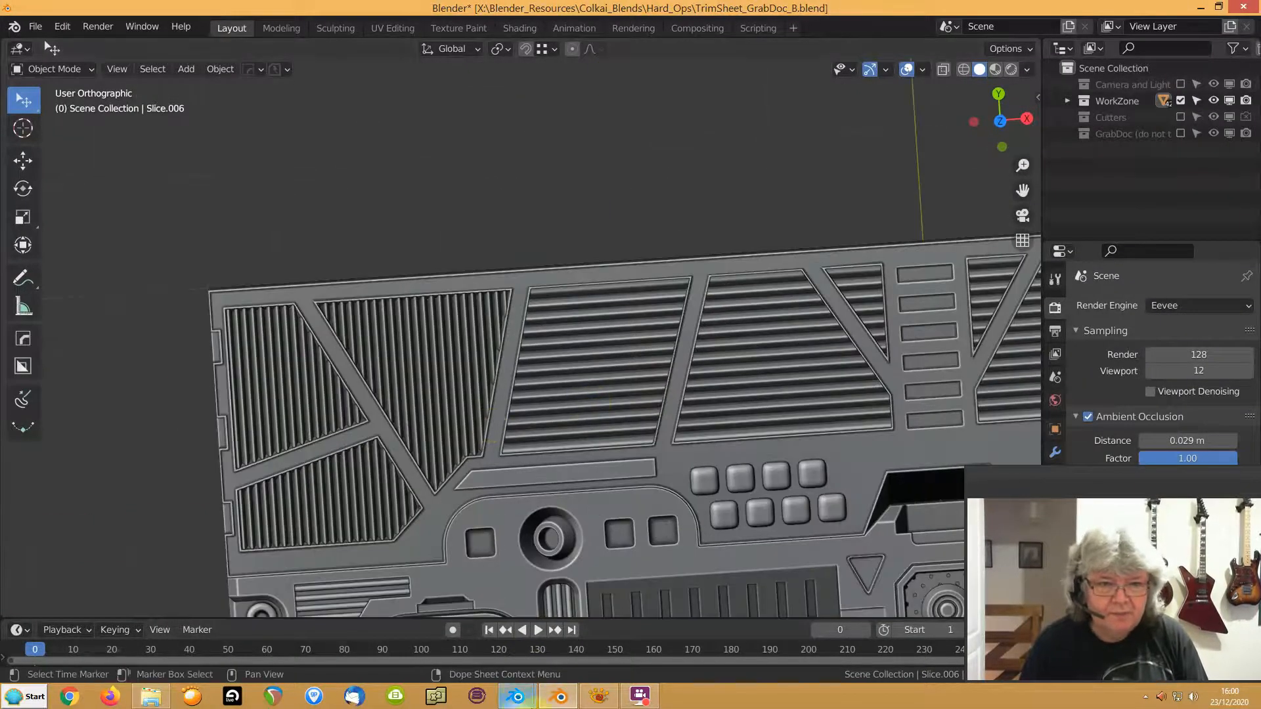
Return to the TrimSheet_GrabDoc_A scene and examine the gap between the louvred strip and the pipe panel below it
mouse_move(560, 697)
left_click(447, 627)
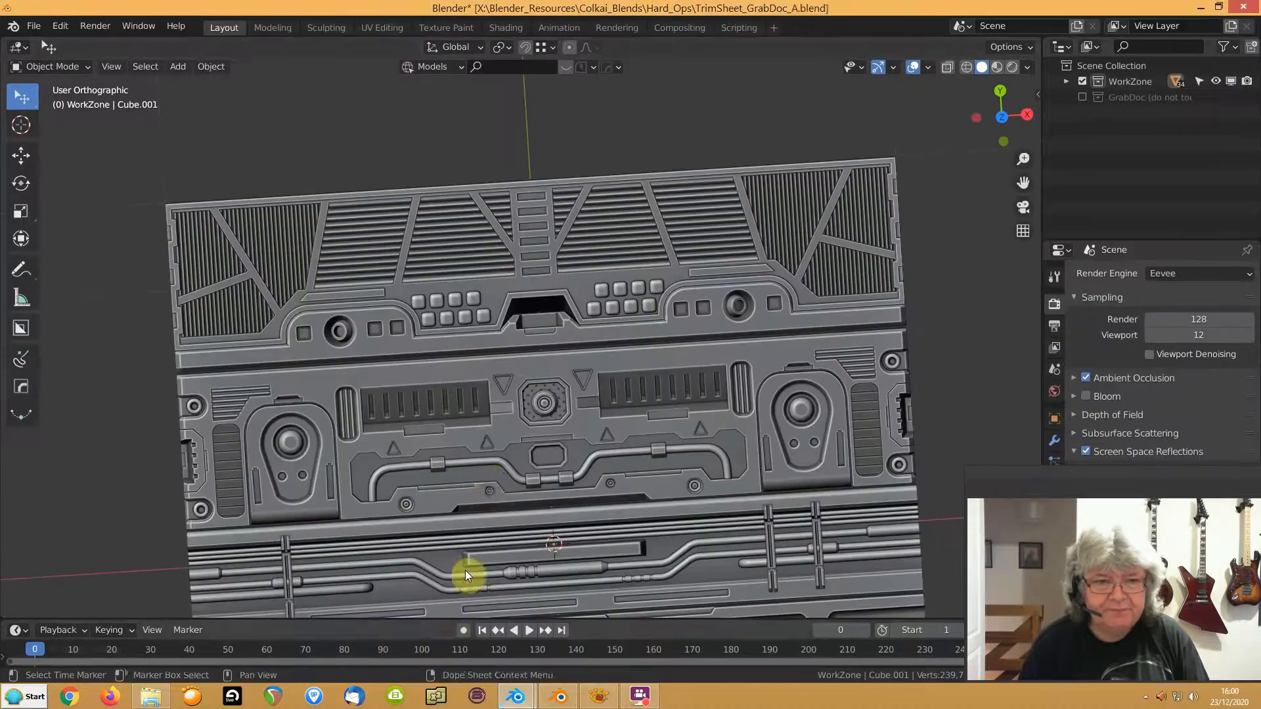
scroll(405, 412, "up", 4)
middle_click_drag(278, 406, 743, 425, "shift")
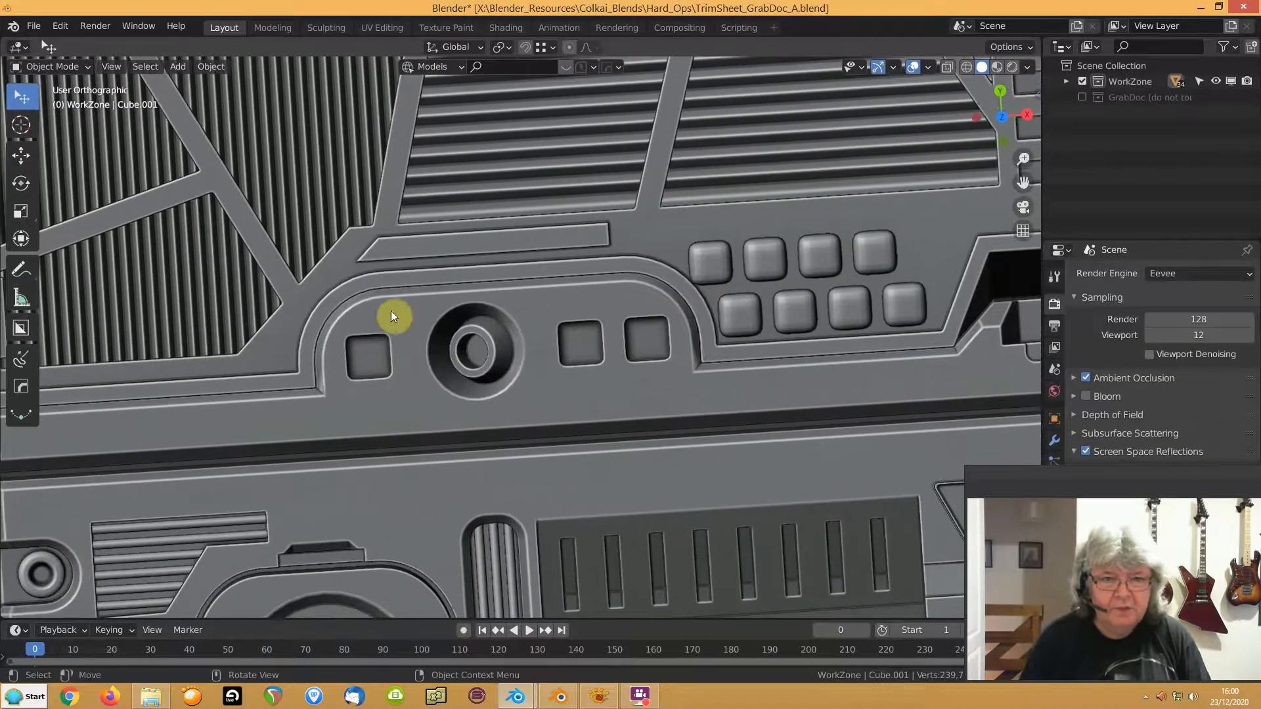
scroll(425, 330, "down", 6)
middle_click_drag(481, 419, 401, 320, "shift")
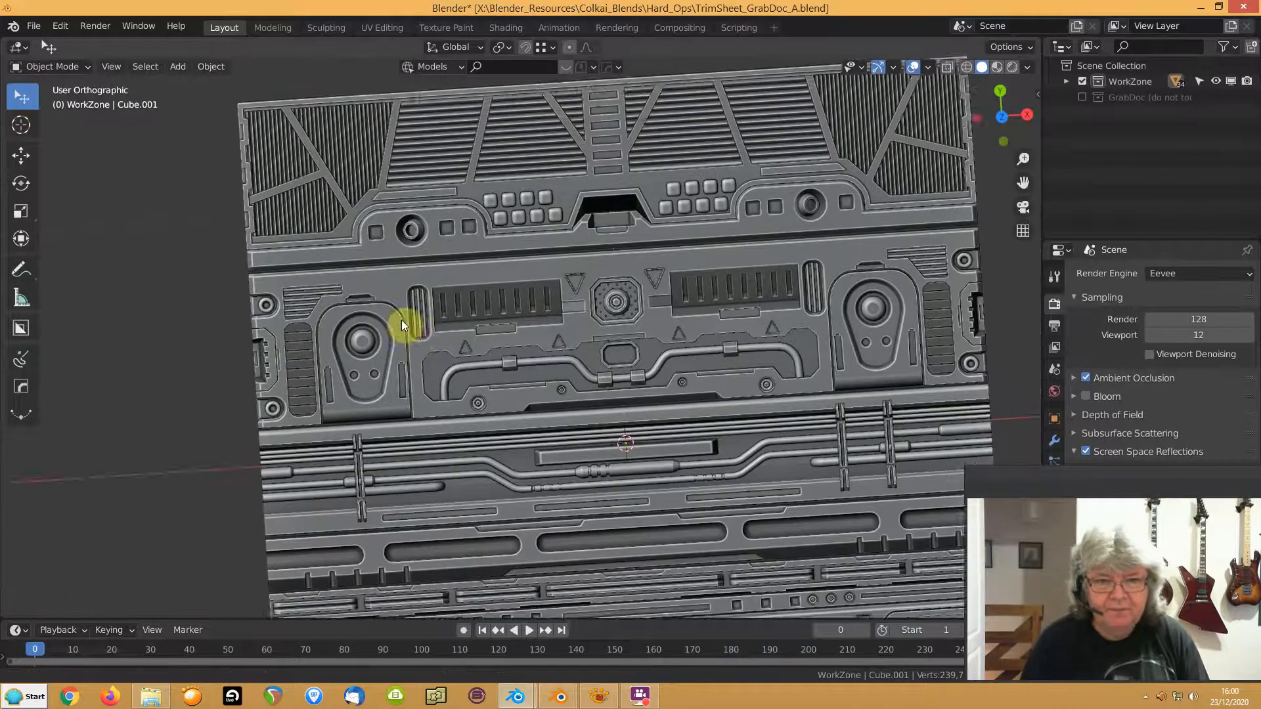
scroll(401, 321, "up", 1)
Switch to the TrimSheet_GrabDoc_B scene and survey it in top view from the louvred strip down to the grille panels
left_click(557, 697)
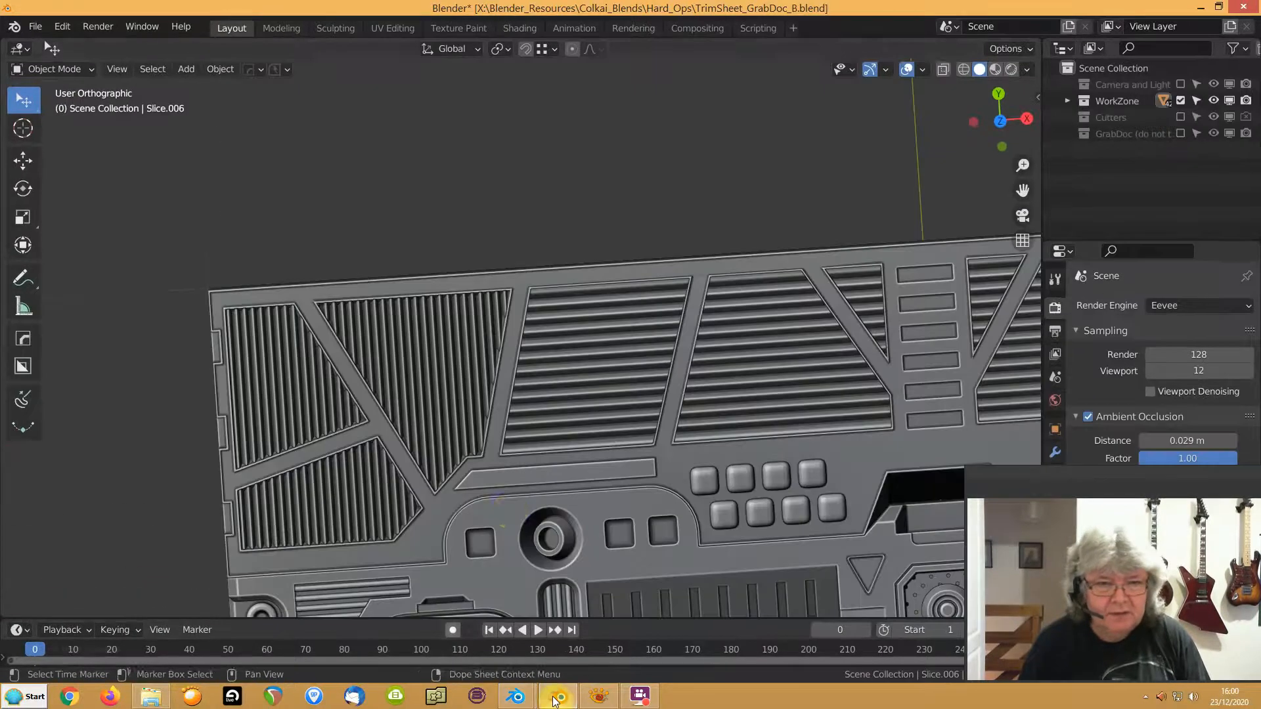
key("KP_7")
scroll(465, 445, "down", 3)
middle_click_drag(540, 462, 348, 310, "shift")
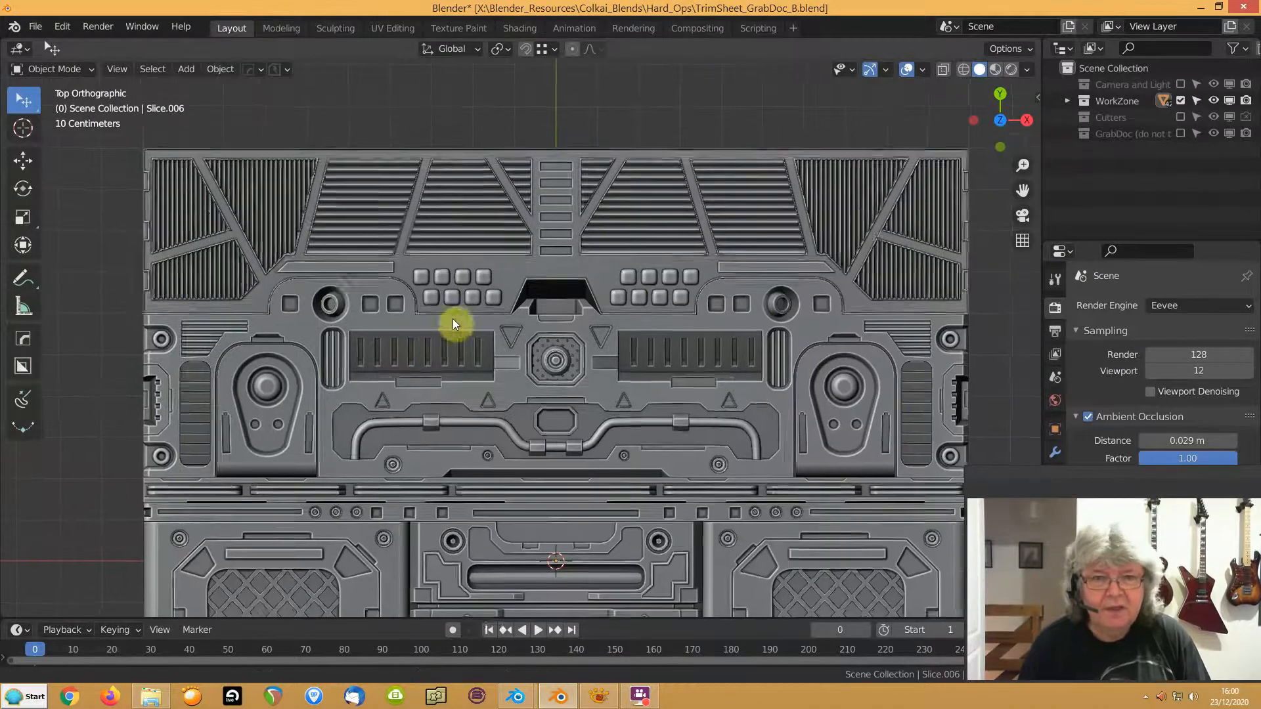
middle_click_drag(453, 319, 453, 337, "ctrl")
middle_click_drag(387, 369, 388, 346, "shift")
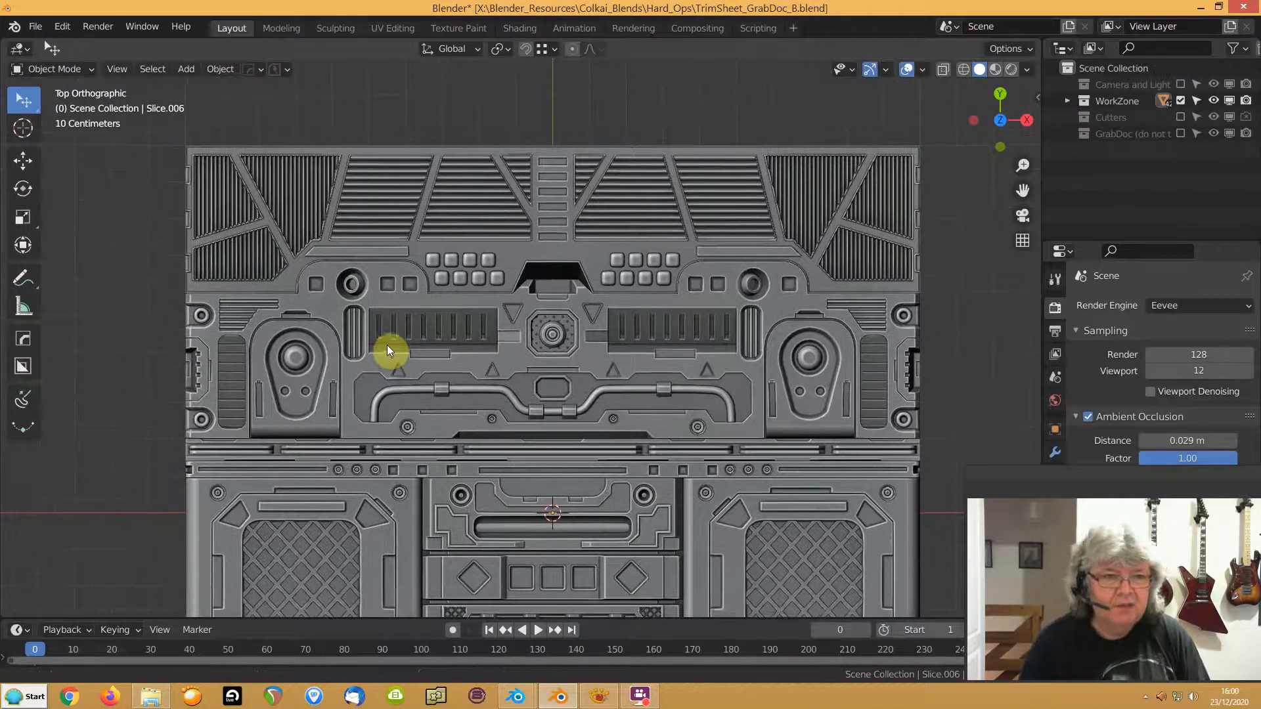
middle_click_drag(352, 317, 349, 283, "shift")
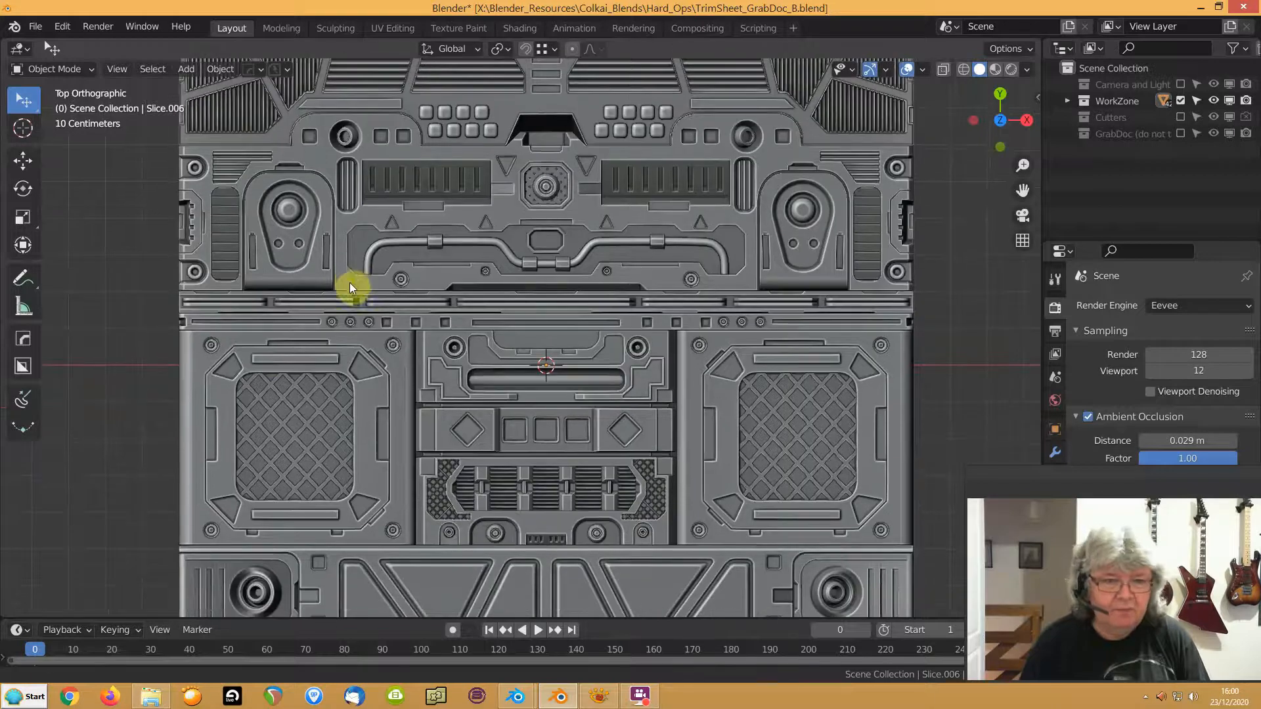
Display the scene as wireframe and delete the two square side plates together with their mesh grille panels
key("shift+z")
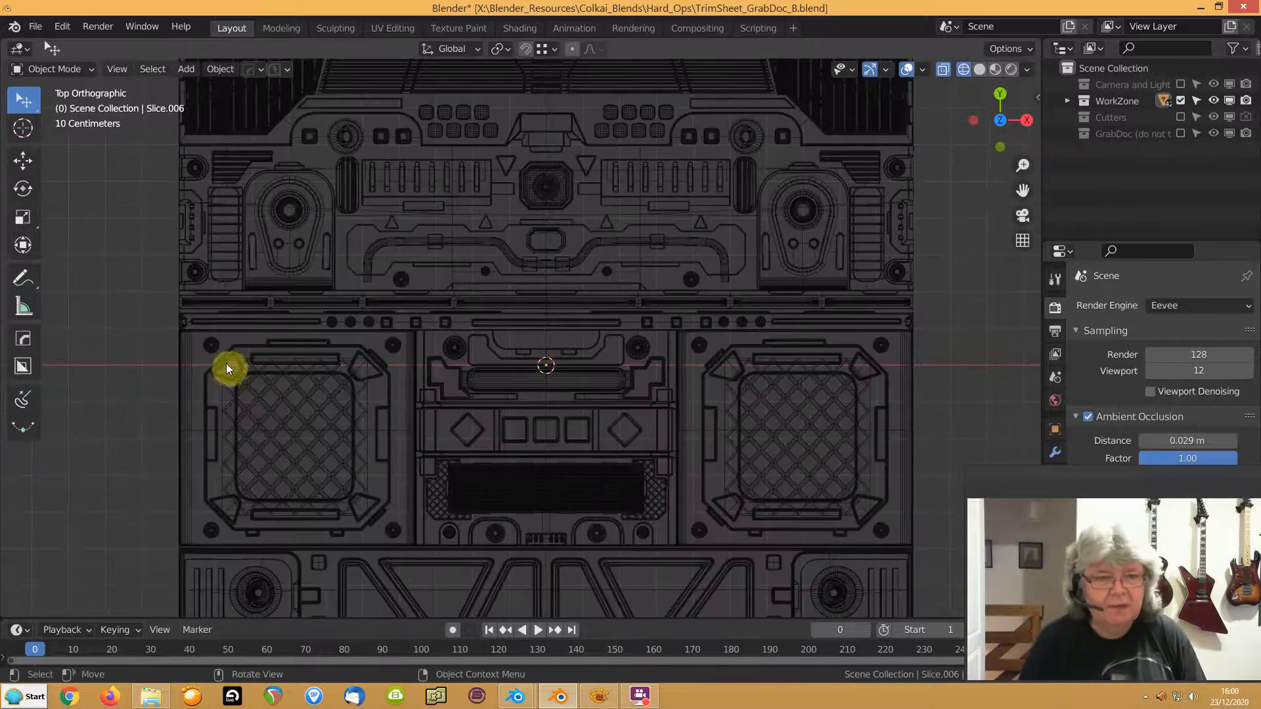
left_click(227, 365)
key("Delete")
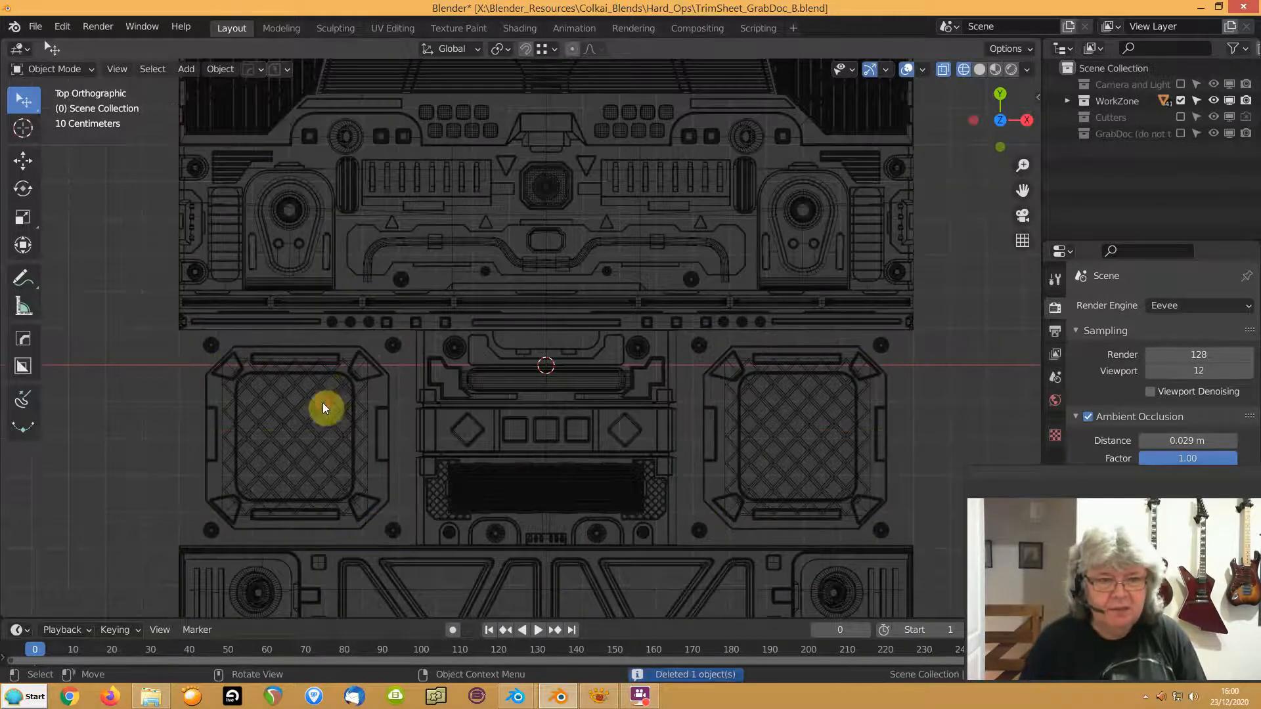
left_click(367, 402)
key("Delete")
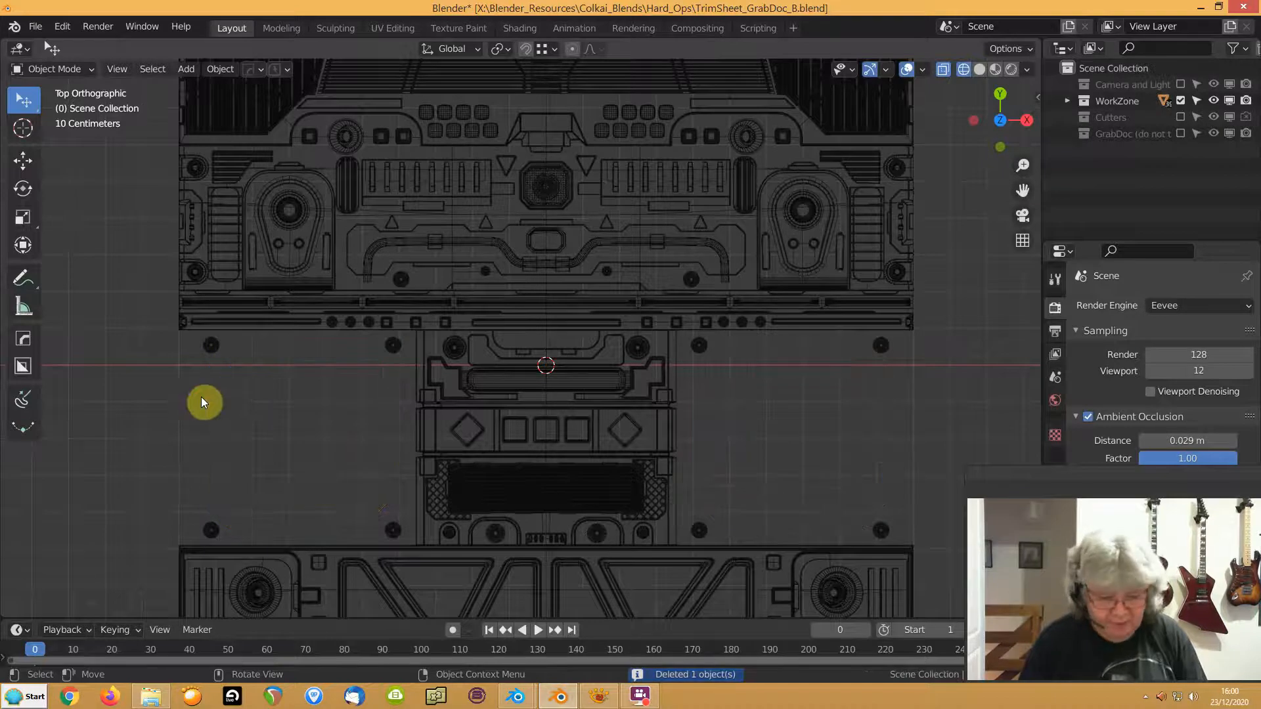
Delete the central block of panels and the leftover bolts and round greebles in the middle row
left_click_drag(276, 356, 709, 507)
key("Delete")
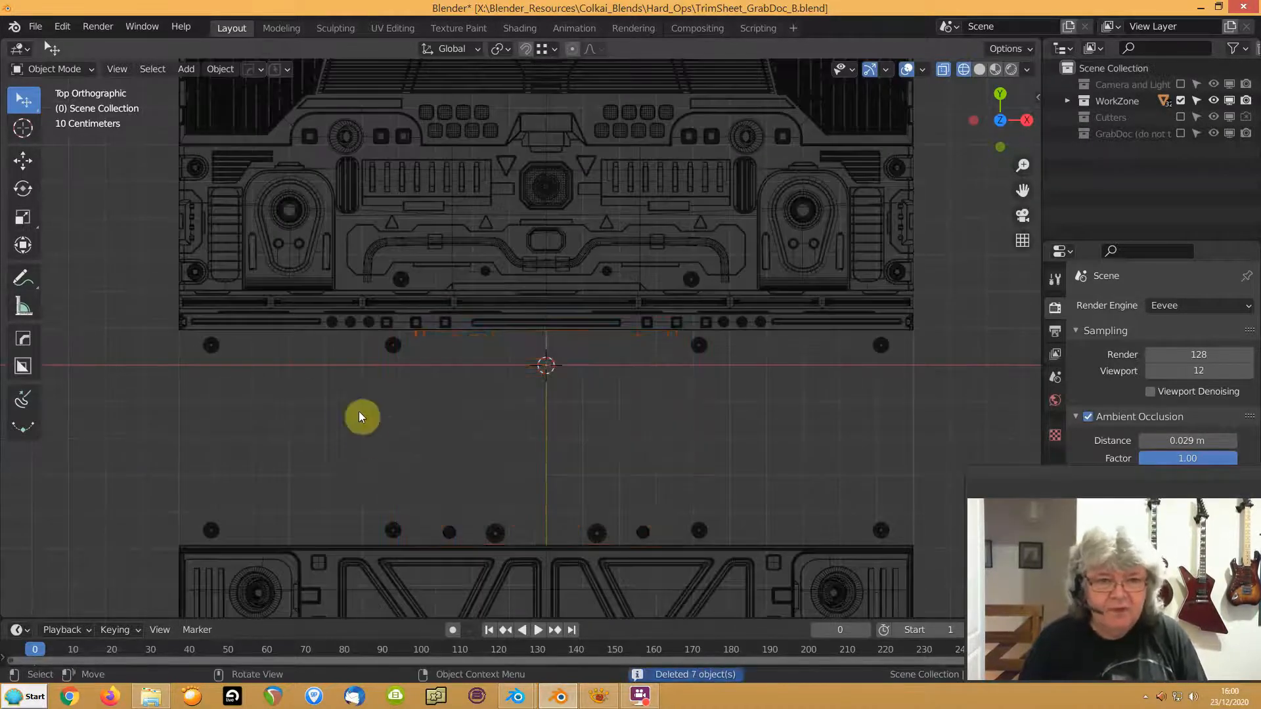
left_click(388, 354)
key("Delete")
left_click(454, 537)
key("Delete")
left_click(492, 538)
key("Delete")
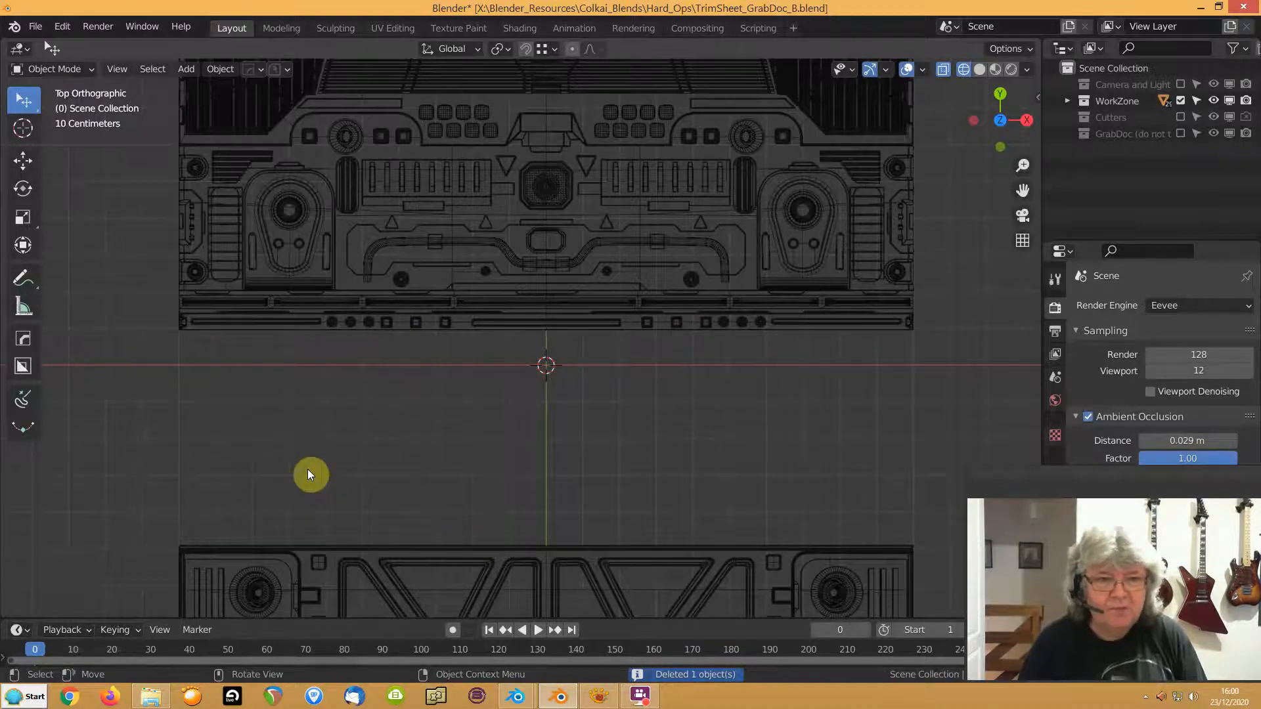
Move the two thin strips below the pipe panel, including their round greebles, down along Y to just above the truss strip
left_click(387, 328)
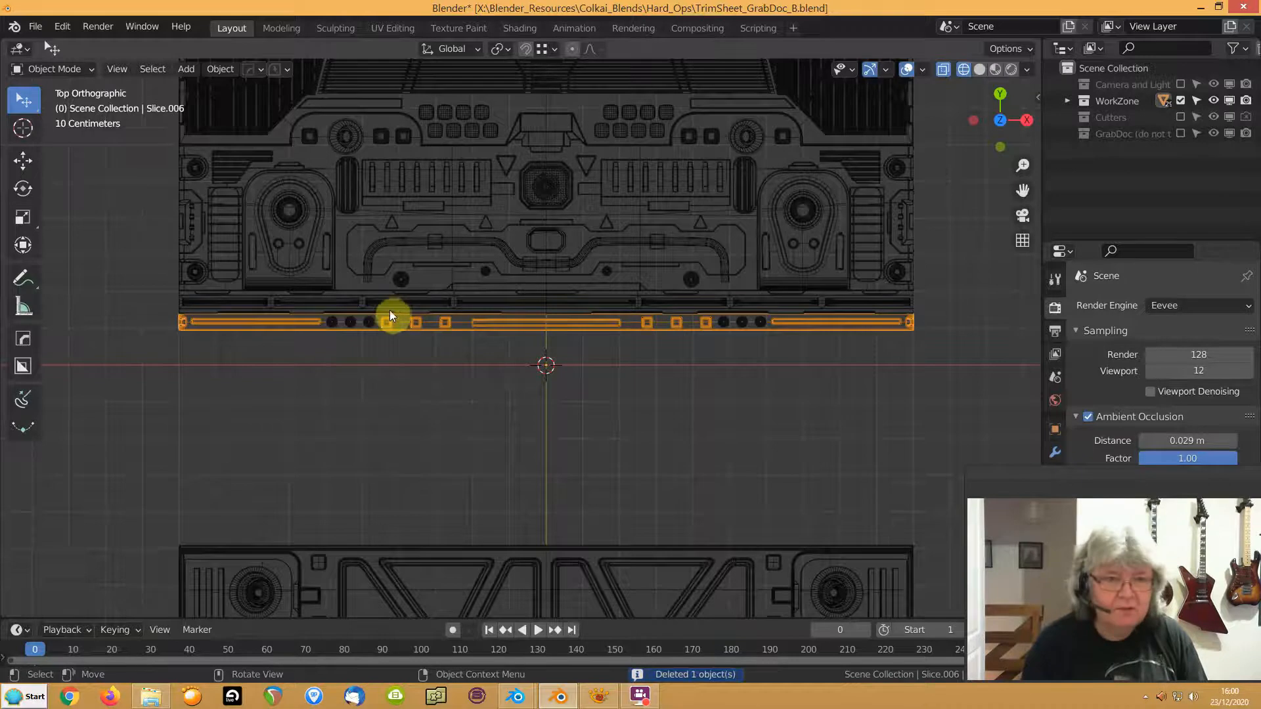
left_click(390, 306, "shift")
left_click(392, 320, "shift")
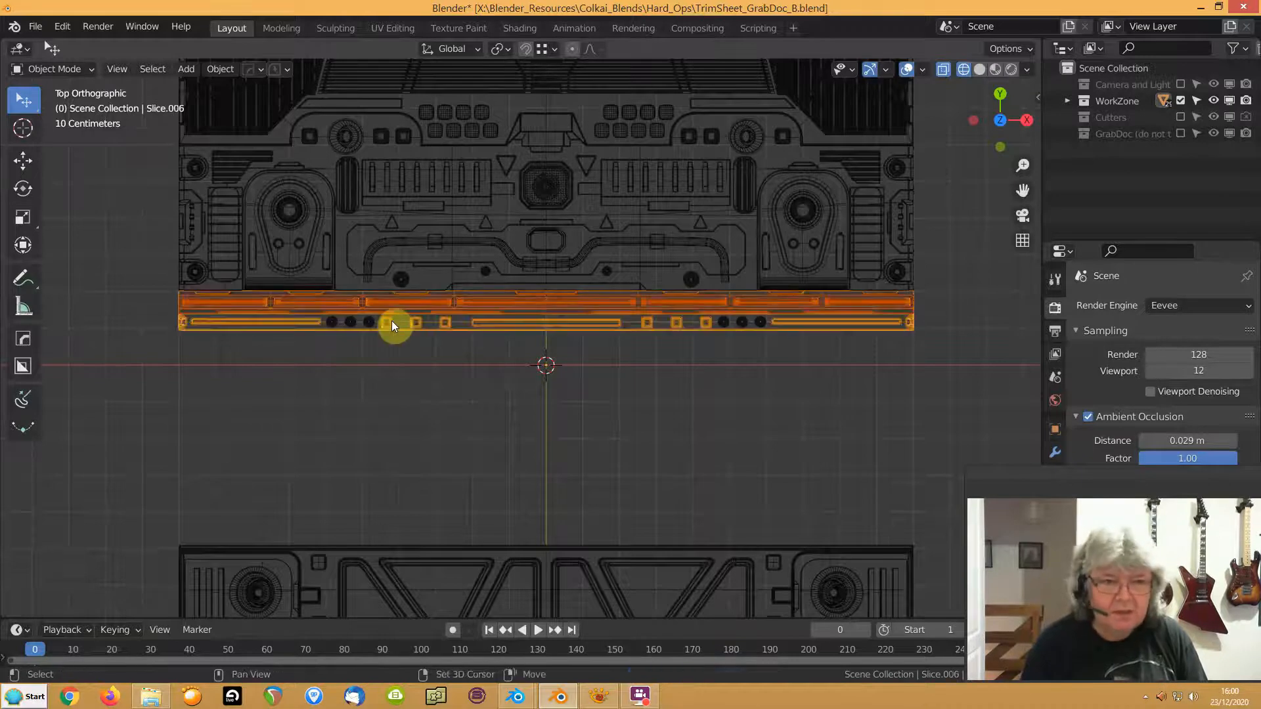
key("g")
key("y")
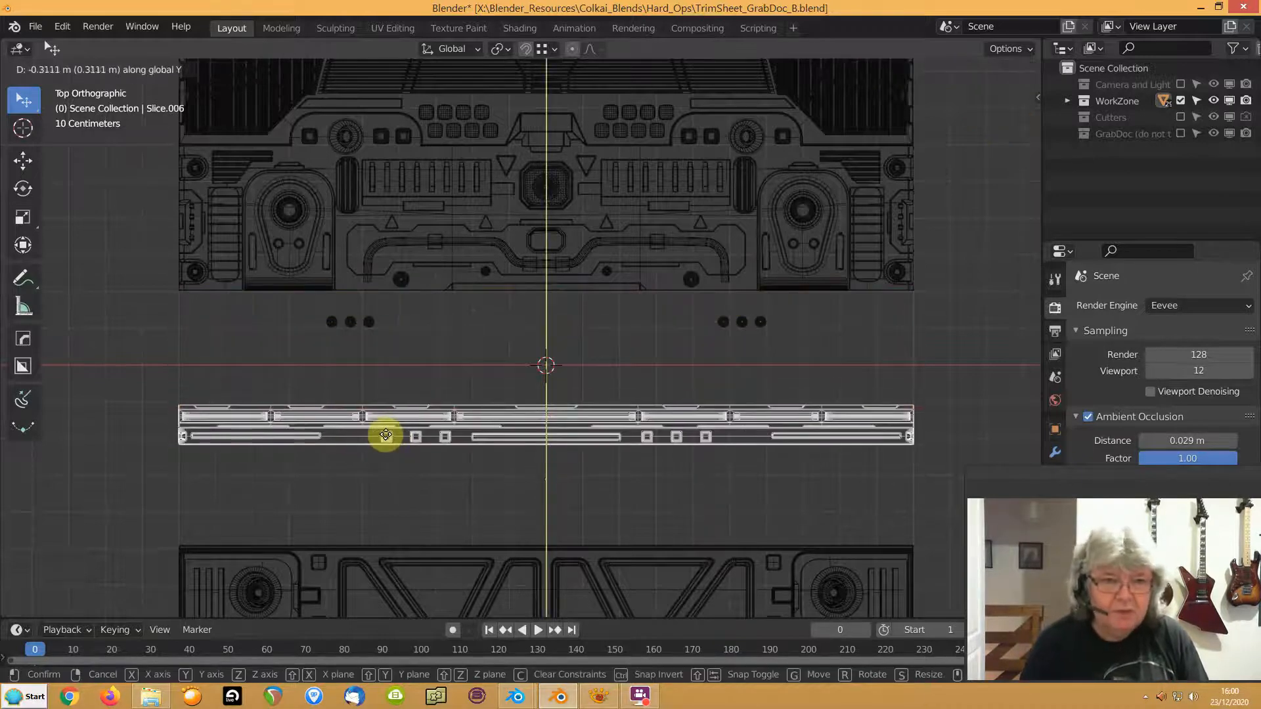
right_click(385, 433)
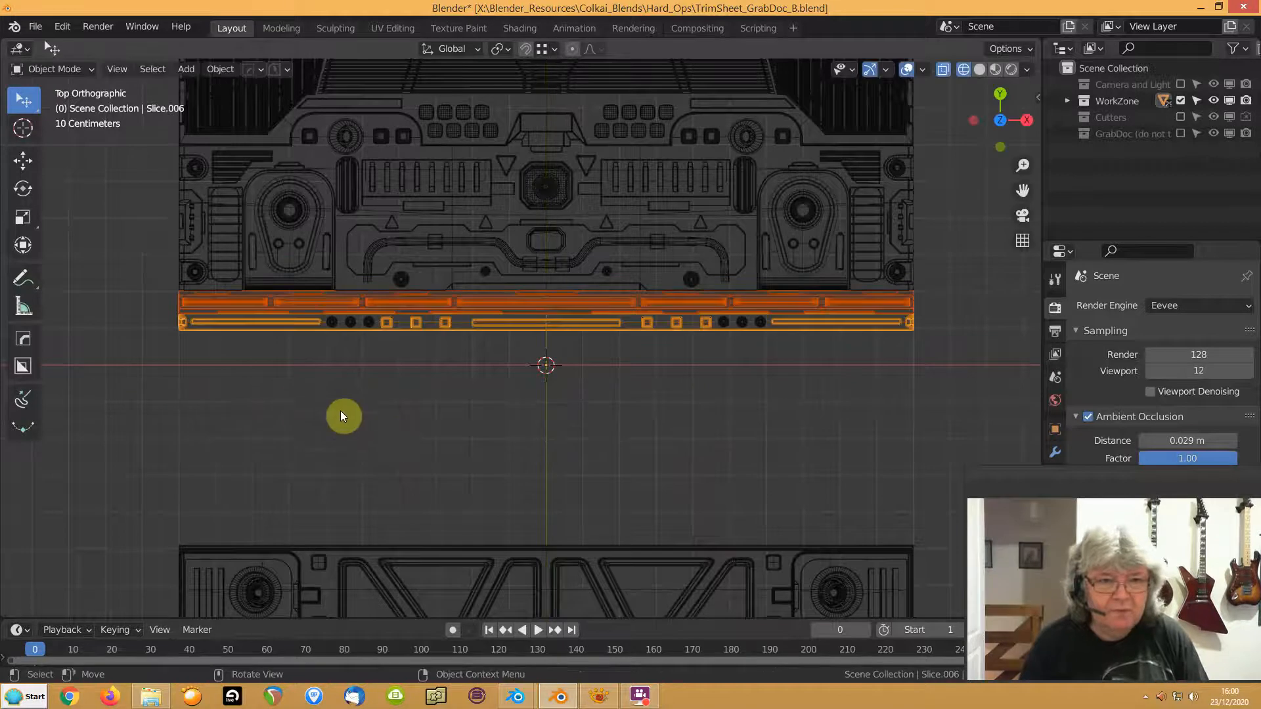
left_click(349, 322, "shift")
key("g")
key("y")
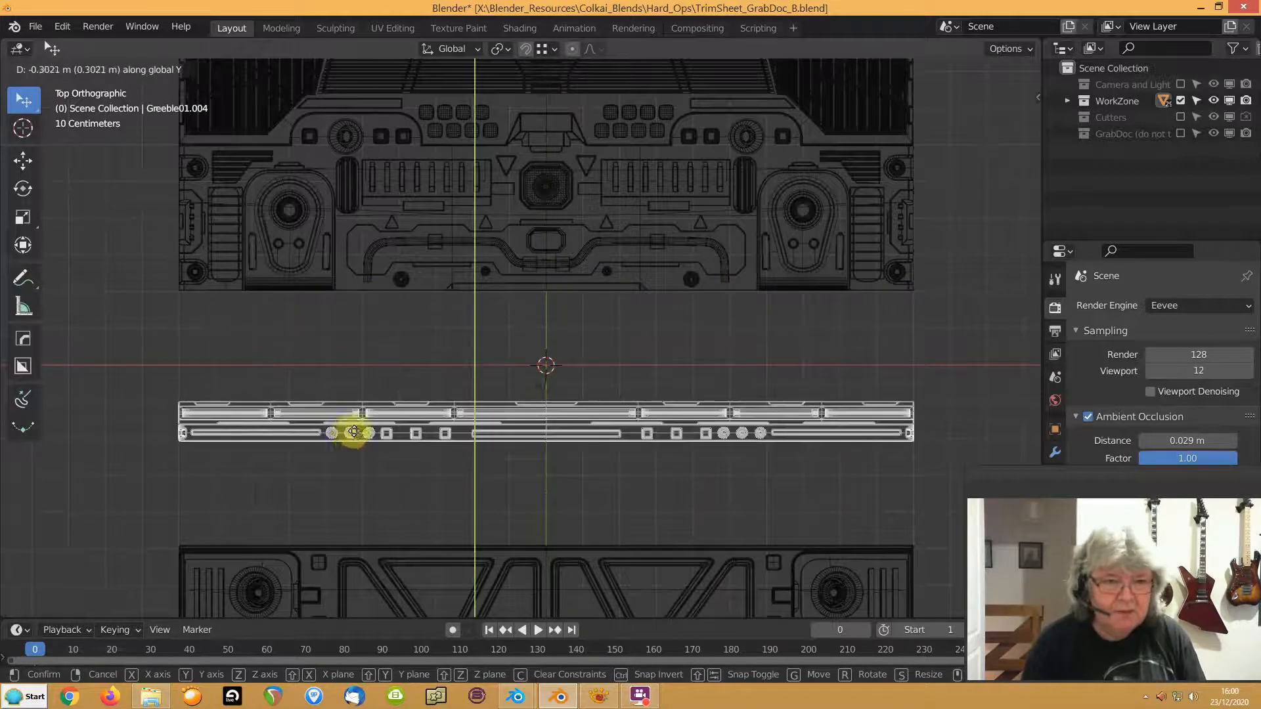
left_click(354, 532)
middle_click_drag(366, 353, 411, 458, "shift")
left_click(160, 420)
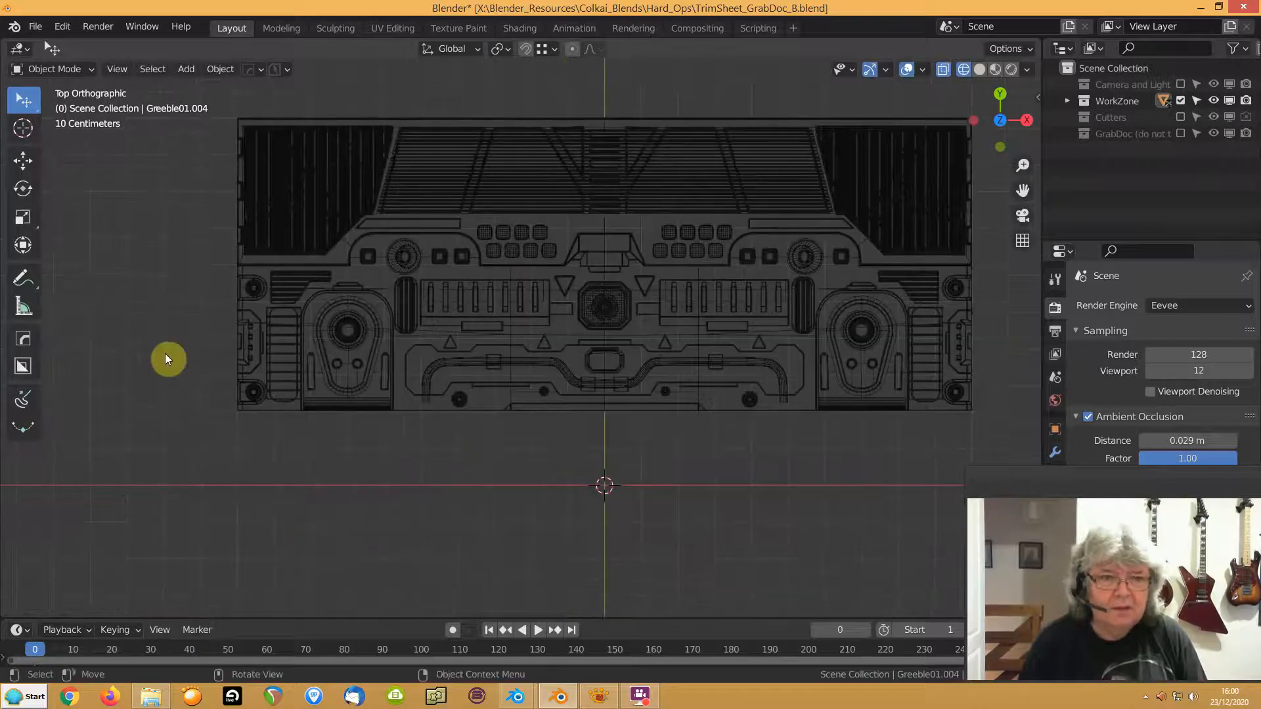
Edit the pipe panel and its greebles together and select all their vertices below the panel's straight upper edge
key("b")
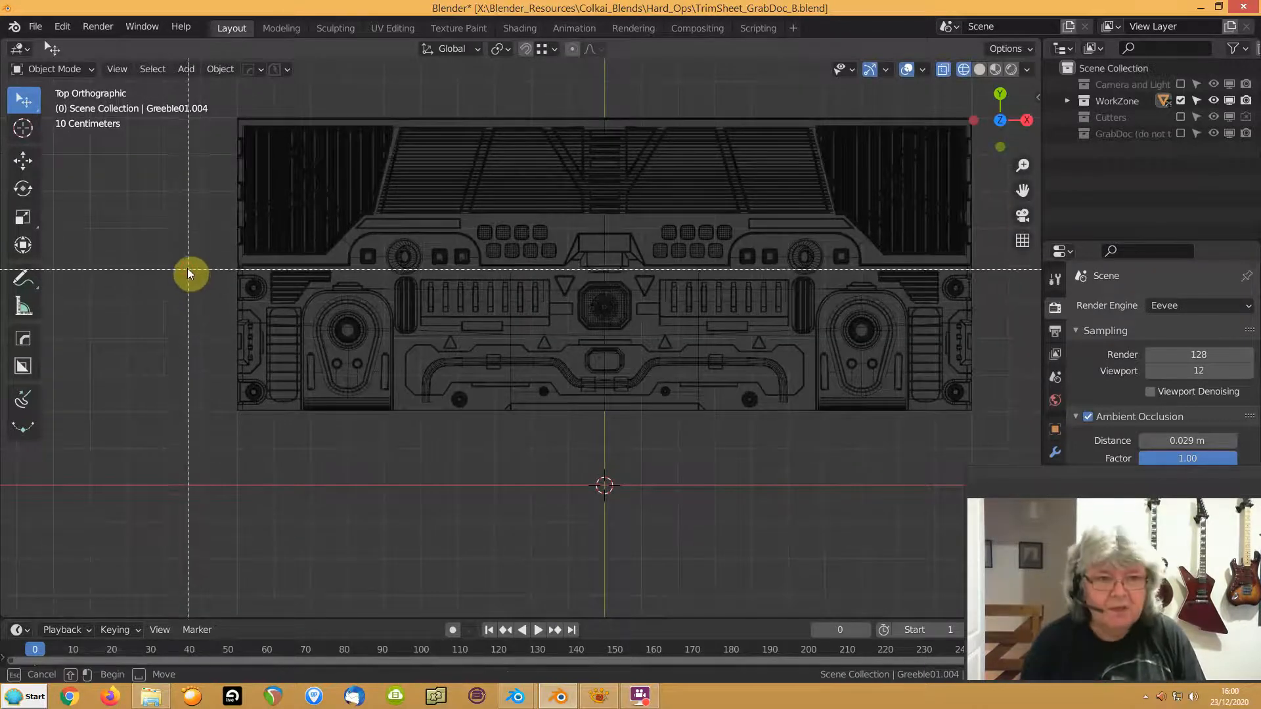
left_click_drag(188, 268, 1001, 486)
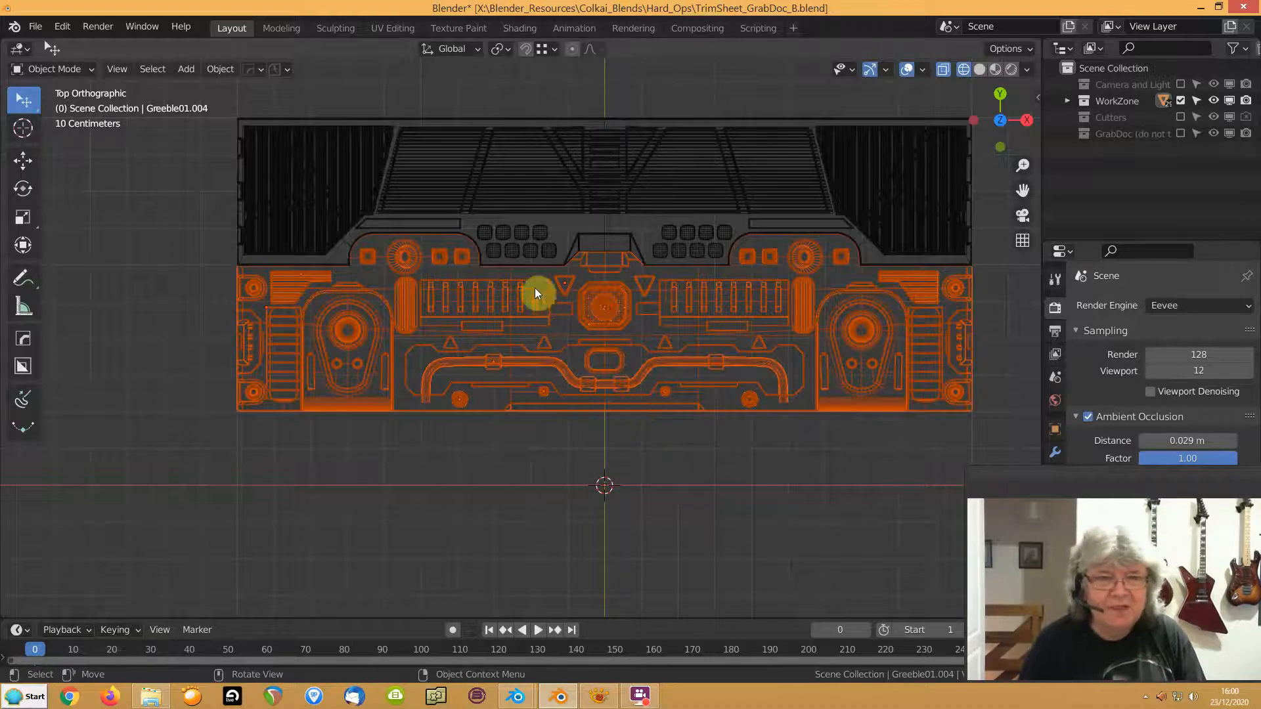
left_click(597, 264, "shift")
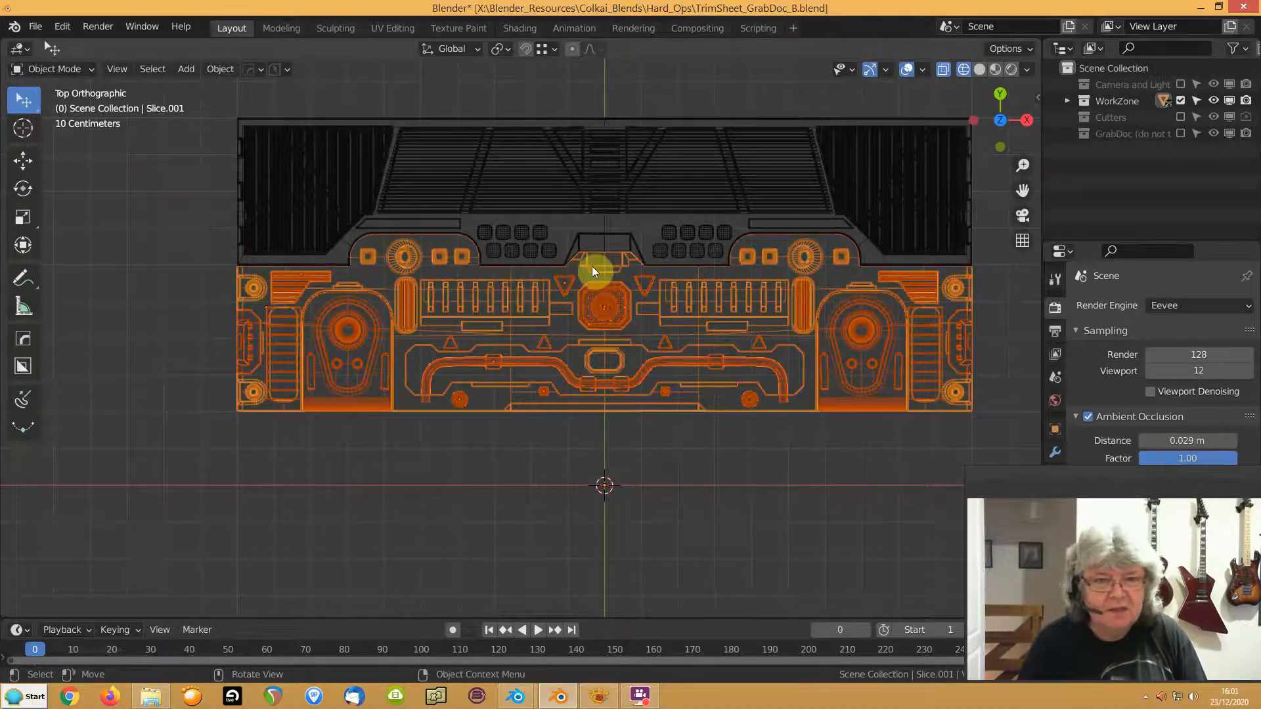
key("Tab")
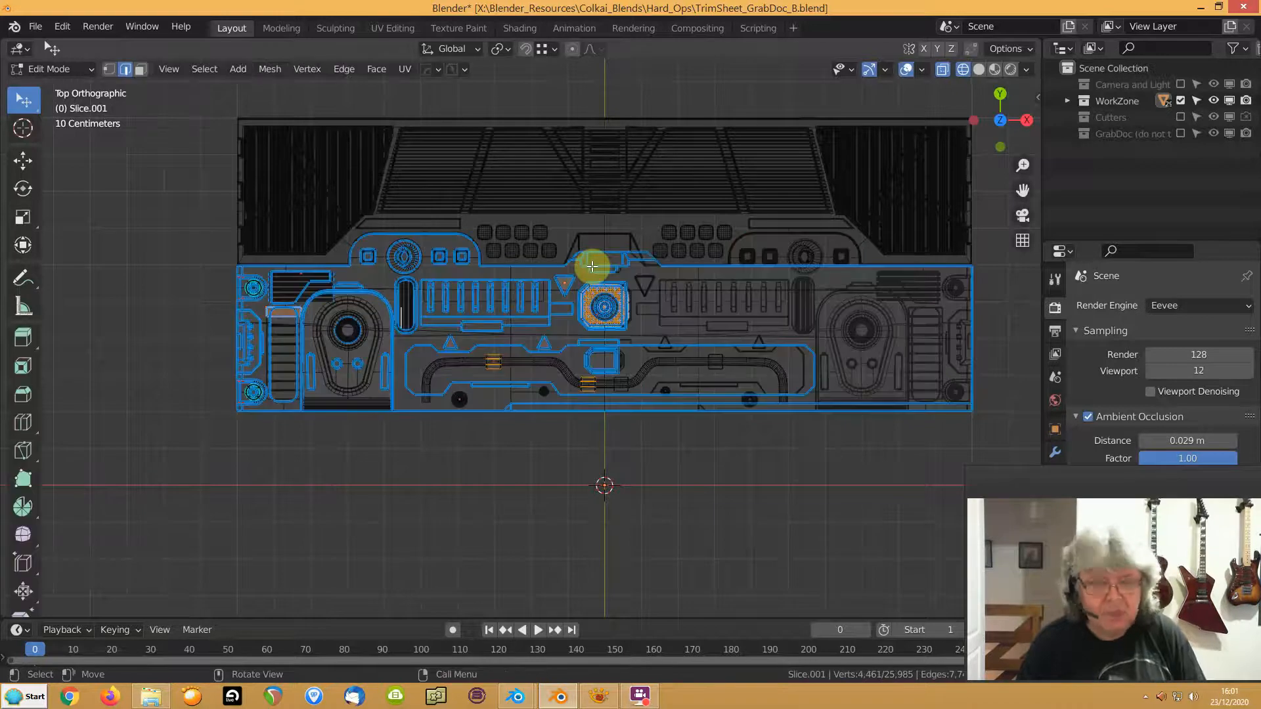
key("1")
key("alt+a")
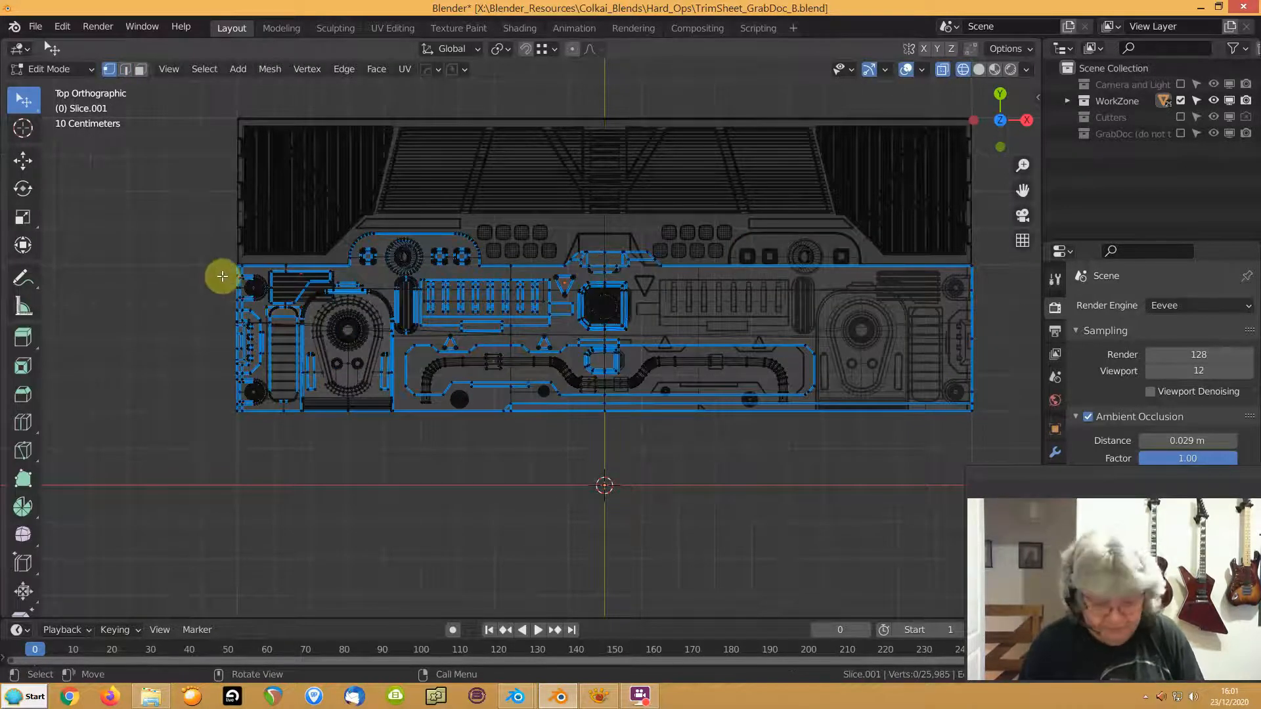
left_click_drag(212, 270, 1010, 521)
Remove the vertices of the round hub and the central notch detail along the panel's upper edge from the selection
middle_click_drag(505, 318, 548, 422, "shift")
scroll(408, 392, "up", 2)
scroll(408, 390, "up", 5)
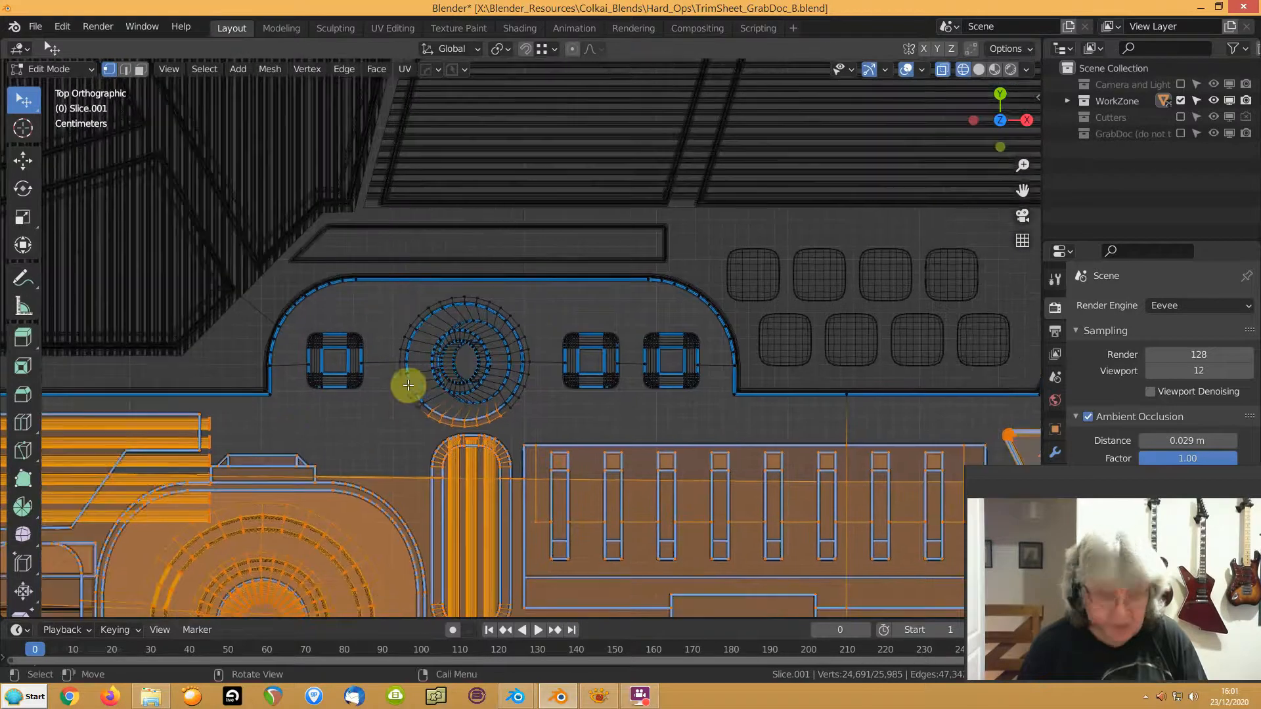
key("c")
mouse_move(427, 400)
middle_mouse_down()
mouse_move(471, 422)
mouse_move(525, 400)
middle_mouse_up()
right_click(517, 396)
middle_click_drag(855, 337, 336, 310, "shift")
key("c")
mouse_move(605, 371)
middle_mouse_down()
mouse_move(654, 400)
mouse_move(734, 373)
middle_mouse_up()
right_click(572, 332)
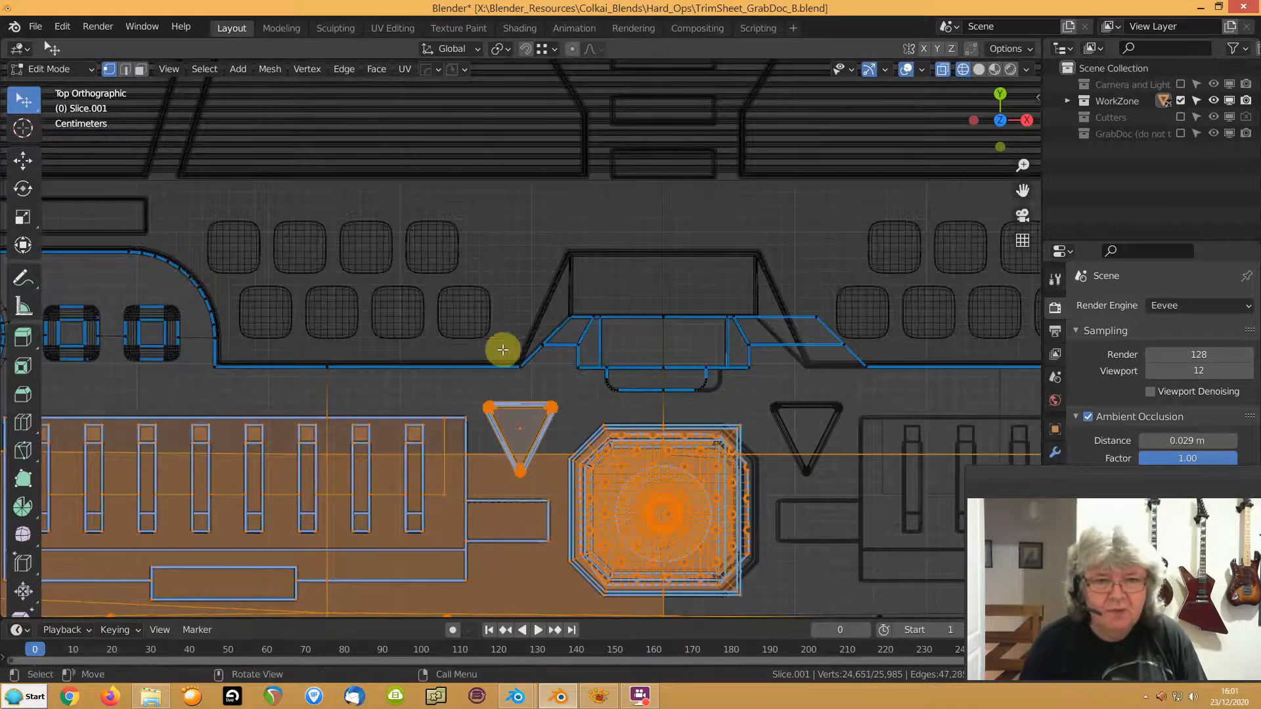
Move the selected lower part of the pipe panel down along Y by about 0.131 m
scroll(467, 349, "down", 6)
scroll(430, 352, "up", 4)
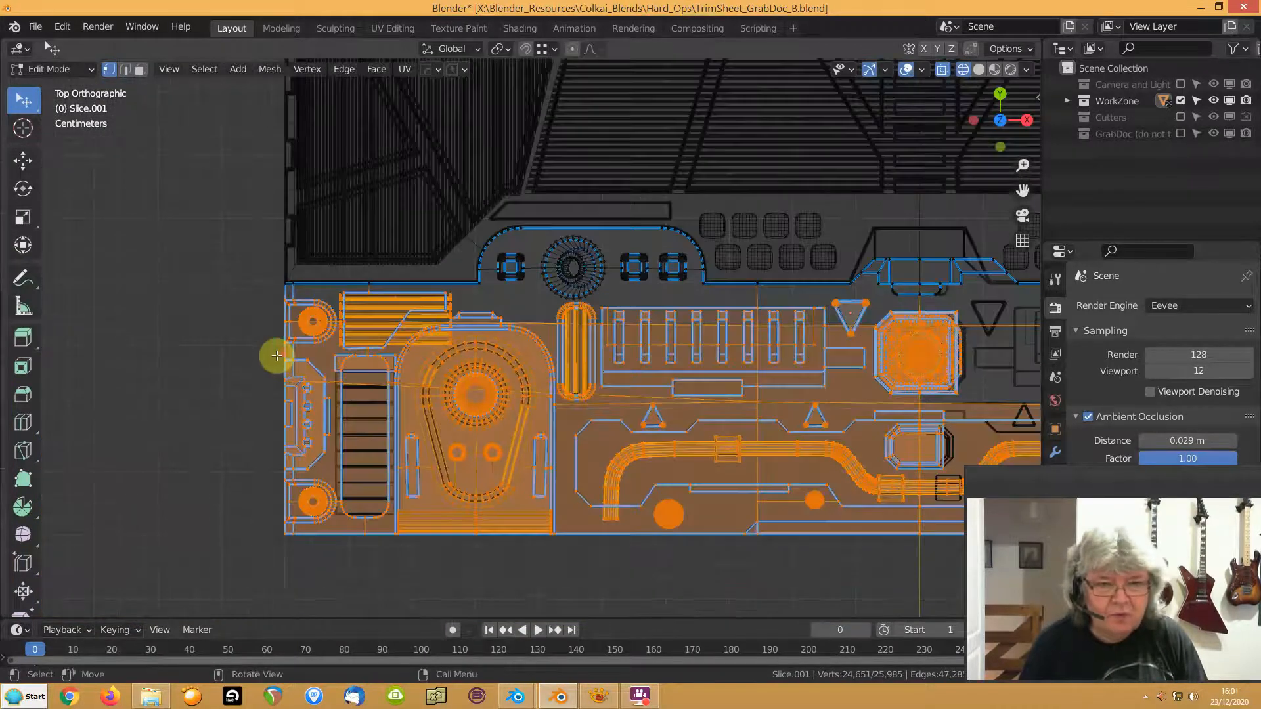
key("g")
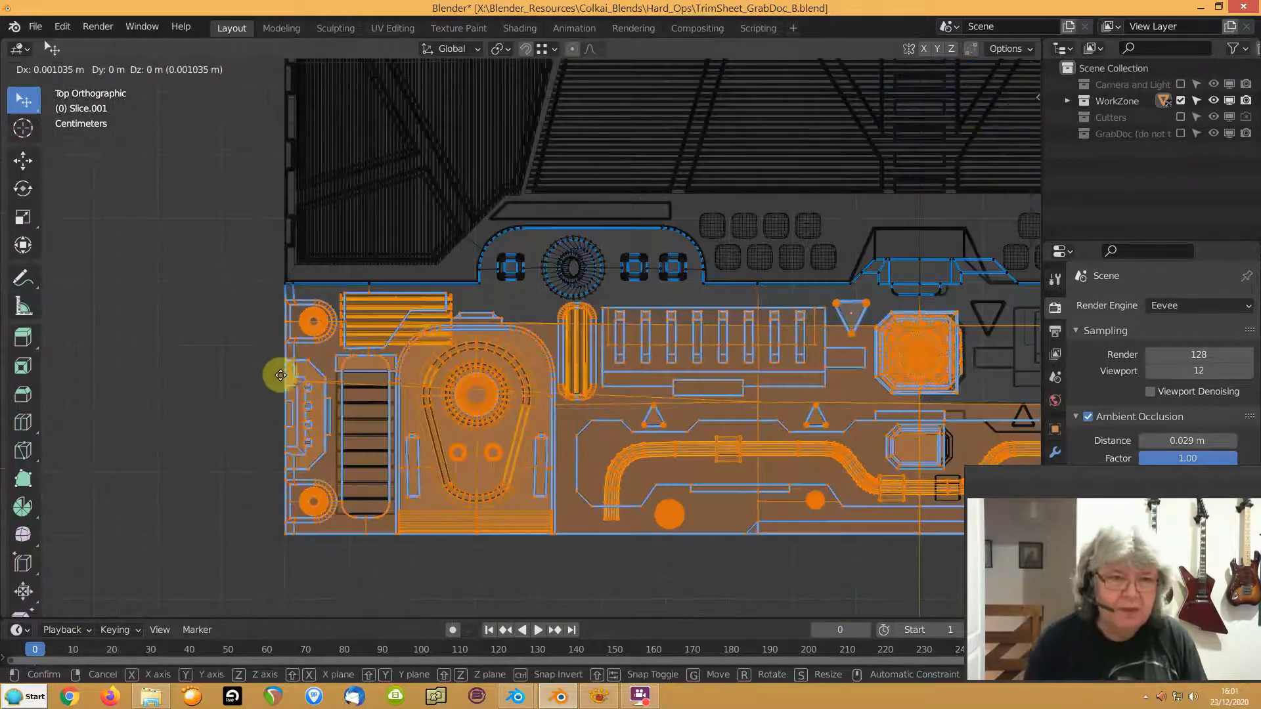
key("y")
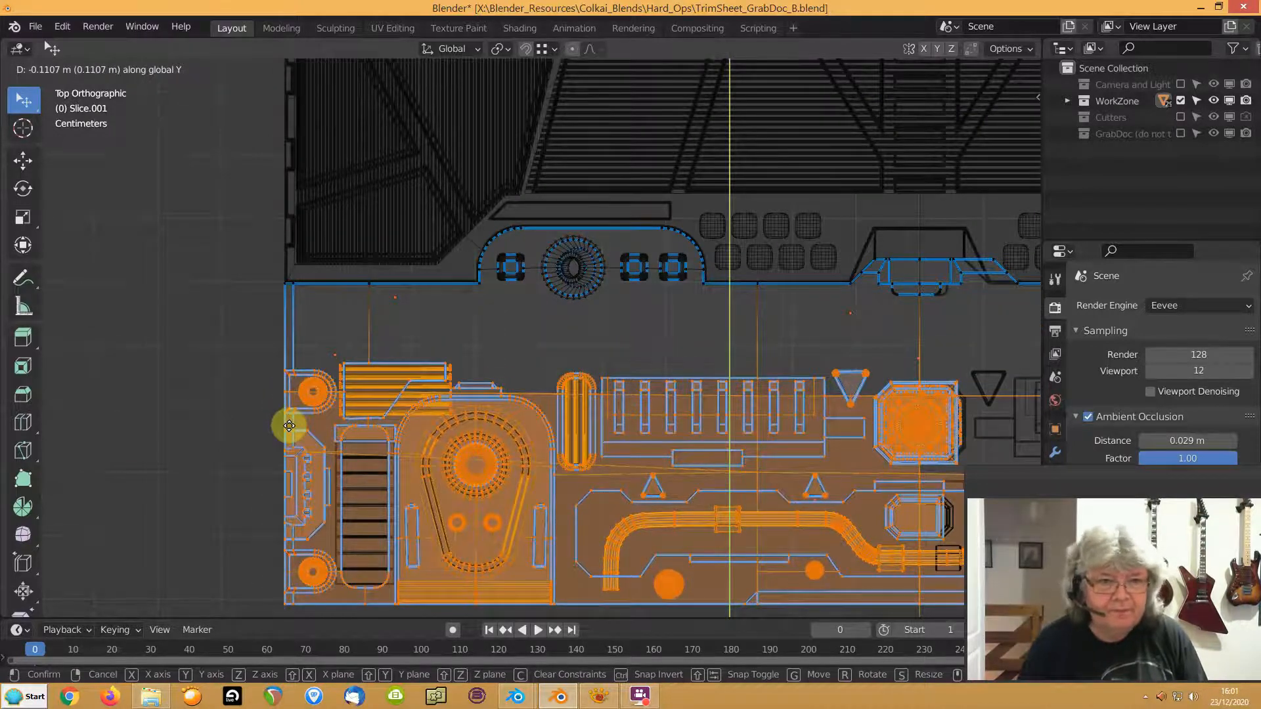
left_click(292, 435)
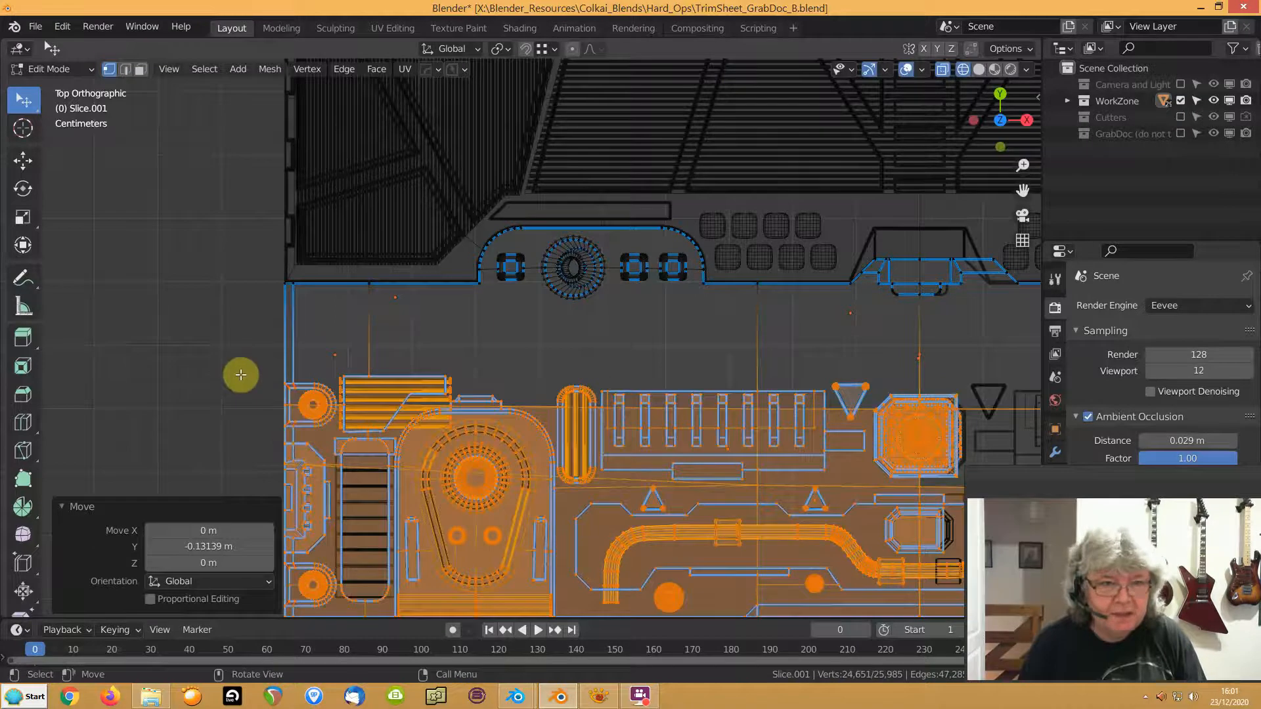
Return to Object Mode with solid shading and select the stretched pipe panel in top view
key("shift+z")
key("Tab")
left_click(233, 377)
middle_click_drag(234, 376, 287, 376)
key("KP_7")
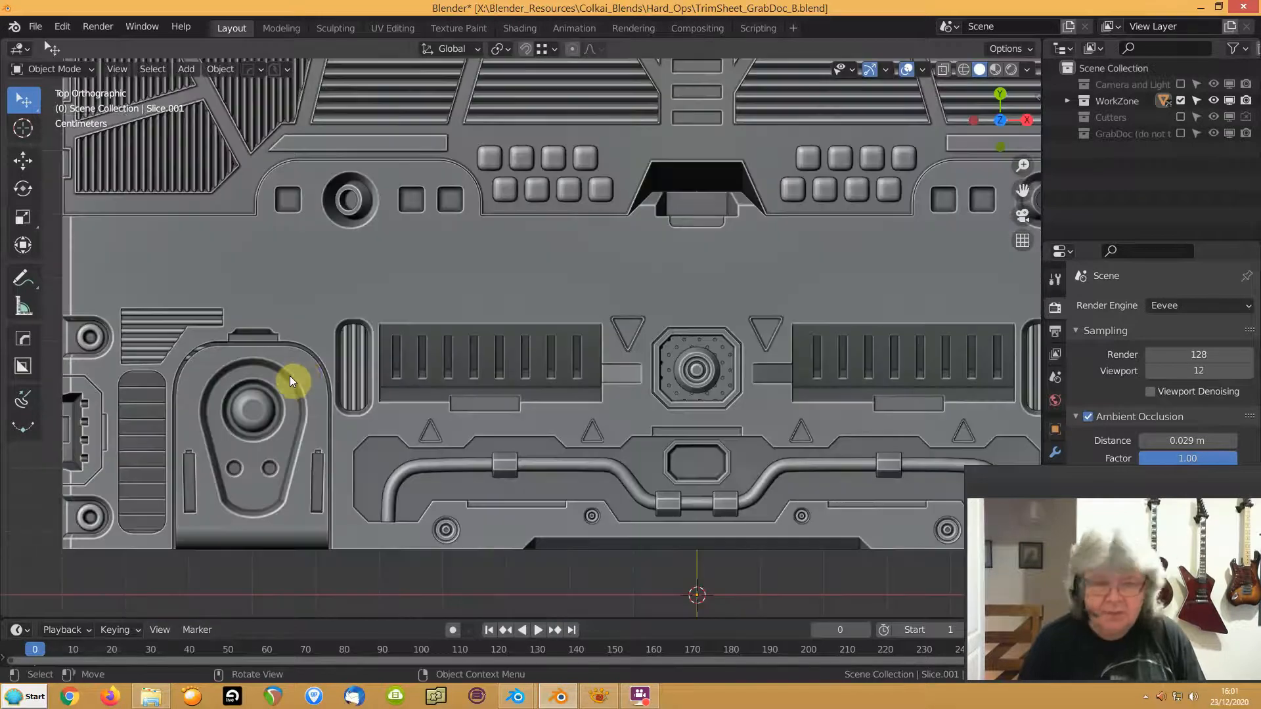
scroll(309, 368, "down", 3)
middle_click_drag(395, 331, 282, 374, "shift")
left_click(249, 318)
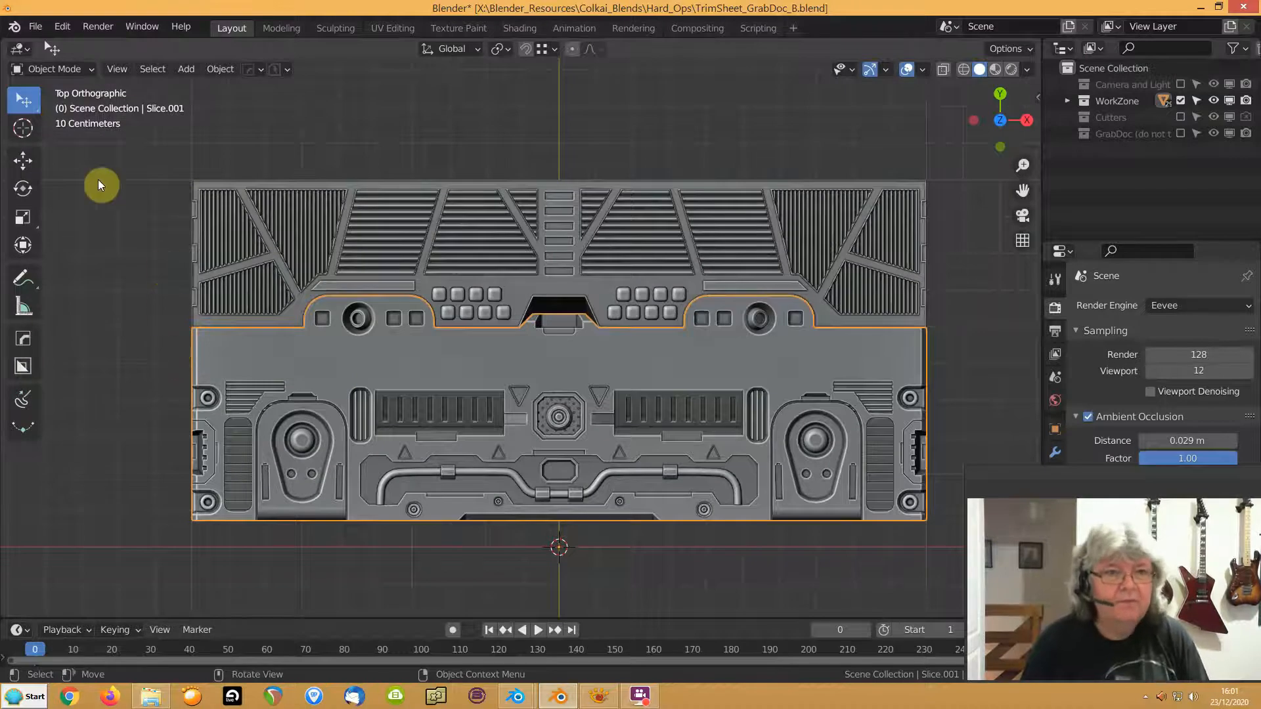
Use BoxCutter's Box shape in Slice mode to separate the stretched pipe panel's upper strip, cutting just above the greebles
left_click(22, 366)
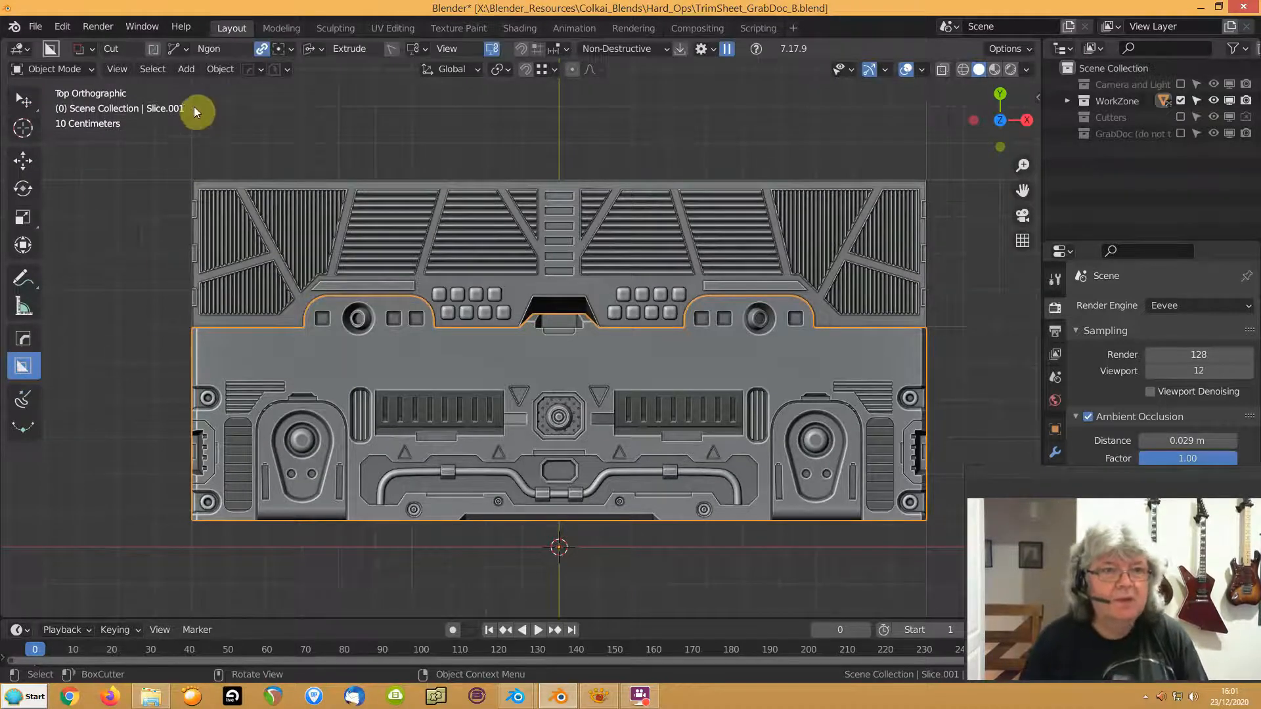
left_click(189, 50)
left_click(134, 84)
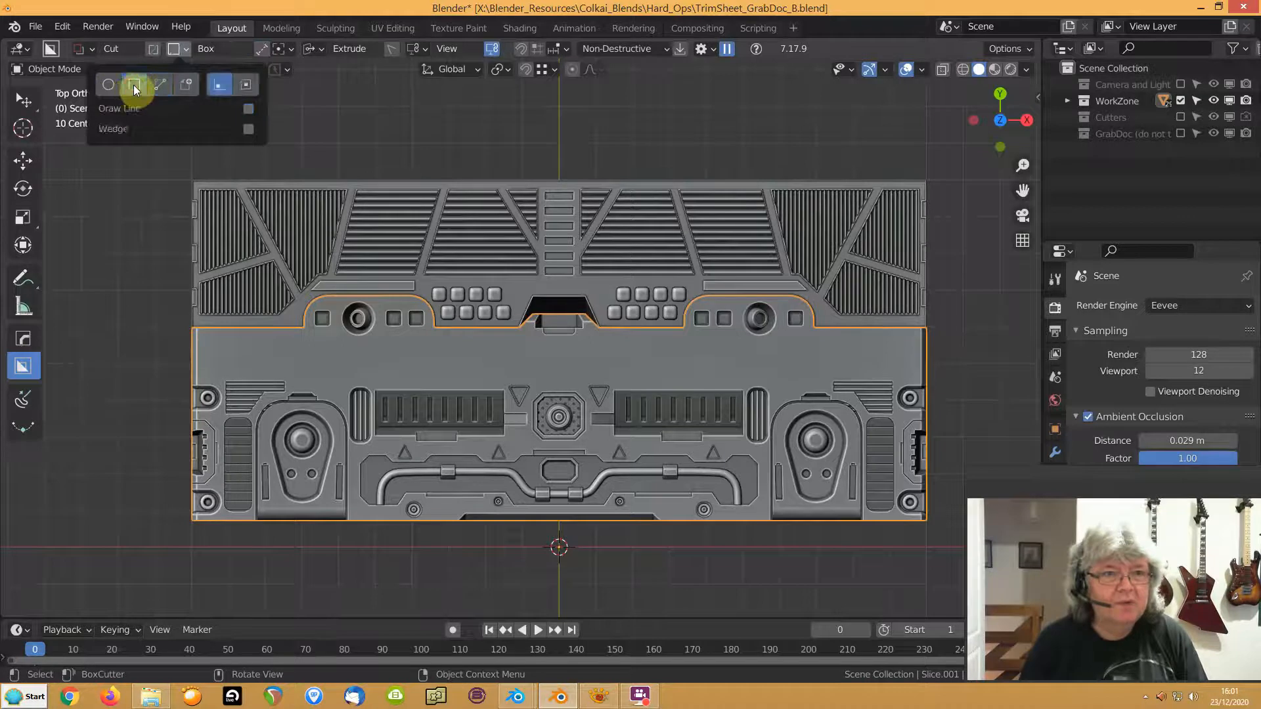
mouse_move(133, 152)
left_mouse_down()
mouse_move(895, 310)
mouse_move(985, 359)
mouse_move(958, 351)
left_mouse_up()
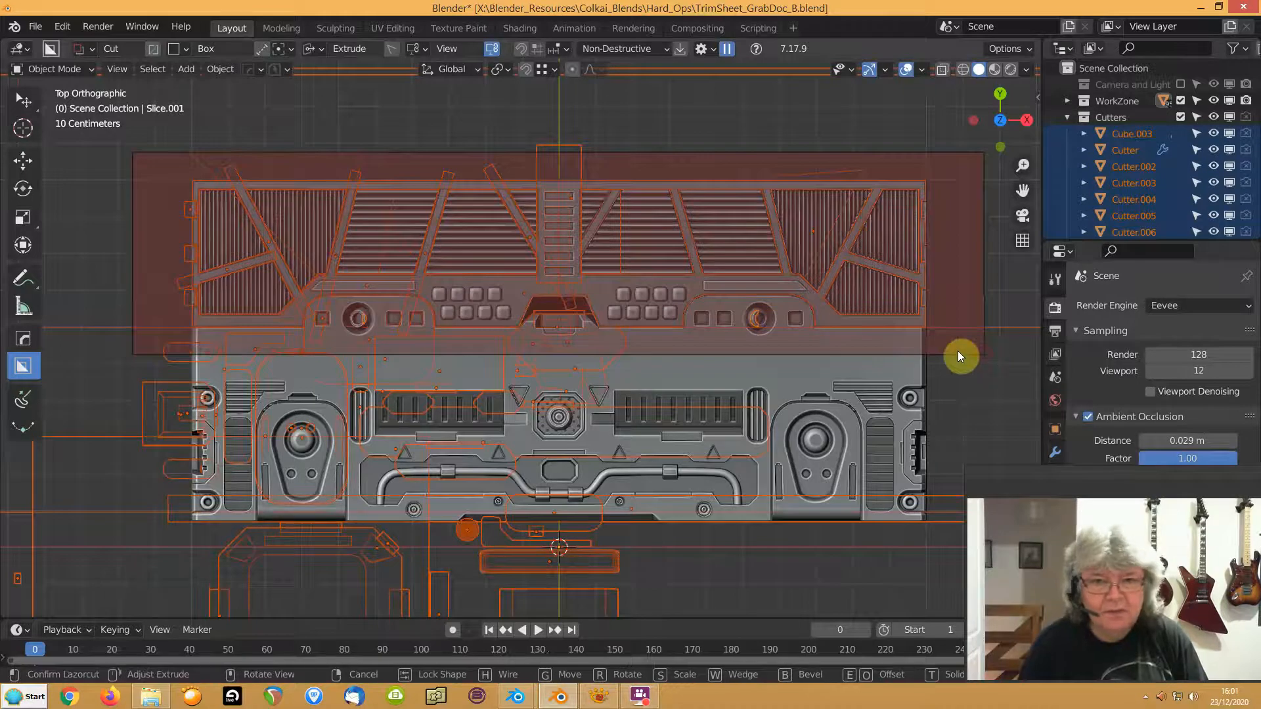
right_click(946, 358)
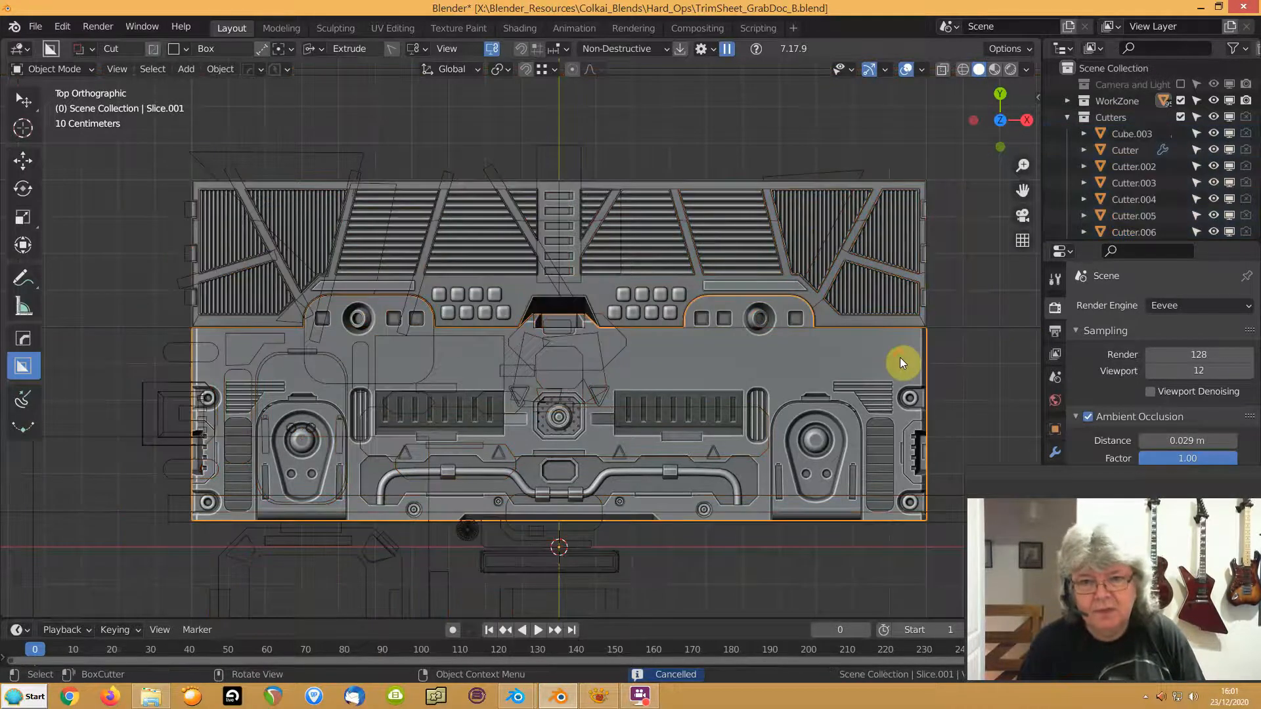
mouse_move(147, 133)
left_mouse_down()
mouse_move(482, 280)
mouse_move(883, 320)
mouse_move(976, 350)
left_mouse_up()
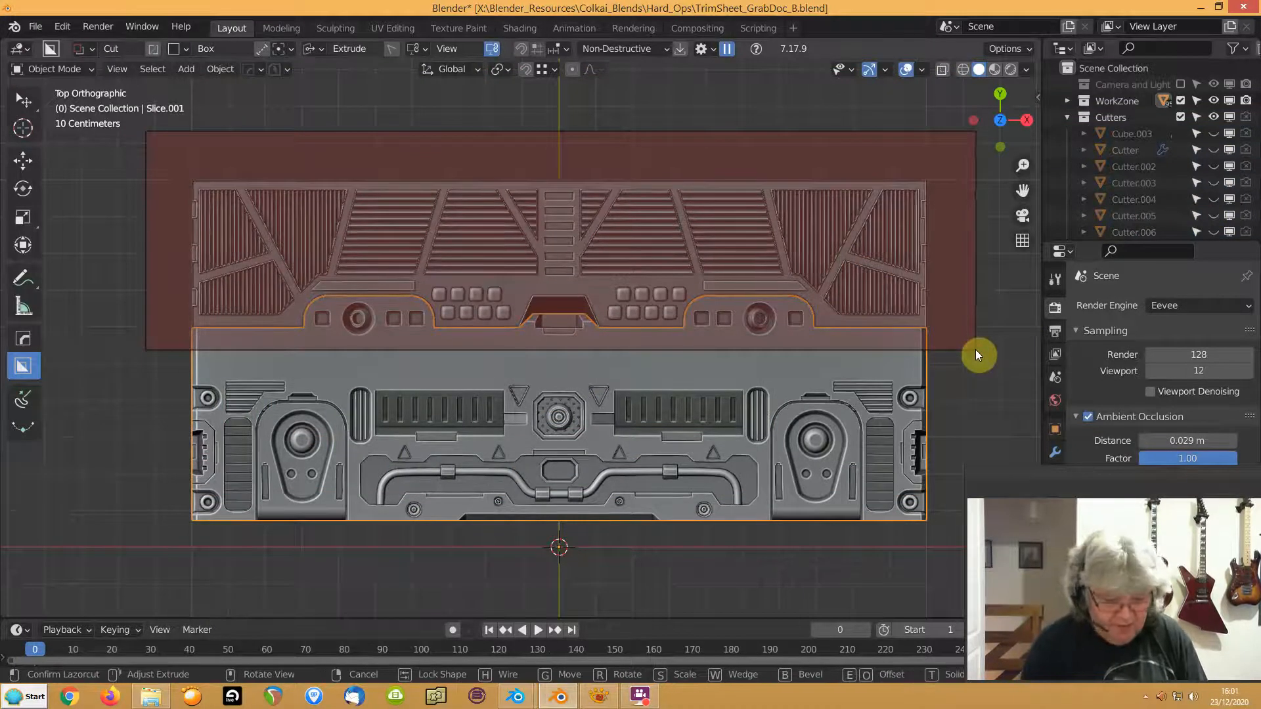
key("y")
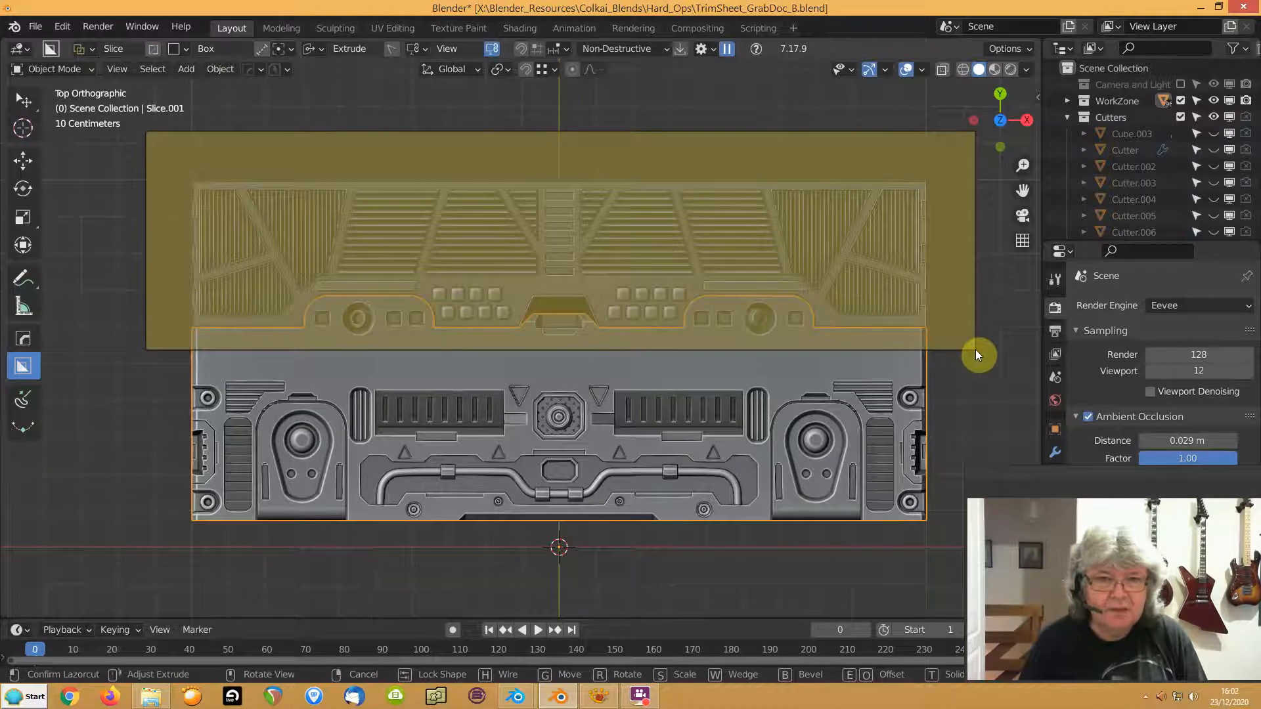
left_click(976, 351)
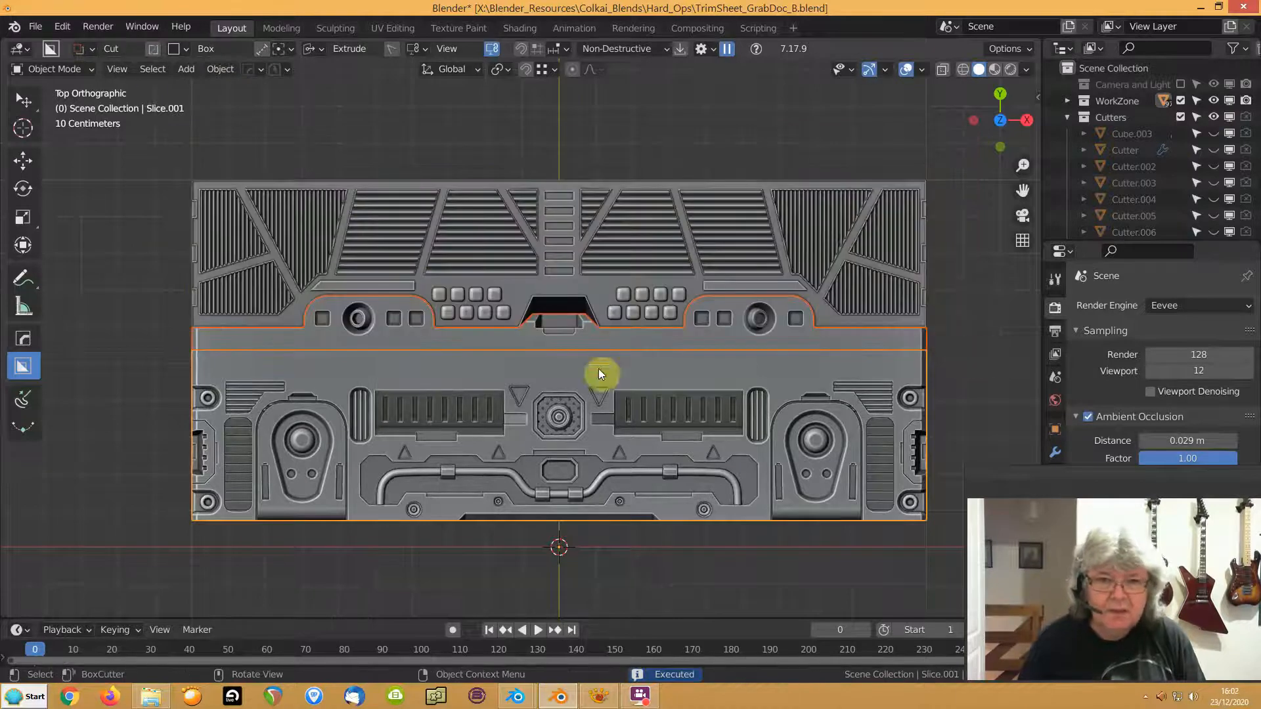
Apply Csharp to the lower pipe panel and to the newly sliced upper strip
middle_click_drag(391, 454, 577, 335)
scroll(357, 405, "up", 3)
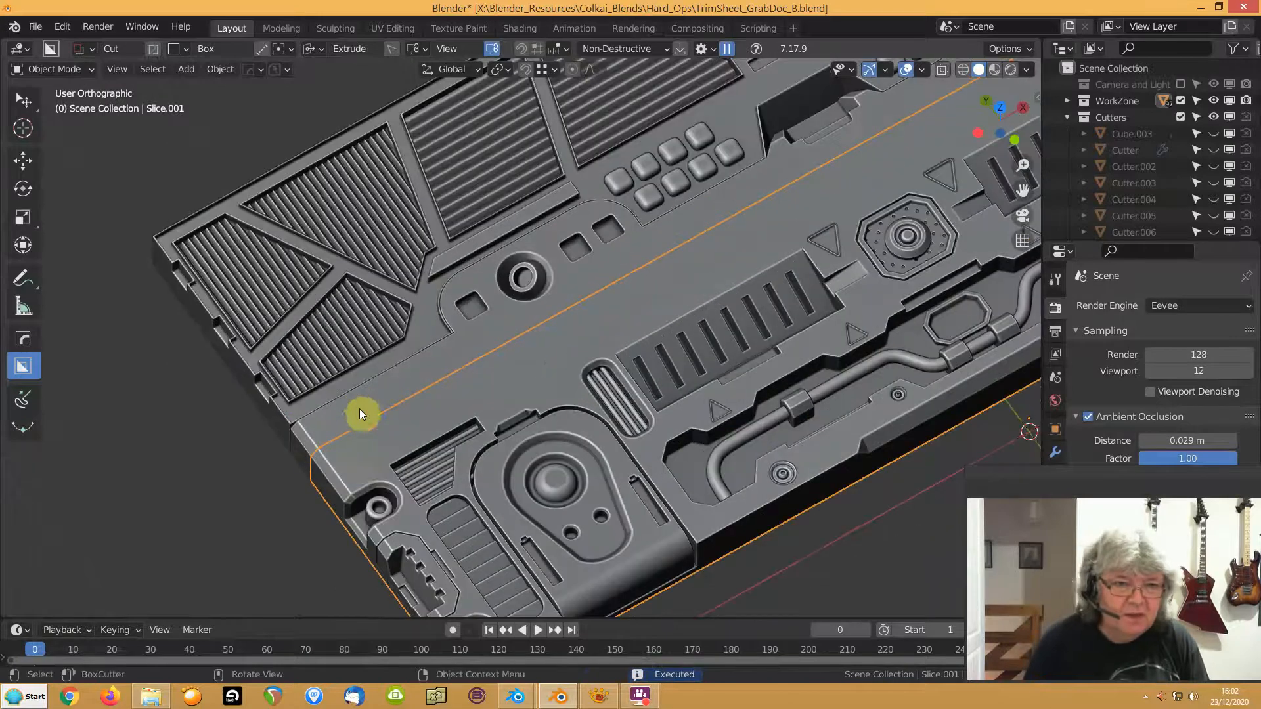
key("q")
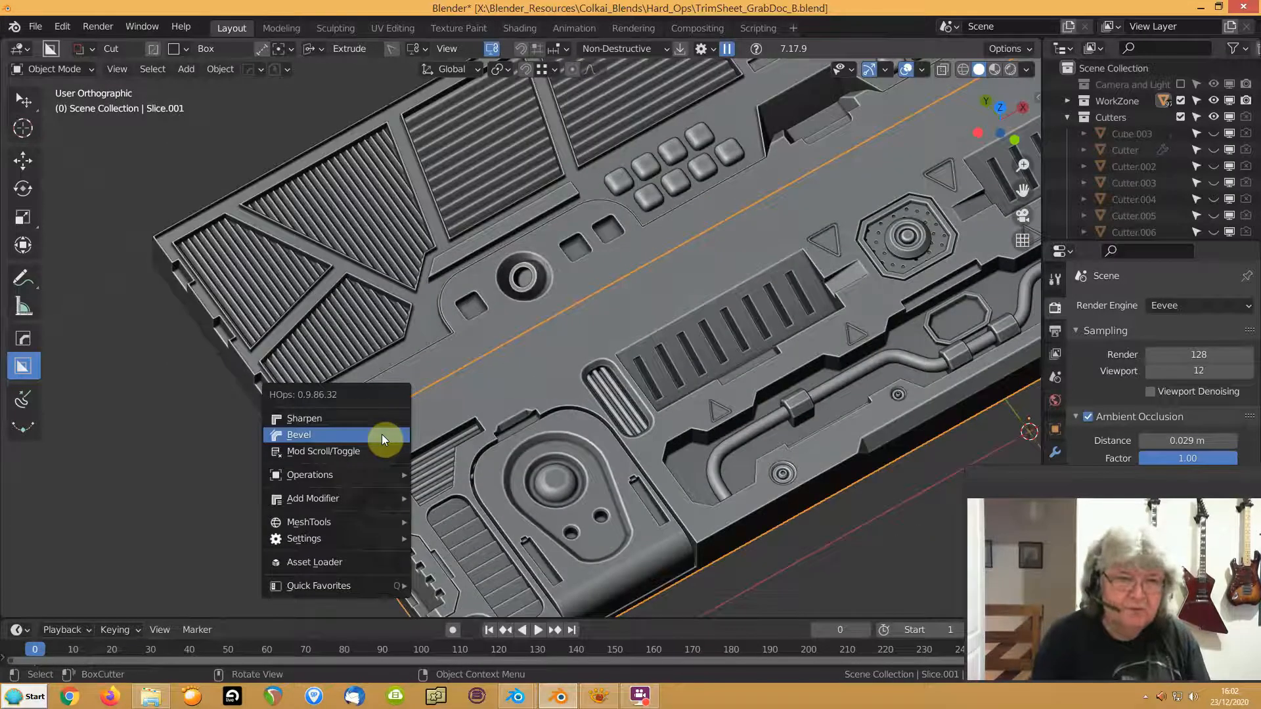
left_click(351, 420, "ctrl")
left_click(368, 388)
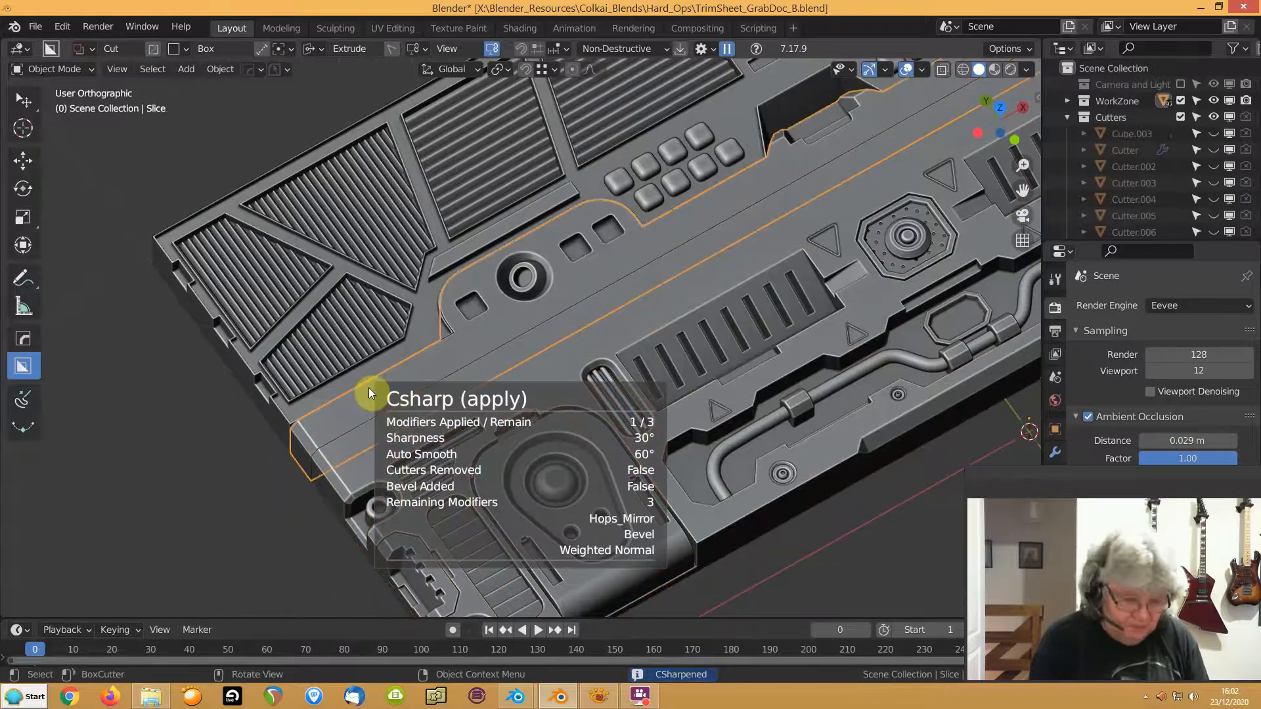
key("q")
left_click(365, 388, "ctrl")
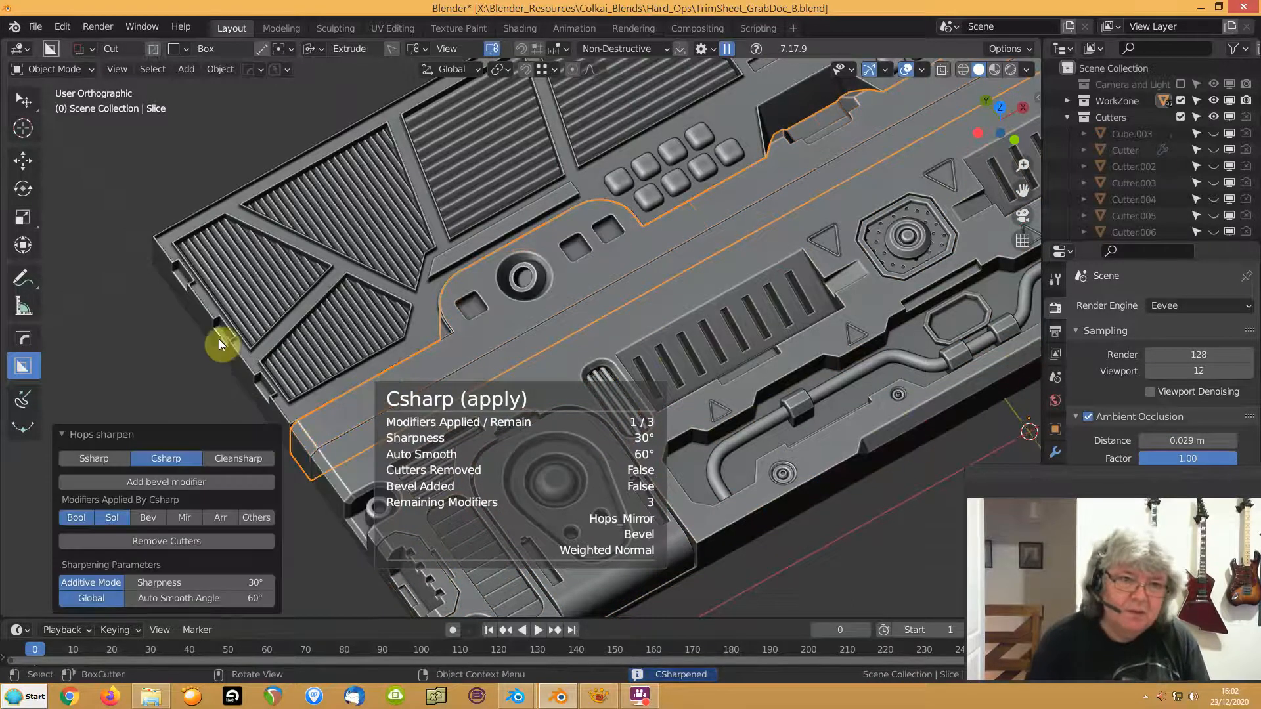
left_click(241, 408)
Hide the lower pipe panel and open the narrow upper strip for editing
left_click(337, 460)
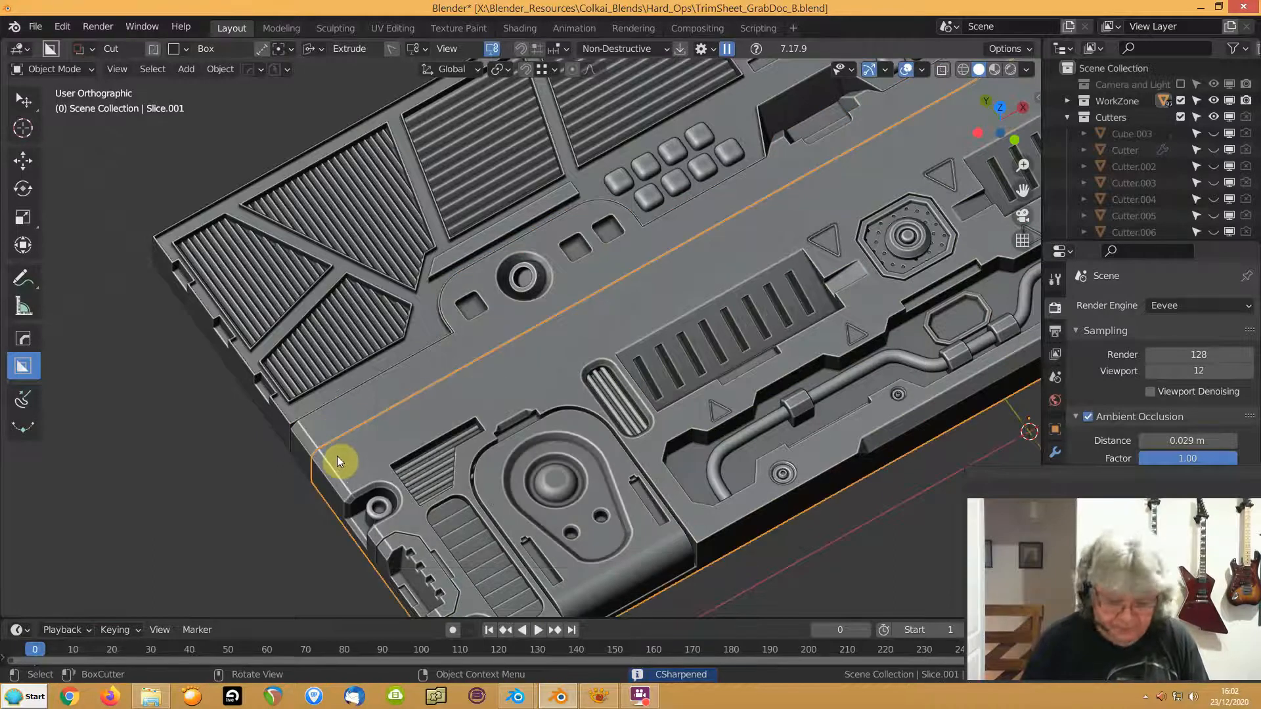
key("h")
middle_click_drag(479, 385, 274, 481, "shift")
left_click(275, 476)
key("Tab")
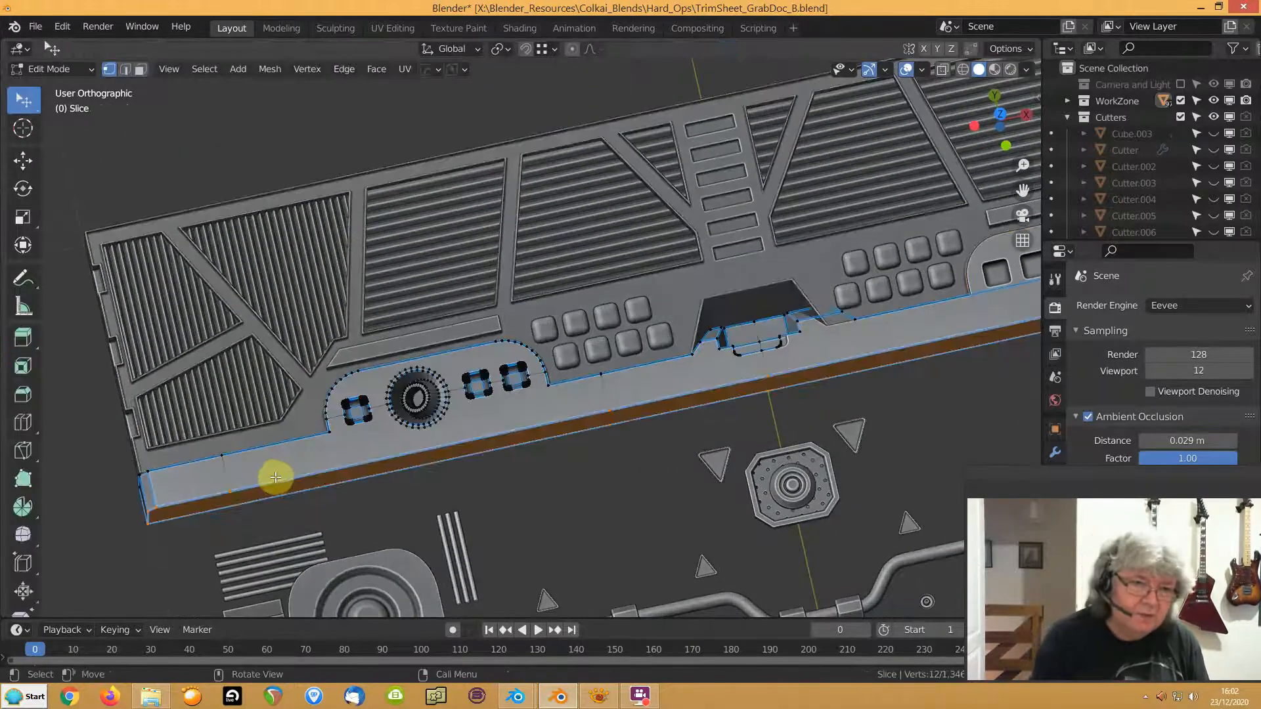
Bevel the edges along the full length of the strip's straight cut side with one segment, and return to Object Mode
key("2")
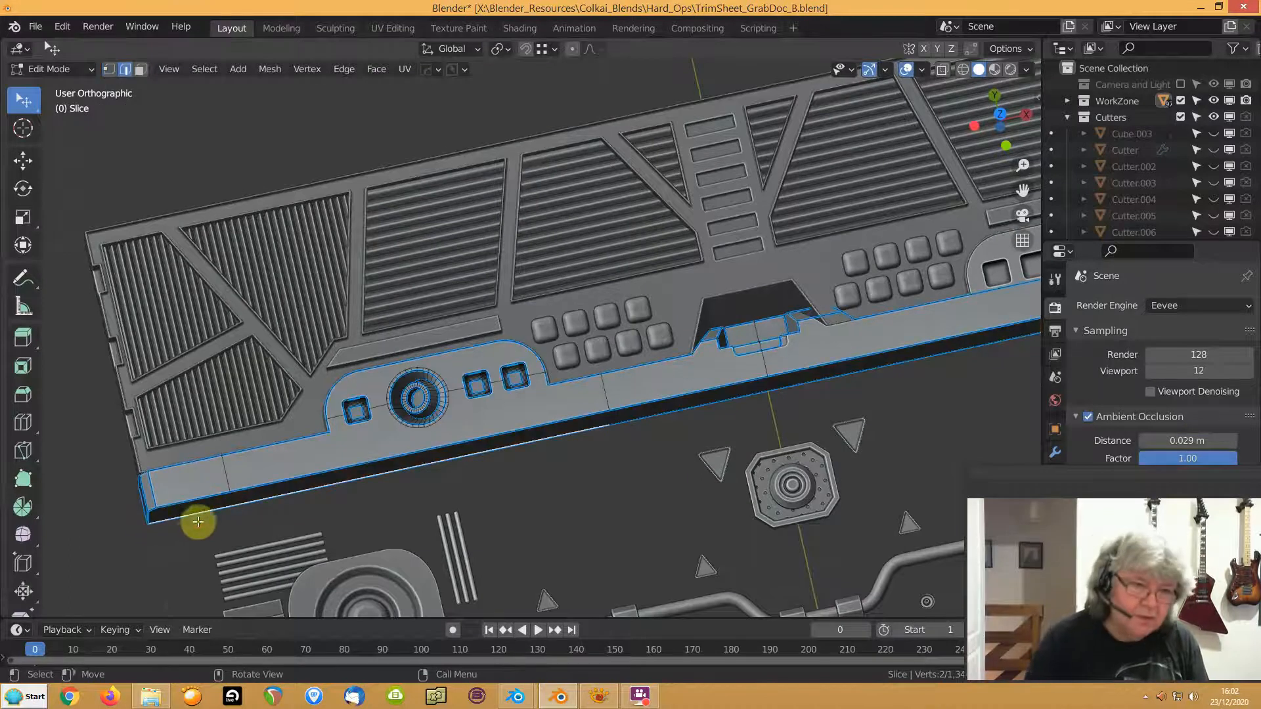
middle_click_drag(610, 397, 264, 445, "shift")
left_click(871, 335, "ctrl")
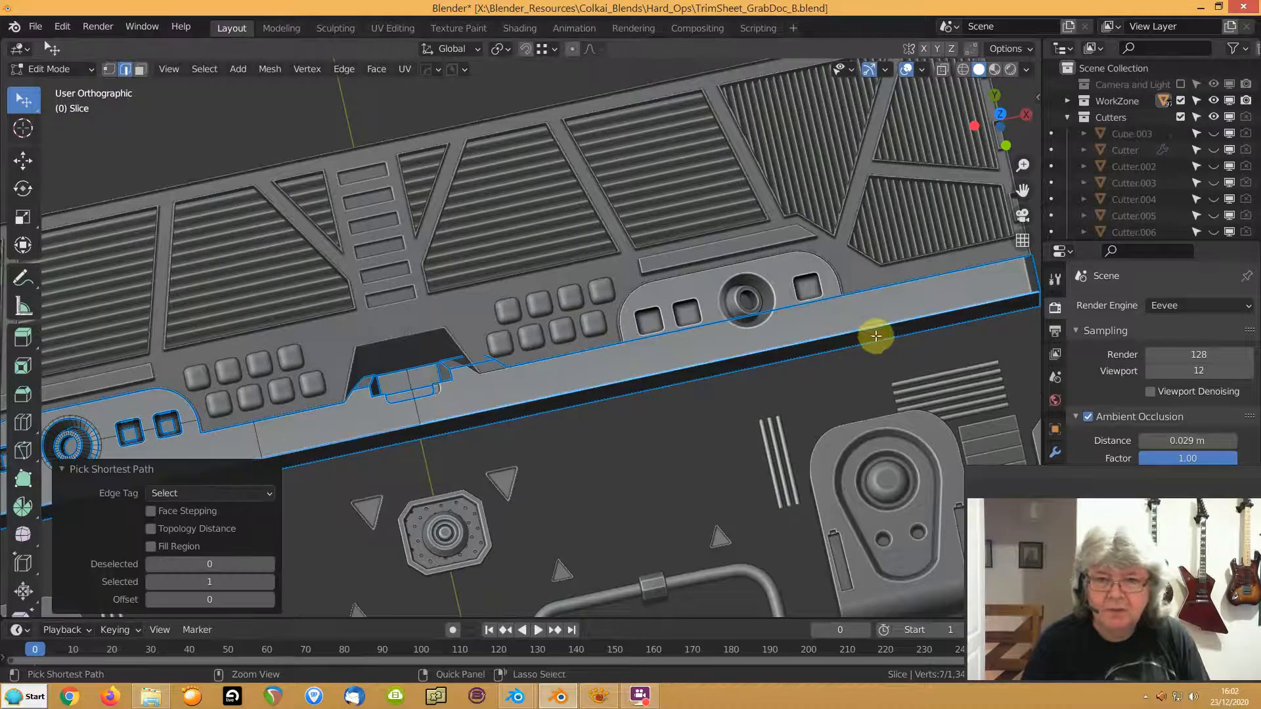
middle_click_drag(965, 329, 749, 332, "shift")
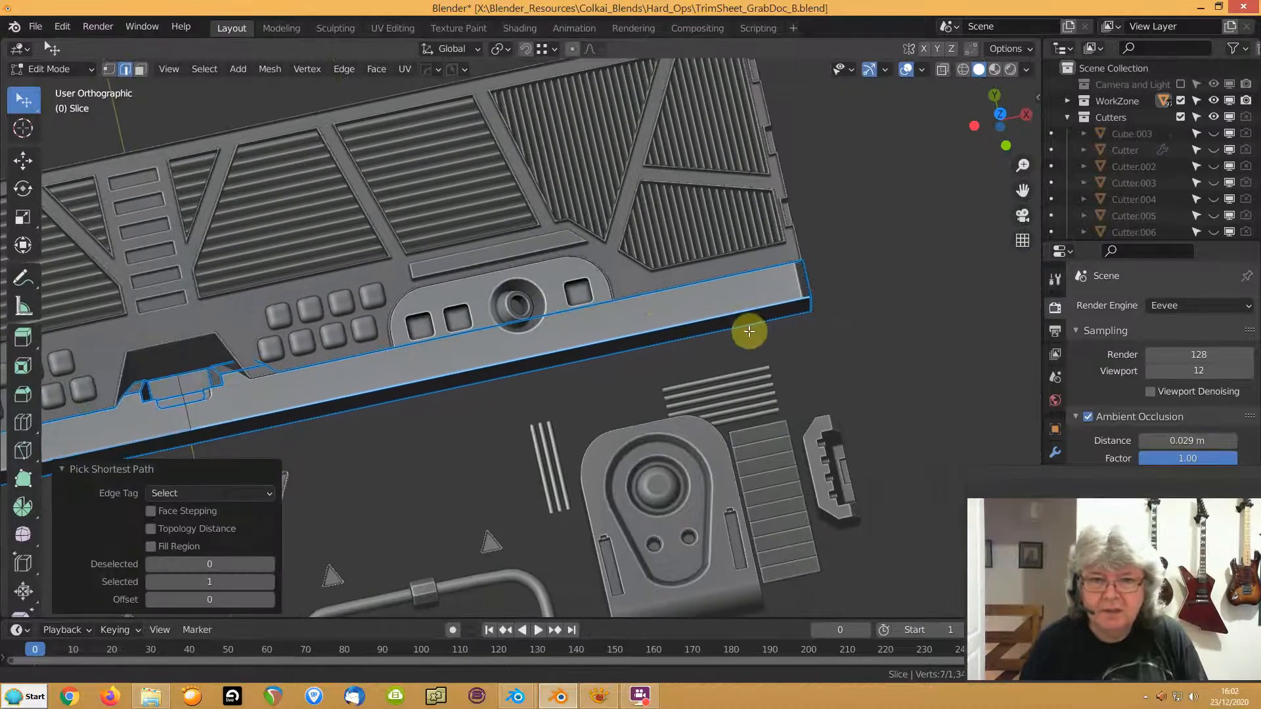
left_click(808, 309, "ctrl")
middle_click_drag(427, 279, 945, 175)
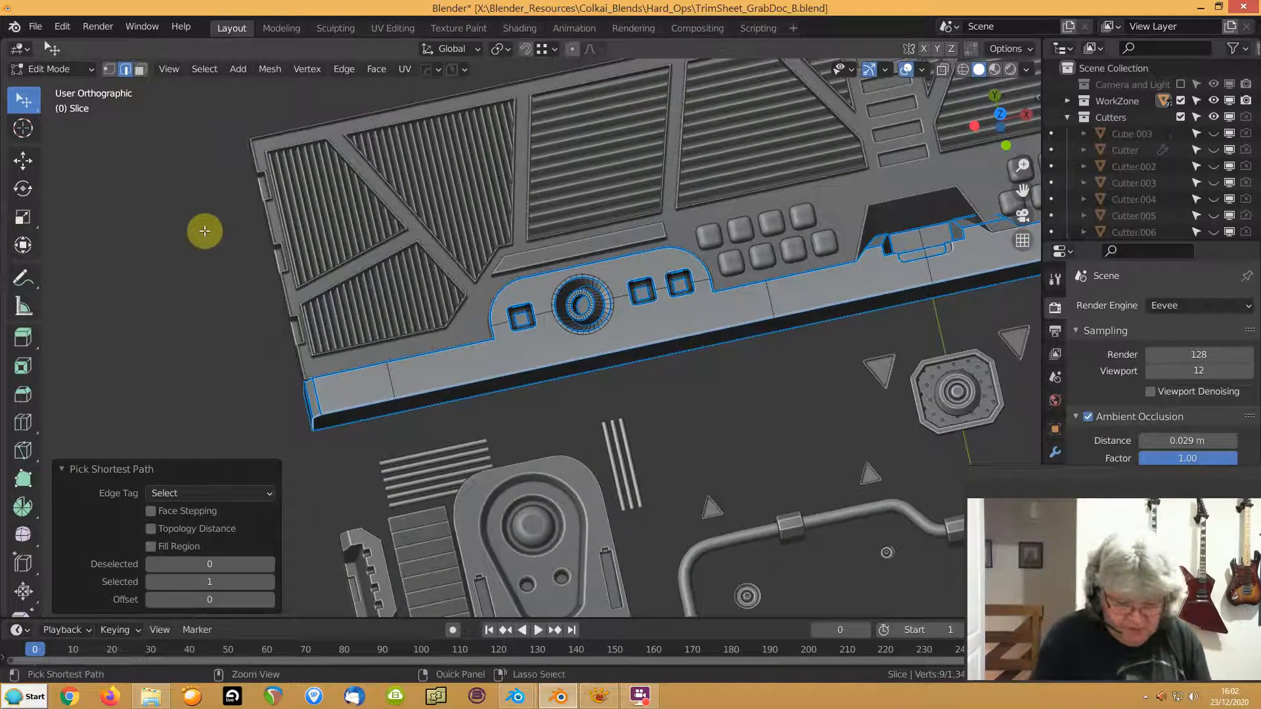
key("ctrl+b")
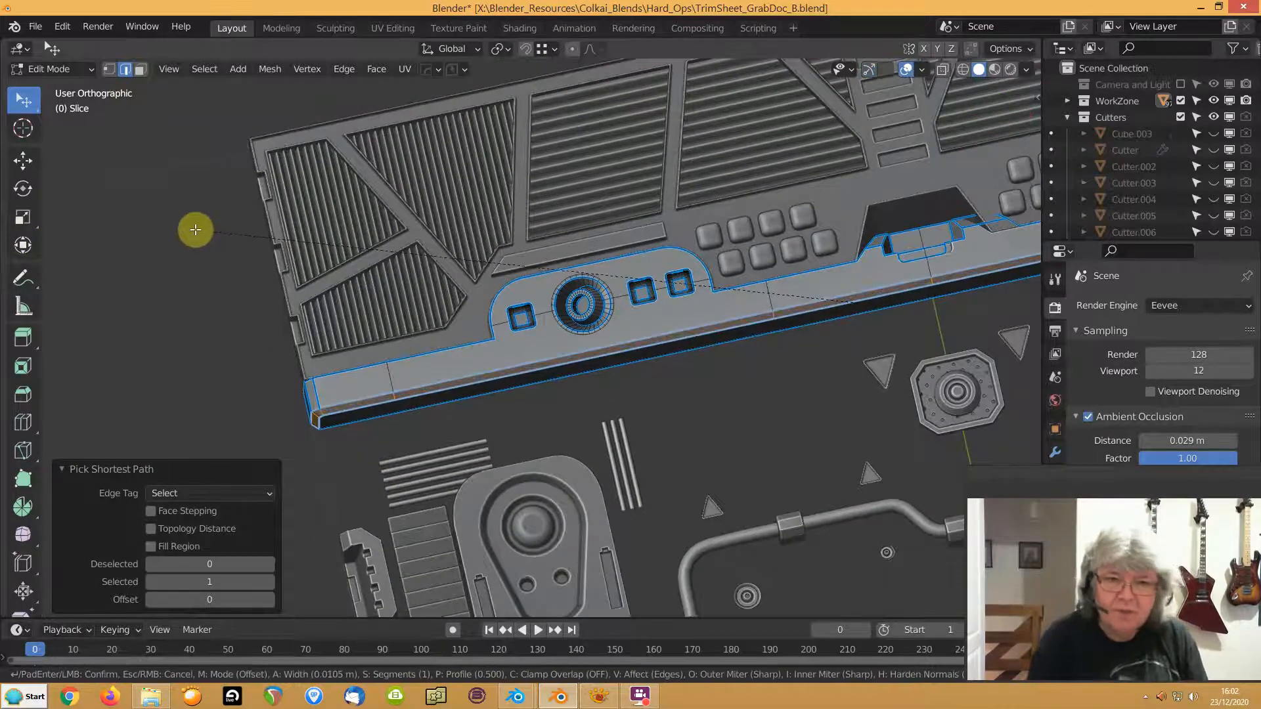
left_click(247, 254)
key("Tab")
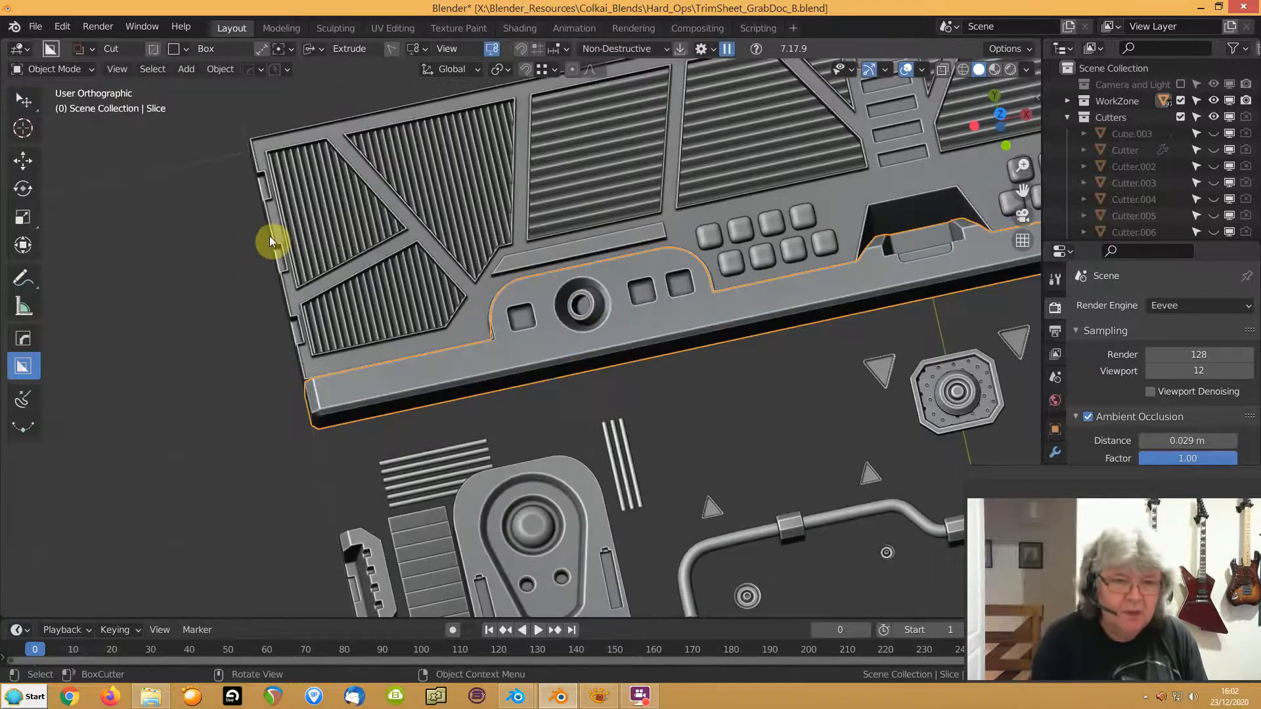
Mirror the narrow strip across the X axis
scroll(269, 235, "down", 2)
key("alt+x")
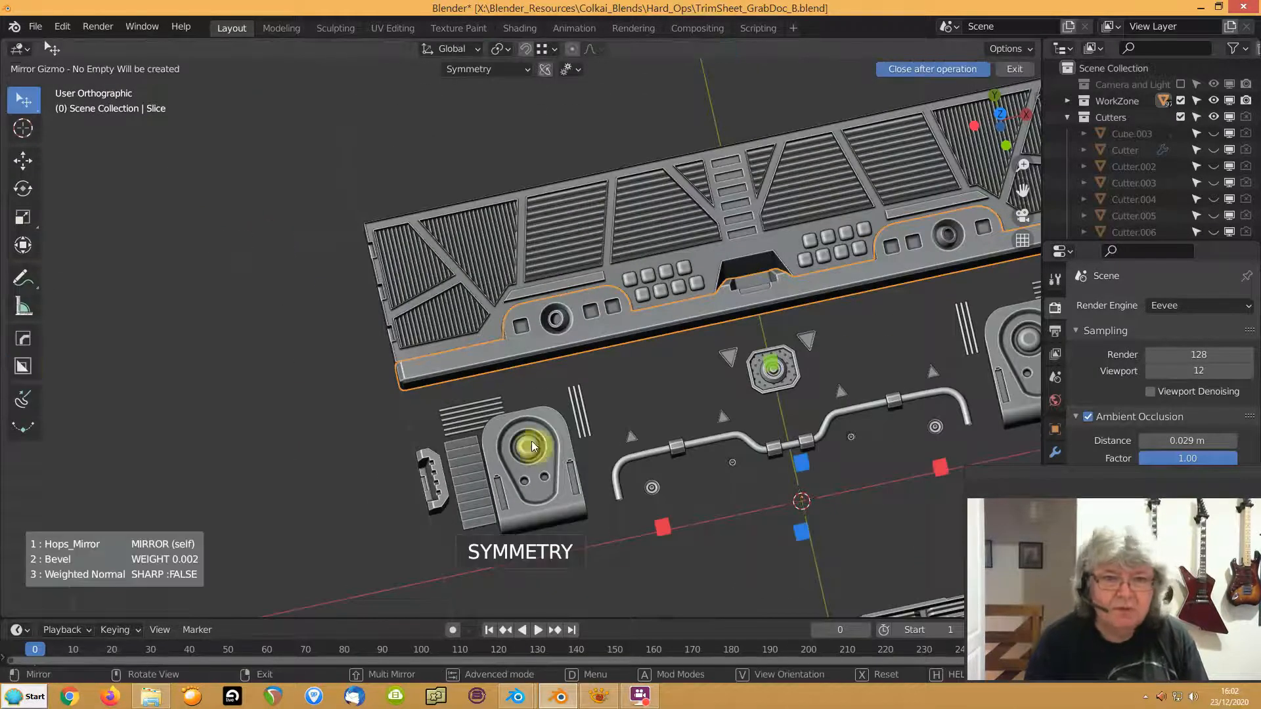
left_click(659, 530)
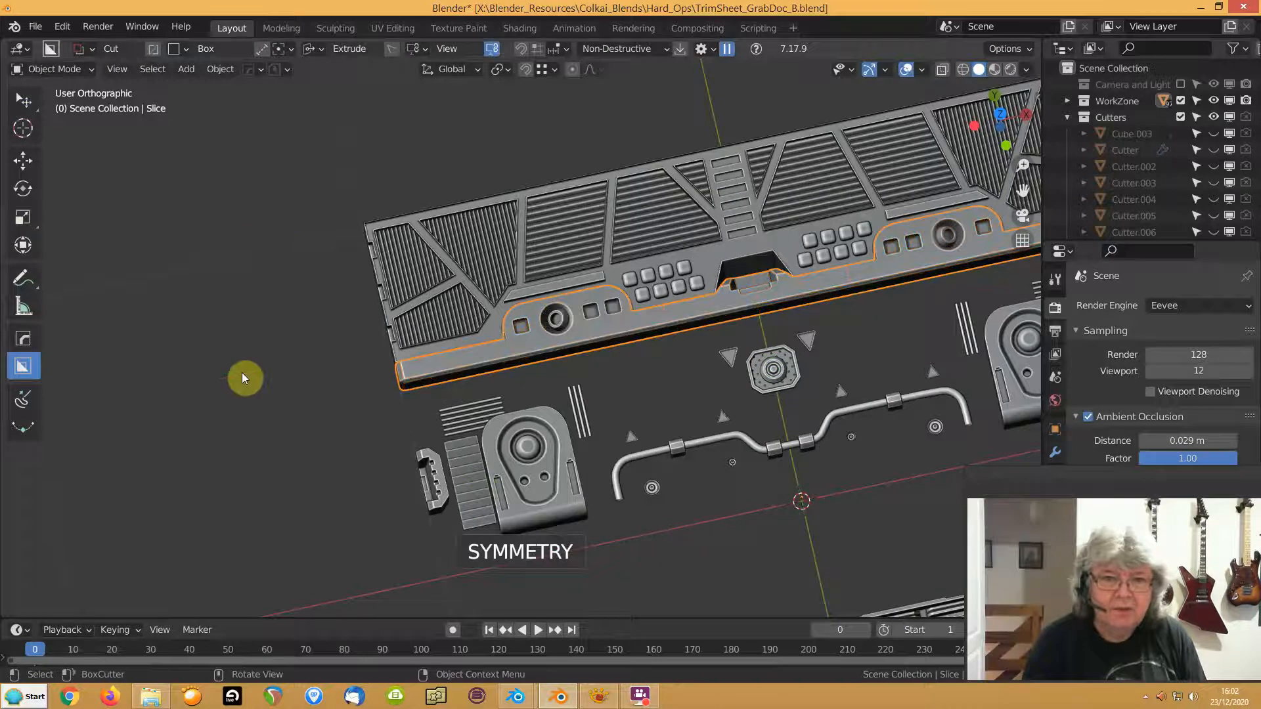
Unhide all objects and exclude the Cutters collection from the view layer
middle_click_drag(662, 342, 453, 367, "shift")
left_click(98, 419)
key("alt+h")
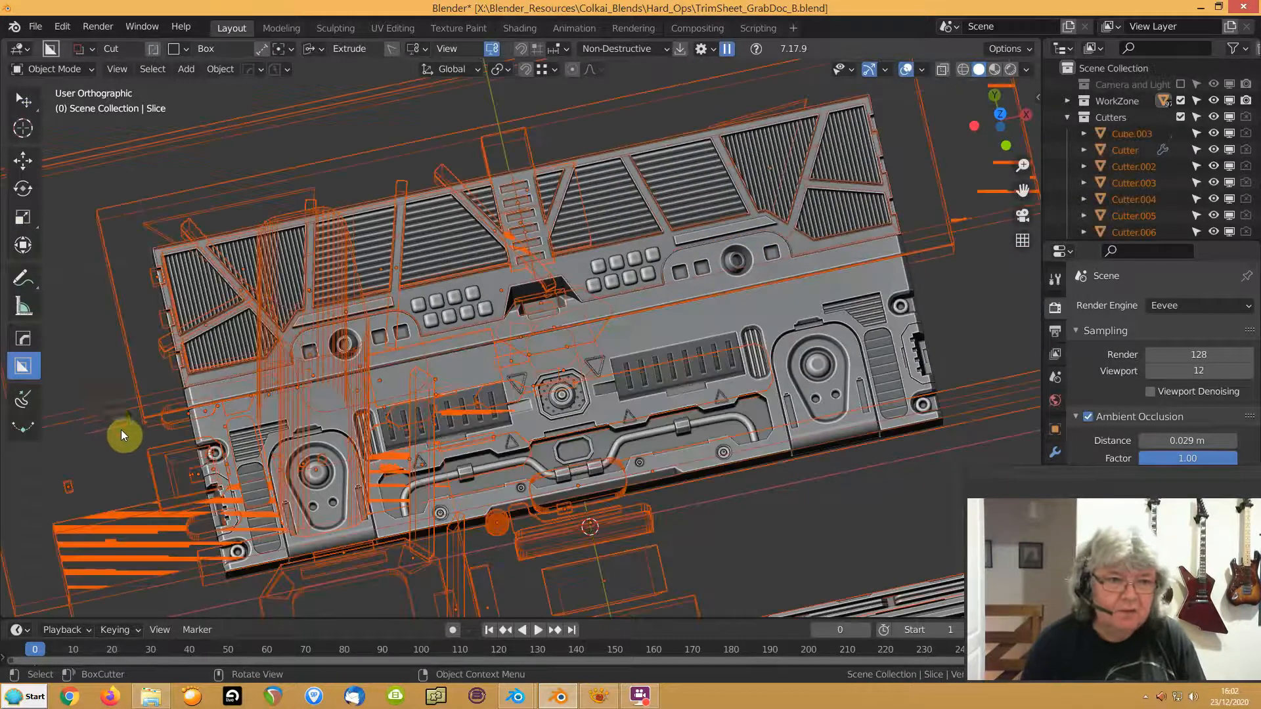
left_click(121, 430)
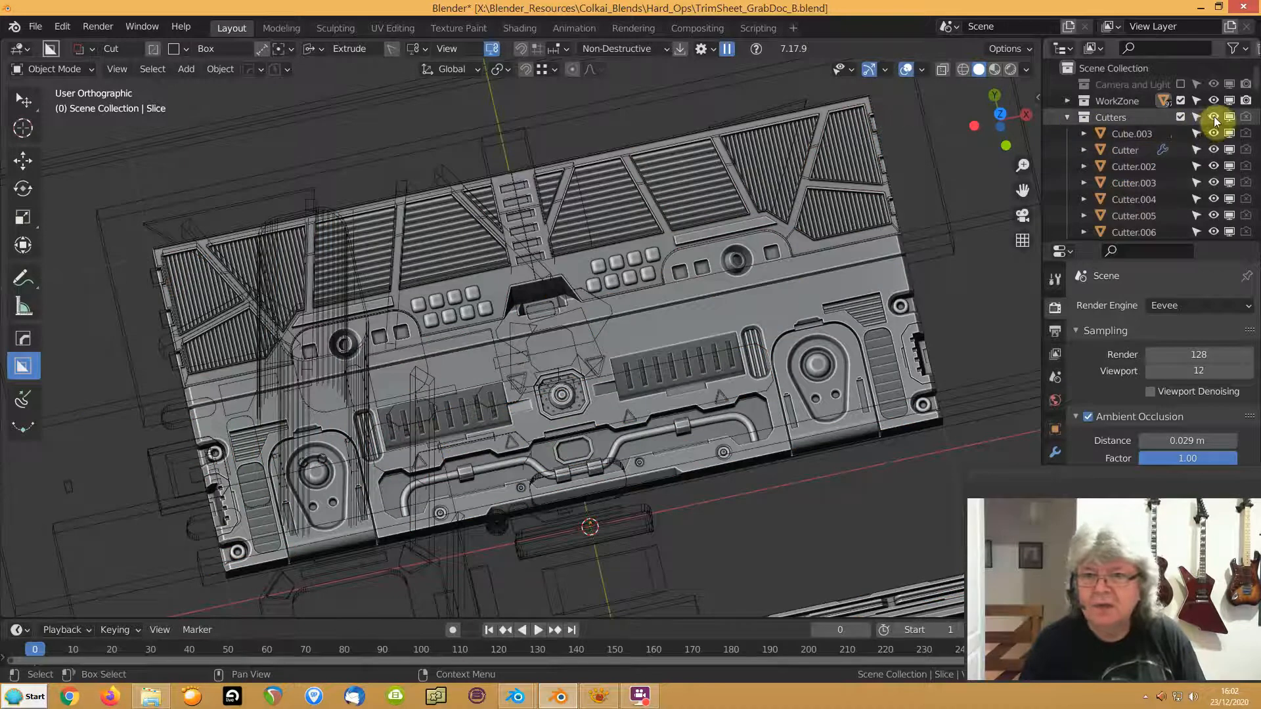
left_click(1181, 118)
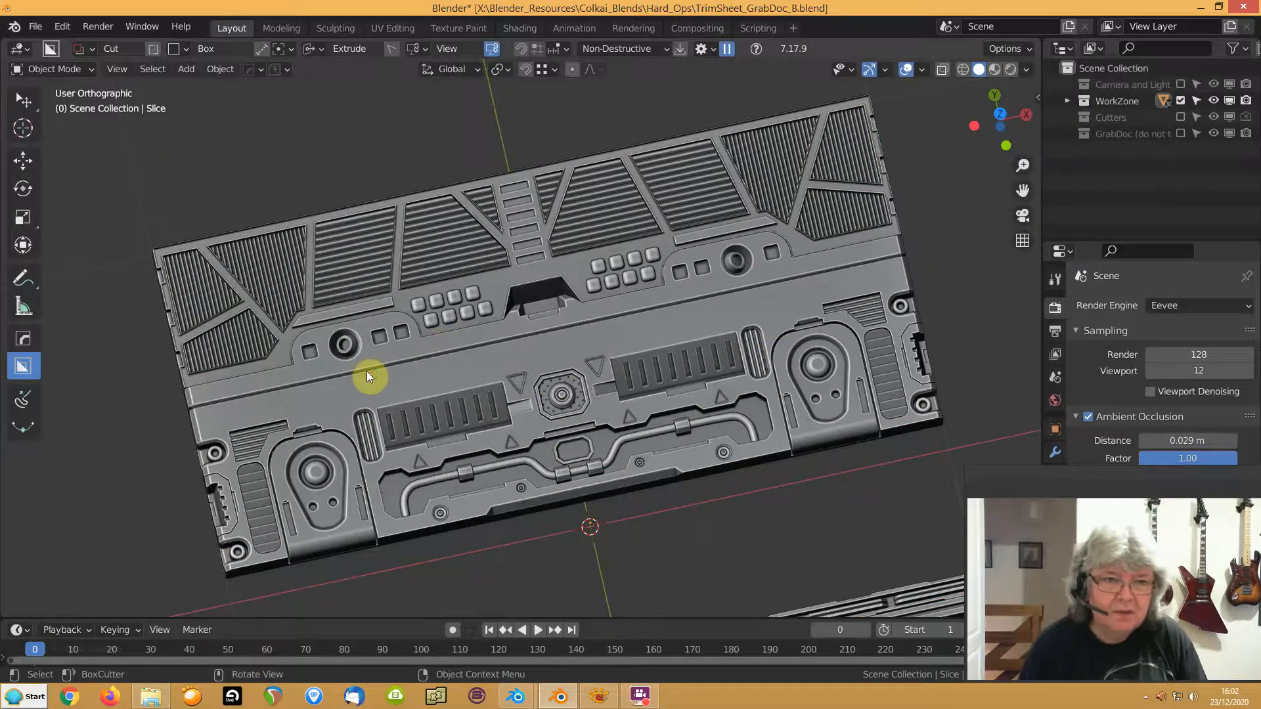
Examine the bevelled seam between the narrow strip and the pipe panel in top and angled views
scroll(386, 365, "up", 3)
scroll(355, 379, "down", 2)
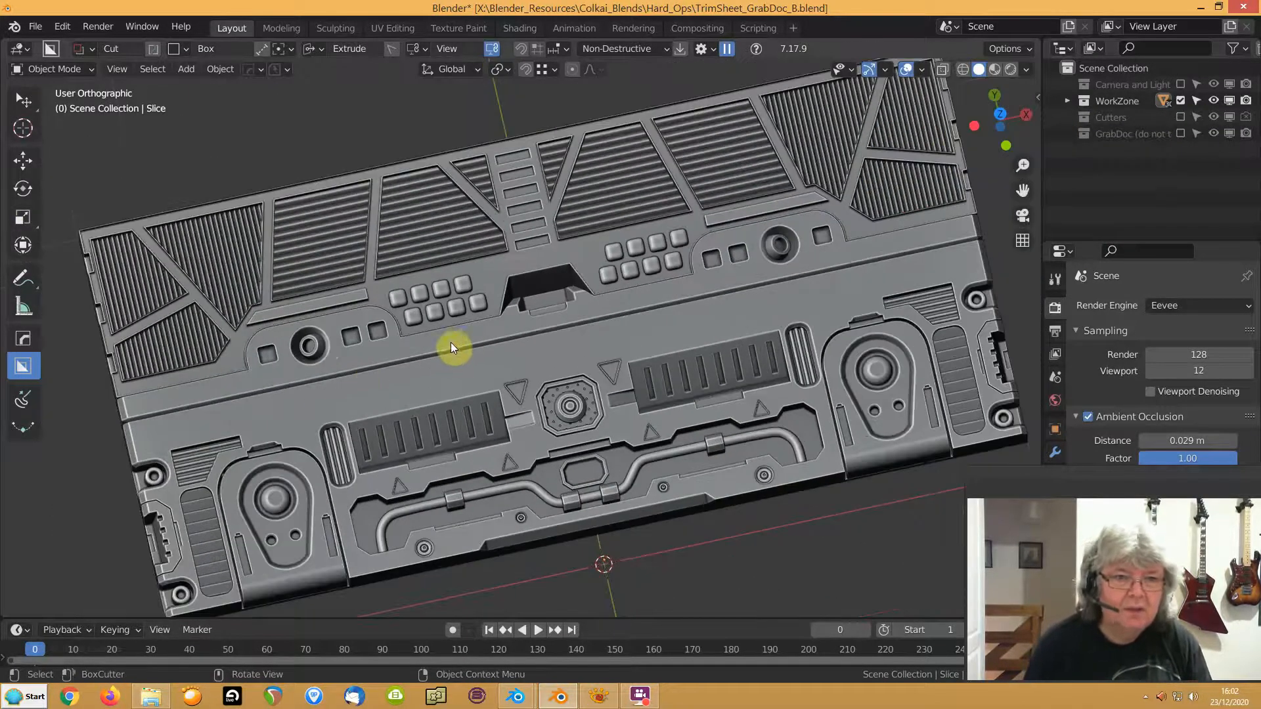
middle_click_drag(465, 340, 501, 367, "shift")
left_click(175, 437)
middle_click_drag(486, 359, 458, 389)
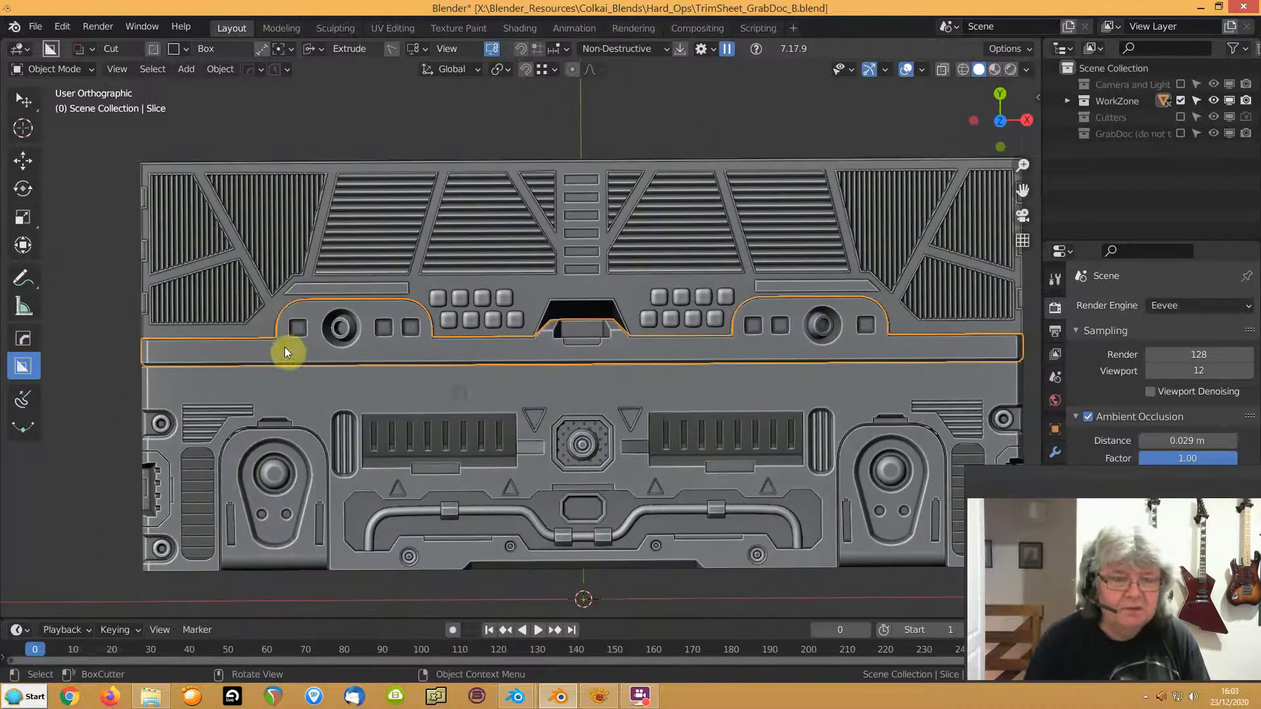
middle_click_drag(228, 420, 196, 377)
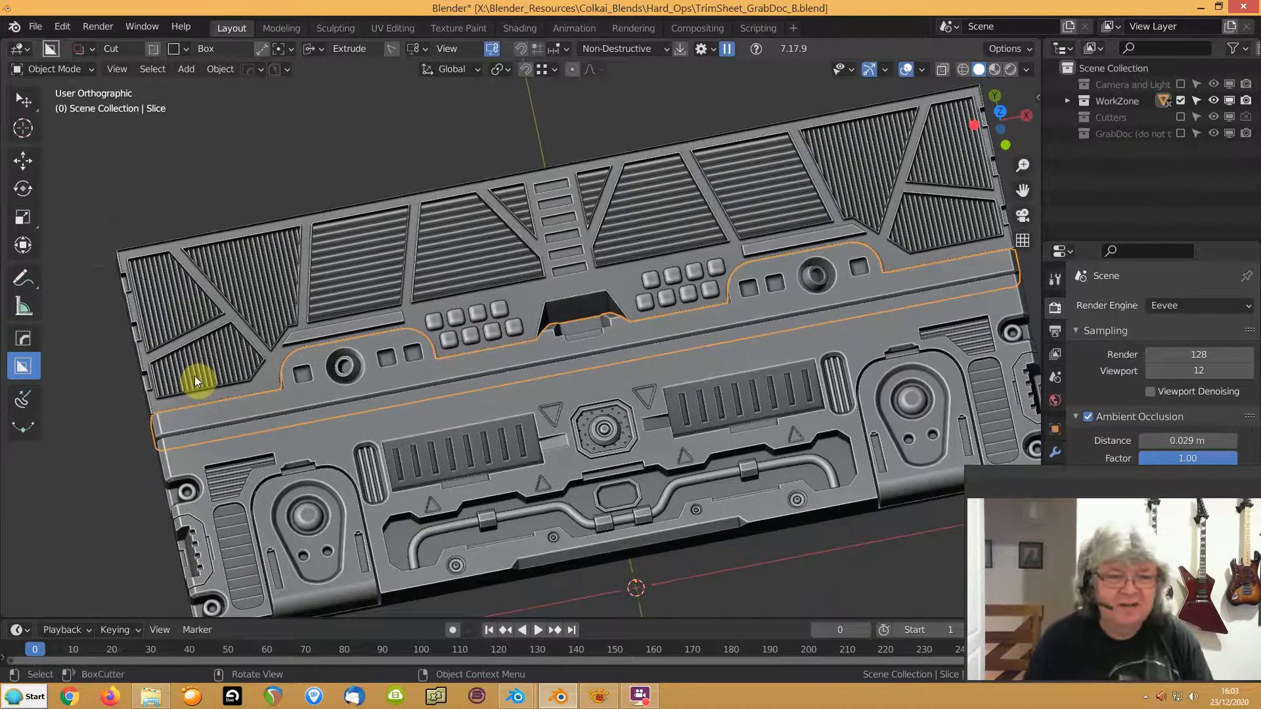
middle_click_drag(192, 410, 204, 384)
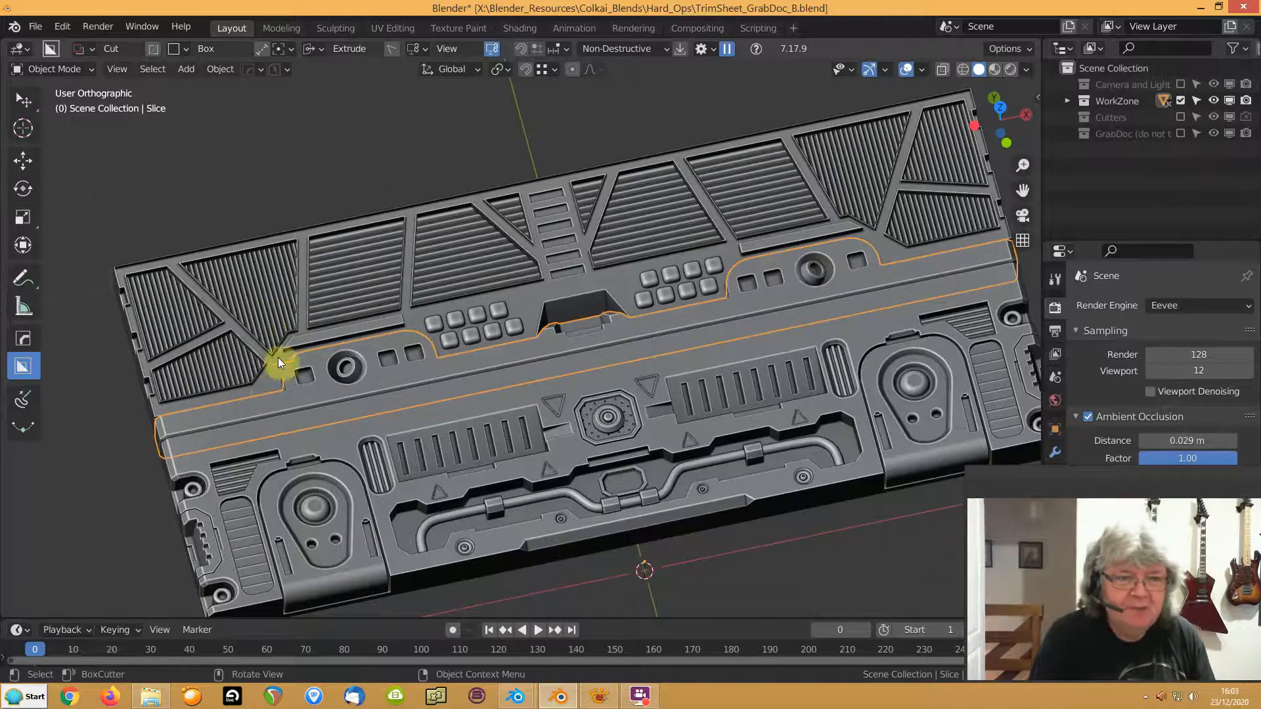
Hide the TopSectn base panel and open the narrow strip below it for editing
left_click(264, 386)
scroll(263, 385, "up", 2)
mouse_move(301, 377)
middle_mouse_down()
mouse_move(290, 396)
mouse_move(302, 407)
mouse_move(302, 394)
middle_mouse_up()
middle_click_drag(163, 396, 269, 381, "shift")
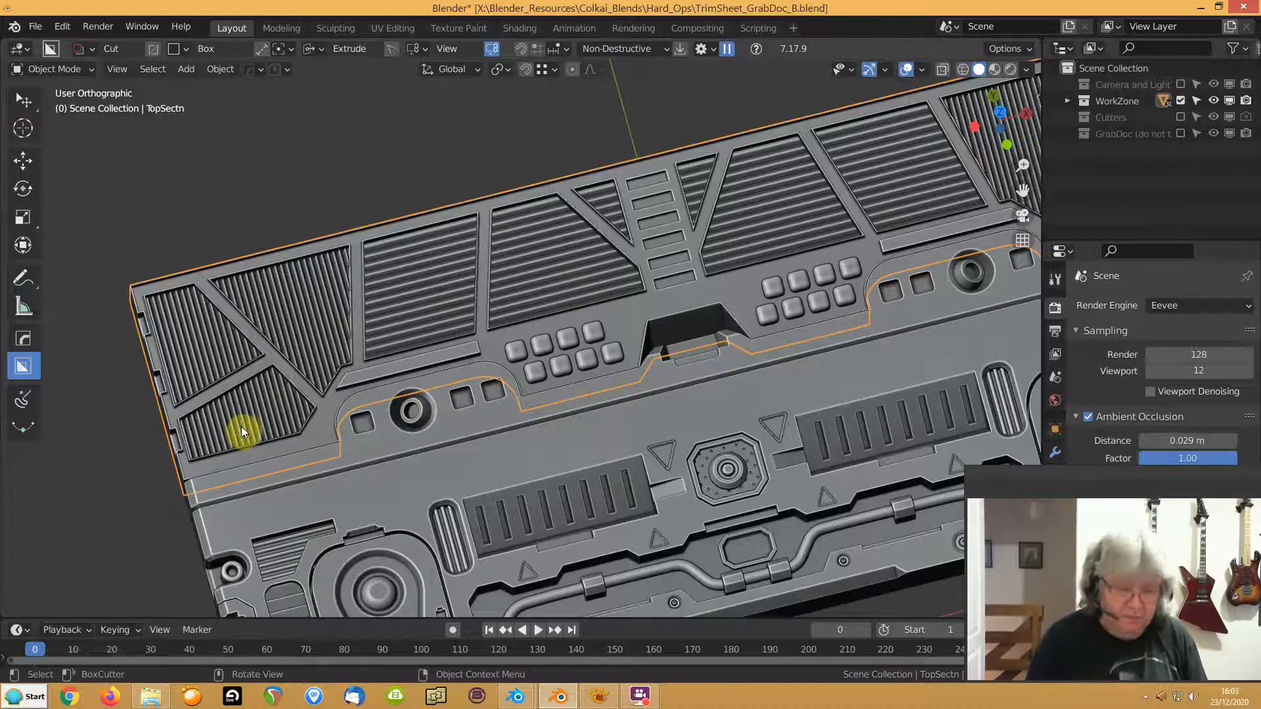
middle_click_drag(242, 426, 809, 379)
left_click(806, 381)
key("Tab")
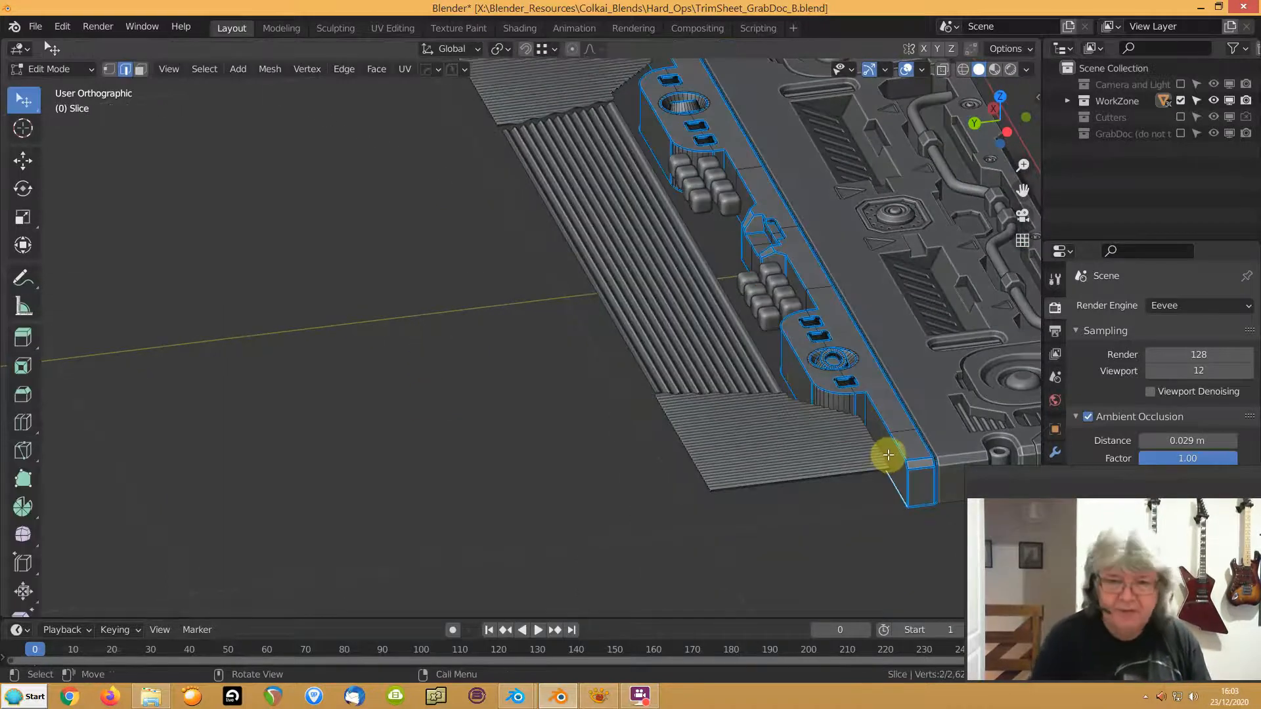
Highlight the side wall faces along the narrow strip's contoured edge in face selection mode, and return to object mode
key("3")
middle_click_drag(625, 245, 657, 414, "shift")
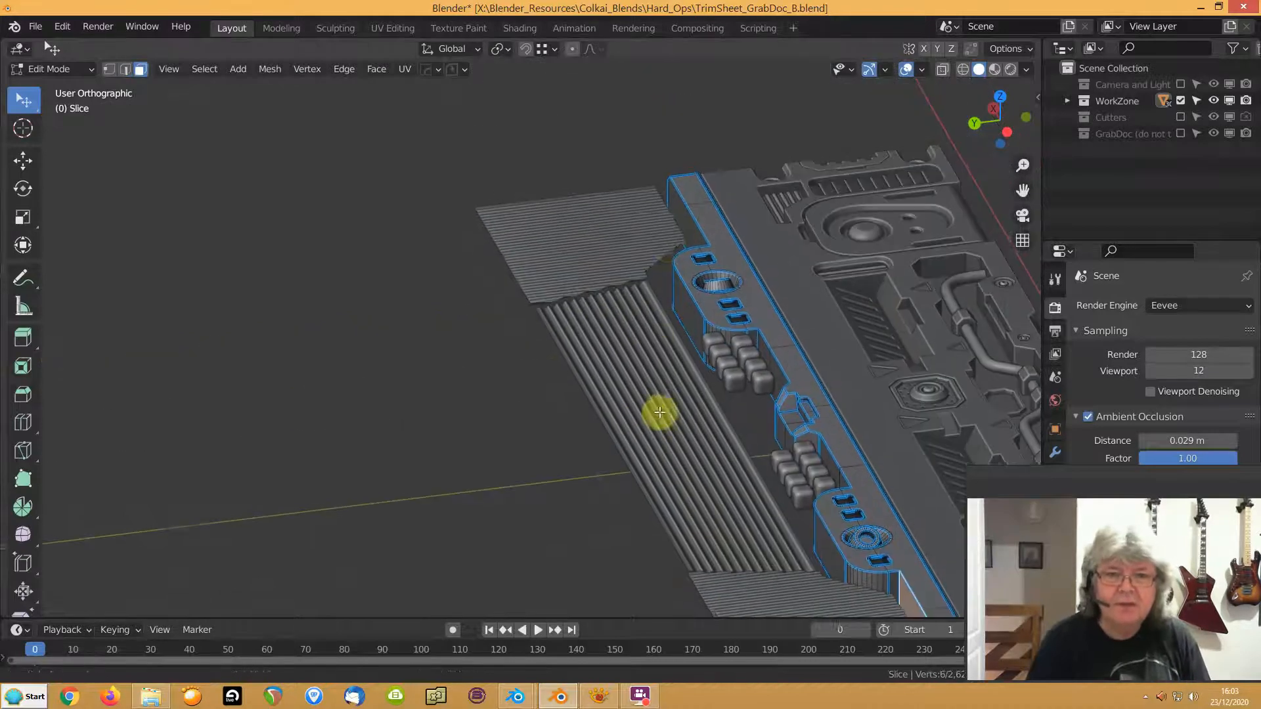
left_click(677, 227, "ctrl")
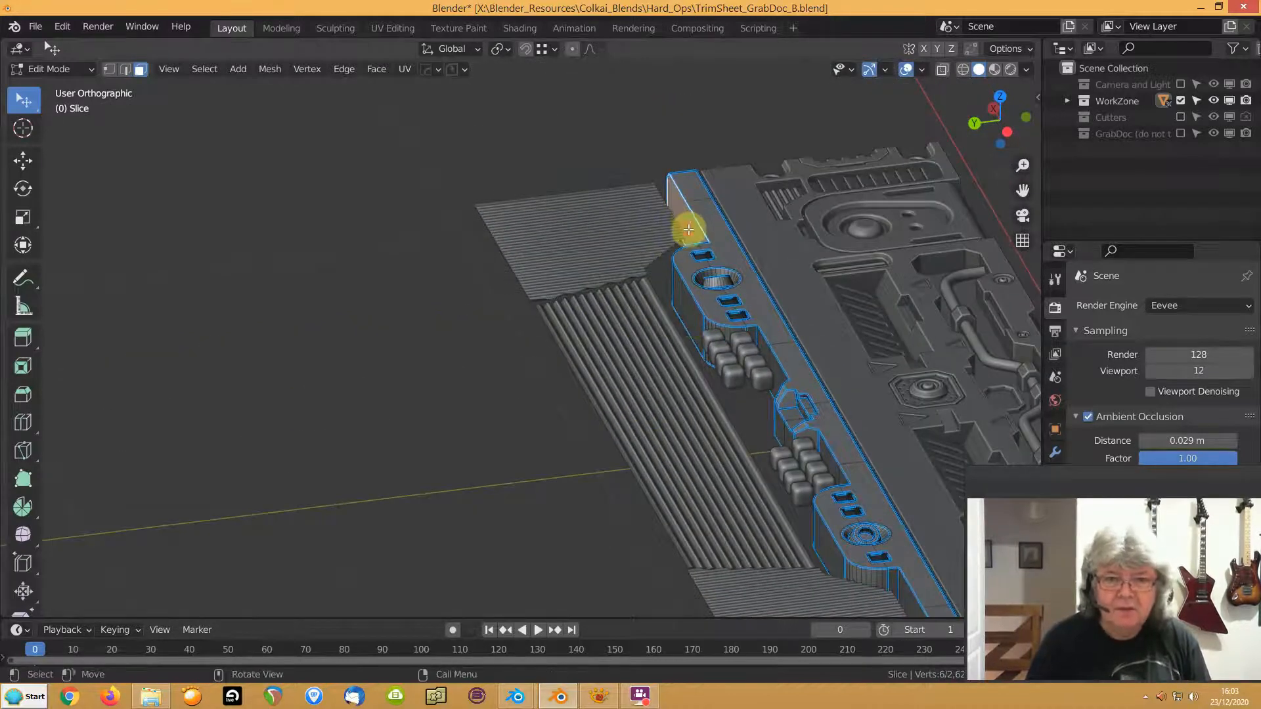
left_click(692, 313, "ctrl")
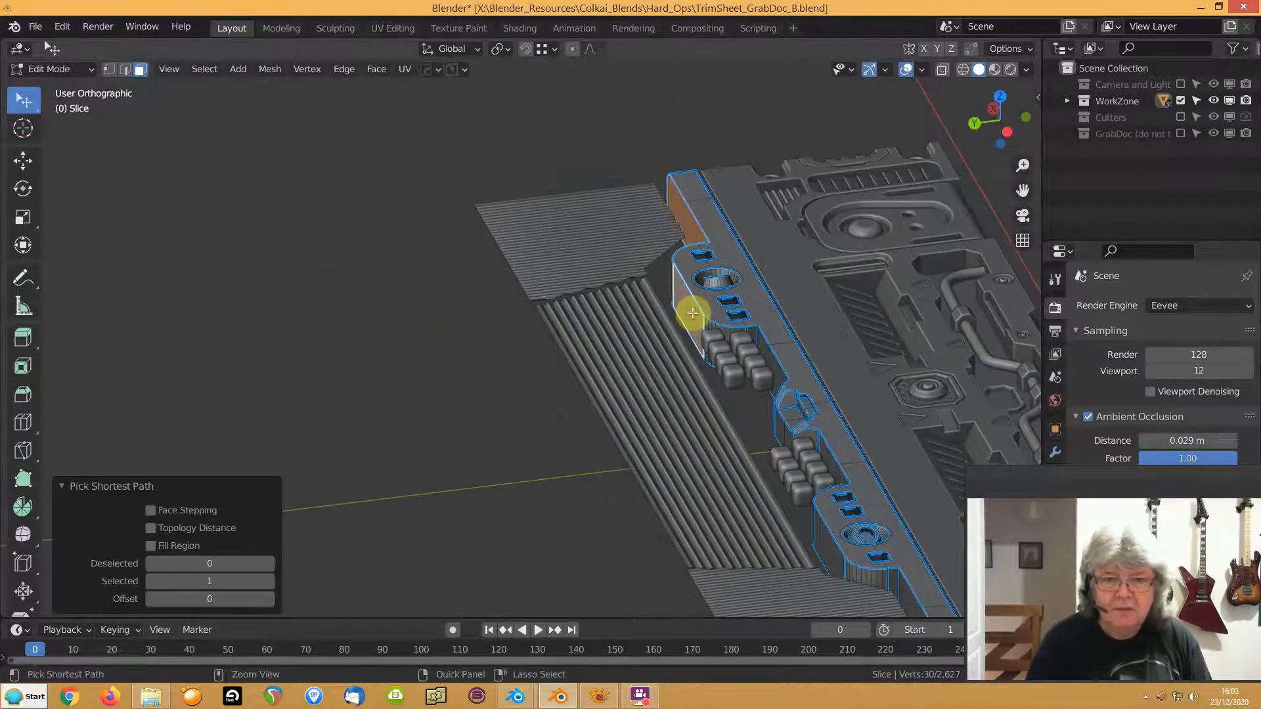
left_click(775, 372, "ctrl")
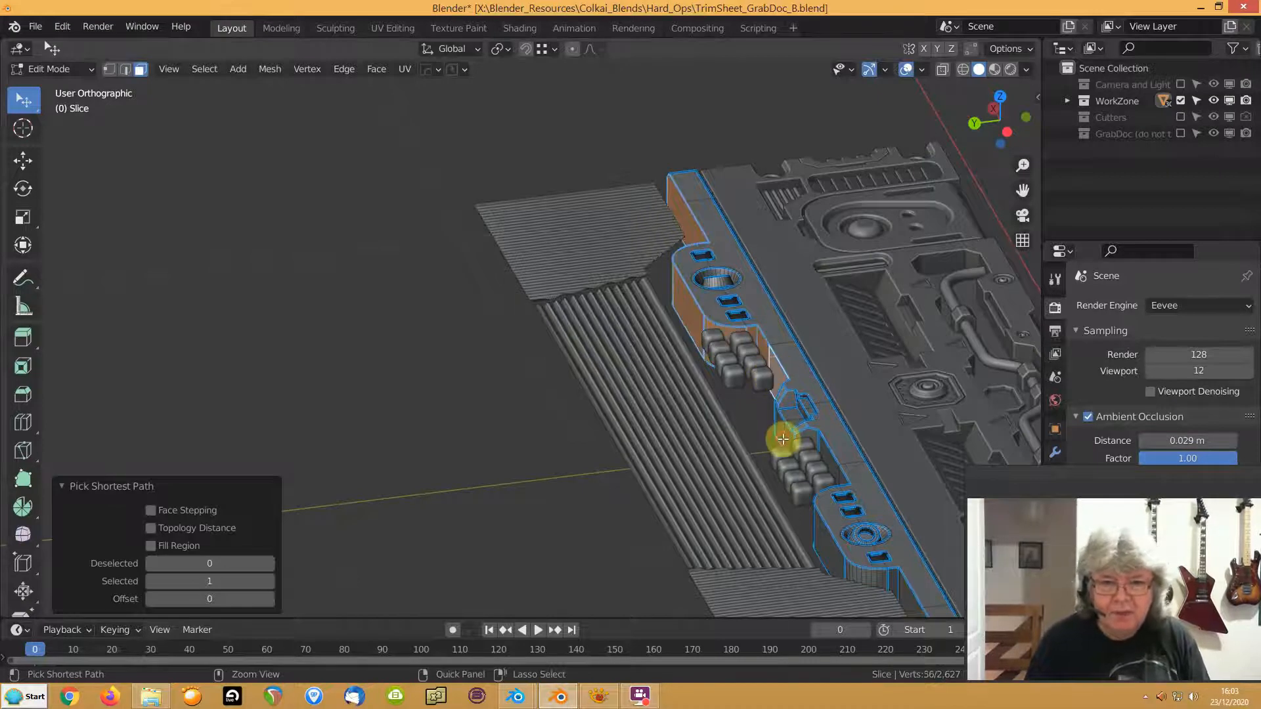
left_click(840, 545, "ctrl")
middle_click_drag(844, 549, 641, 427, "shift")
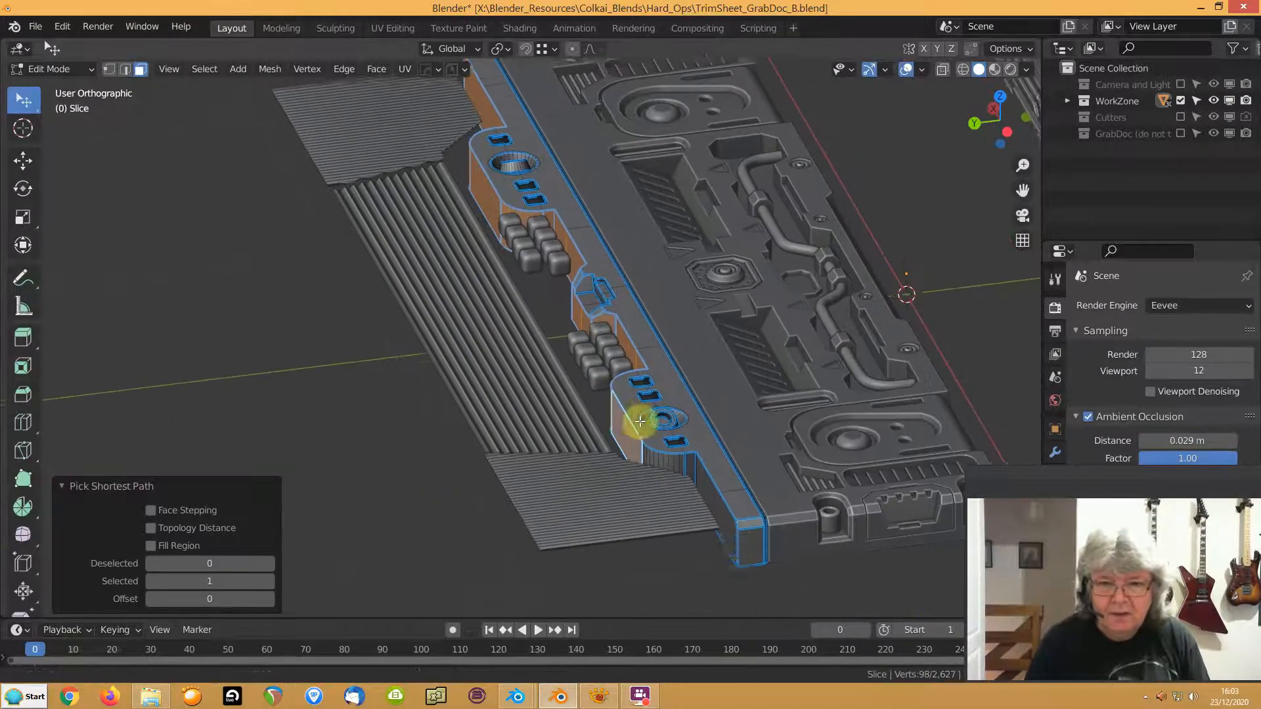
left_click(726, 524, "ctrl")
middle_click_drag(689, 510, 672, 532)
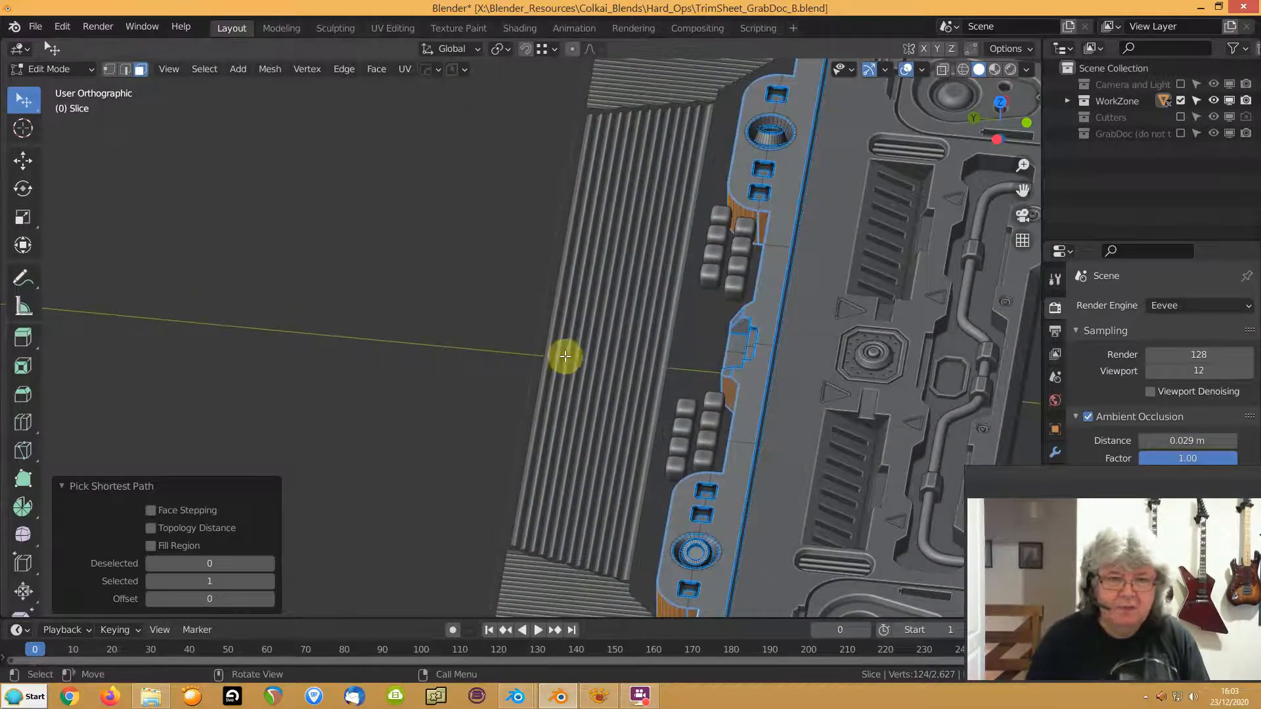
key("Tab")
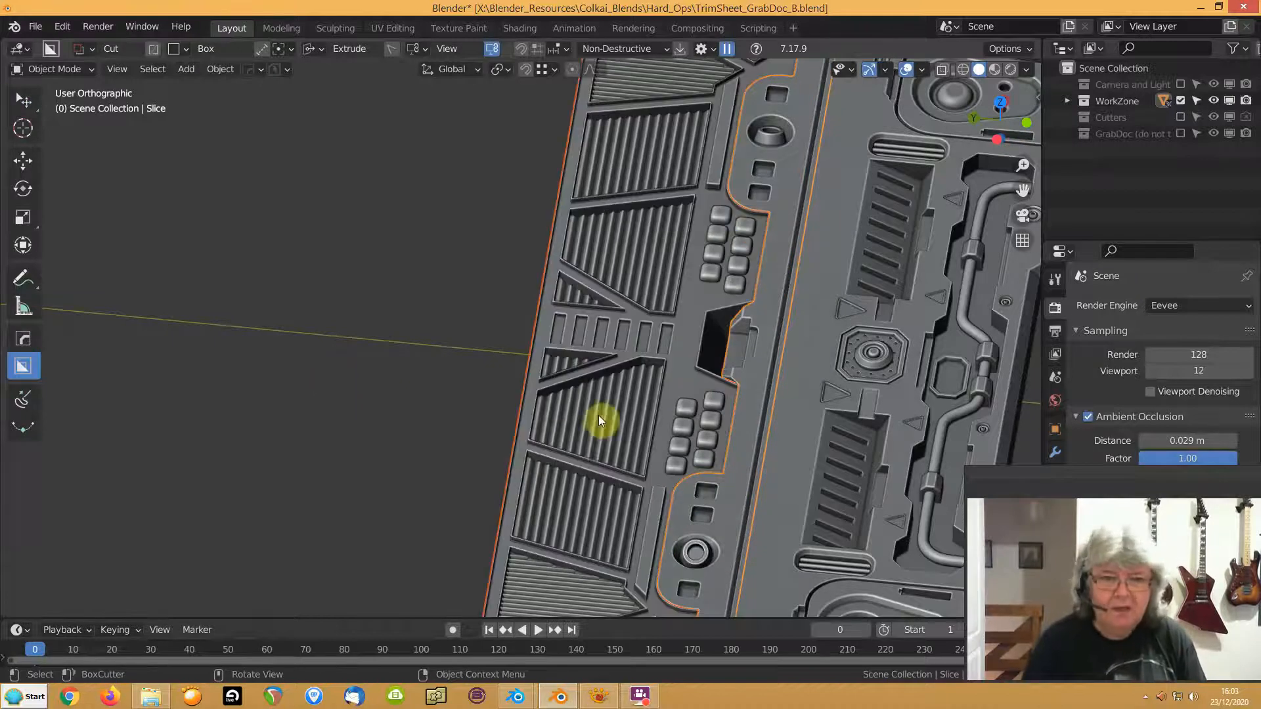
Isolate the TopSectn base panel by hiding all other objects
left_click(671, 413)
middle_click_drag(767, 437, 591, 489)
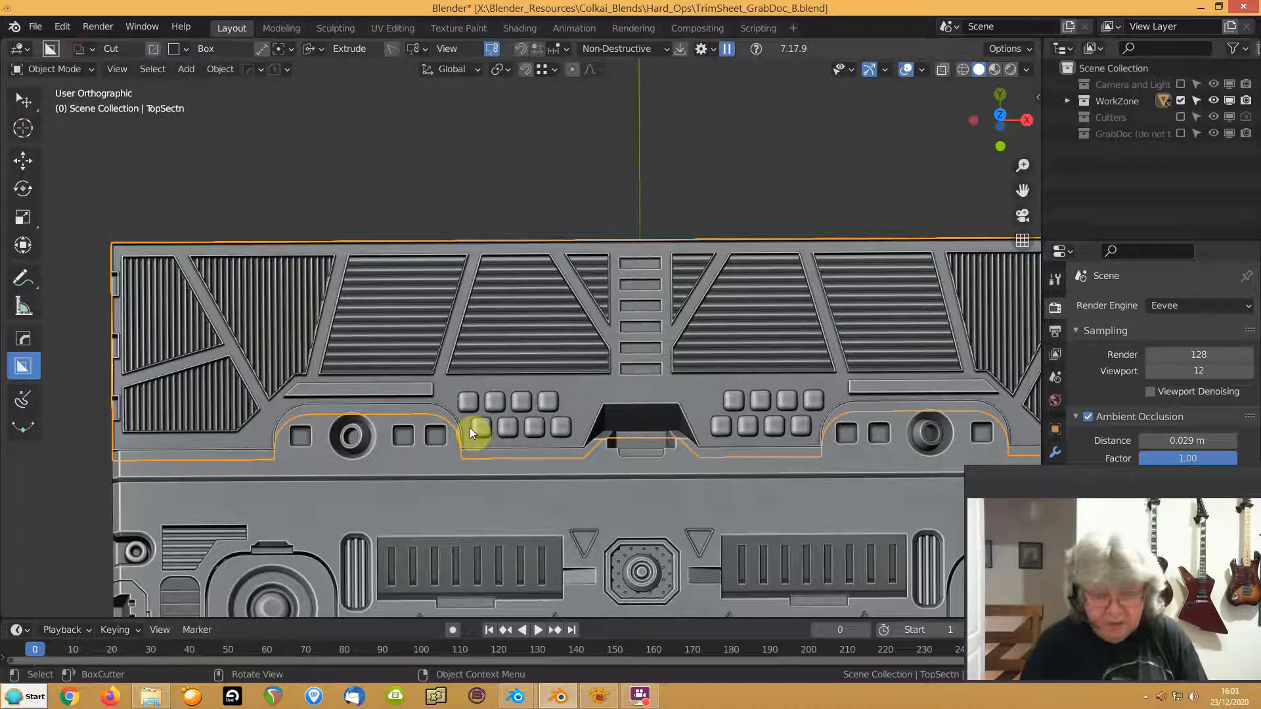
key("shift+h")
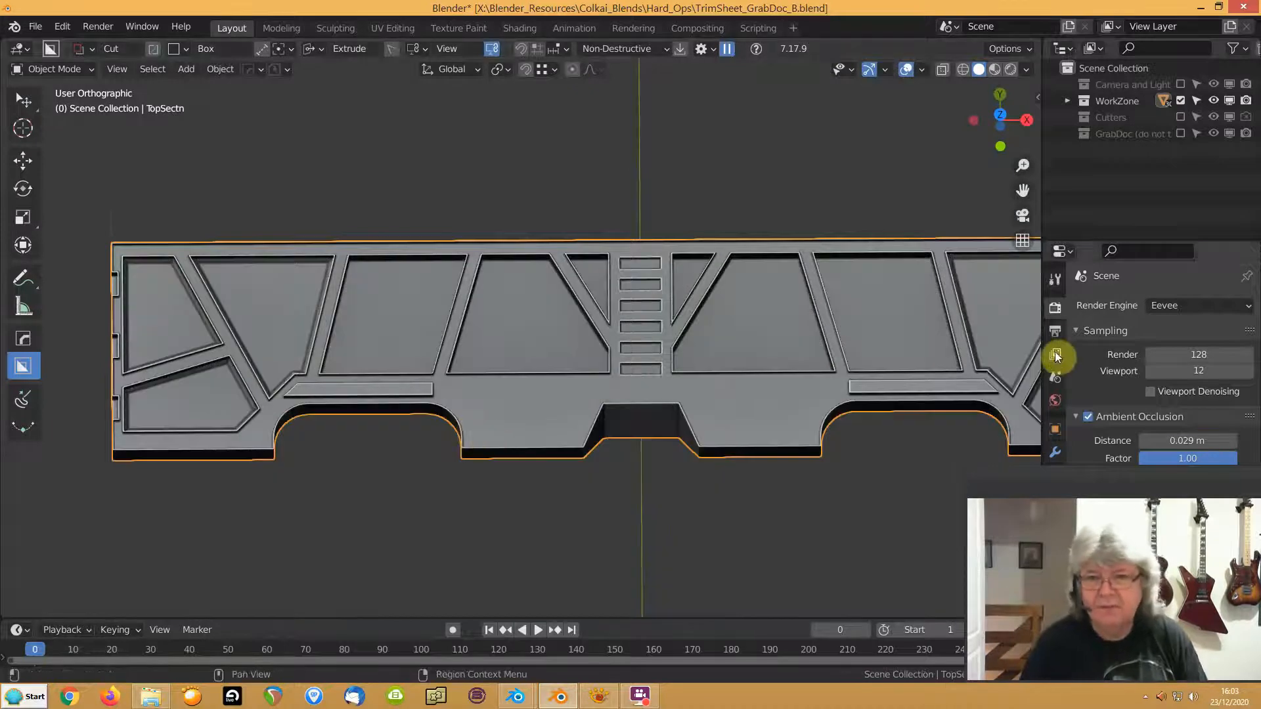
Apply the Boolean and Hops_Mirror modifiers on the TopSectn panel
left_click(1054, 453)
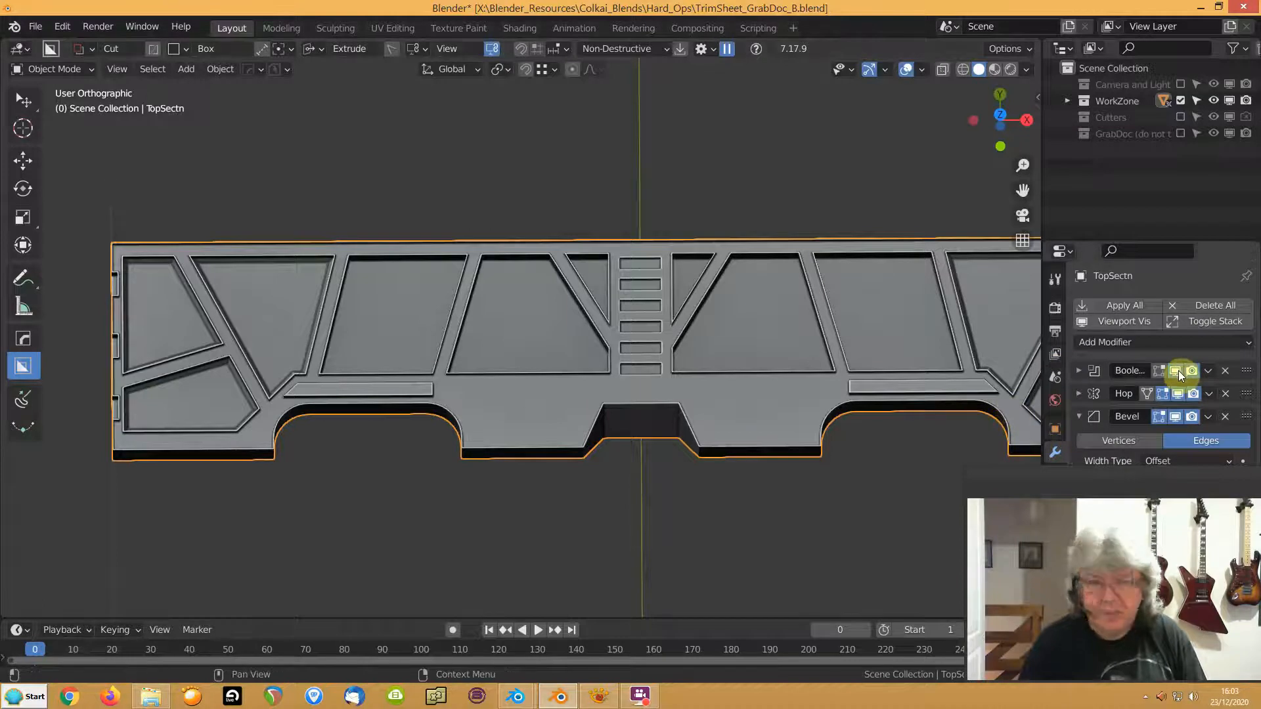
key("ctrl+a")
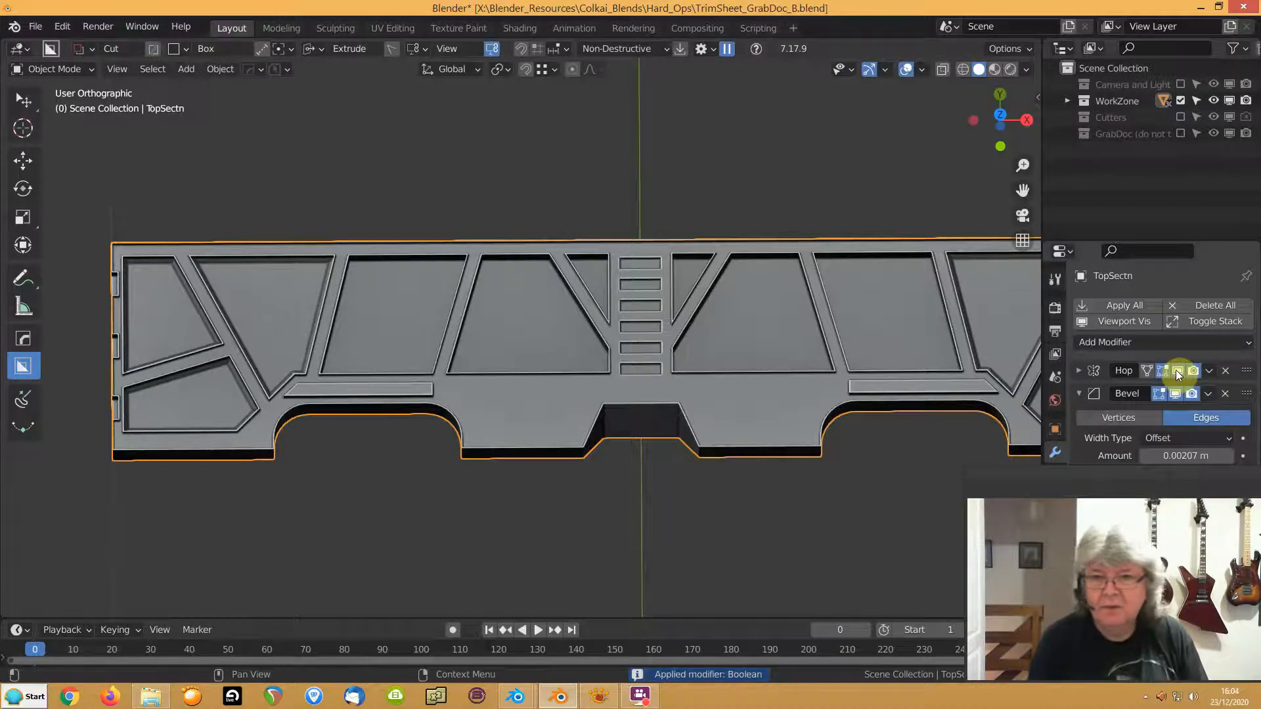
key("ctrl+a")
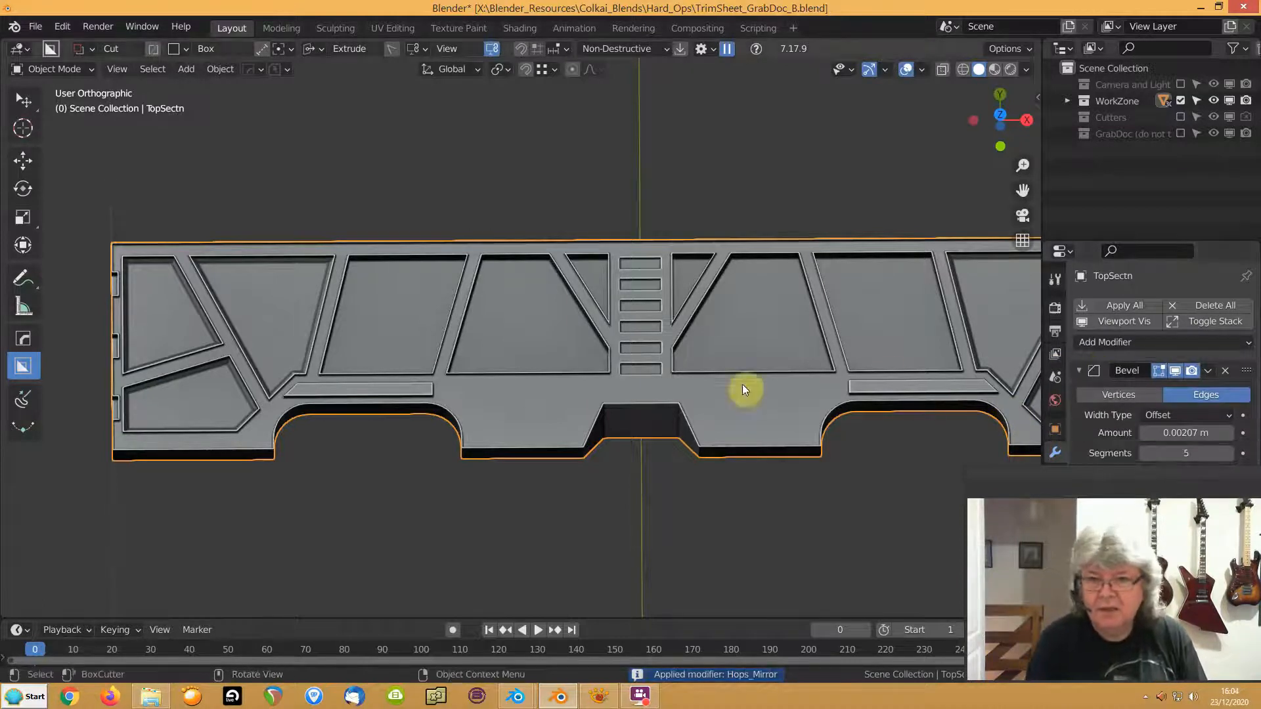
Turn off viewport visibility of TopSectn's remaining Bevel and weighted normal modifiers, and open the panel for editing
left_click(1077, 370)
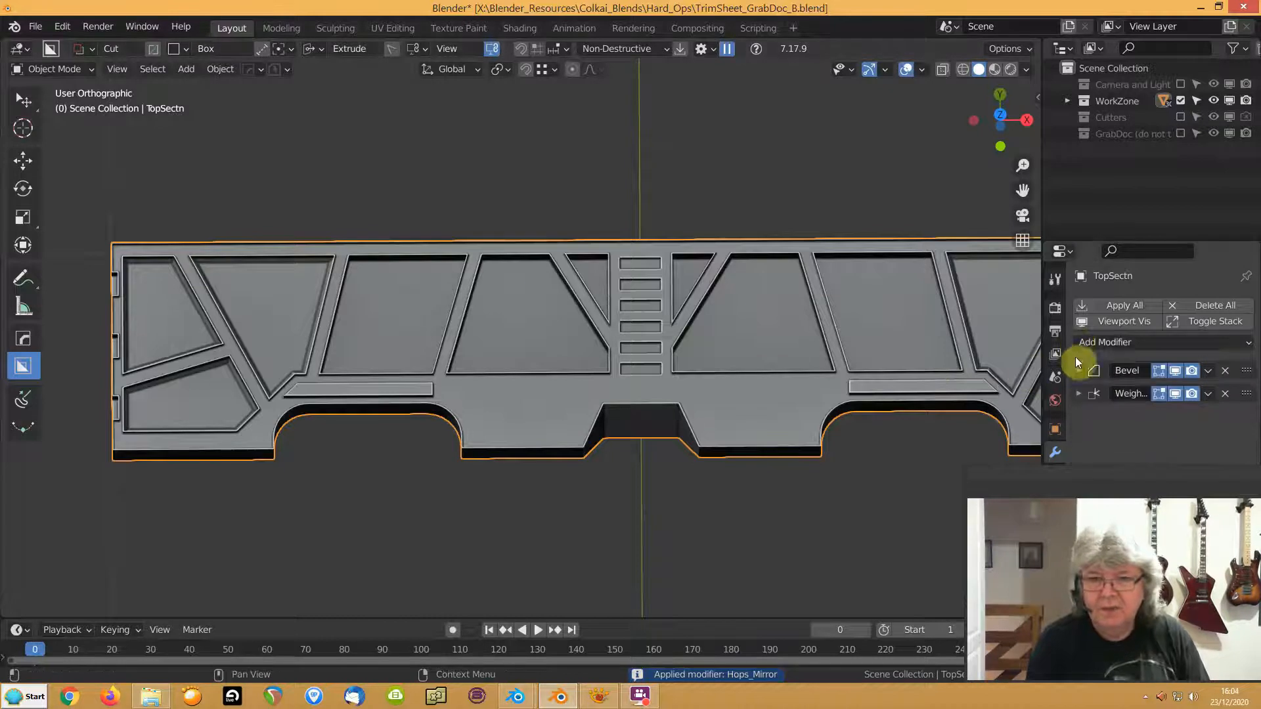
left_click(1105, 321)
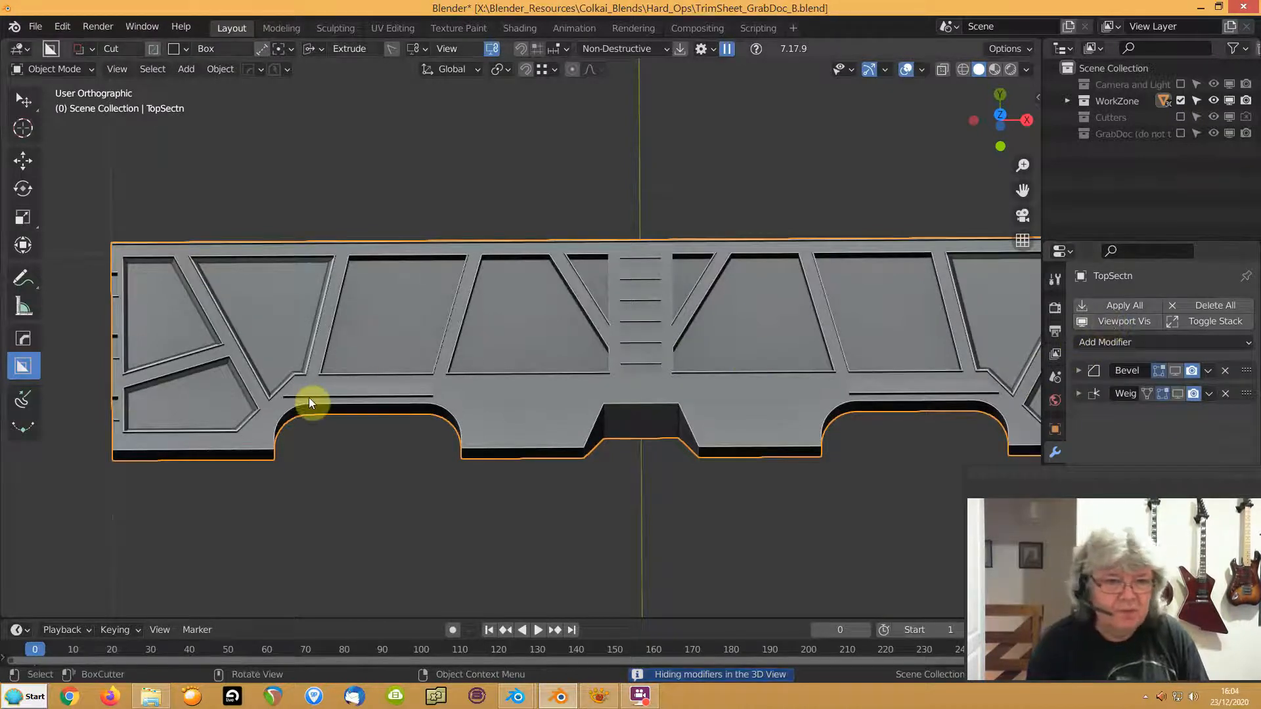
middle_click_drag(250, 412, 364, 415, "shift")
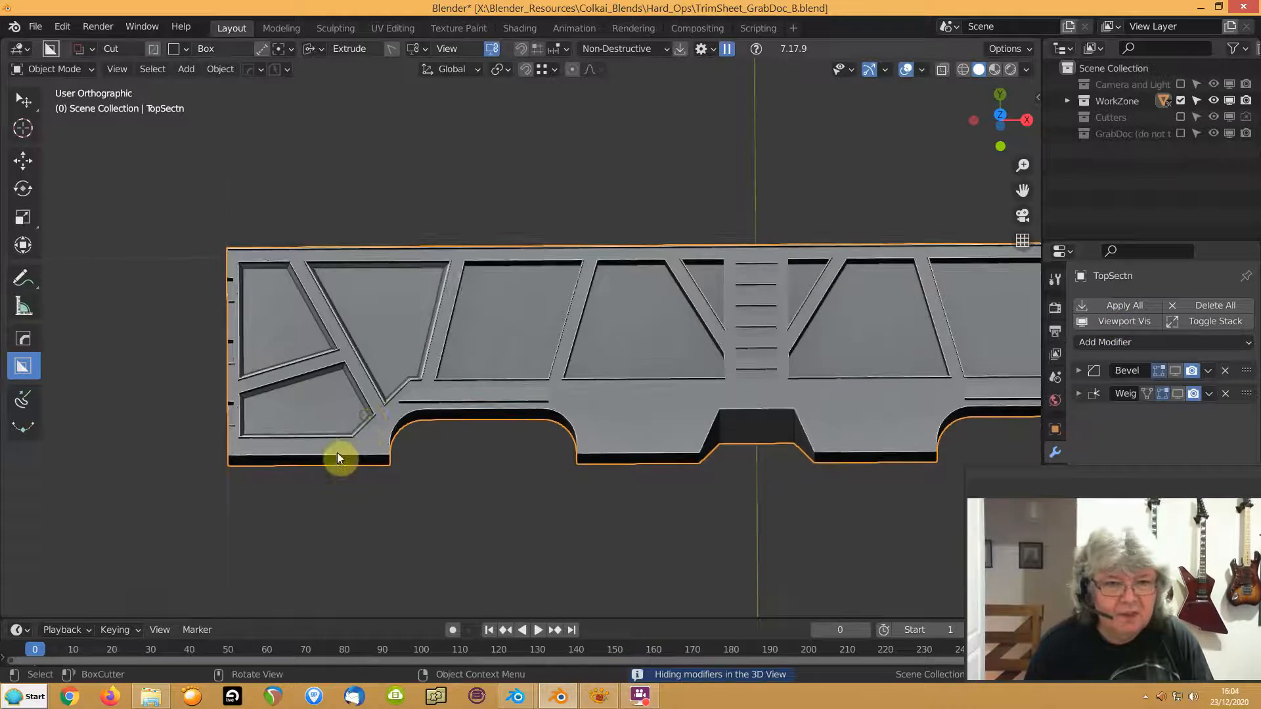
scroll(337, 451, "up", 2)
key("Tab")
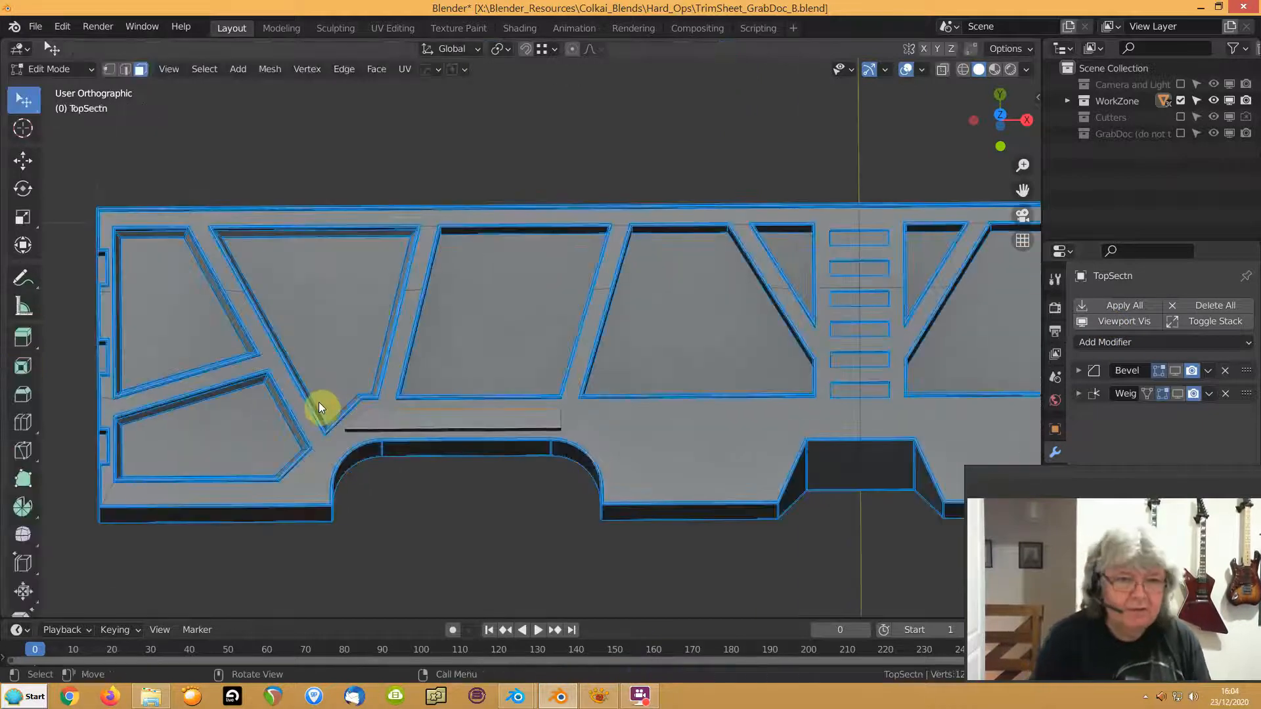
Dissolve the floors and walls of the three angular recesses at the panel's left end into flat faces
middle_click_drag(318, 401, 388, 386)
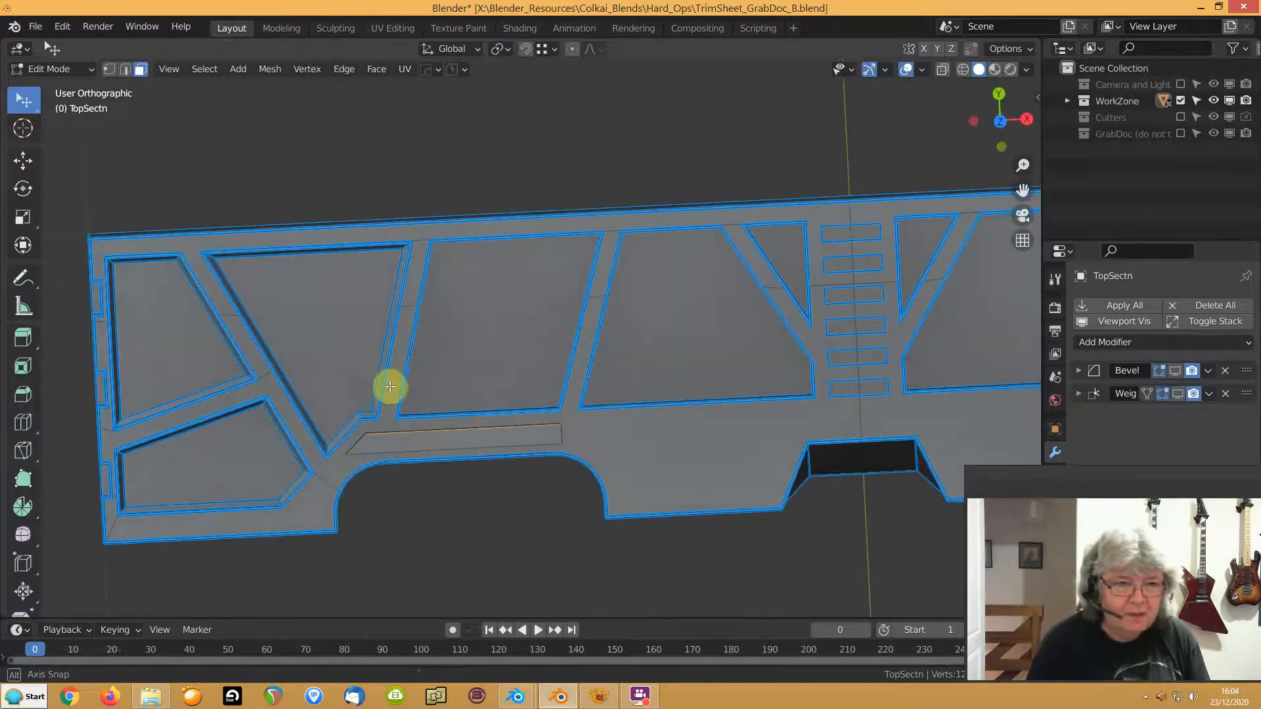
left_click(193, 357)
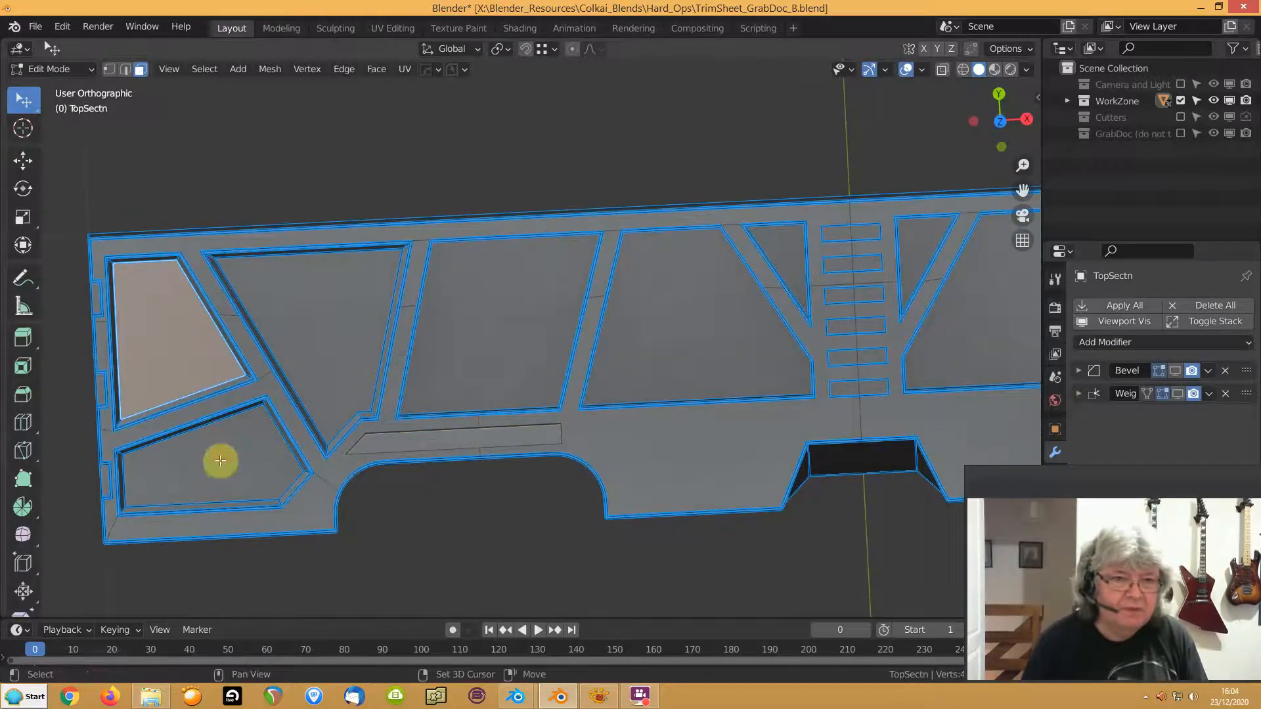
left_click(217, 459, "shift")
left_click(327, 327, "shift")
middle_click_drag(329, 329, 409, 313)
scroll(323, 335, "up", 2)
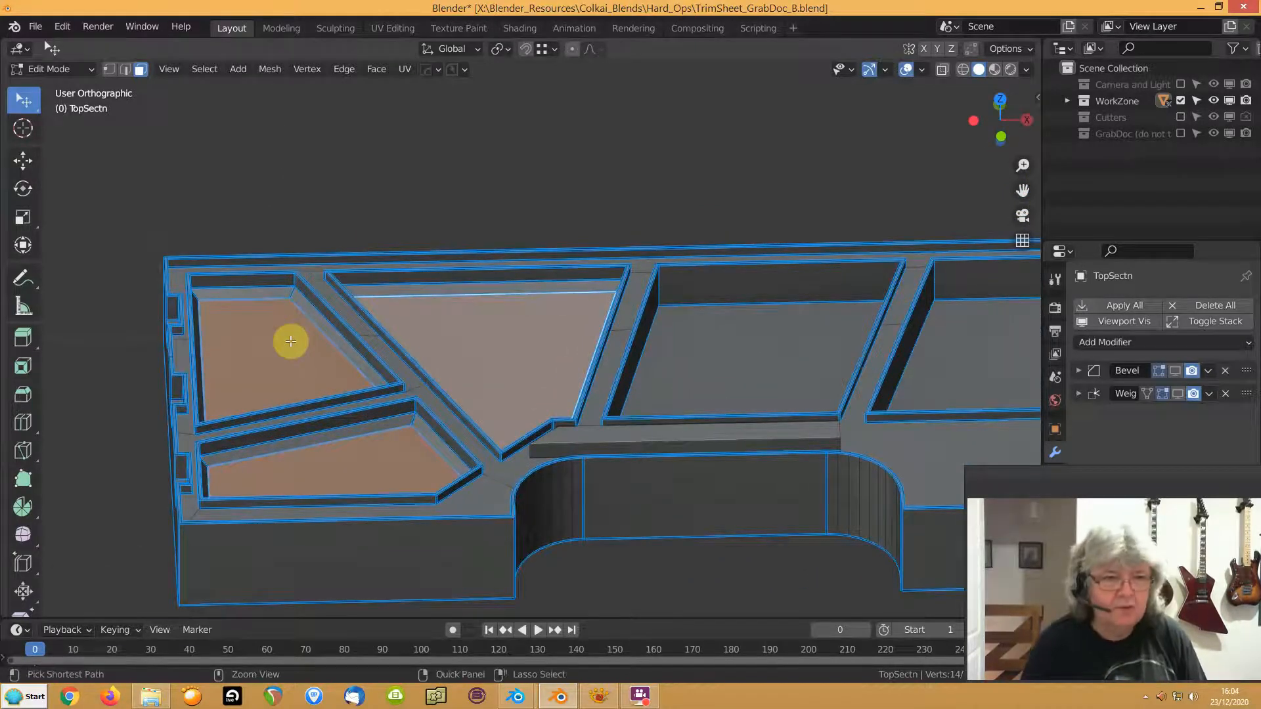
key("ctrl+KP_Add")
key("ctrl+KP_Add")
key("ctrl+KP_Add")
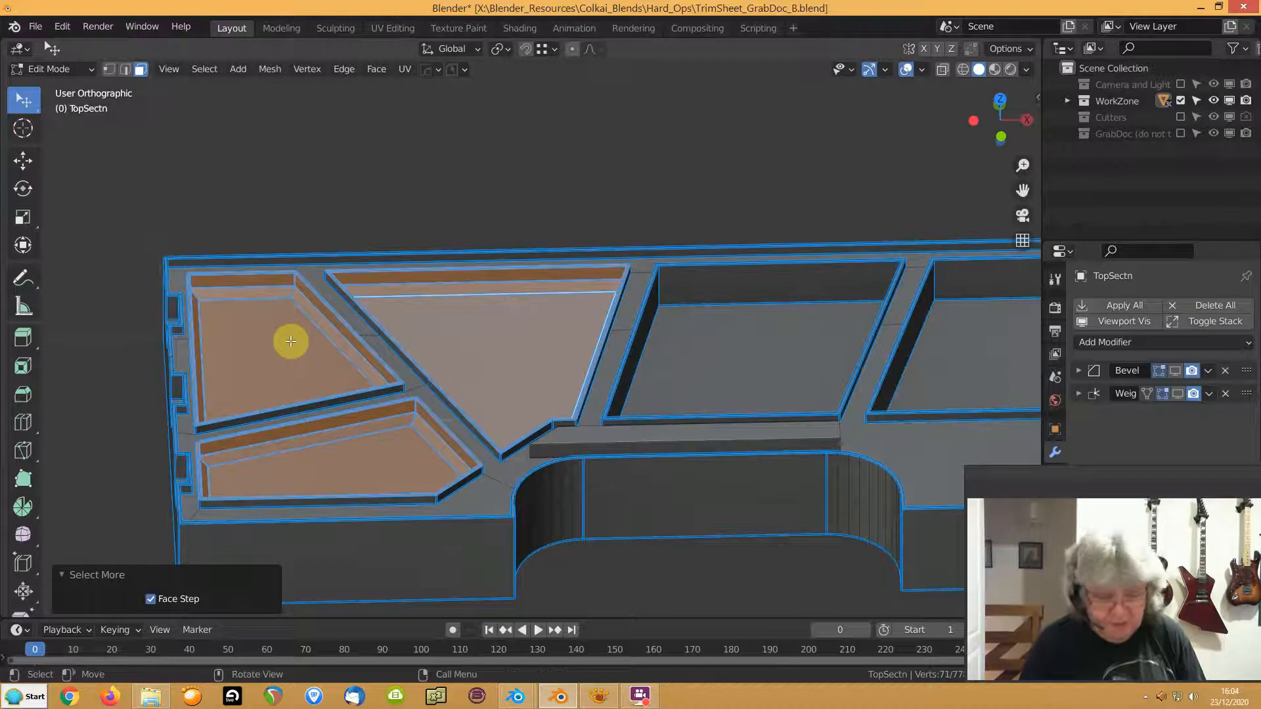
key("ctrl+x")
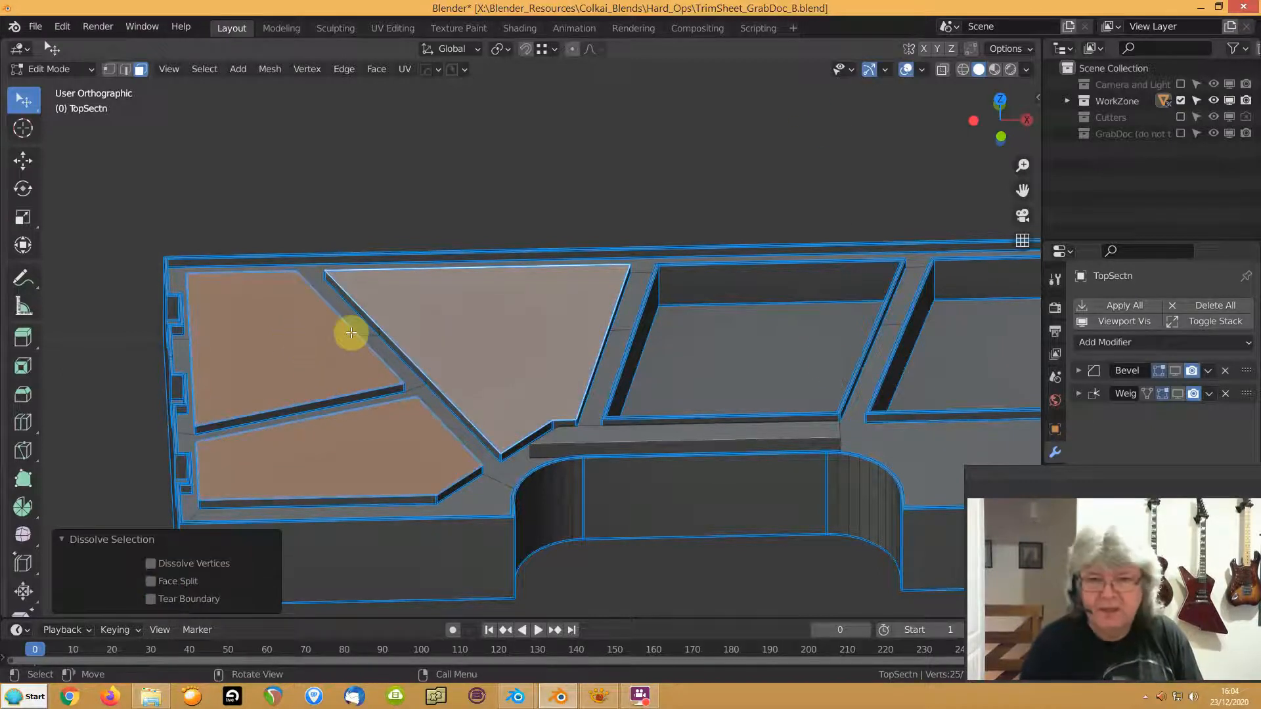
Start the Shortcut VUr key display and set its offset to X 46 and Y 59
key("n")
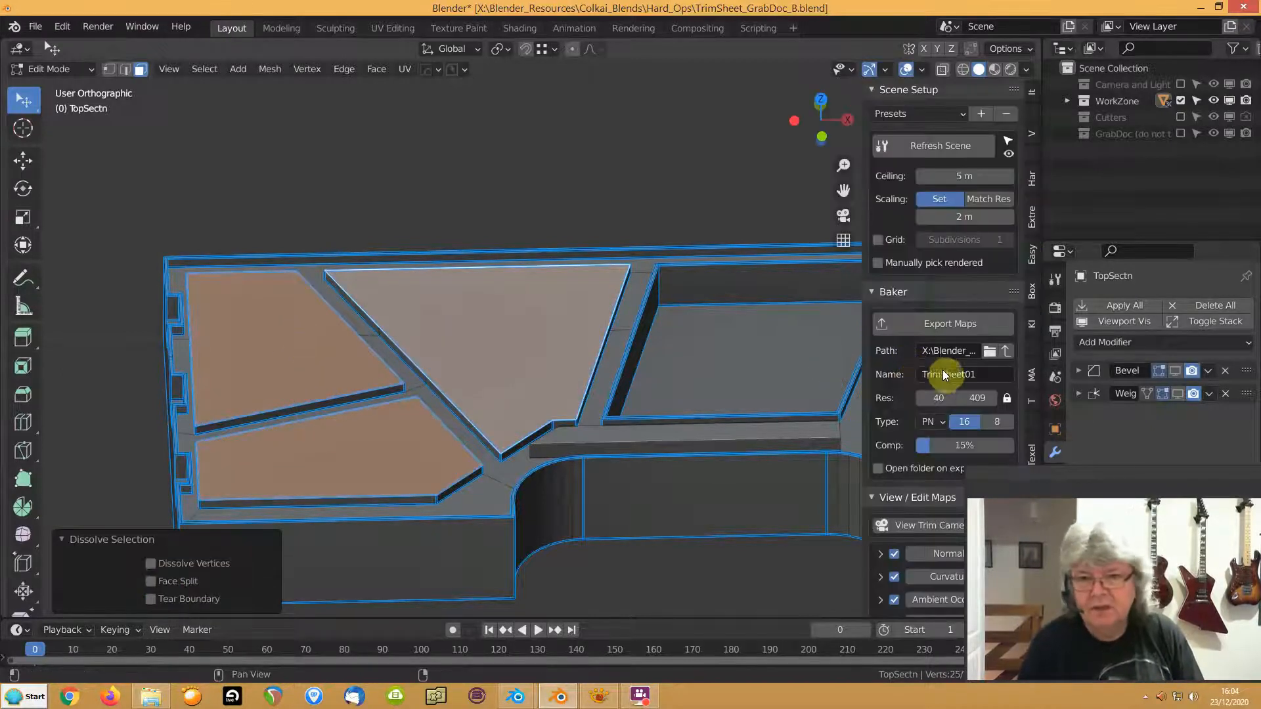
left_click_drag(1022, 471, 49, 19)
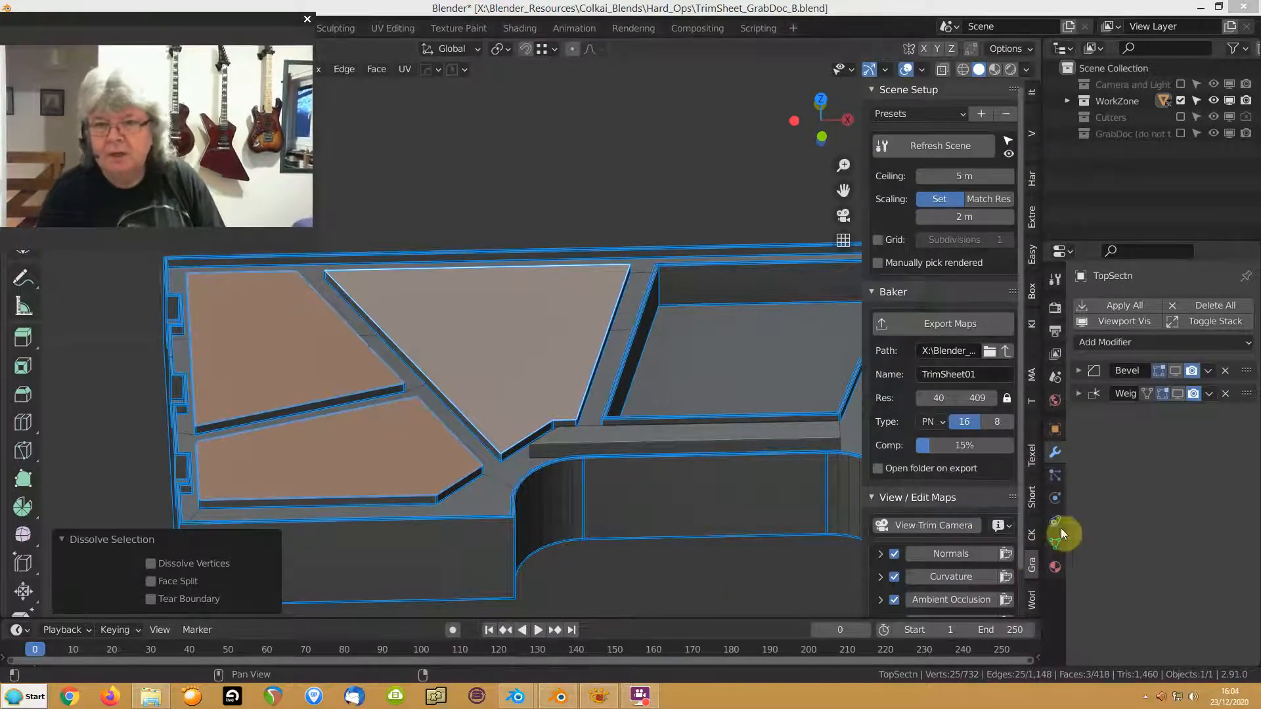
left_click(1033, 500)
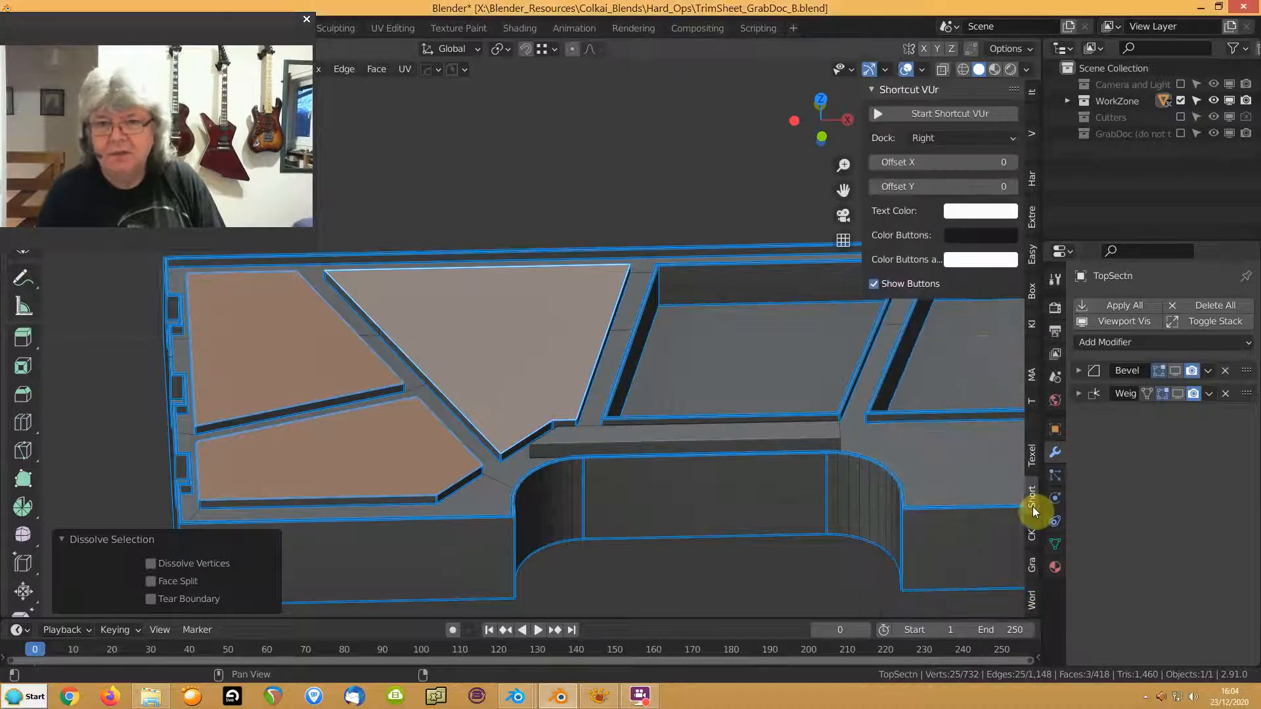
left_click(901, 112)
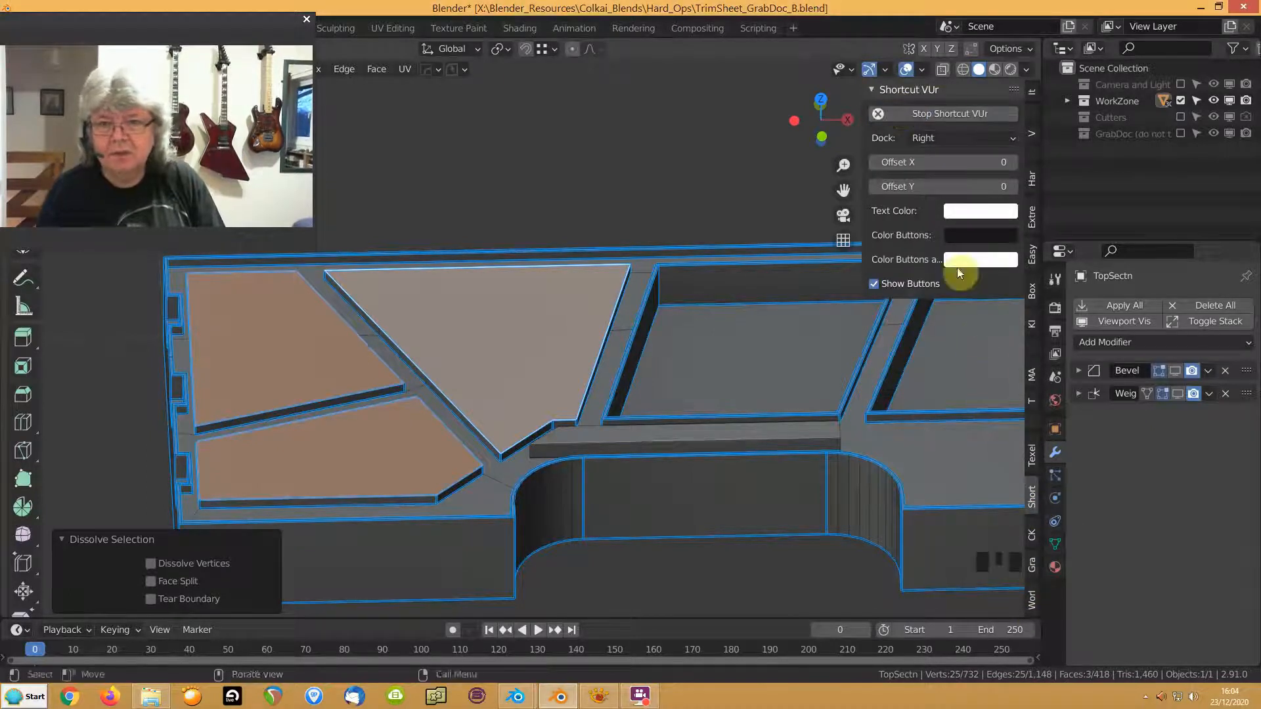
left_click_drag(957, 162, 970, 164)
left_click(962, 186)
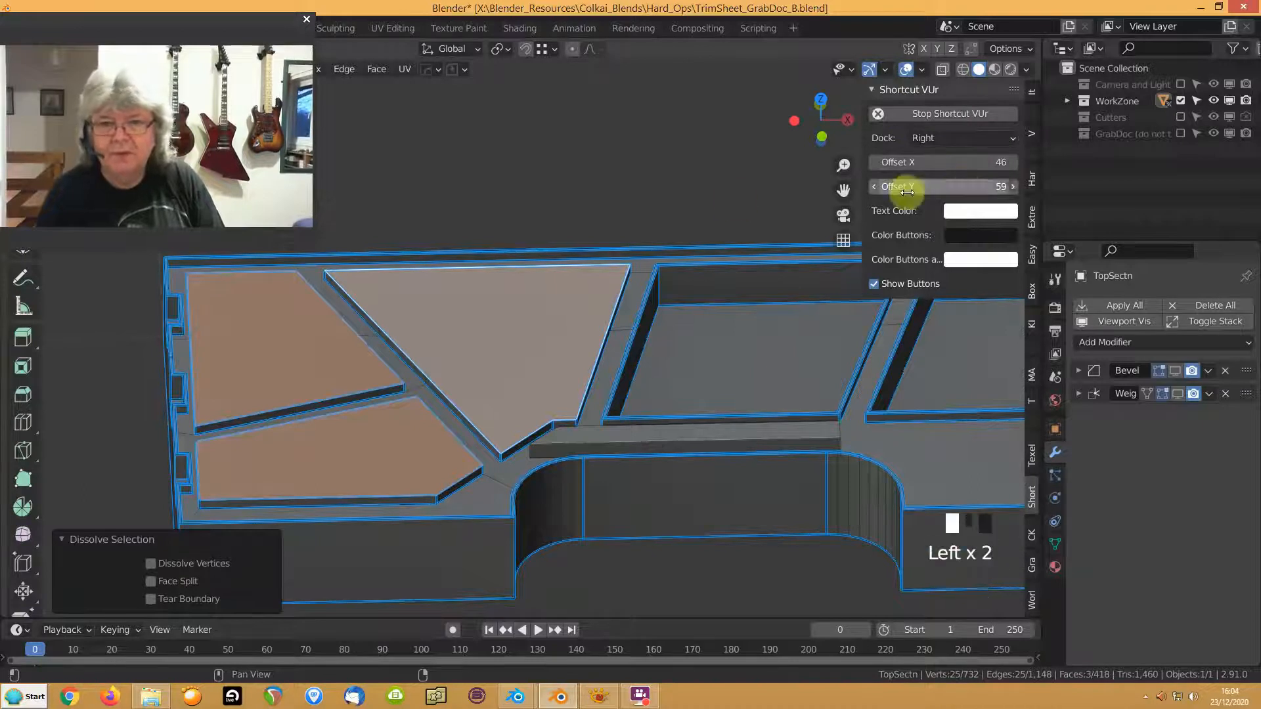
key("n")
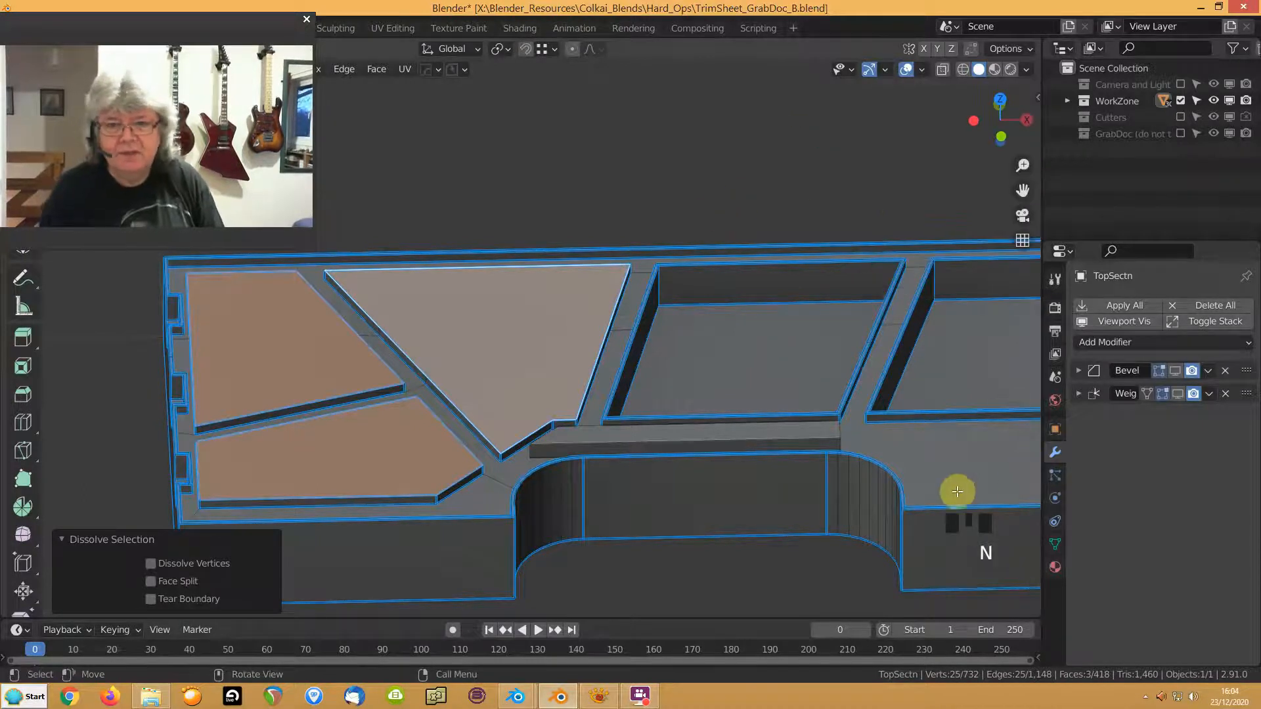
Switch the sidebar back to the GrabDoc baking settings and hide the sidebar
mouse_move(619, 427)
middle_mouse_down()
mouse_move(595, 427)
mouse_move(605, 448)
mouse_move(586, 449)
mouse_move(636, 433)
mouse_move(619, 392)
mouse_move(600, 436)
middle_mouse_up()
key("n")
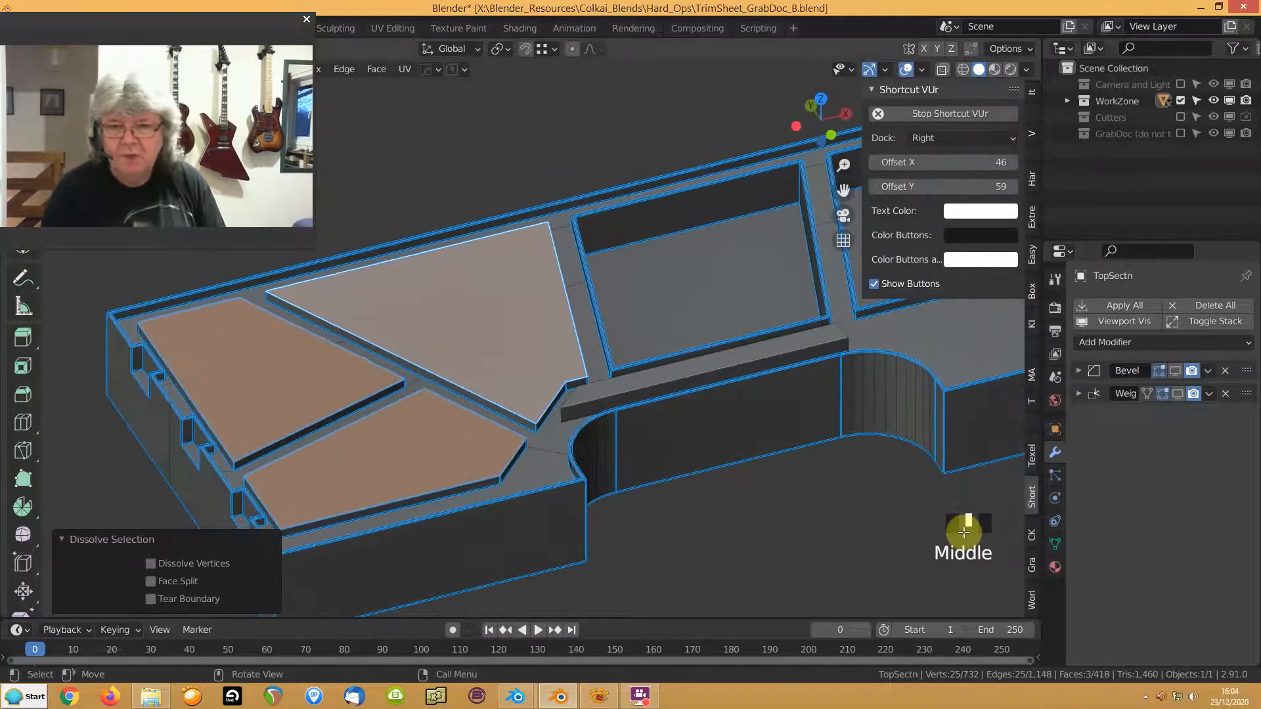
left_click(1032, 566)
middle_click_drag(365, 436, 282, 509)
key("n")
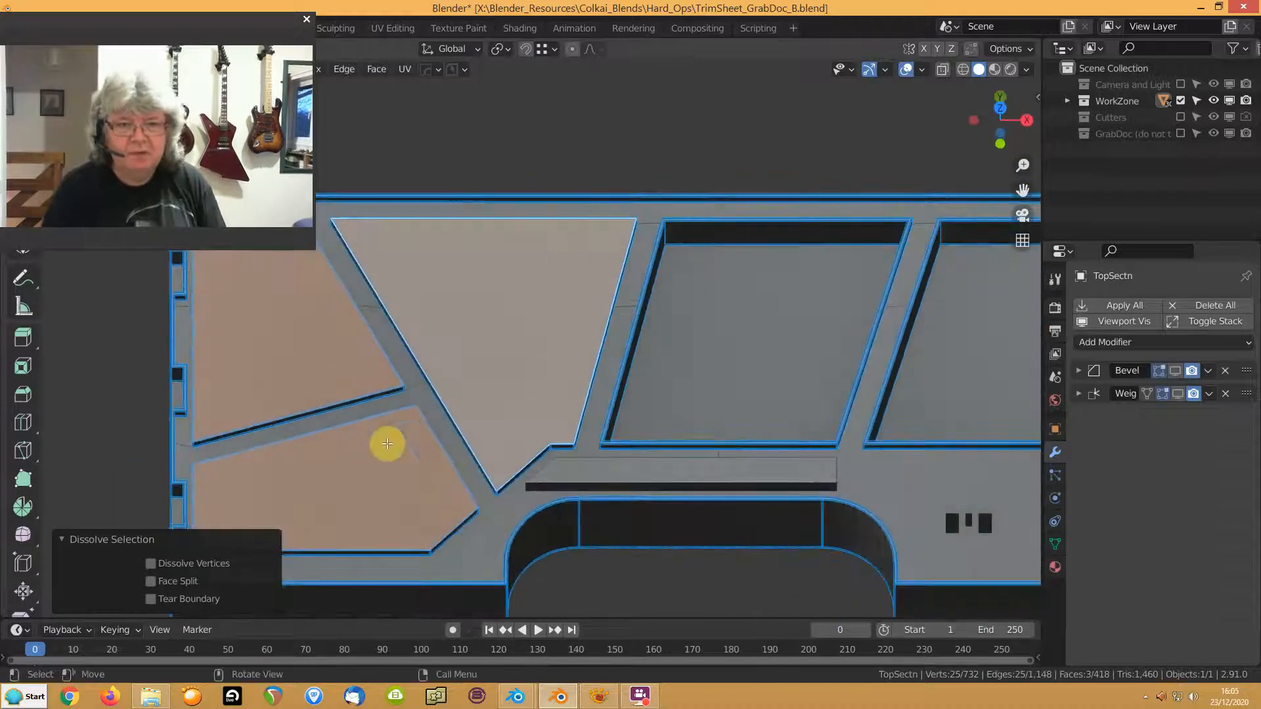
Dissolve the parallelogram, trapezoid and small triangle recesses before the central ladder slots into flat faces
scroll(408, 422, "down", 2)
middle_click_drag(554, 394, 436, 421, "shift")
mouse_move(352, 407)
middle_mouse_down()
mouse_move(380, 377)
mouse_move(360, 436)
mouse_move(350, 396)
middle_mouse_up()
left_click(553, 388)
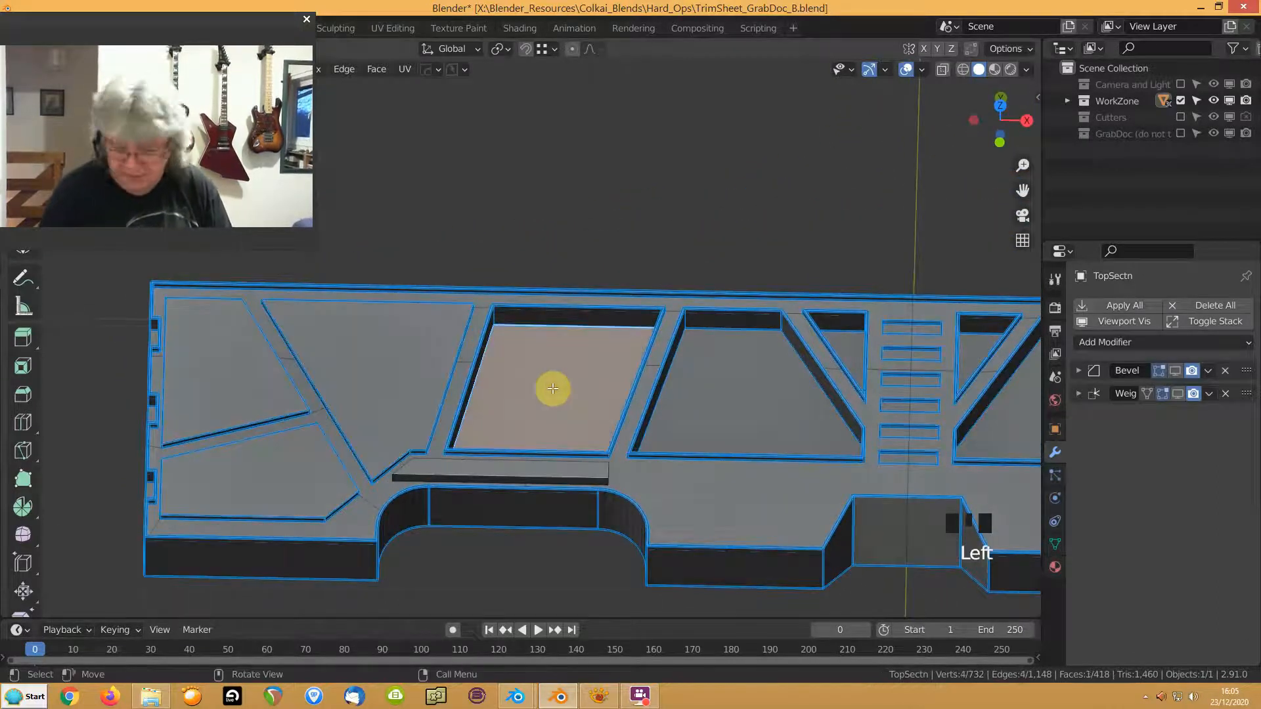
key("ctrl+KP_Add")
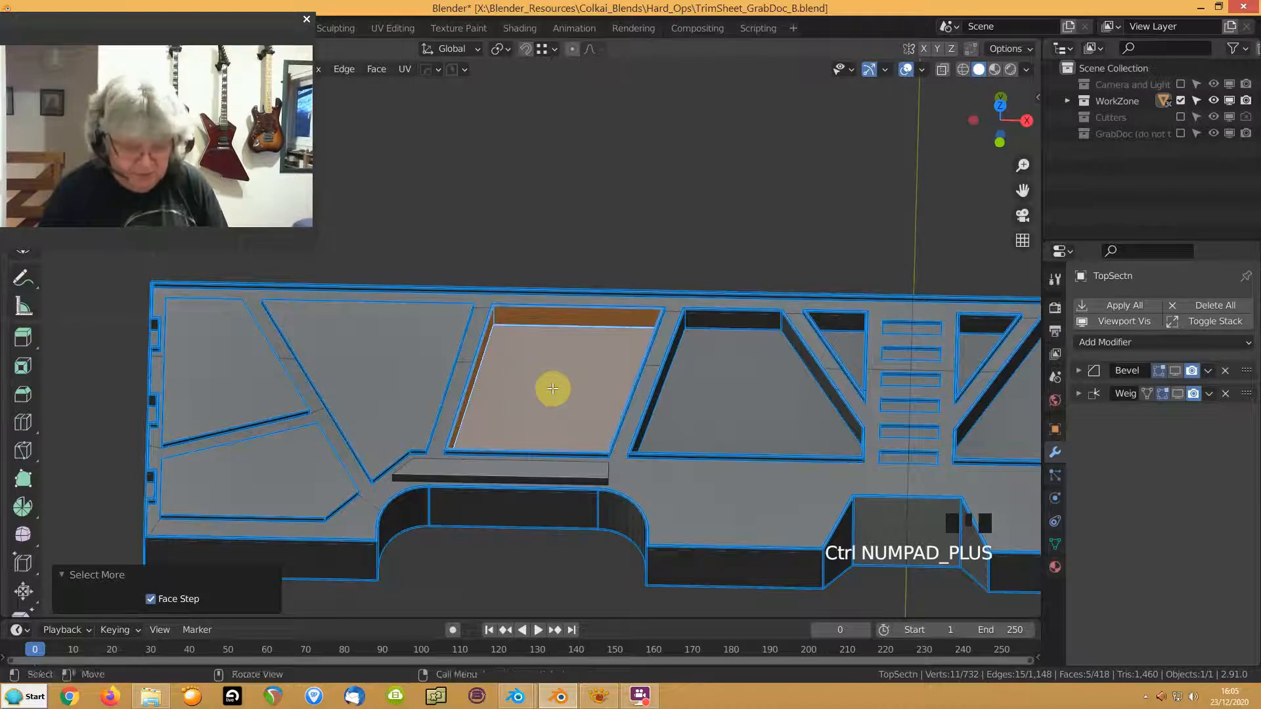
key("ctrl+z")
left_click(719, 372, "shift")
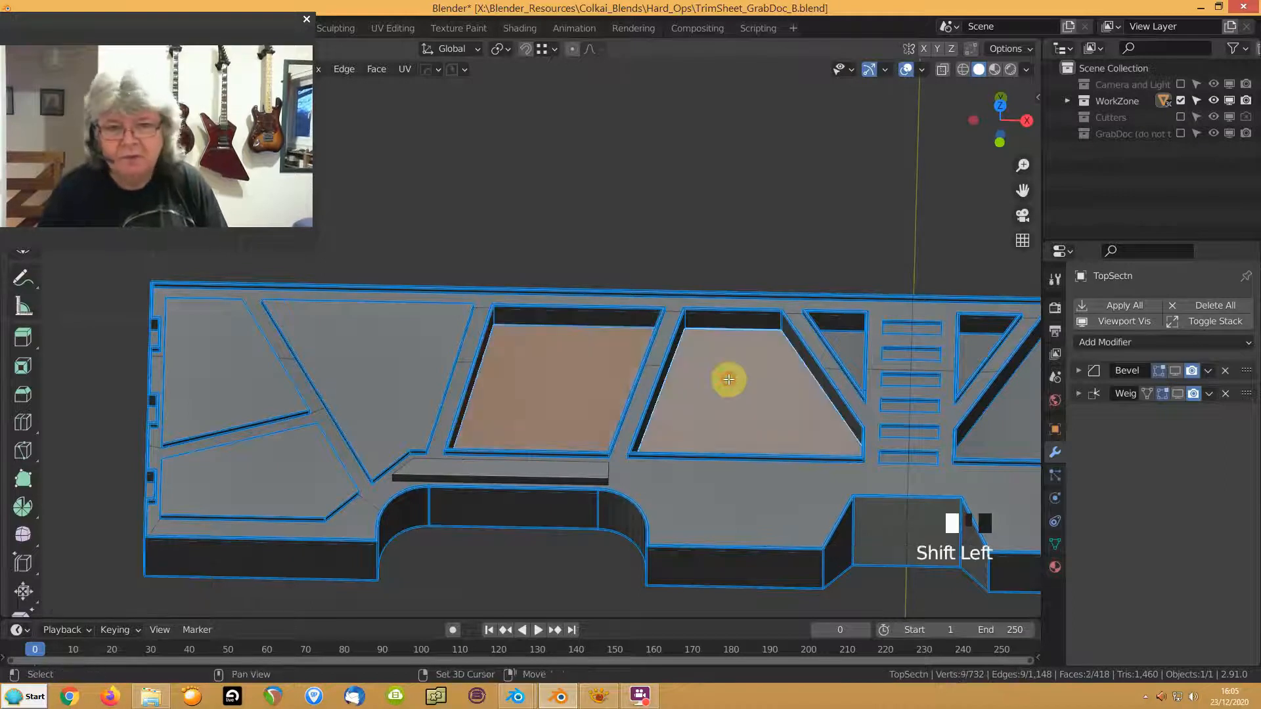
left_click(851, 339, "shift")
key("ctrl+KP_Add")
key("ctrl+KP_Add")
key("ctrl+KP_Add")
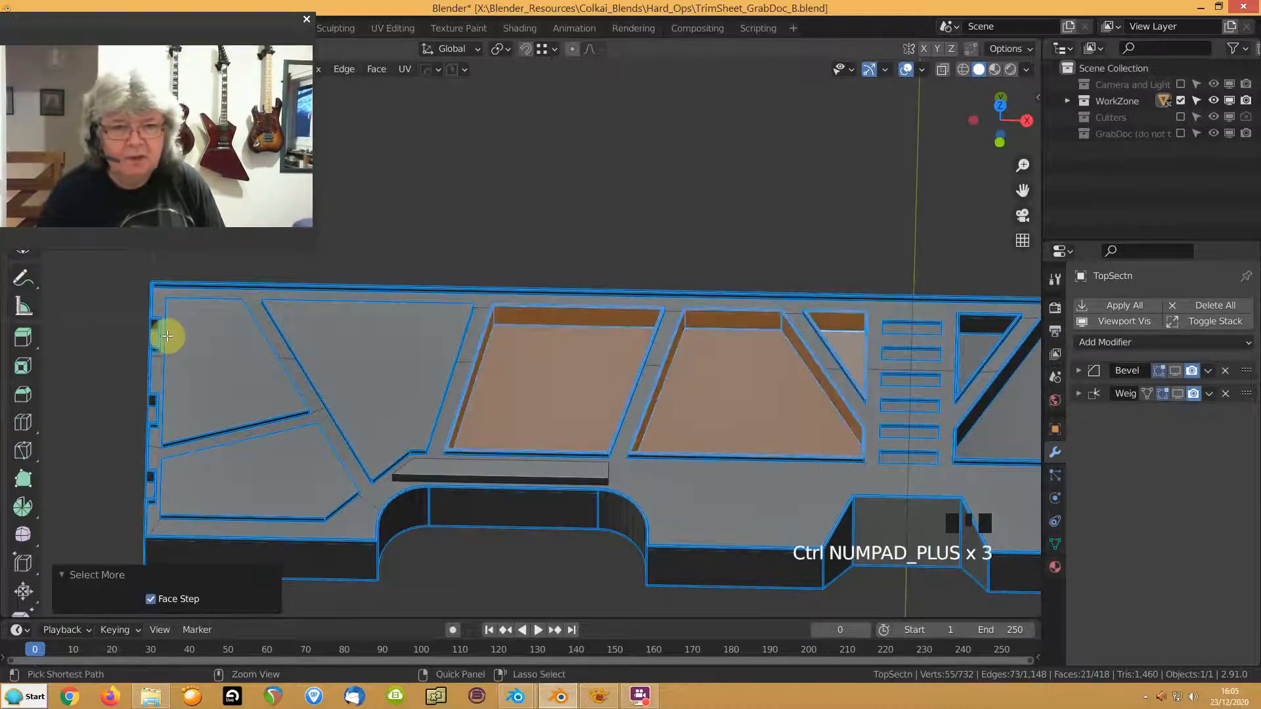
key("ctrl+x")
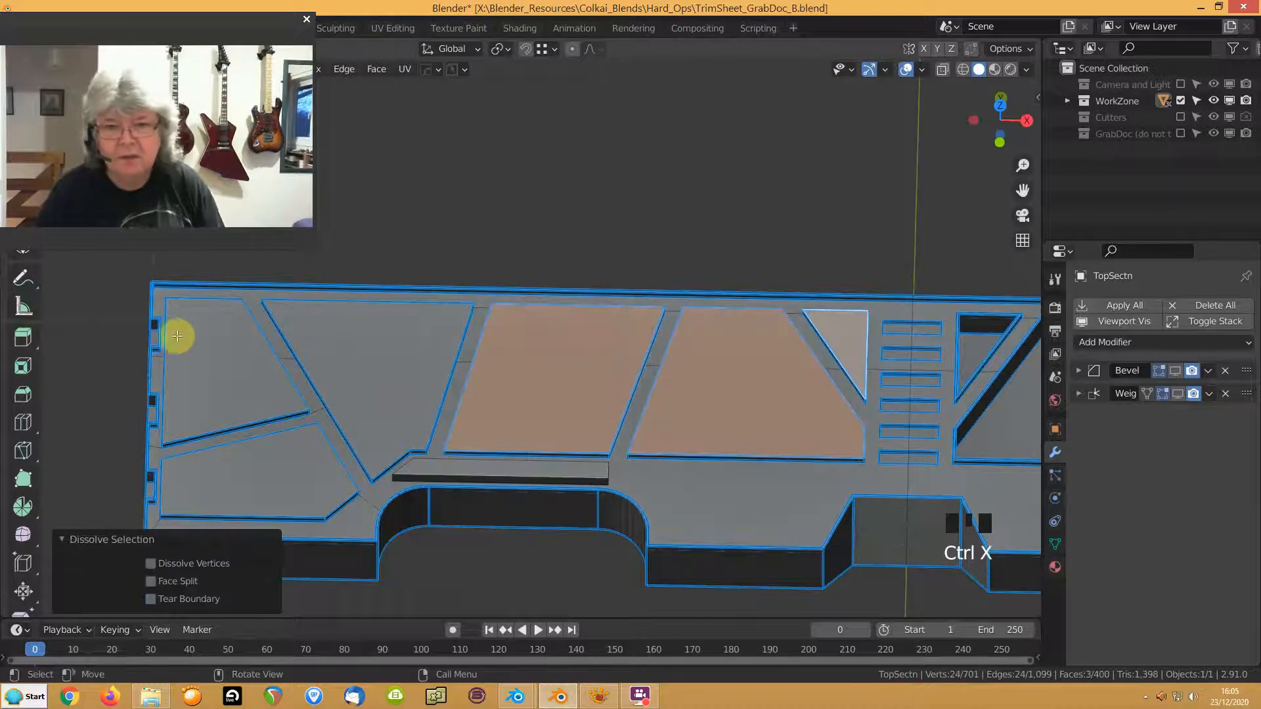
Select all co-planar floors of the six central ladder slots with their surrounding walls and dissolve them into flat faces
left_click(905, 328)
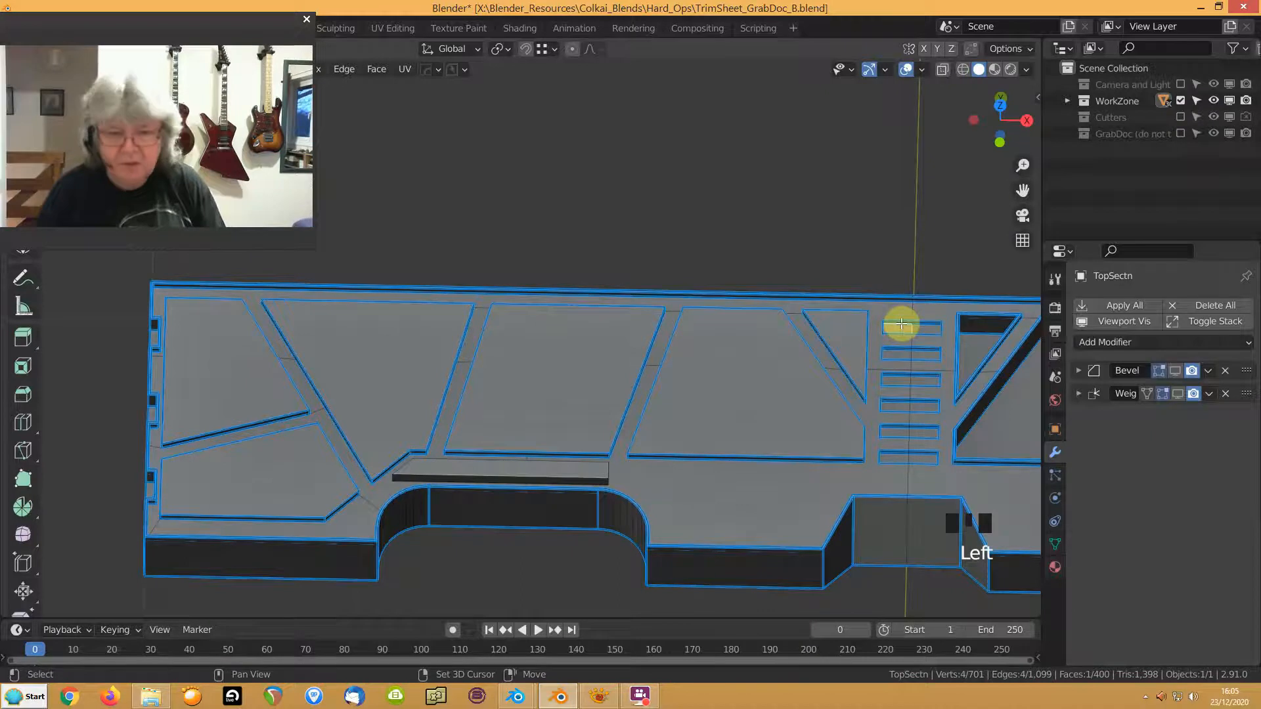
key("shift+g")
left_click(901, 323)
middle_click_drag(829, 386, 608, 365, "shift")
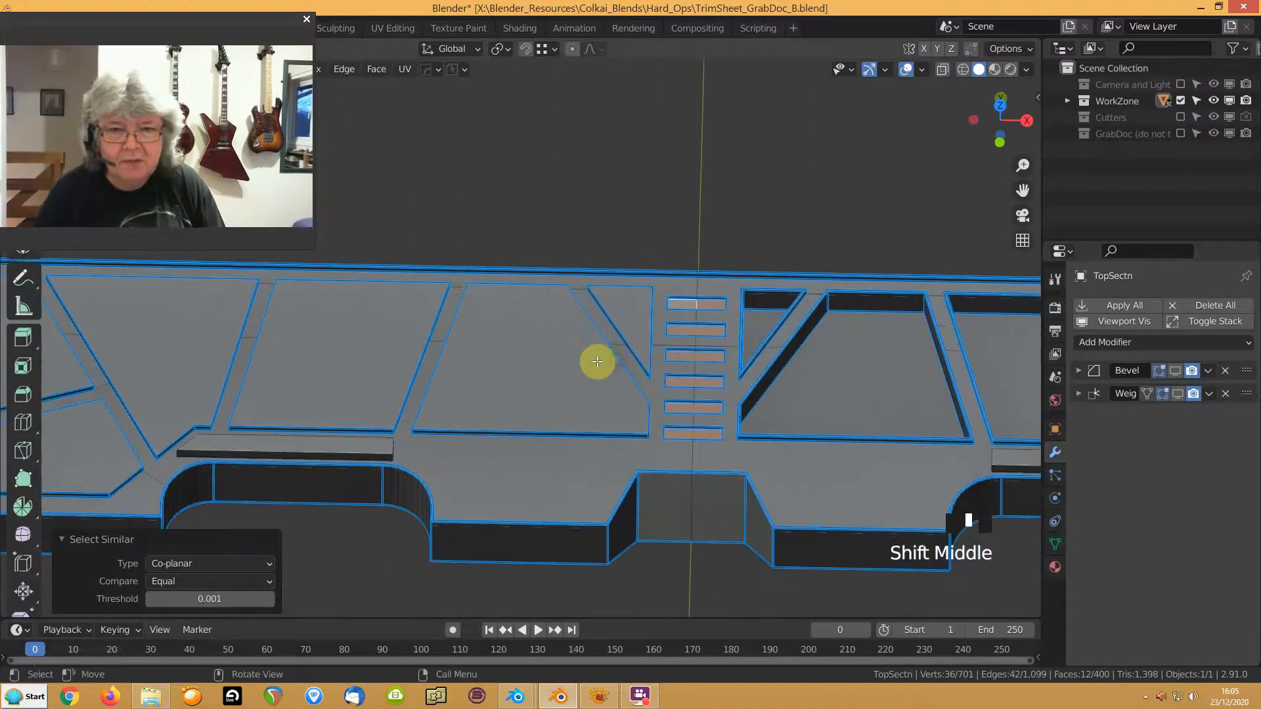
key("ctrl+KP_Add")
key("ctrl+x")
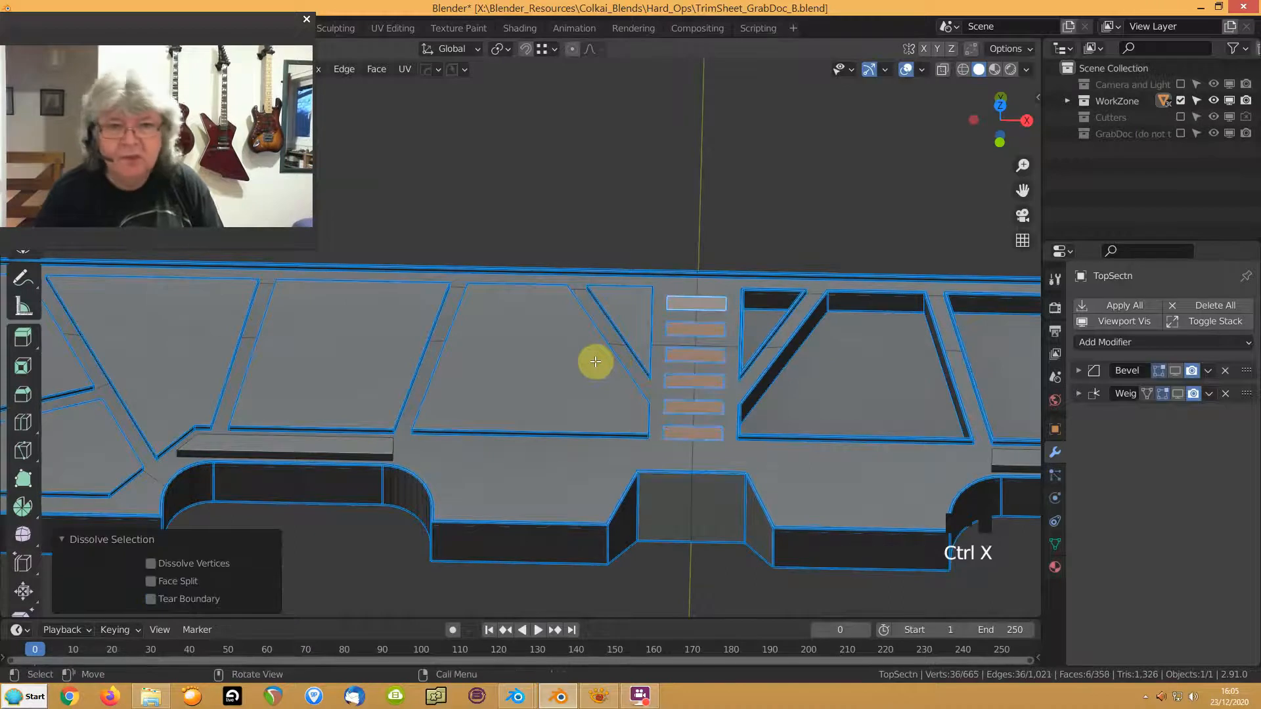
Duplicate the six flattened ladder slot faces in place and separate the copies into their own object
middle_click_drag(594, 382, 643, 420, "shift")
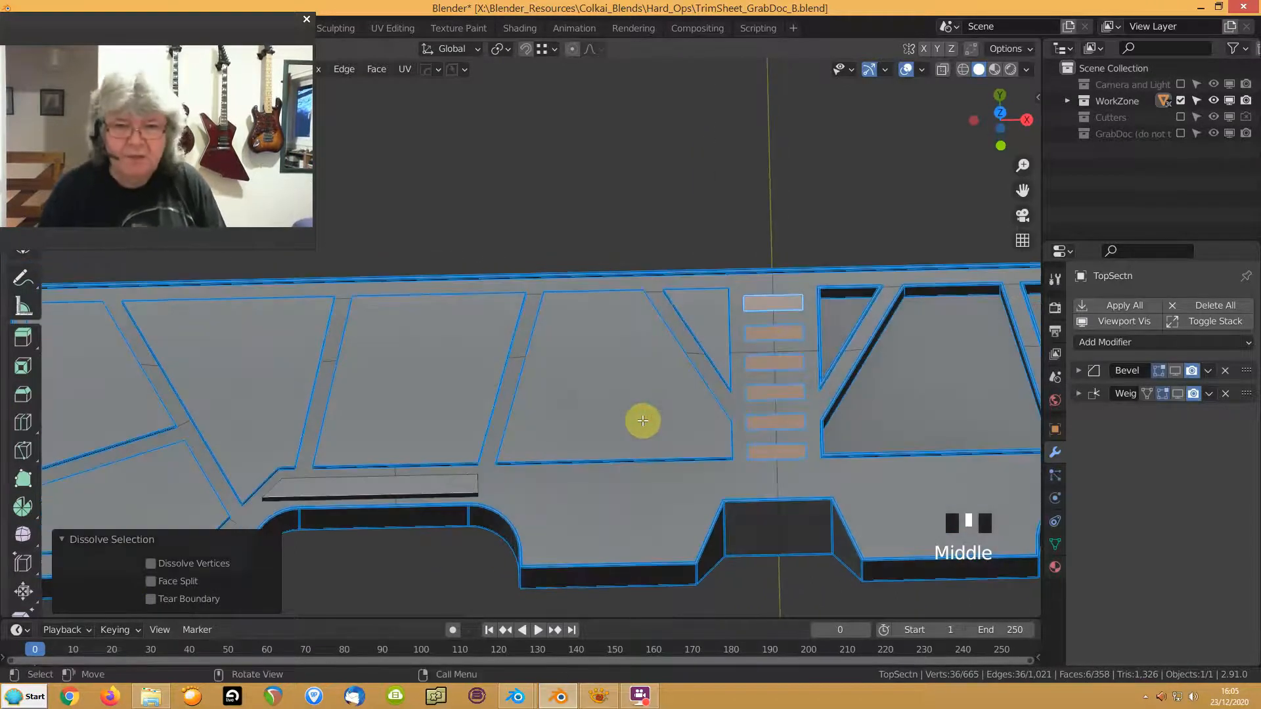
key("shift+d")
right_click(642, 419)
key("p")
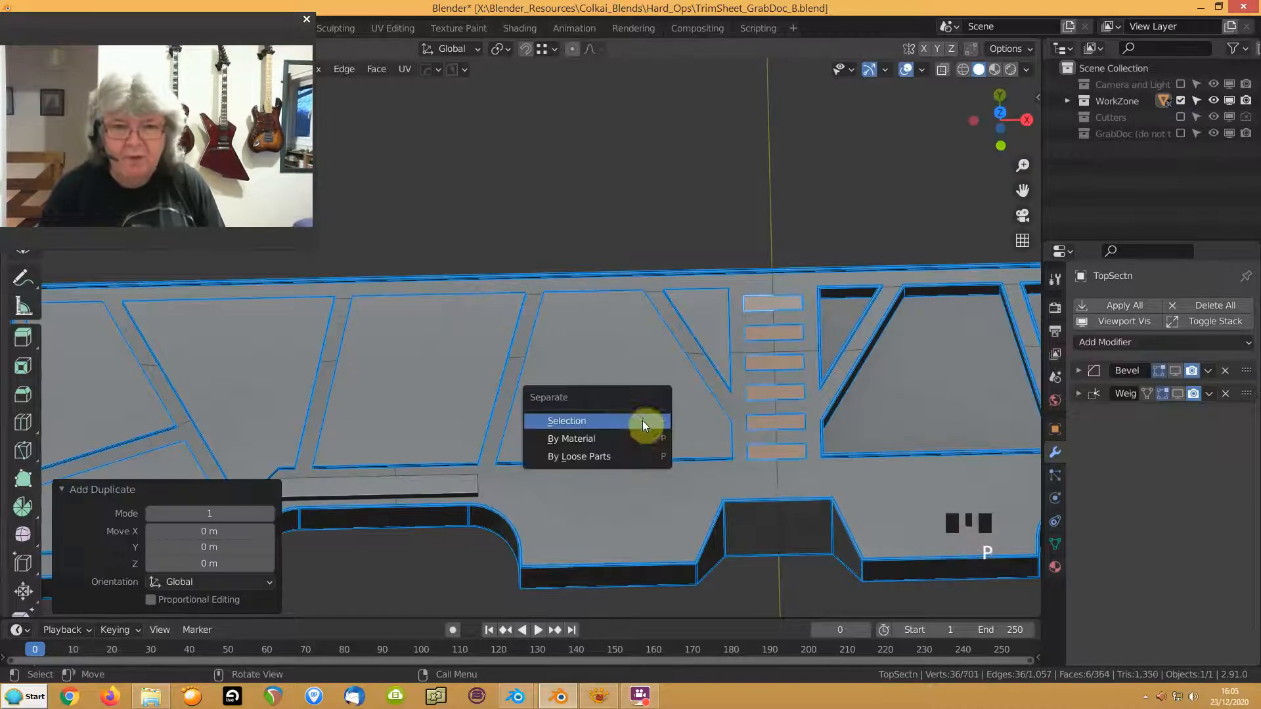
left_click(643, 421)
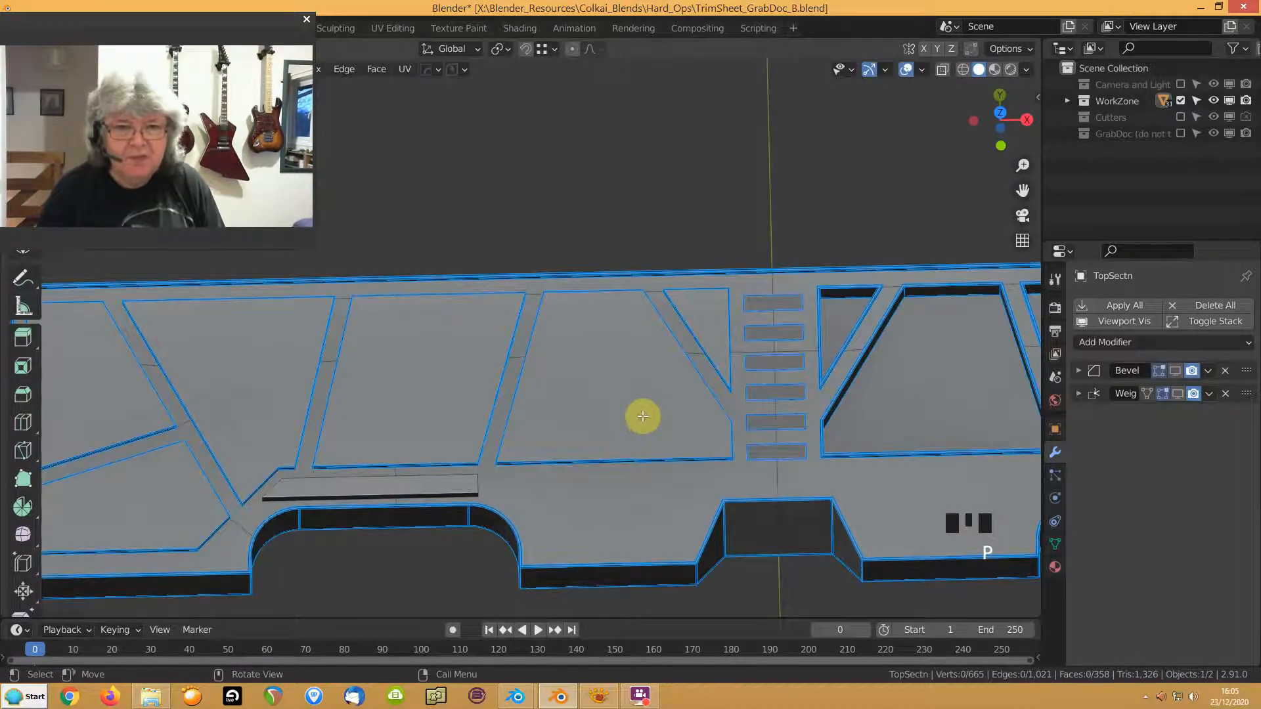
Dissolve the six angular panel faces on the left half together with their adjoining edge faces into clean flat faces
left_click(704, 322)
left_click(588, 391, "shift")
left_click(413, 394, "shift")
left_click(273, 386, "shift")
middle_click_drag(183, 388, 380, 344, "shift")
left_click(380, 344, "shift")
left_click(432, 444, "shift")
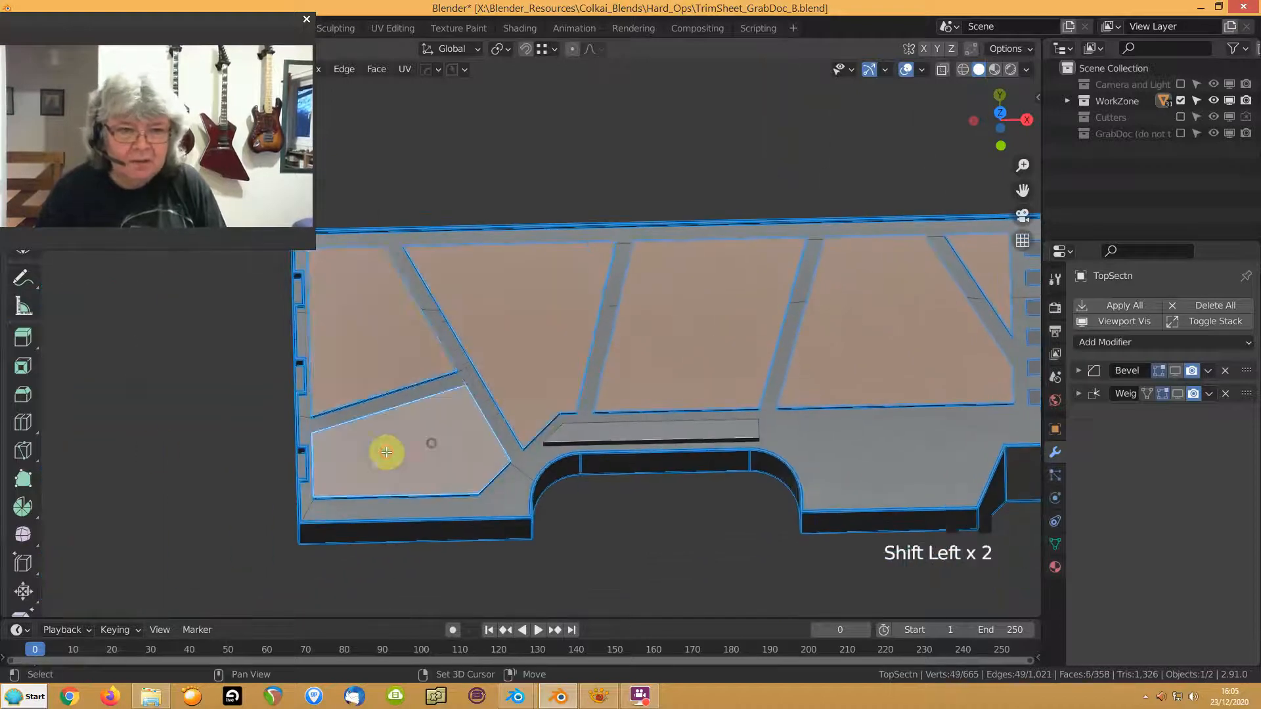
key("ctrl+KP_Add")
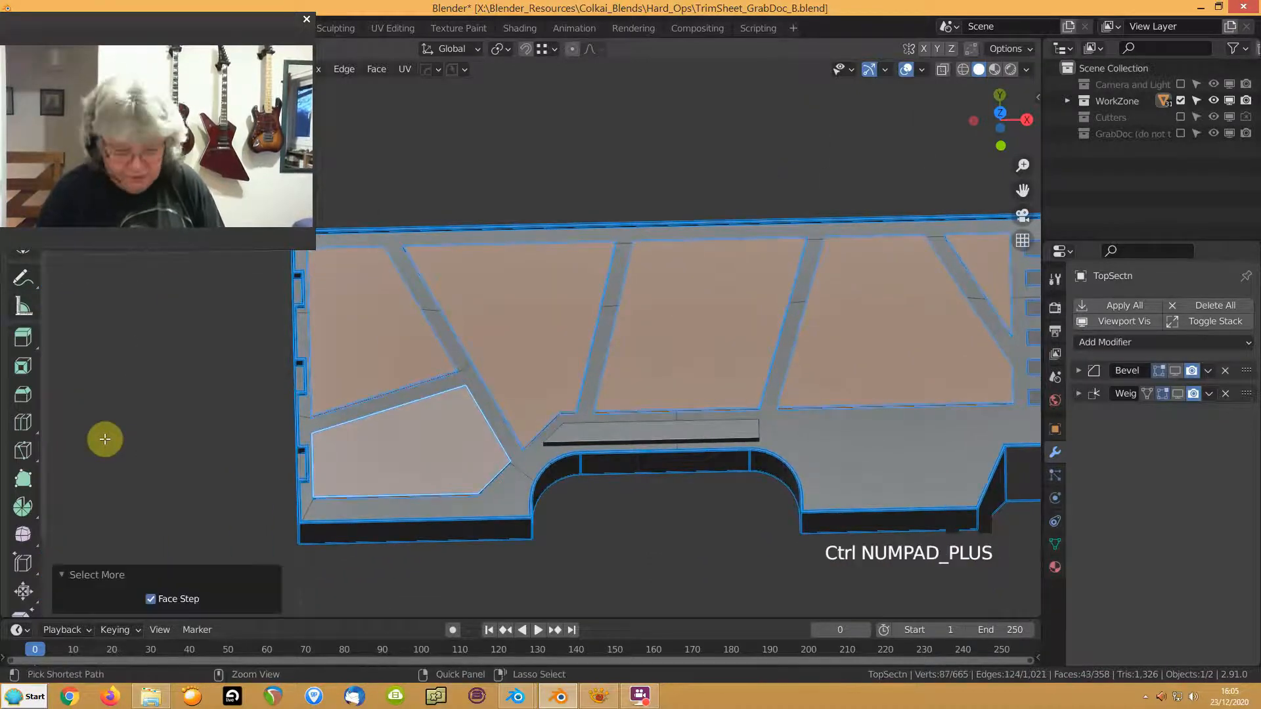
key("ctrl+x")
Duplicate the six flattened angular panel faces in place and separate the copies into their own object
middle_click_drag(590, 396, 467, 436, "shift")
scroll(468, 436, "down", 1, "shift")
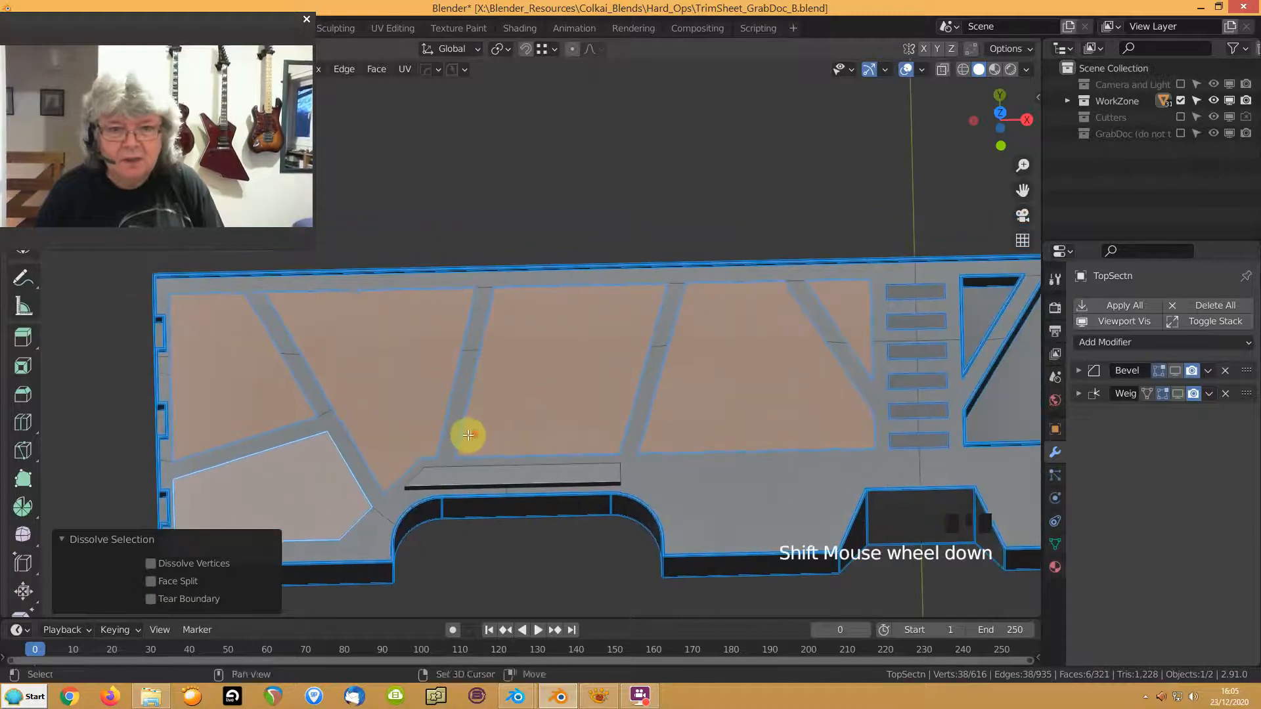
key("shift+d")
key("p")
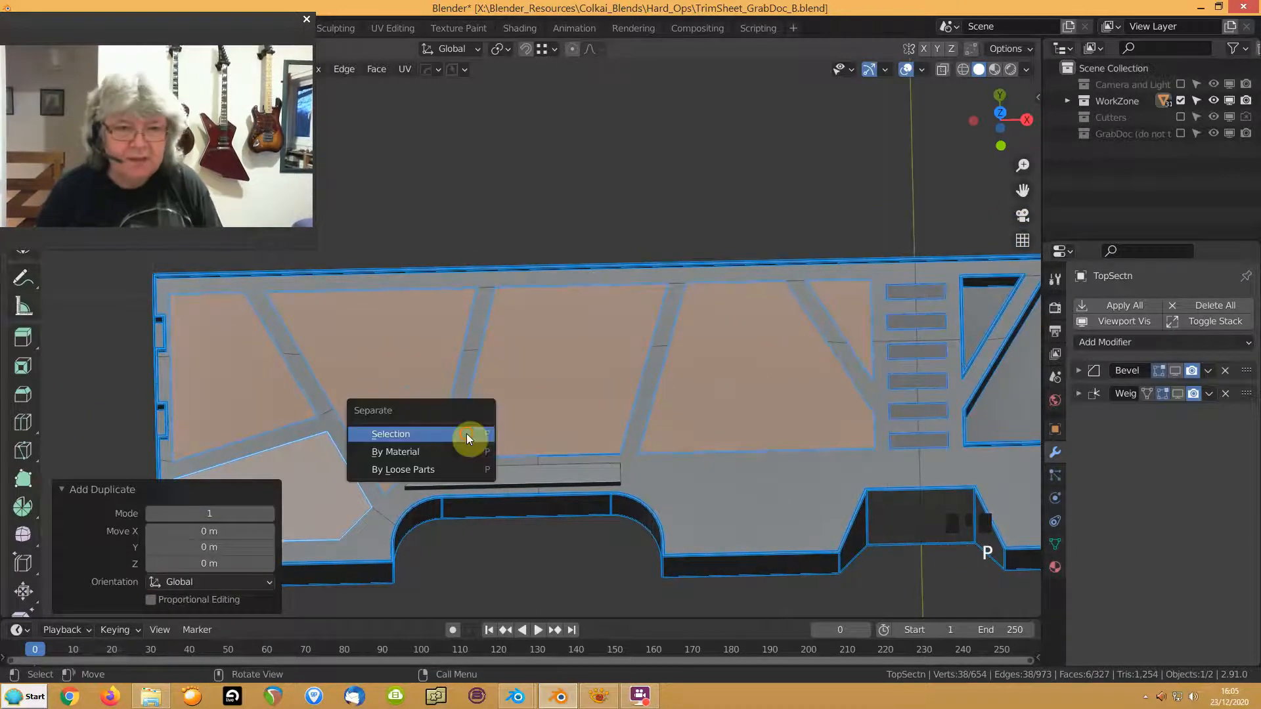
left_click(464, 429)
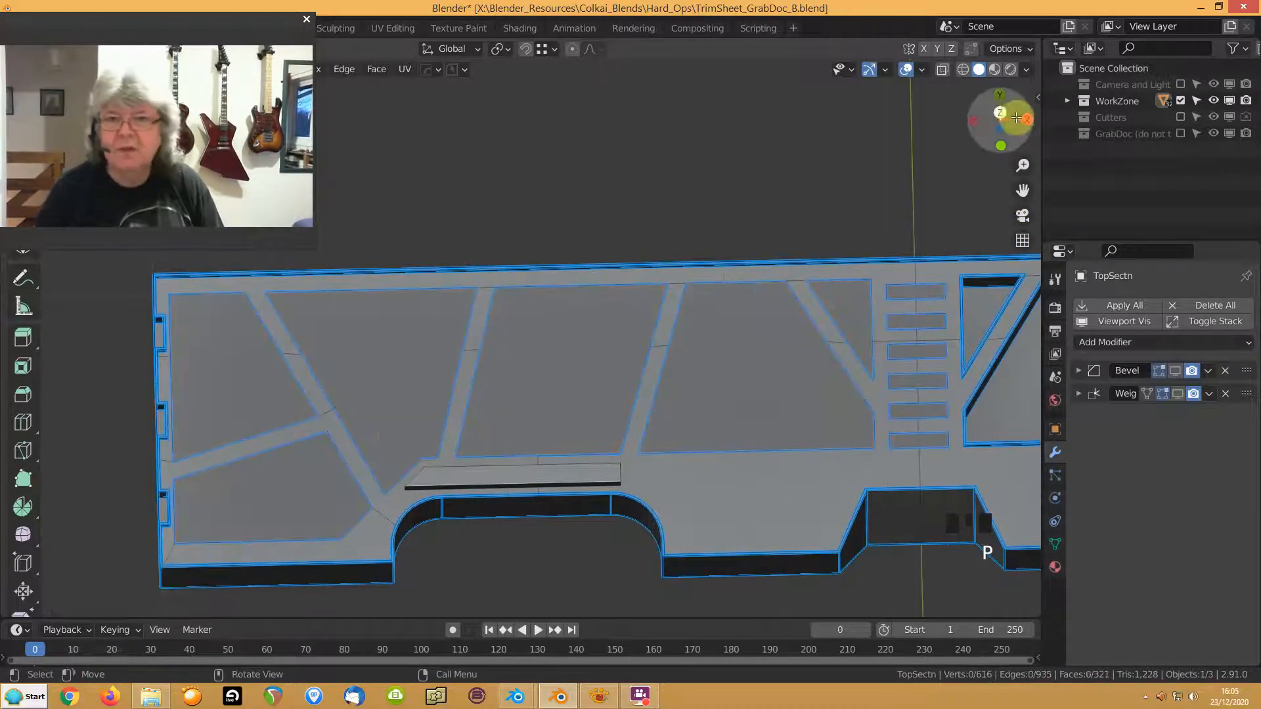
Try to dissolve the linked flat top faces, expanded twice into the neighbouring faces, into one surface
mouse_move(366, 431)
middle_mouse_down()
mouse_move(366, 403)
mouse_move(366, 417)
middle_mouse_up()
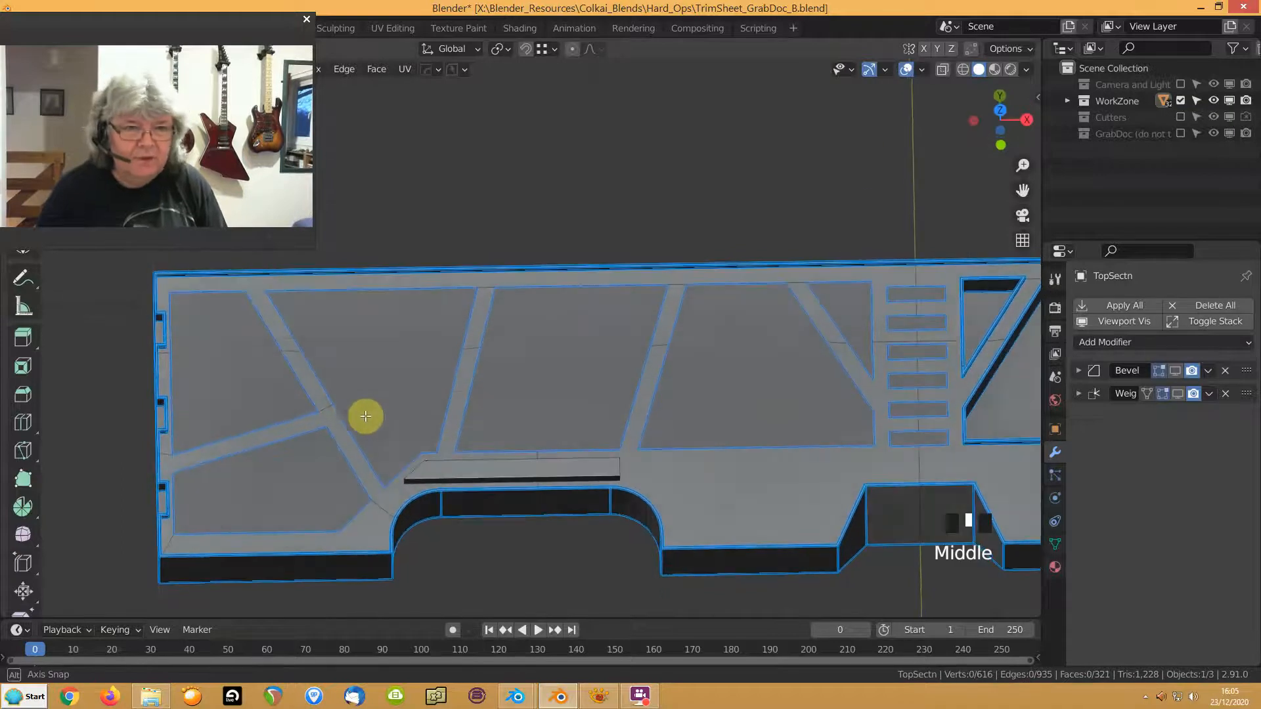
left_click(417, 399)
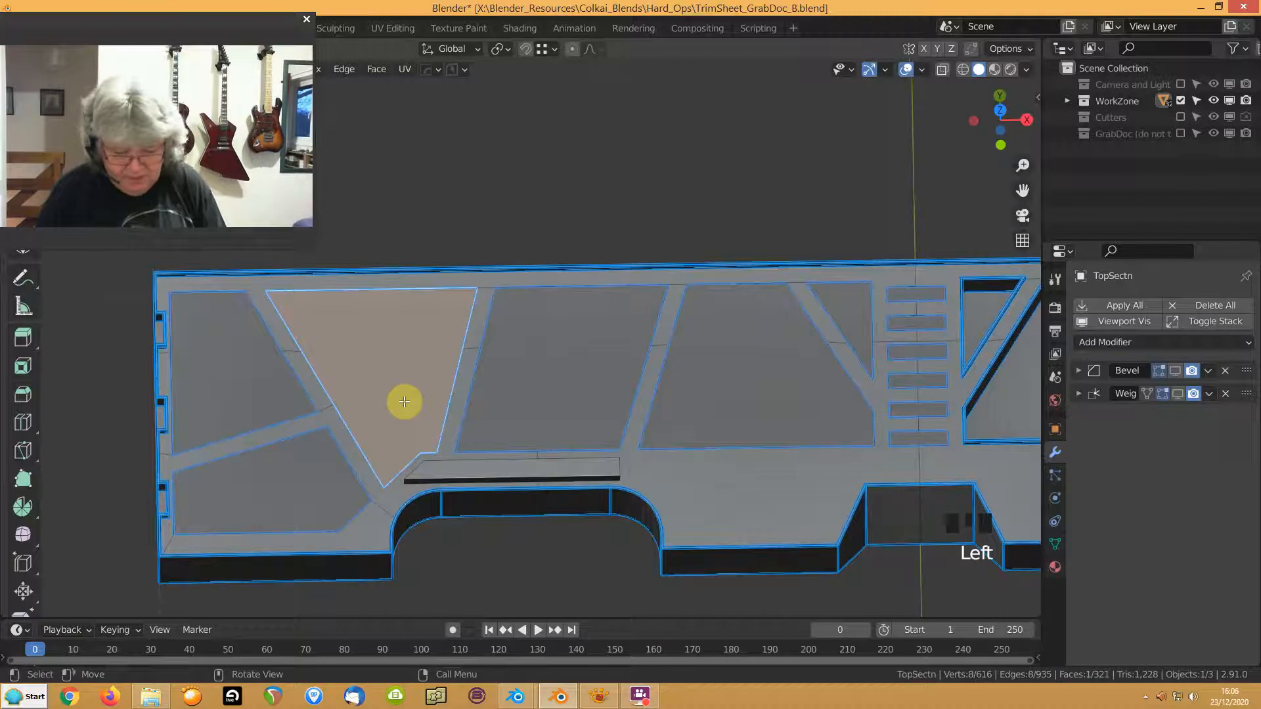
key("shift+ctrl+alt+f")
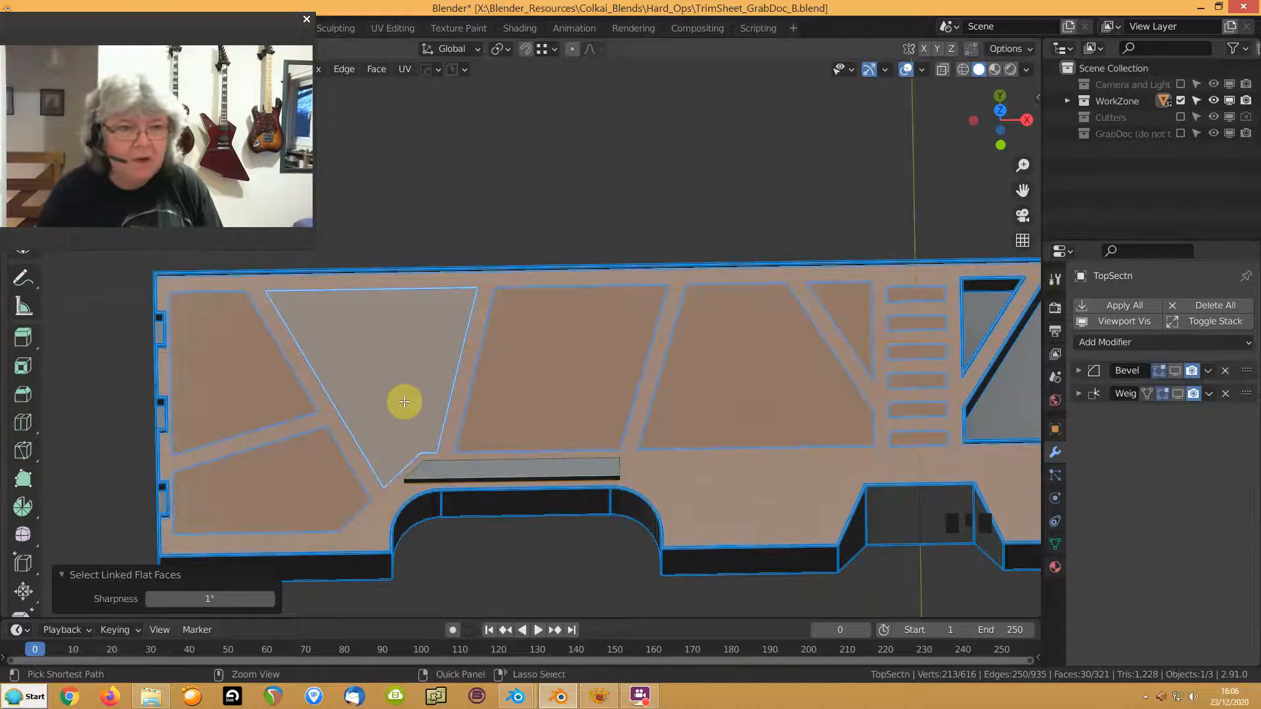
key("ctrl+KP_Add")
key("ctrl+KP_Add")
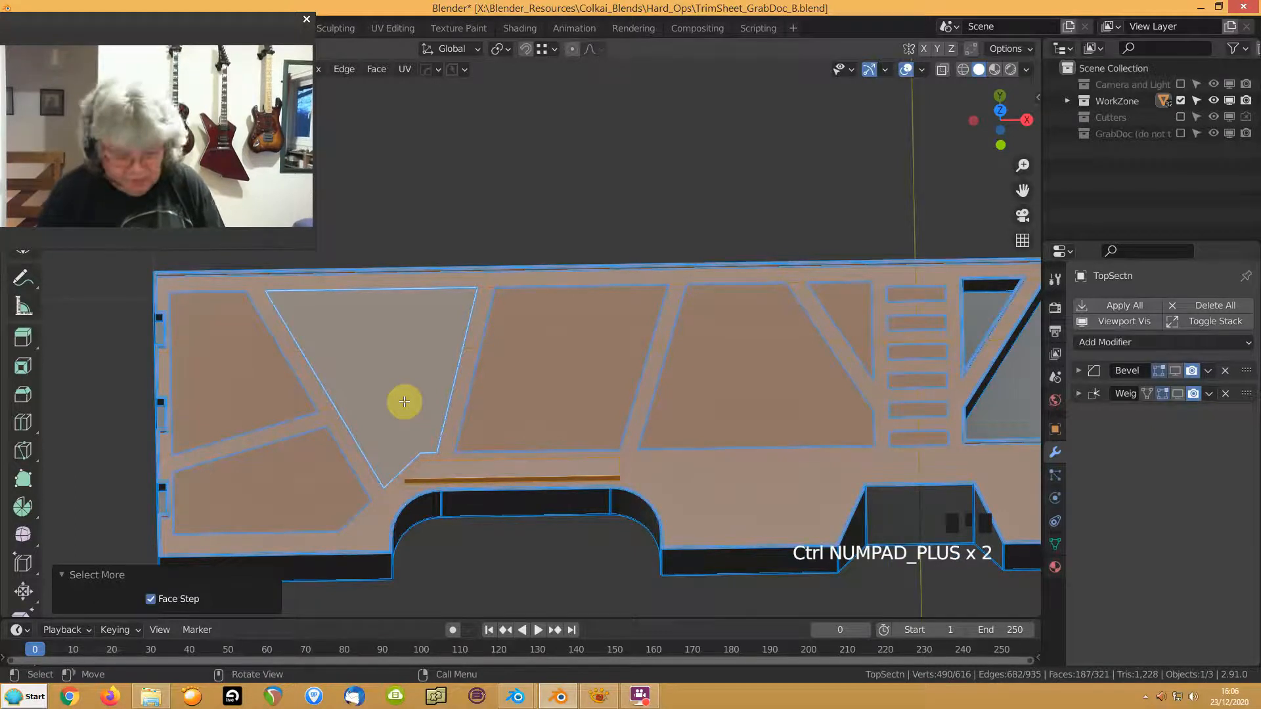
key("ctrl+x")
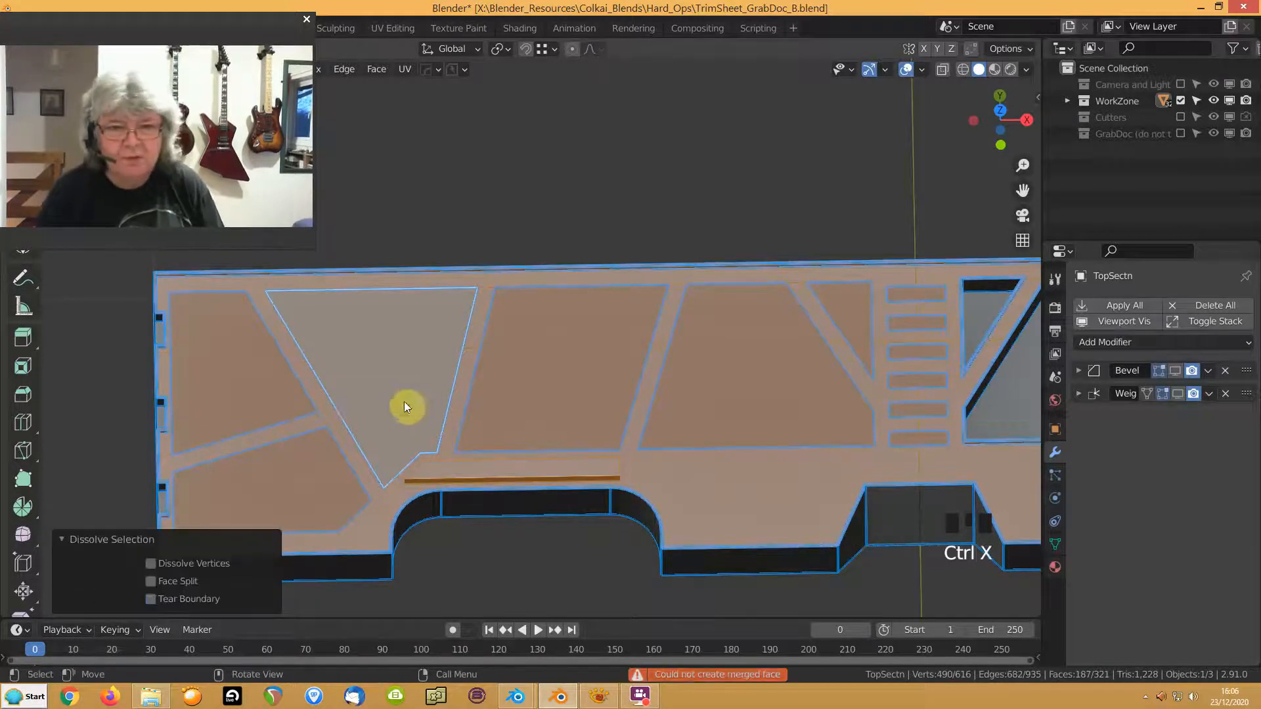
Dissolve the narrow strip above the left arch into a flat face and separate an in-place duplicate of it
left_click(503, 466)
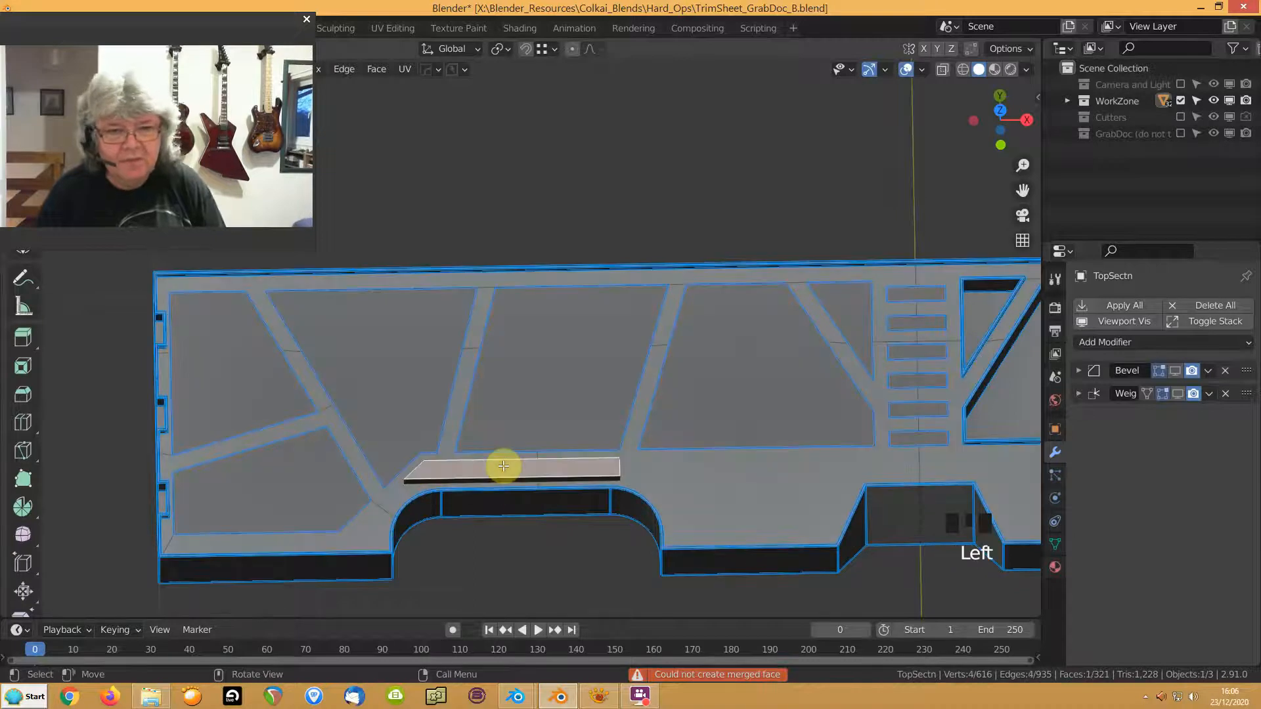
key("ctrl+KP_Add")
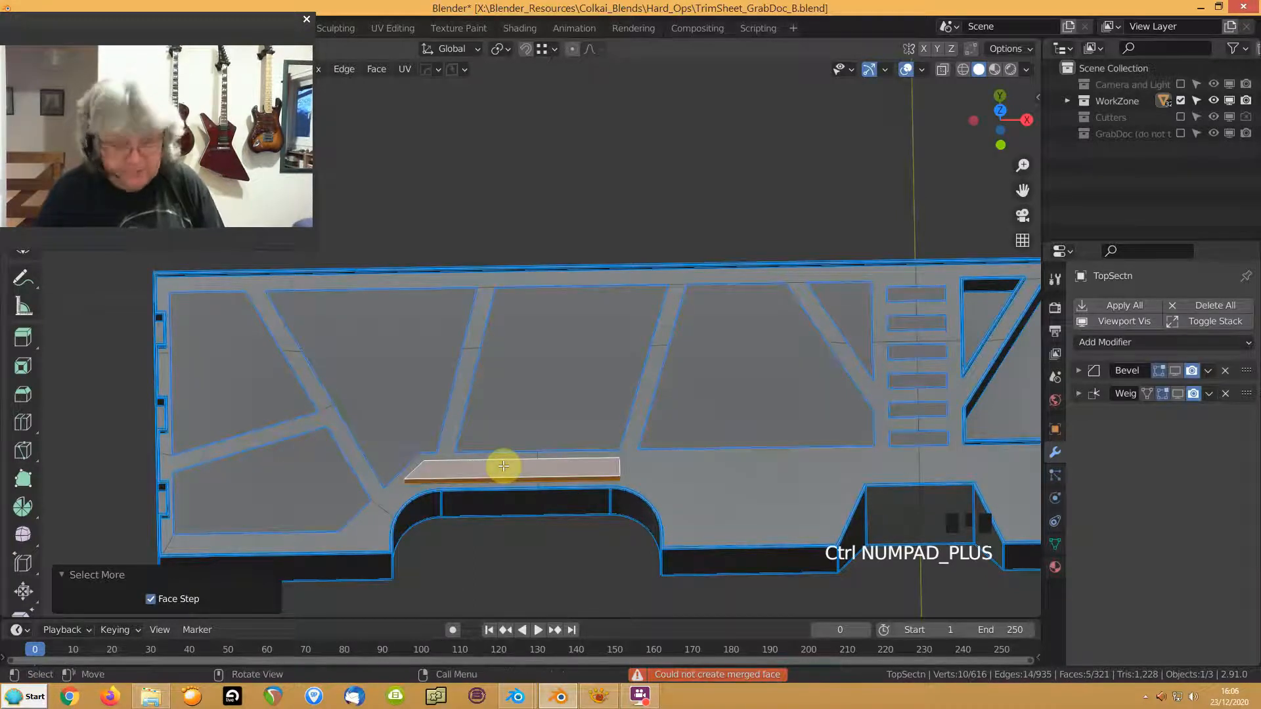
key("ctrl+x")
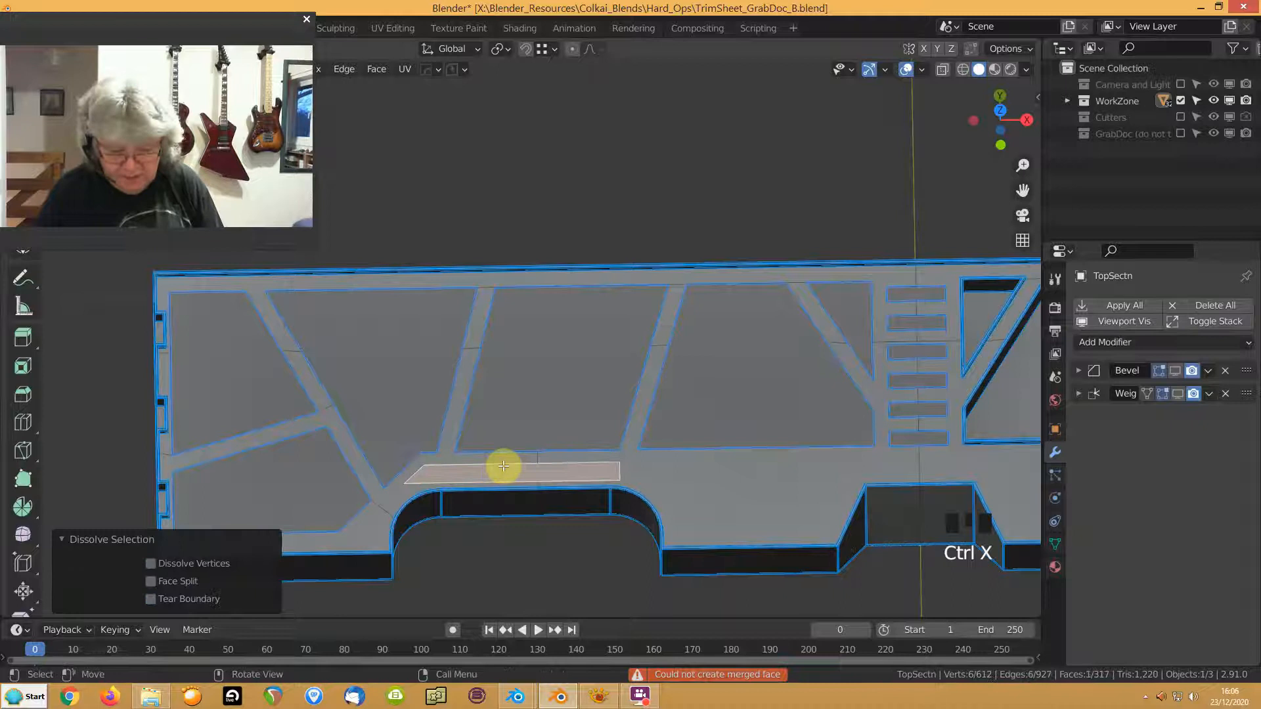
key("shift+d")
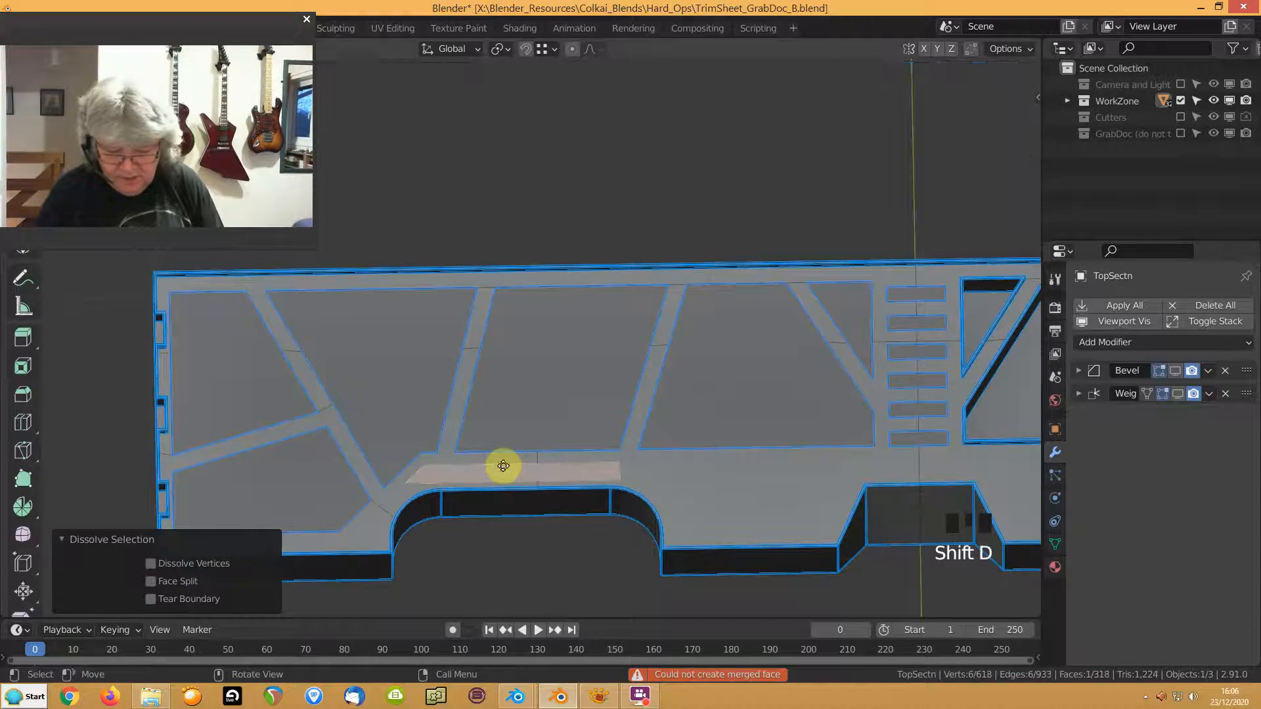
right_click(503, 466)
key("p")
left_click(503, 466)
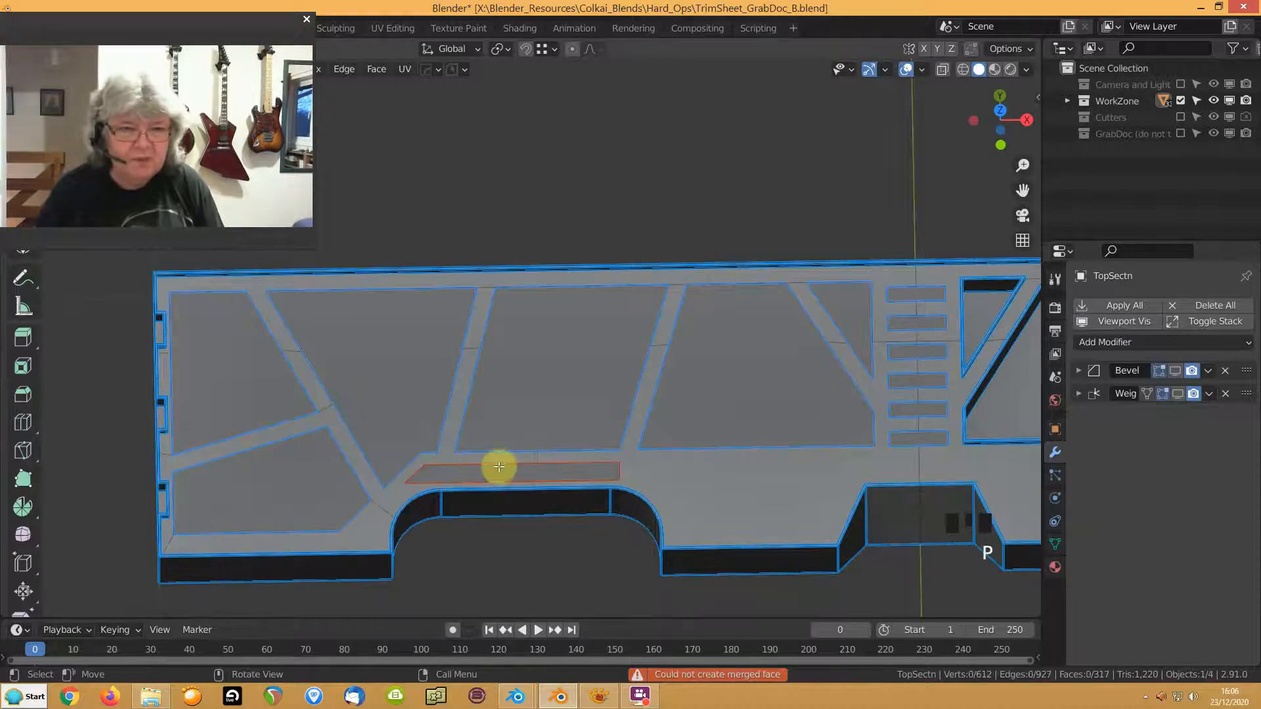
left_click(497, 463)
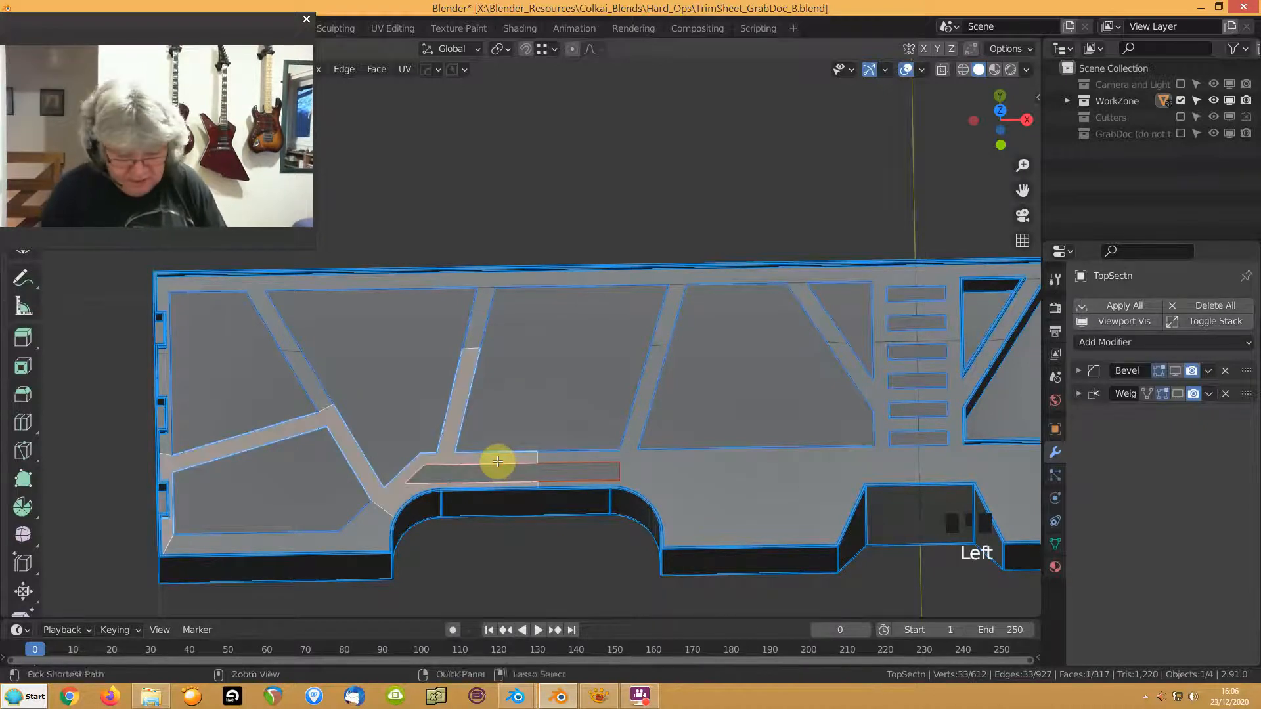
key("shift+ctrl+alt+f")
key("ctrl+KP_Add")
key("ctrl+KP_Add")
key("ctrl+KP_Add")
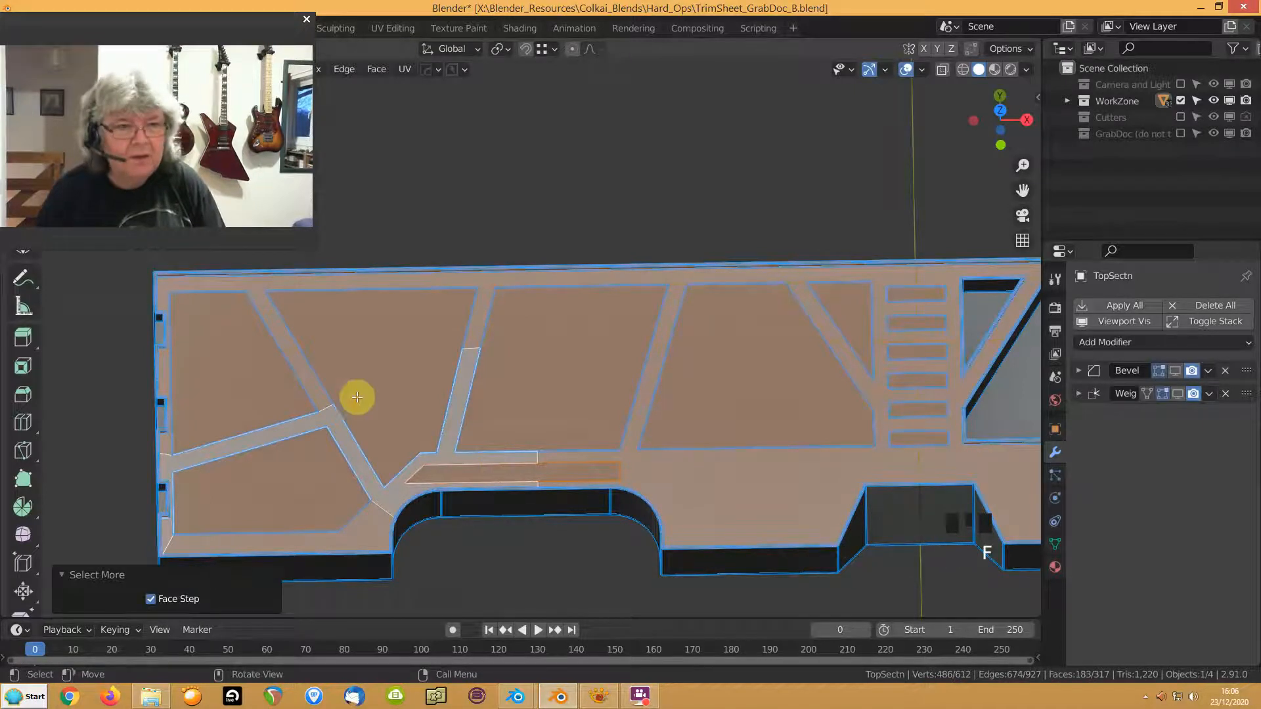
key("ctrl+KP_Add")
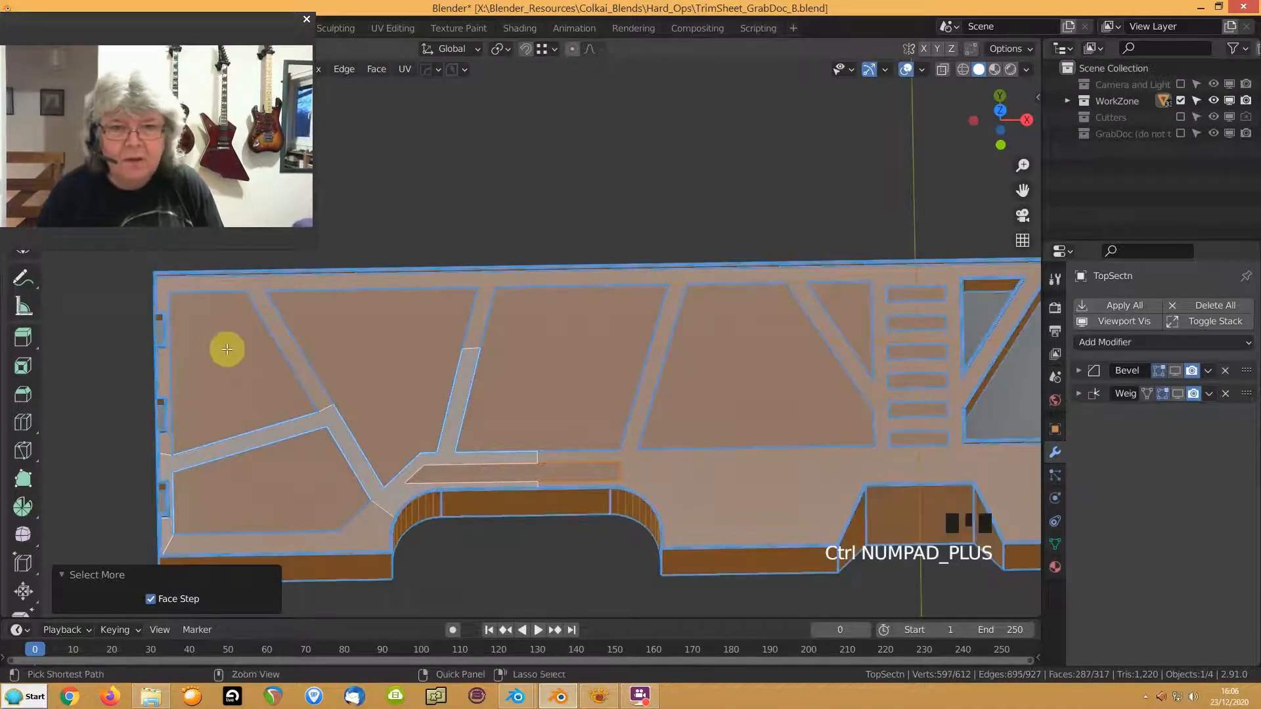
key("ctrl+KP_Subtract")
middle_click_drag(223, 340, 407, 351, "shift")
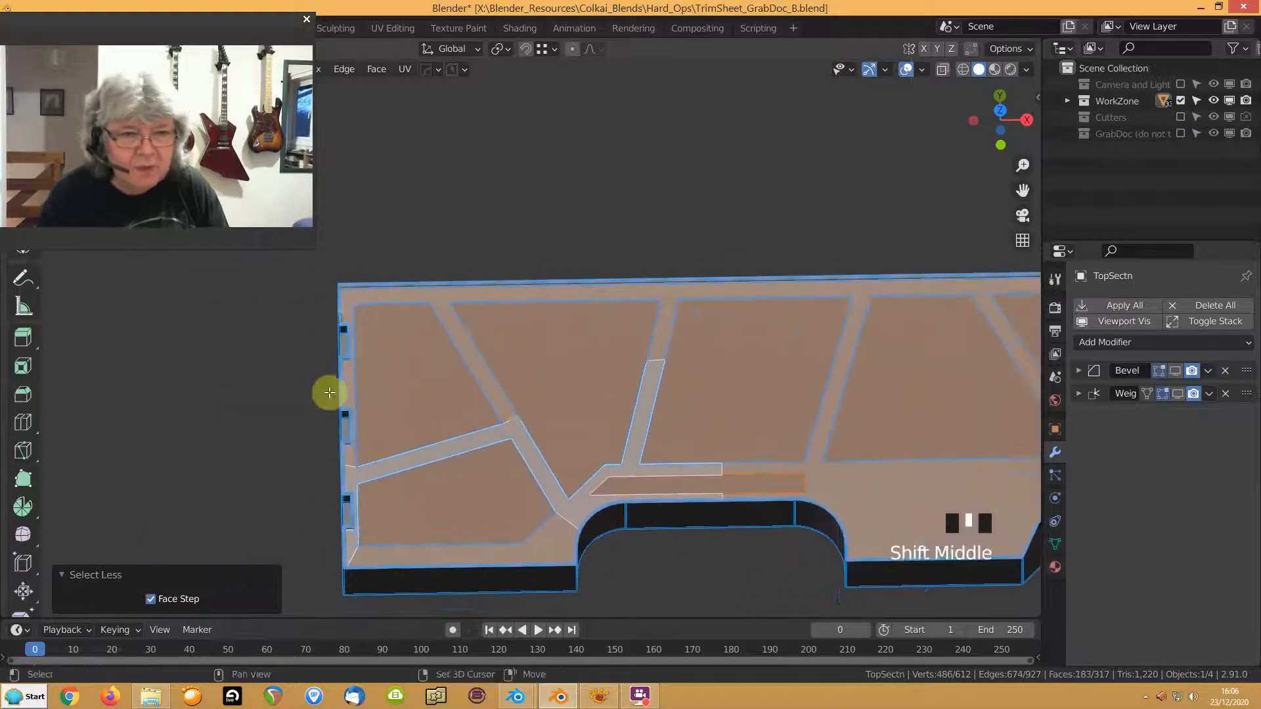
scroll(289, 410, "up", 4)
middle_click_drag(162, 416, 418, 344, "shift")
scroll(341, 422, "up", 3)
scroll(344, 422, "down", 5)
Try to dissolve the linked flat top faces and surrounding rim, starting from the trapezoid face at the panel's left end
left_click(514, 323)
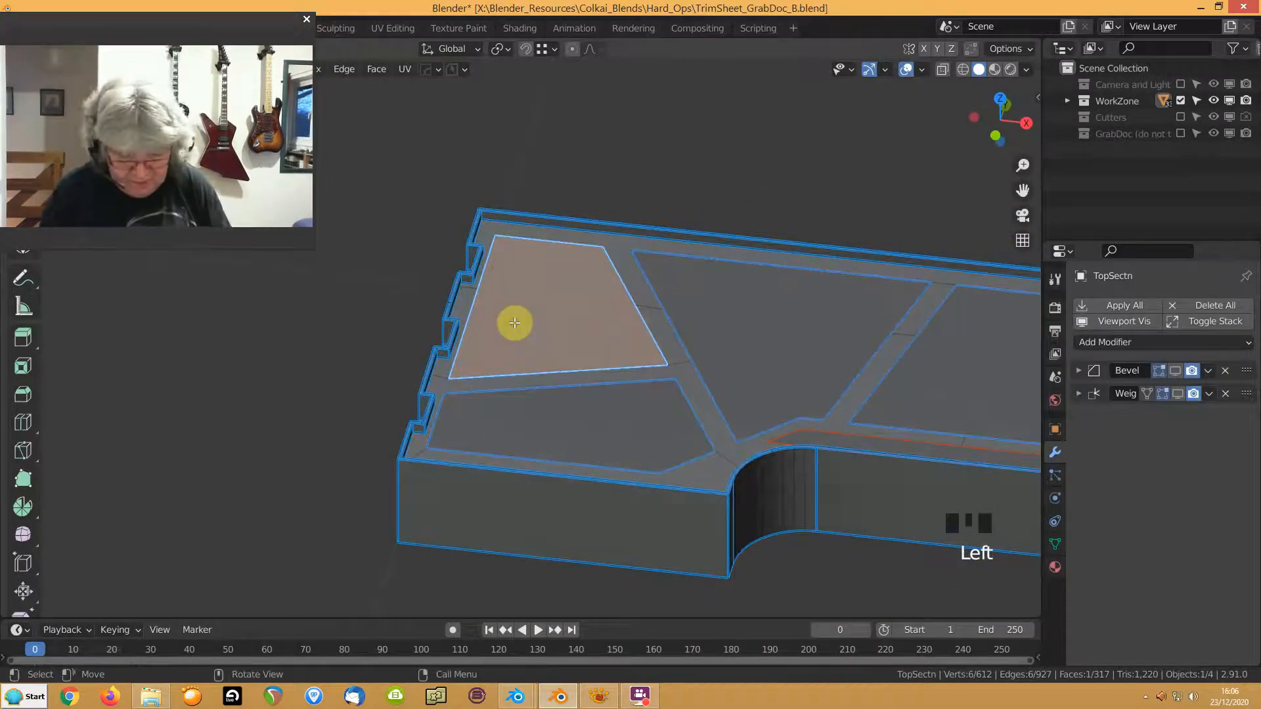
key("ctrl+shift+alt+f")
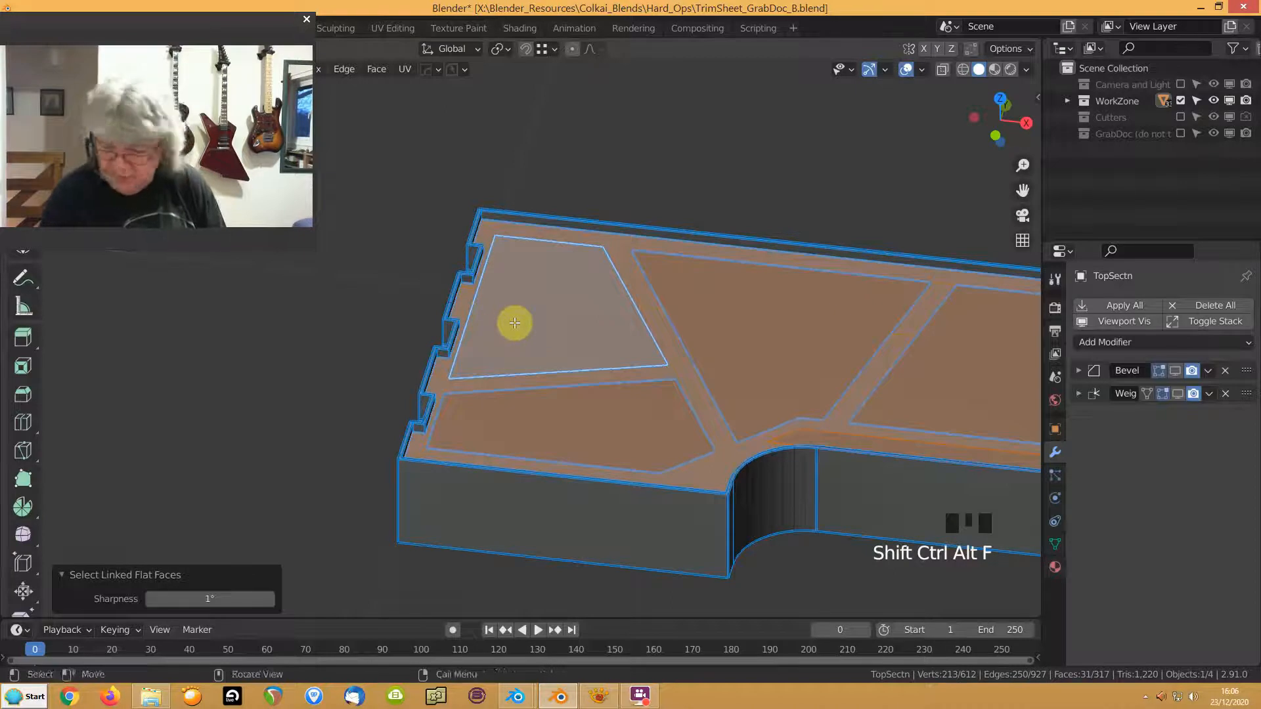
key("ctrl+KP_Add")
key("ctrl+KP_Add")
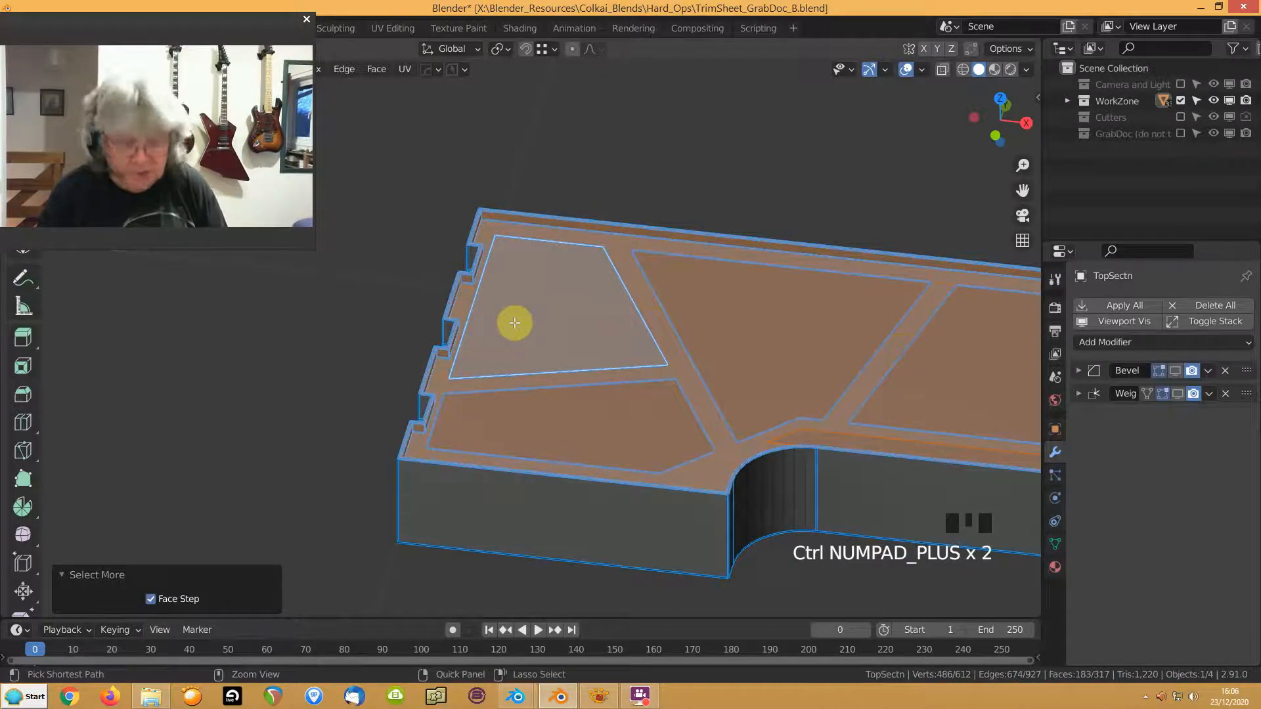
key("ctrl+x")
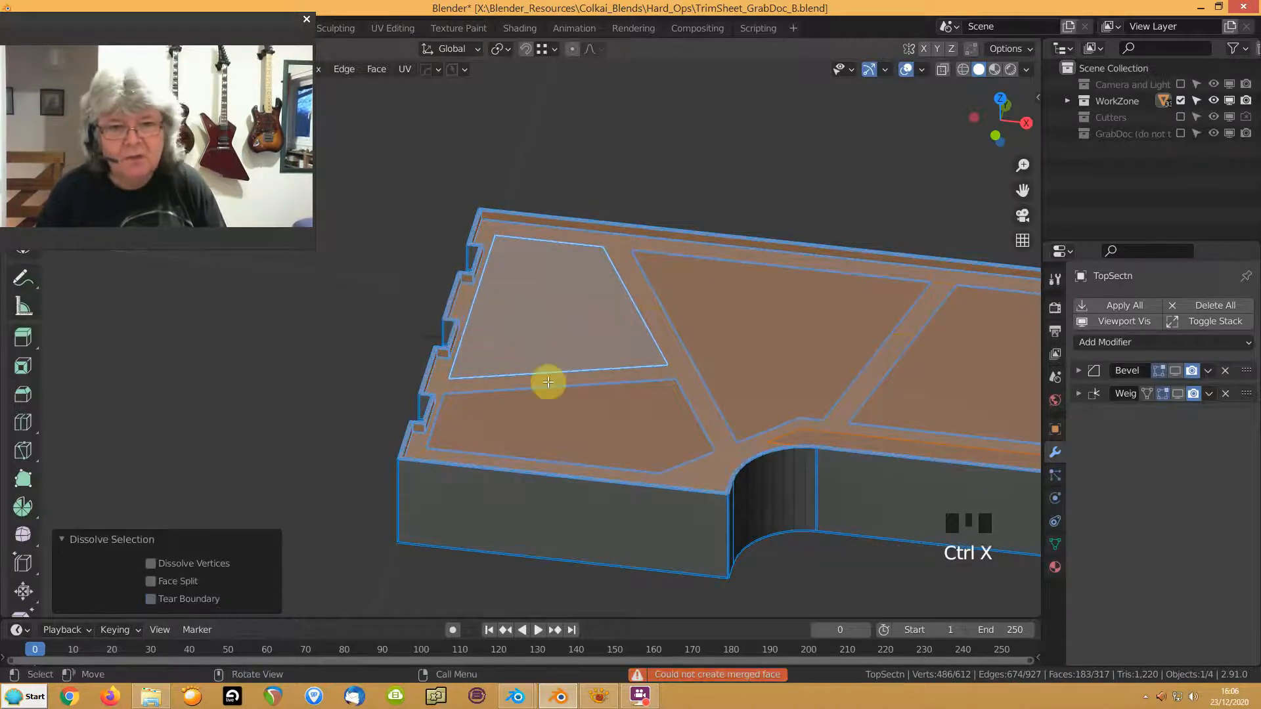
Symmetrize the whole mesh across the X axis so the cleaned left half replaces the right half
middle_click_drag(547, 382, 501, 422, "shift")
scroll(509, 419, "down", 6)
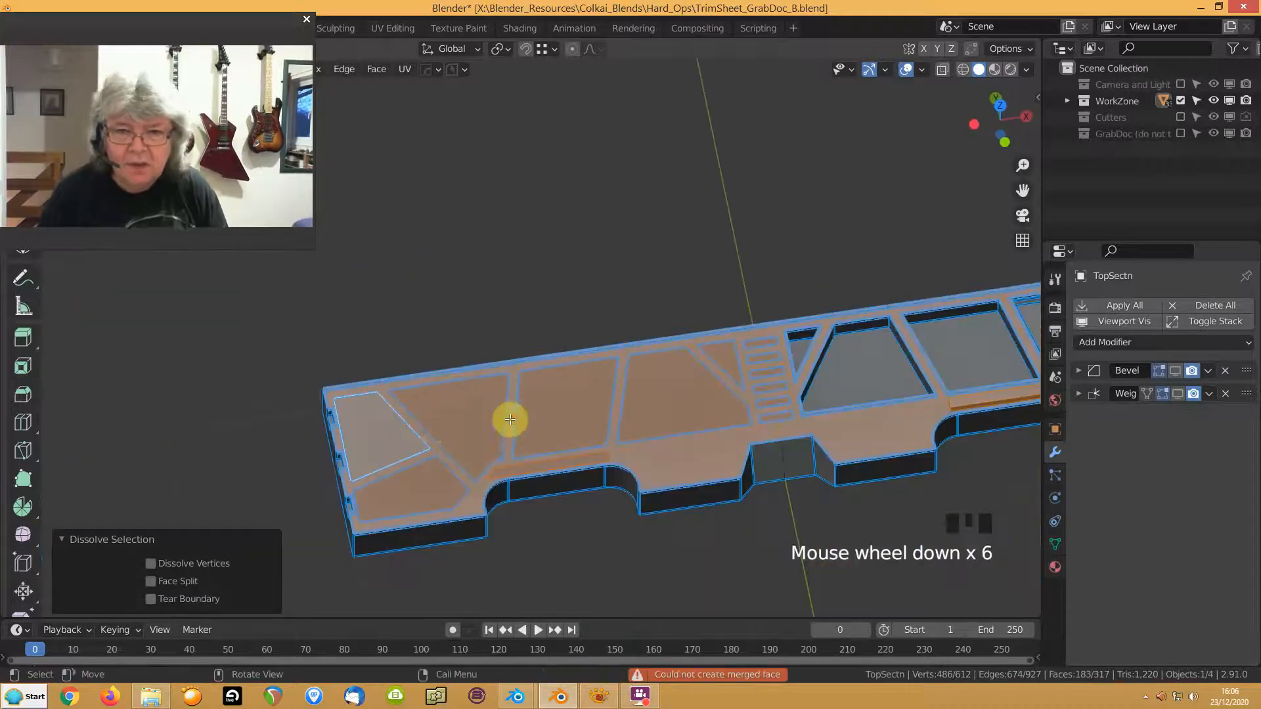
left_click(412, 434)
key("a")
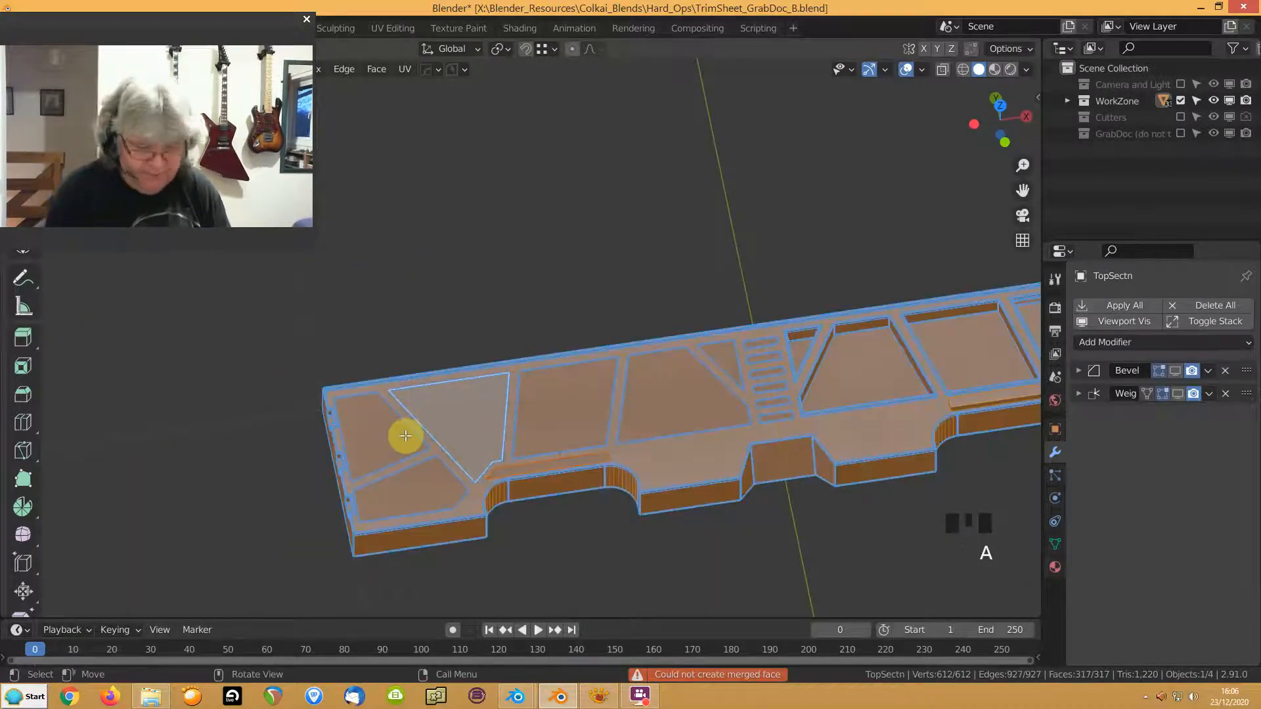
key("alt+x")
scroll(644, 450, "down", 3)
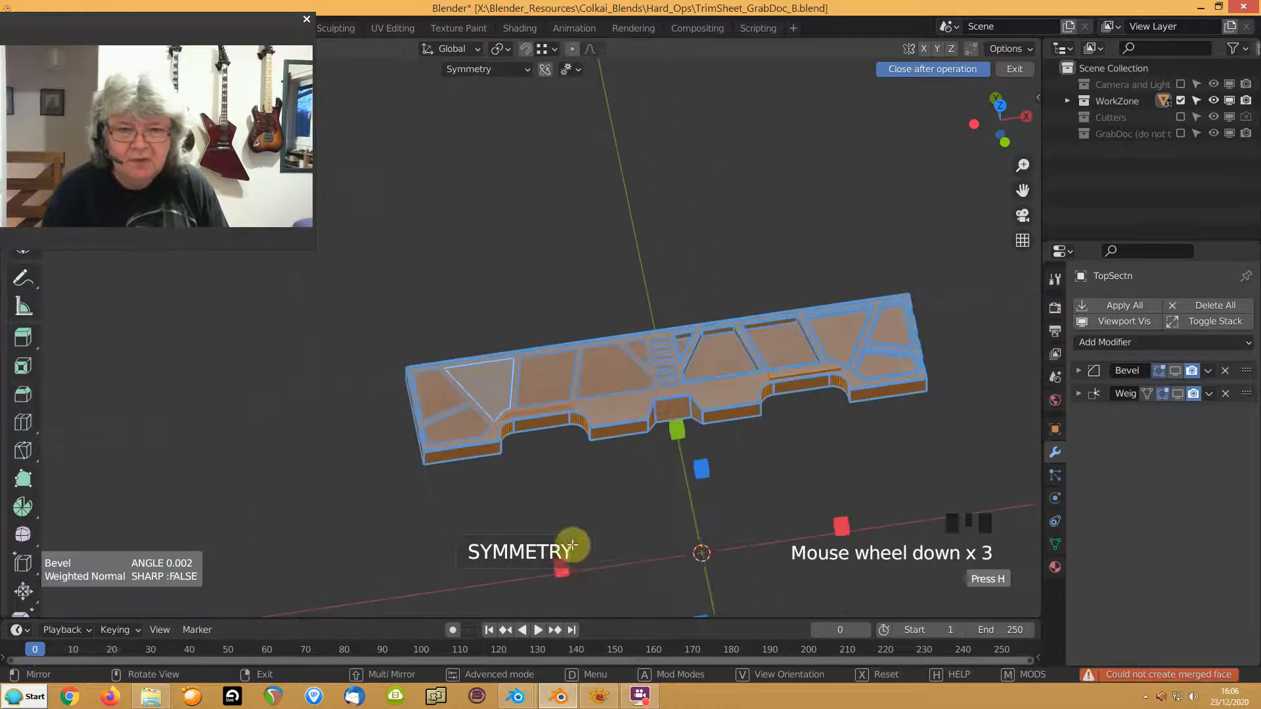
left_click(560, 571)
Select the flat faces linked to the trapezoid at the panel's left end, grow the selection three times, and dissolve them into one face
scroll(439, 433, "up", 4)
scroll(440, 433, "up", 2)
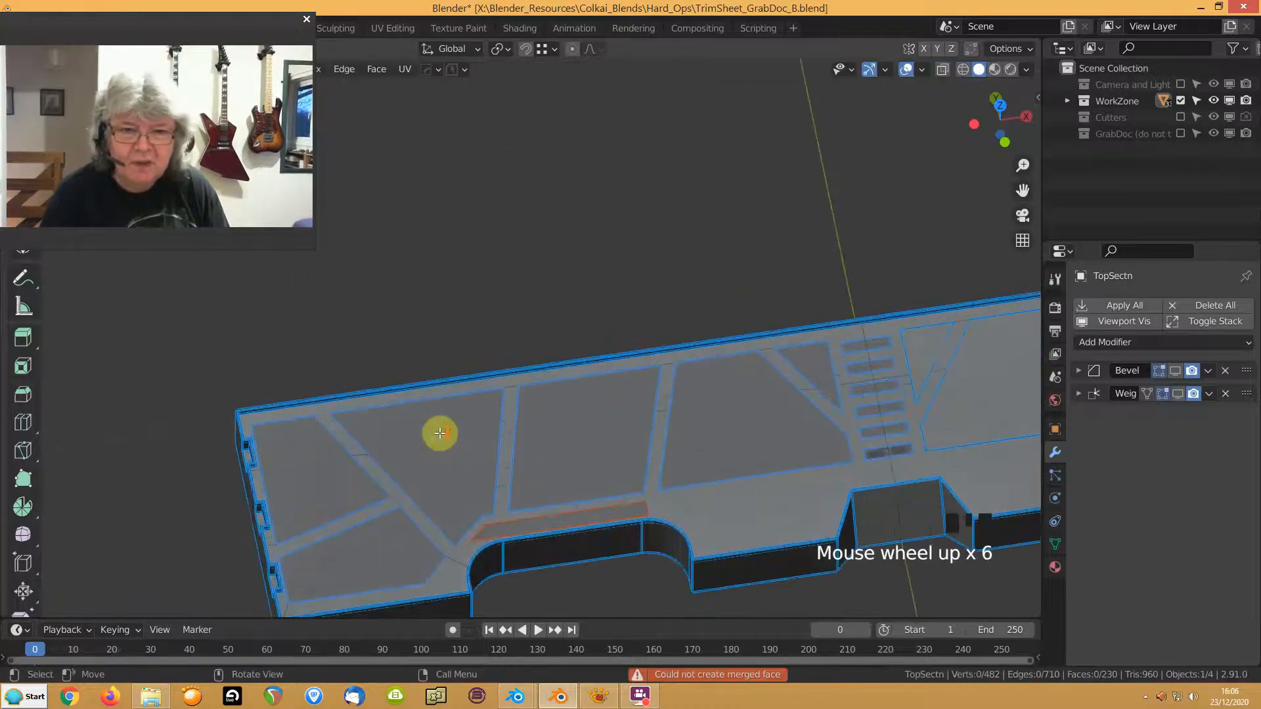
middle_click_drag(521, 445, 397, 422, "shift")
left_click(381, 424)
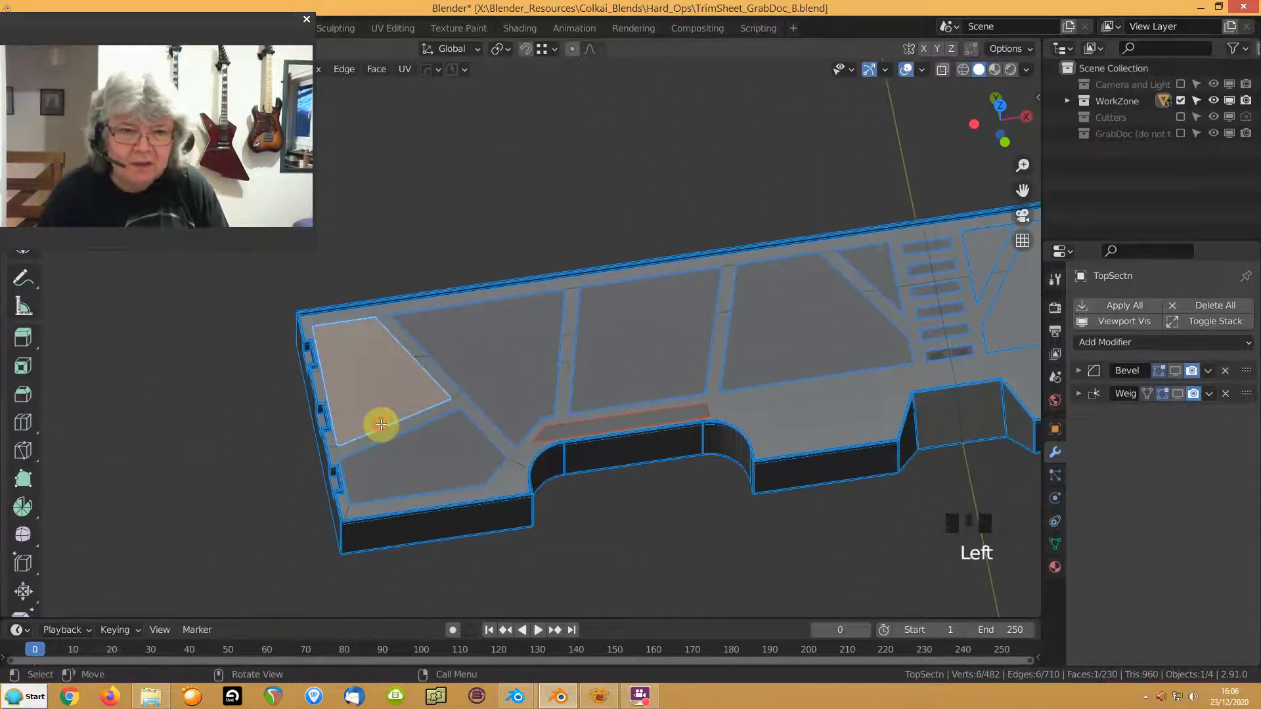
key("shift+ctrl+alt+f")
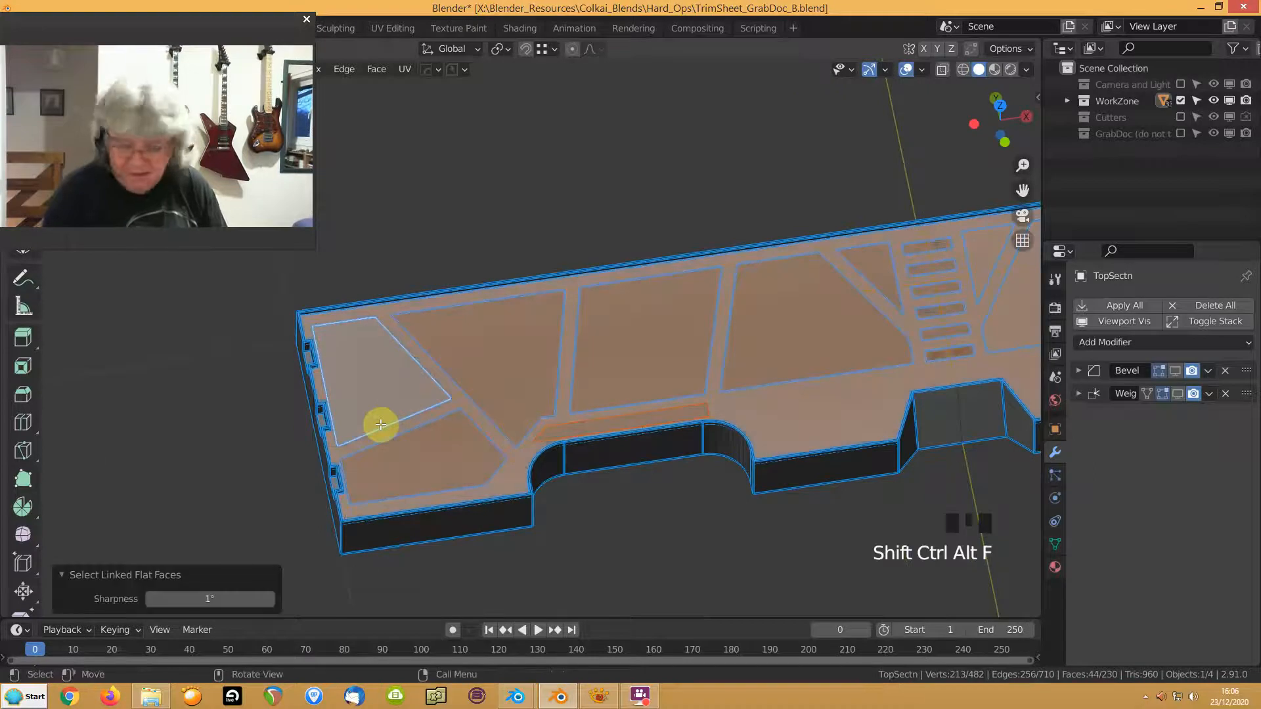
key("ctrl+KP_Add")
key("ctrl+KP_Add")
key("ctrl+KP_Add")
key("ctrl+x")
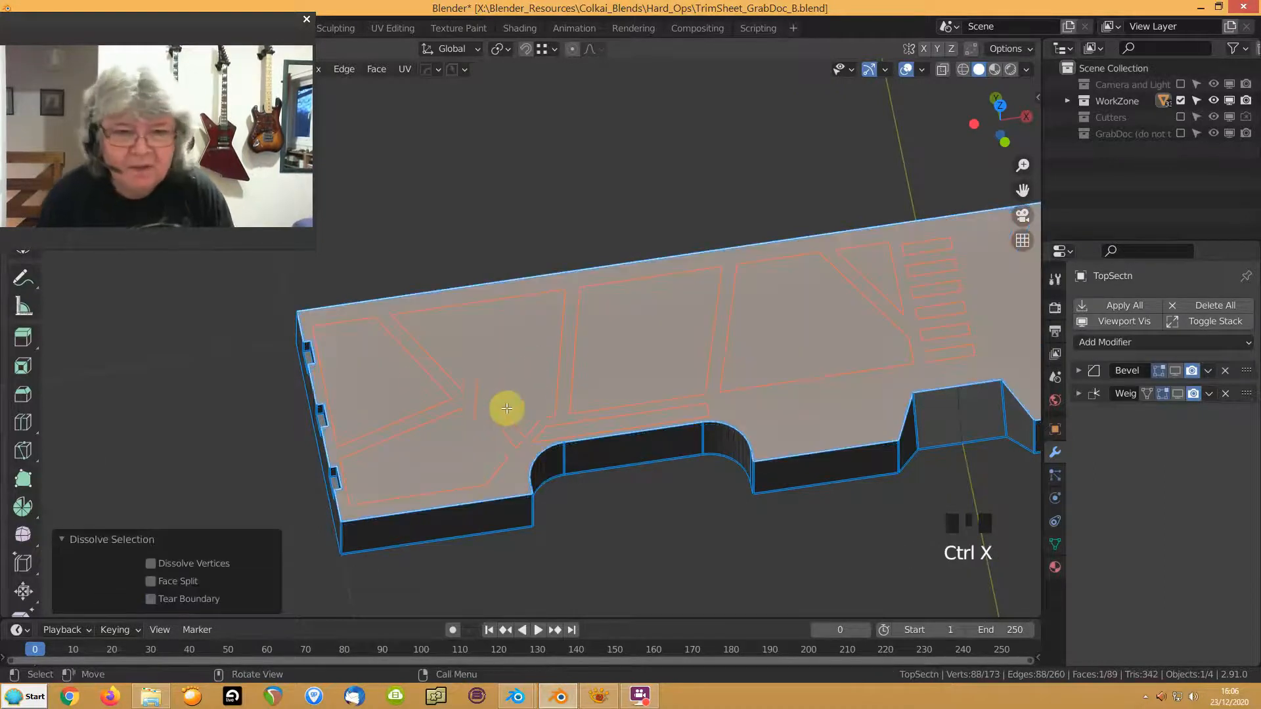
Dissolve the stray vertices on the top edge beside the notches in the panel's left end
middle_click_drag(656, 353, 487, 415, "shift")
key("KP_7")
scroll(432, 426, "up", 3)
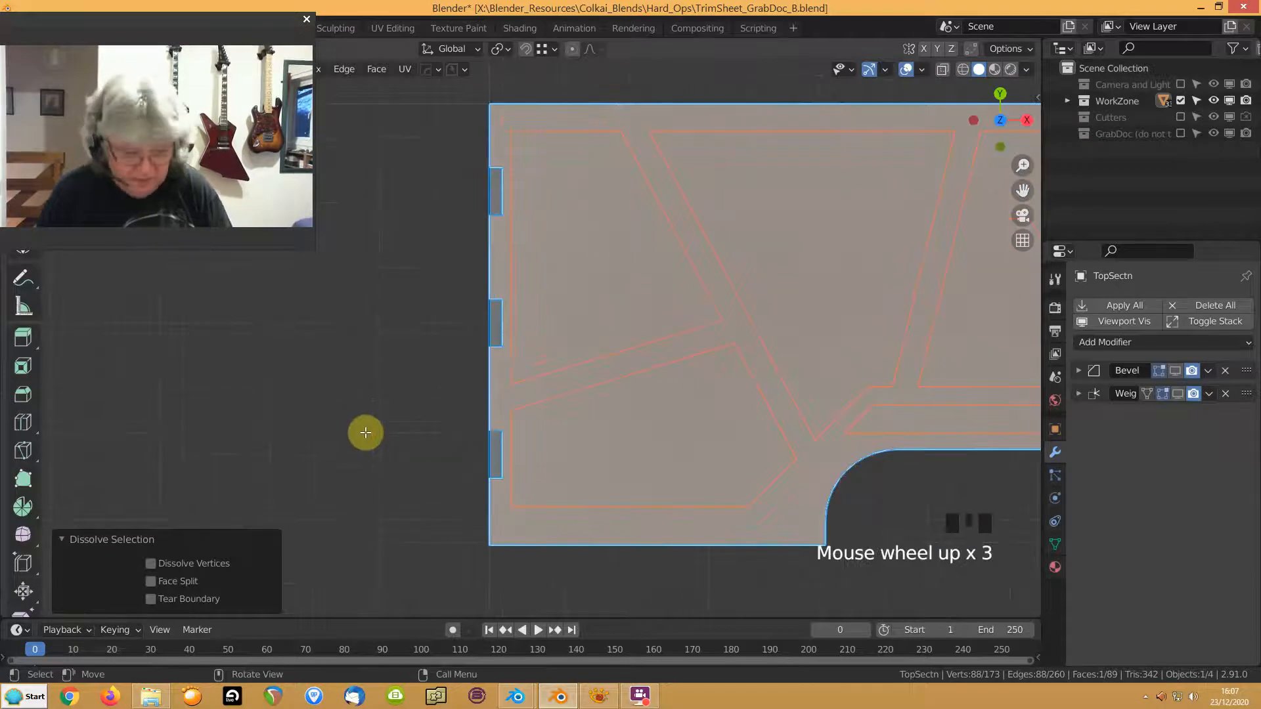
key("1")
left_click(495, 403)
middle_click_drag(442, 442, 560, 348)
scroll(518, 425, "up", 7)
scroll(560, 388, "up", 8)
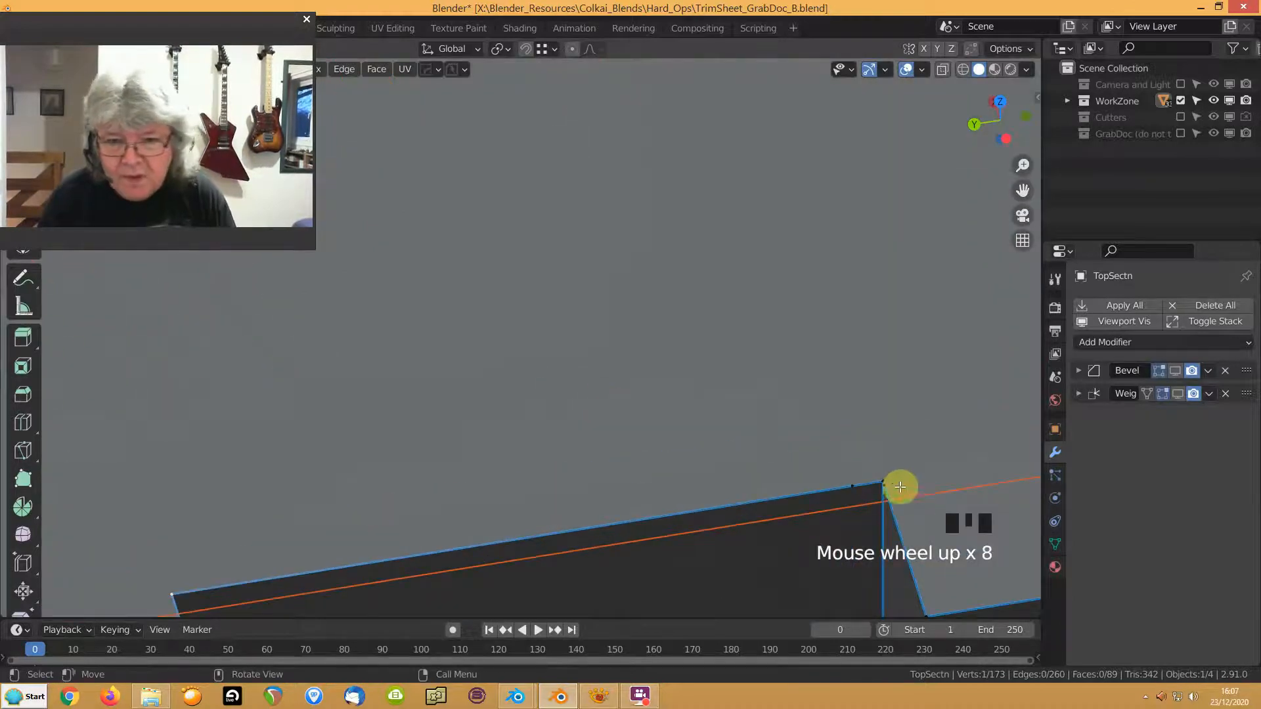
middle_click_drag(853, 526, 853, 422)
left_click(778, 385)
left_click(668, 375, "ctrl")
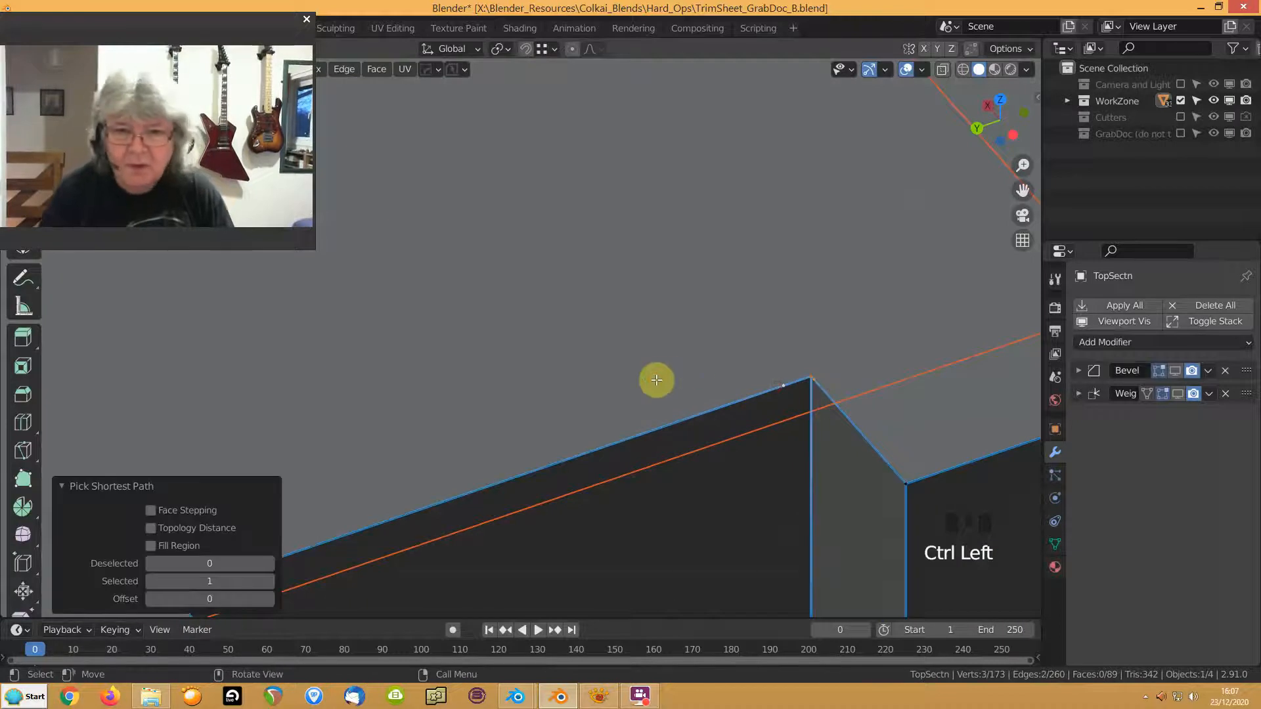
left_click(817, 386)
key("ctrl+x")
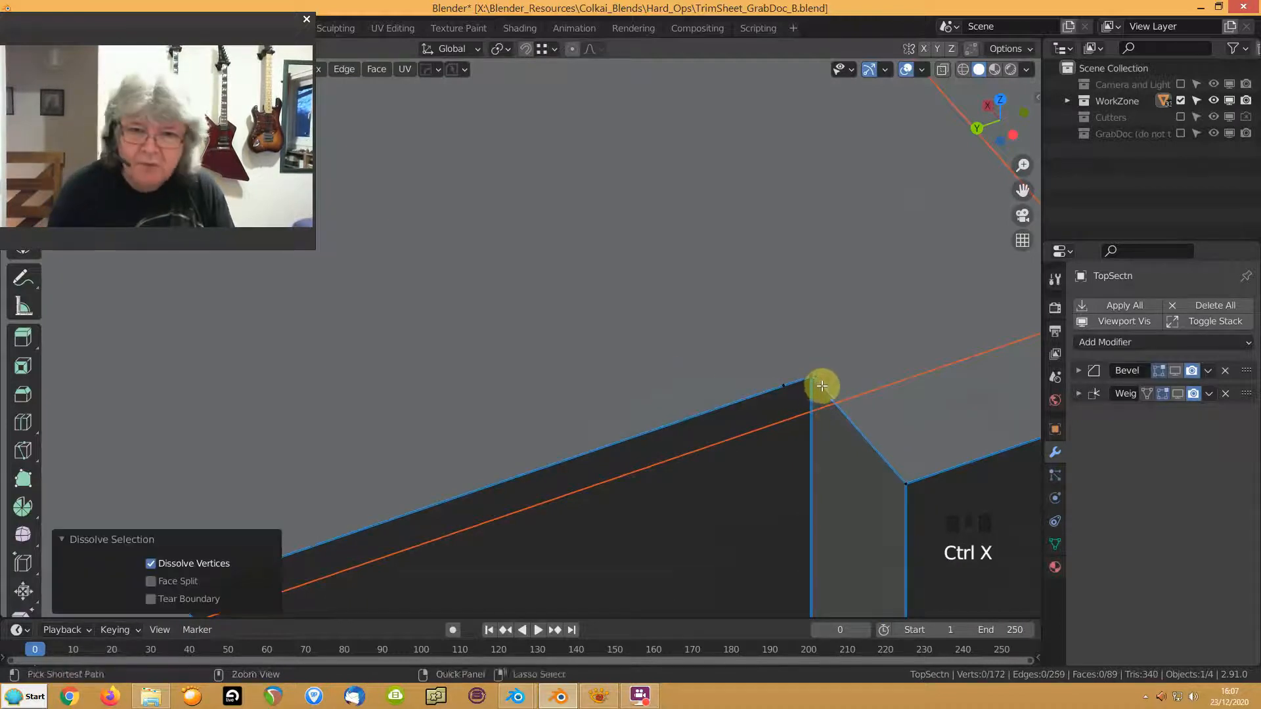
scroll(715, 416, "down", 7)
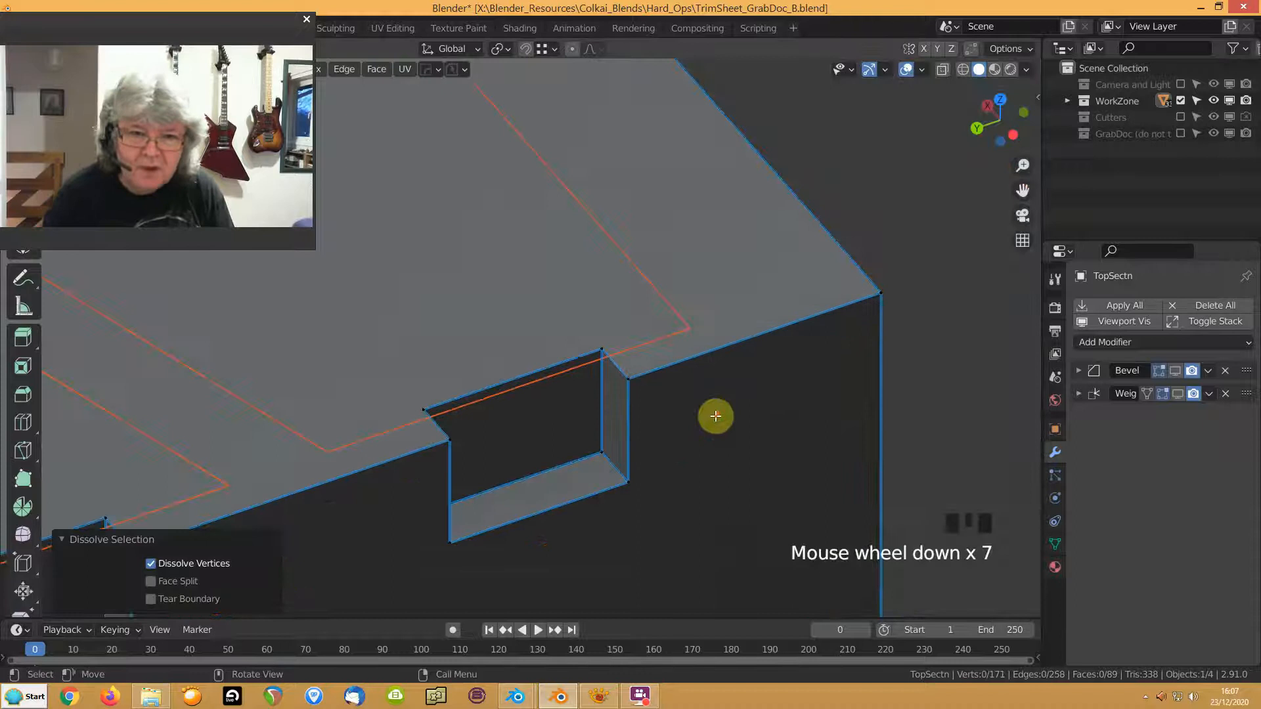
scroll(715, 415, "down", 3)
Inset the panel's merged top face by about 0.013 m with boundary and even offset on
middle_click_drag(755, 391, 591, 424)
key("3")
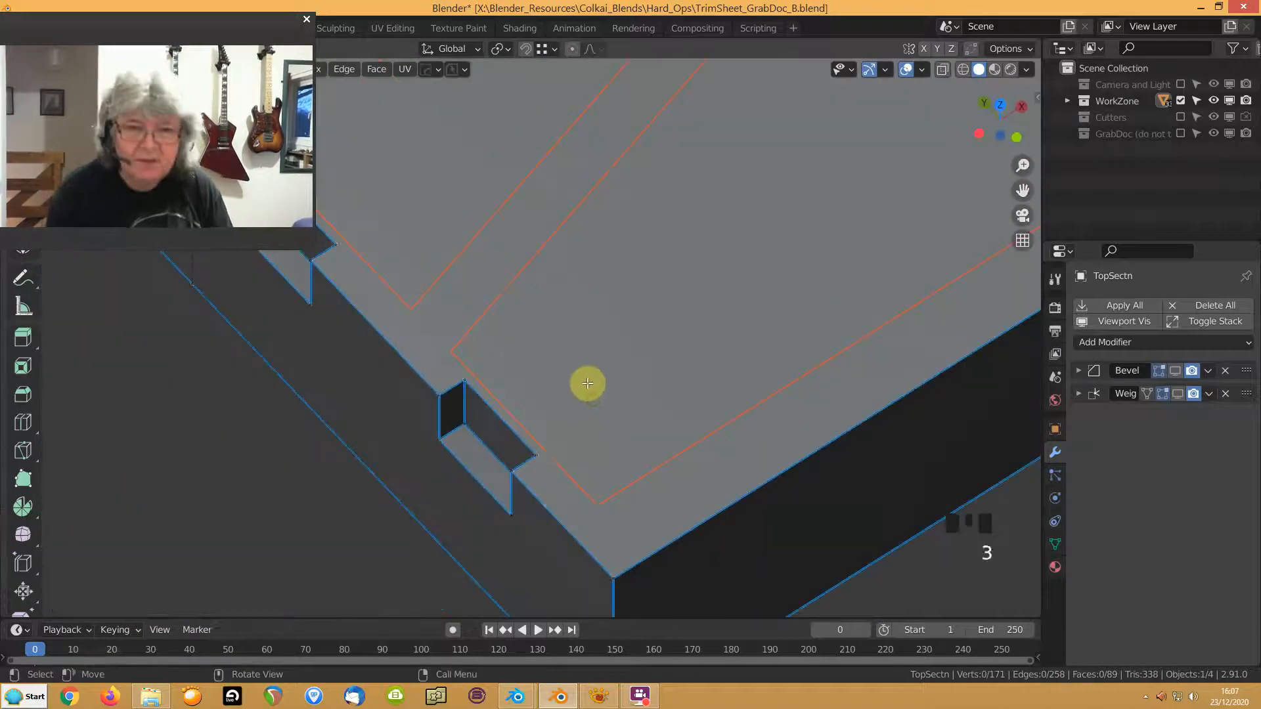
left_click(585, 381)
scroll(506, 459, "down", 3)
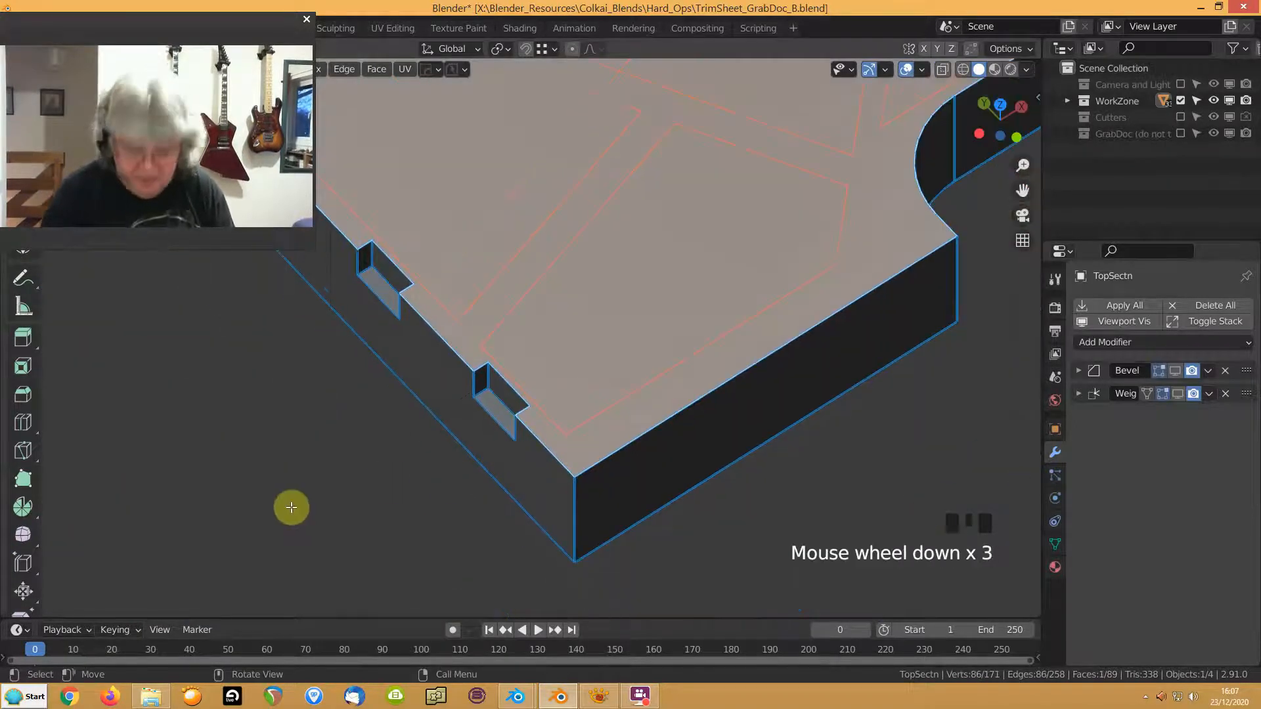
key("i")
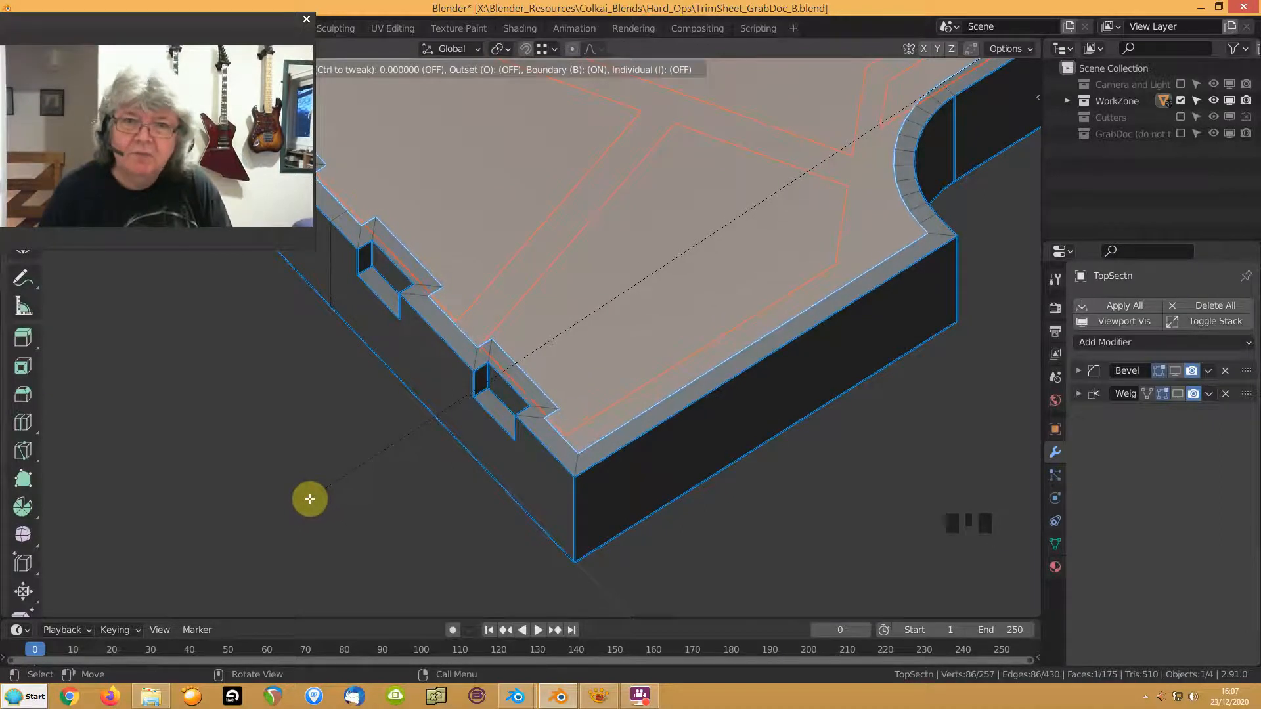
left_click(309, 499)
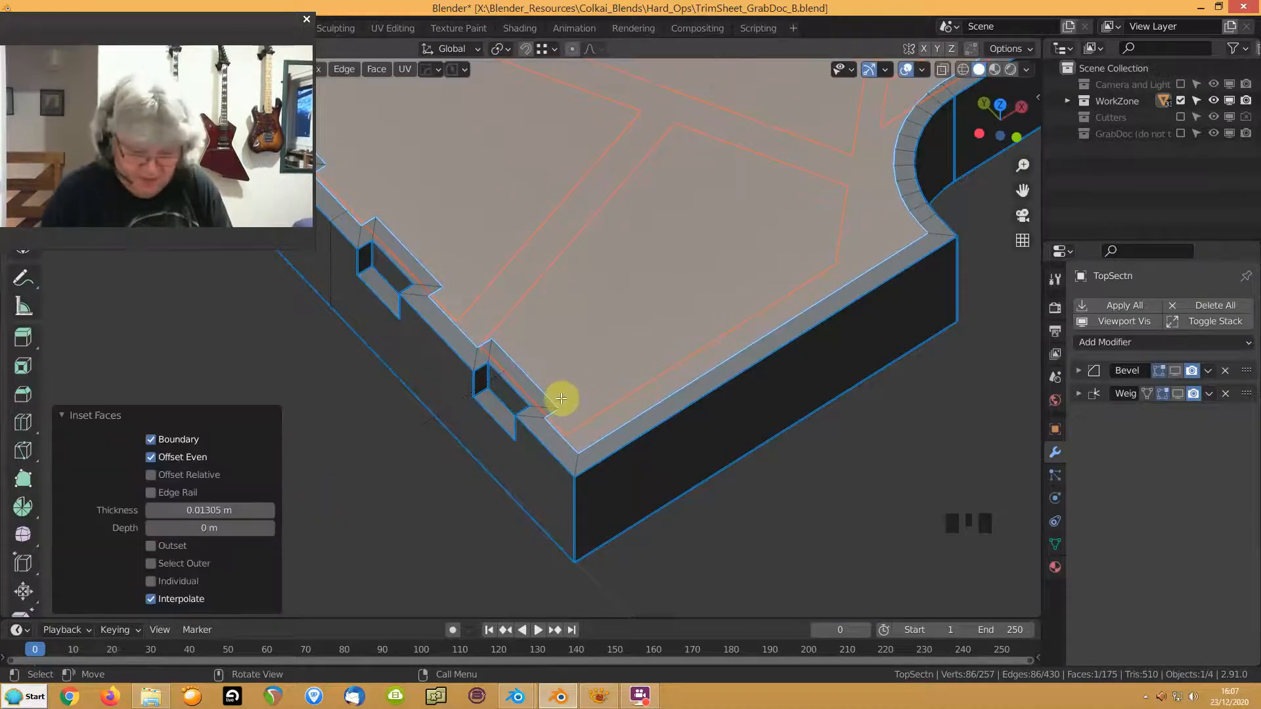
Extrude the inset top face about 0.01 m down into the panel, nudge it slightly lower along Z, and return to Object Mode
key("e")
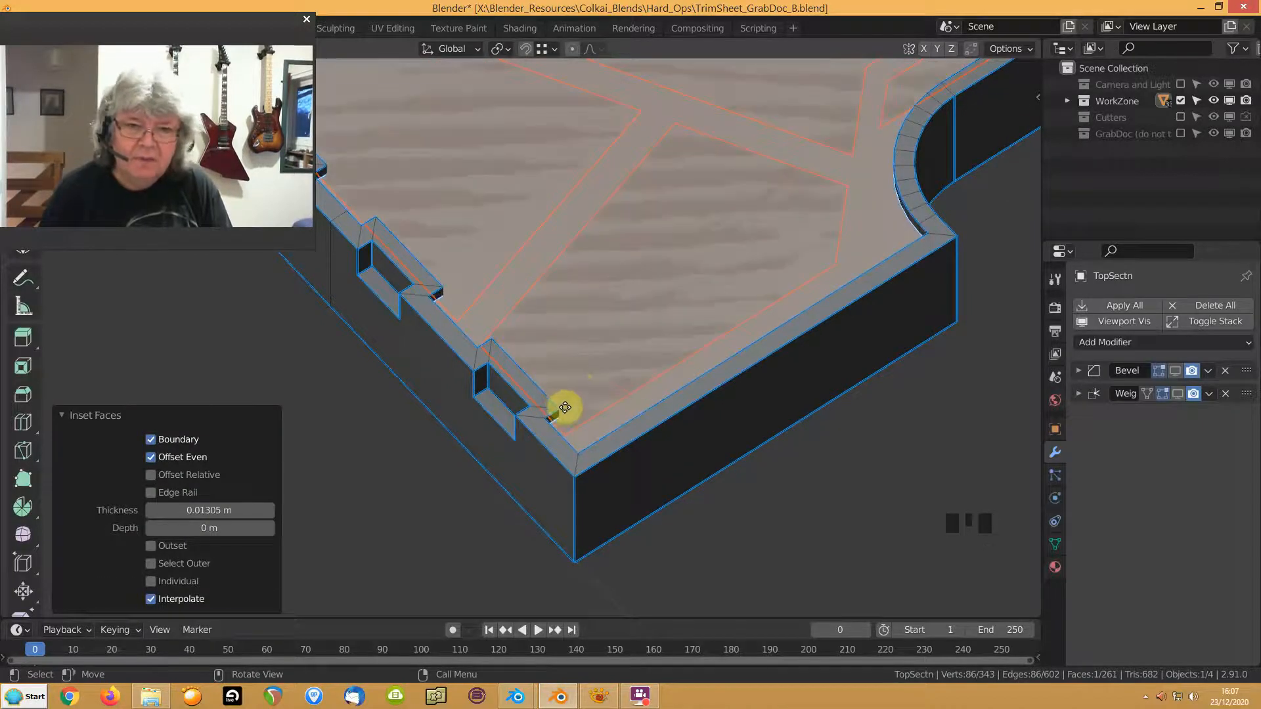
key("g")
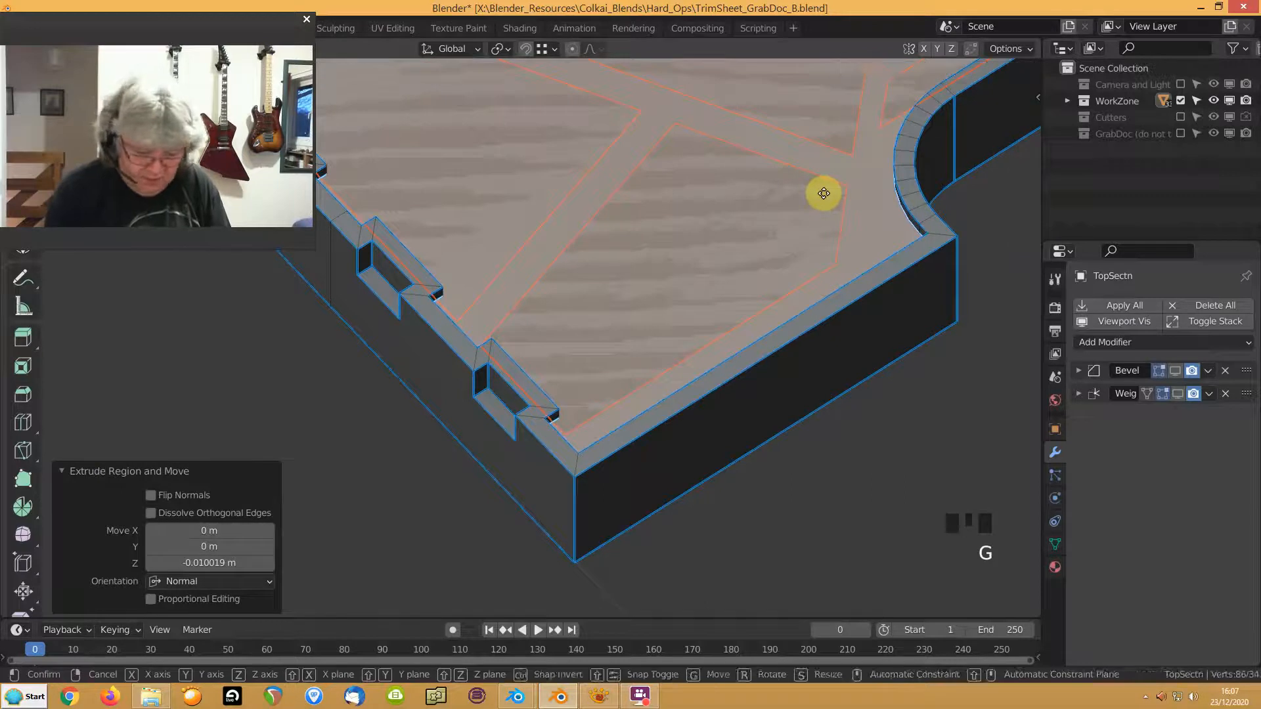
left_click(843, 182)
middle_click_drag(737, 270, 675, 287)
scroll(713, 297, "down", 7)
scroll(691, 332, "up", 1)
scroll(690, 332, "up", 2)
middle_click_drag(691, 332, 529, 397, "shift")
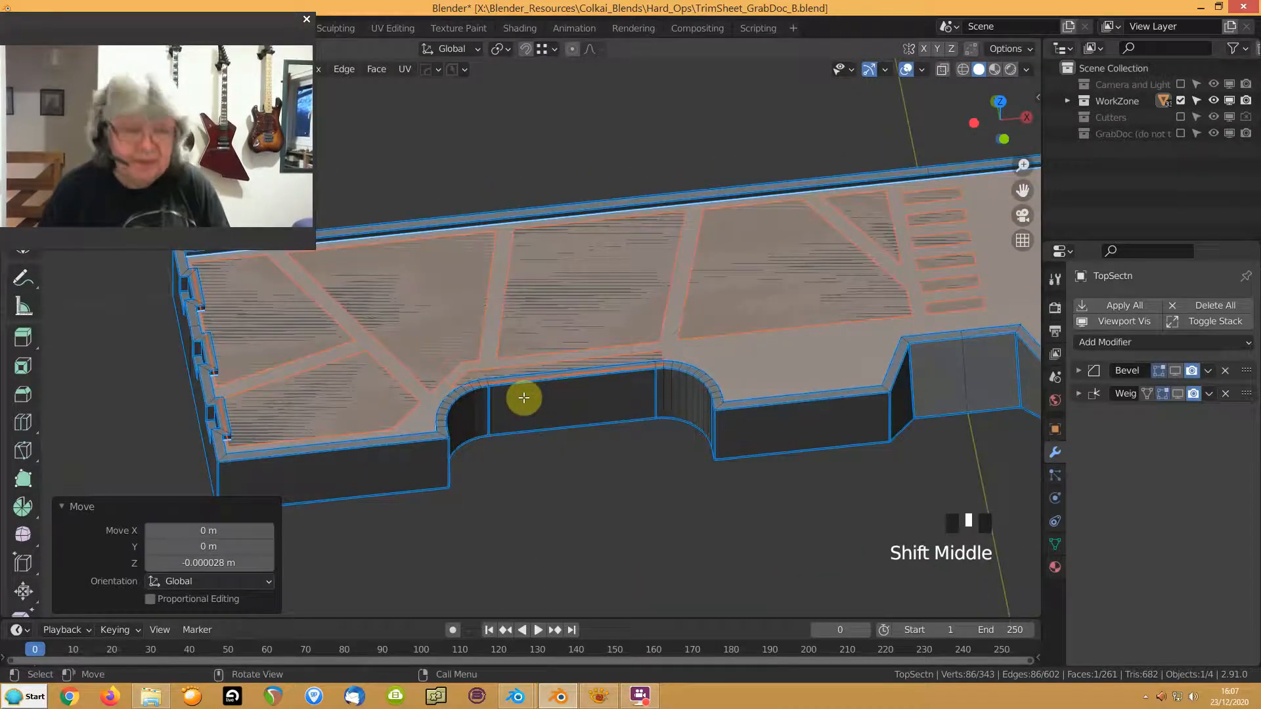
key("Tab")
Add a Solidify modifier to the separated large panel shapes with thickness about -0.033 m and offset 0
left_click(564, 318)
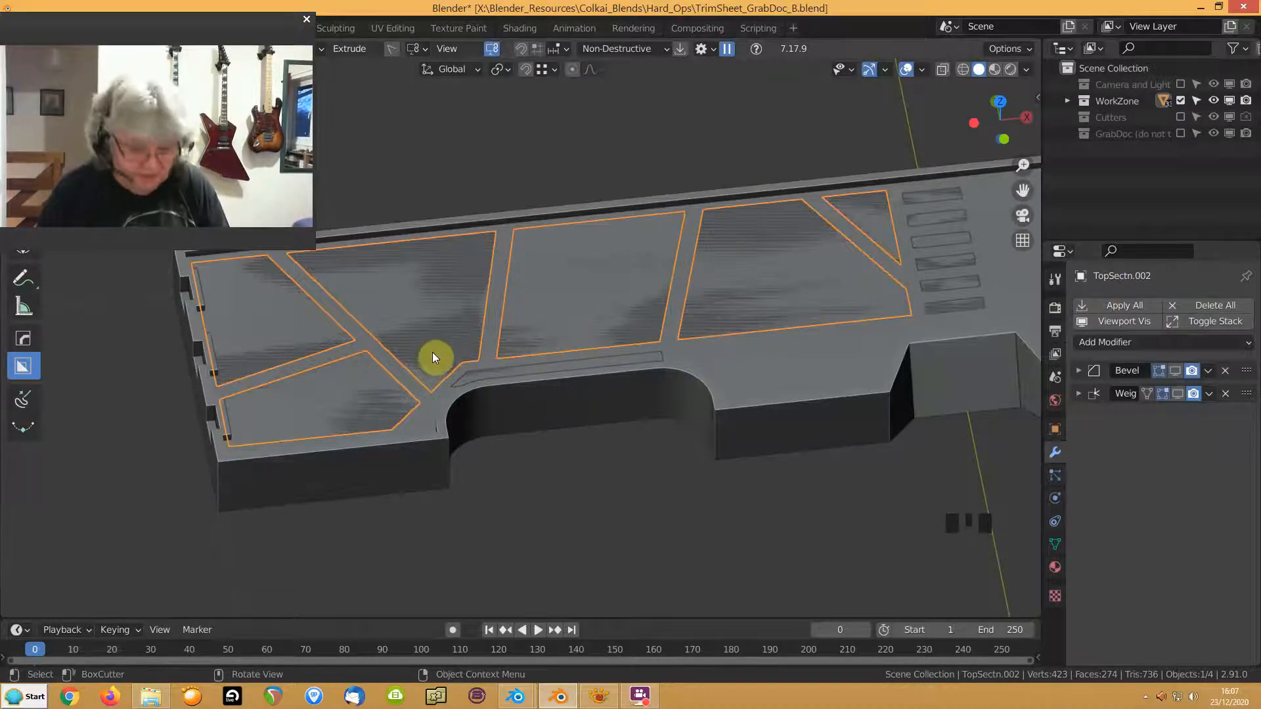
key("q")
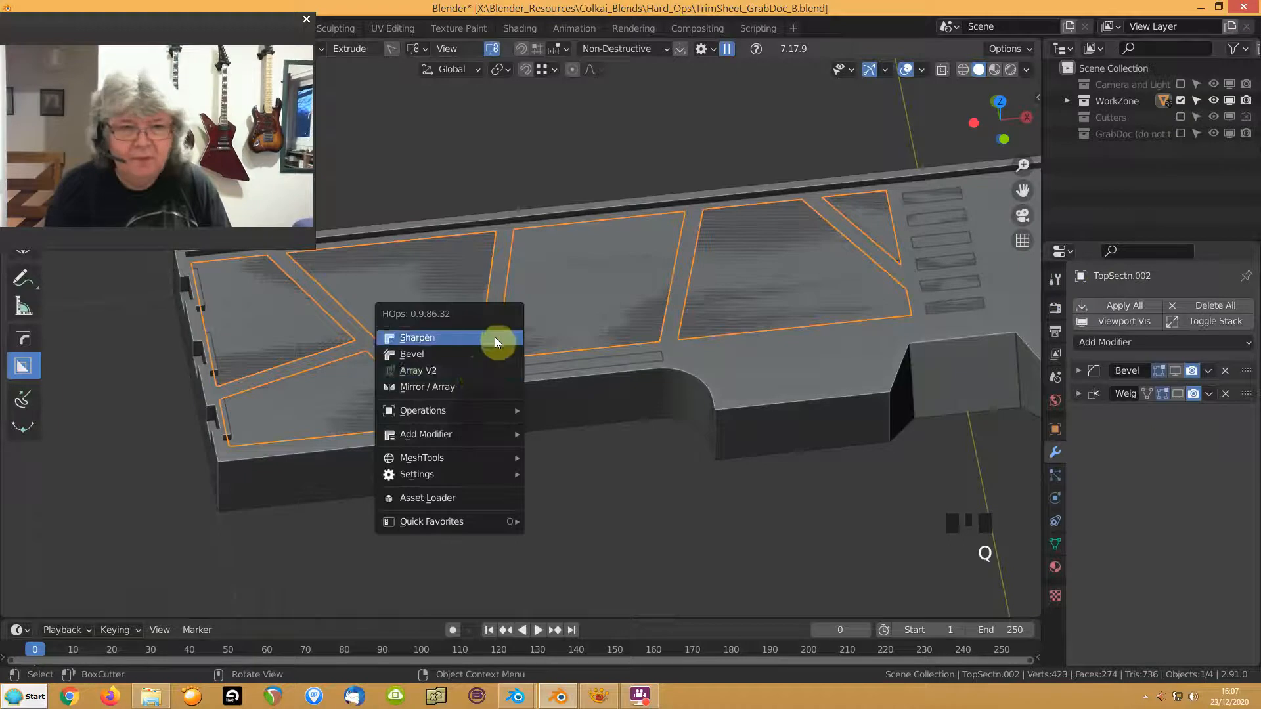
mouse_move(468, 433)
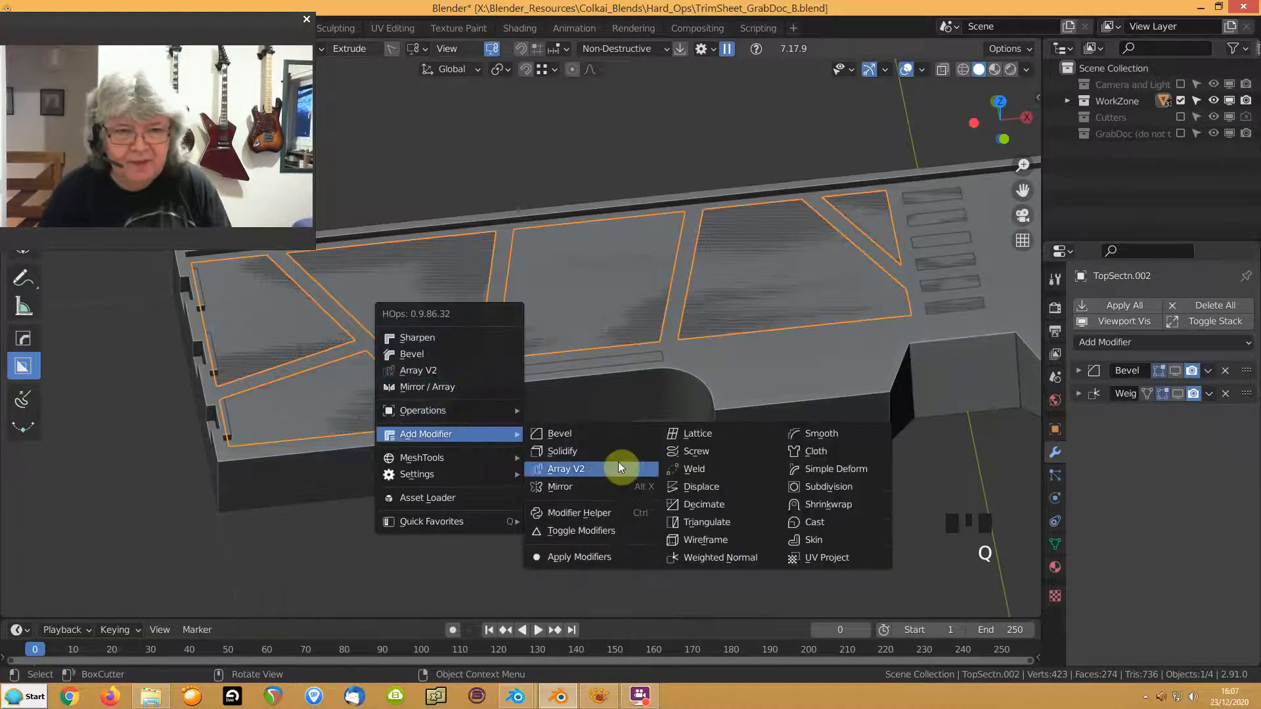
left_click(609, 451)
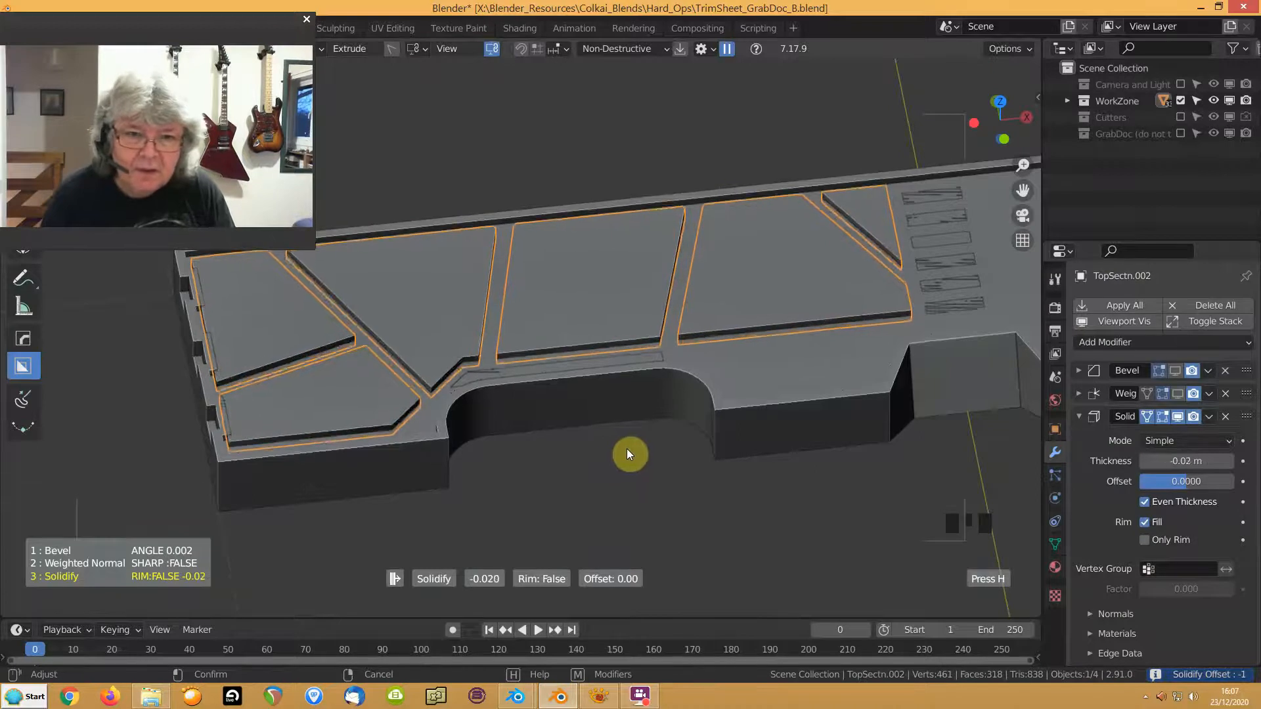
left_click(636, 453)
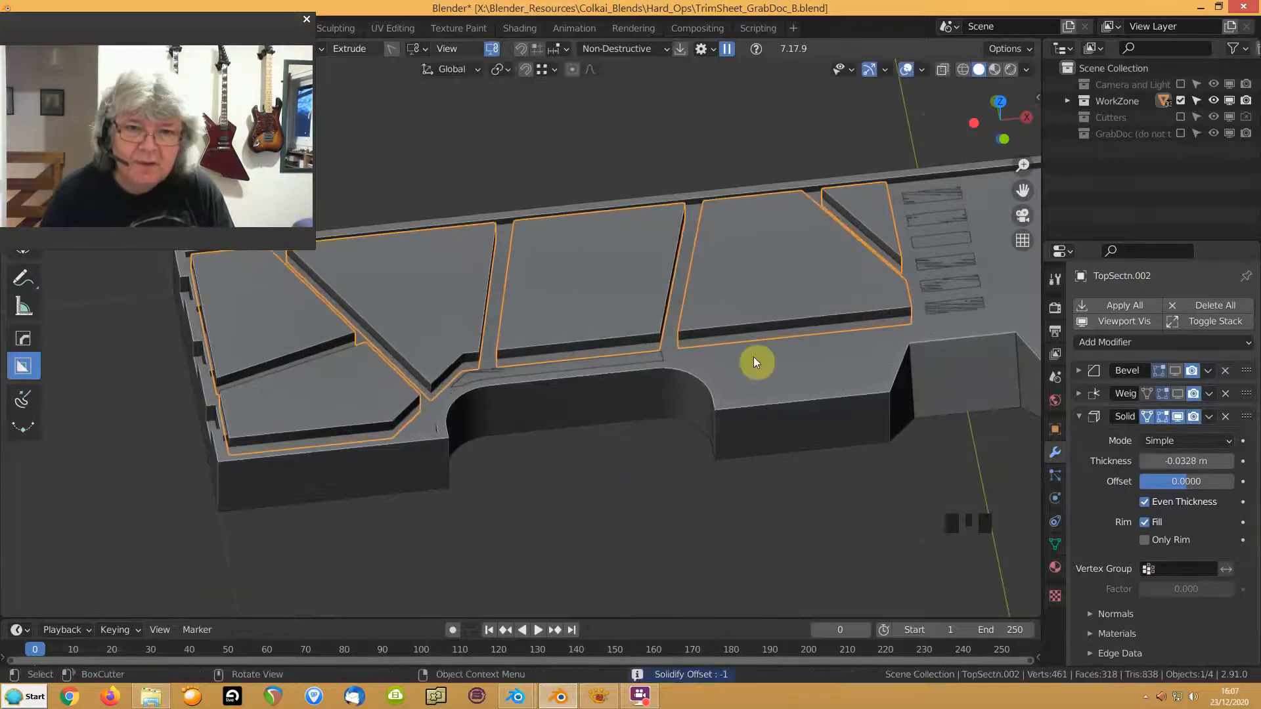
Add a Solidify modifier to the column of small slats with thickness about 0.011 m and offset 0
left_click(935, 263)
left_click(935, 262)
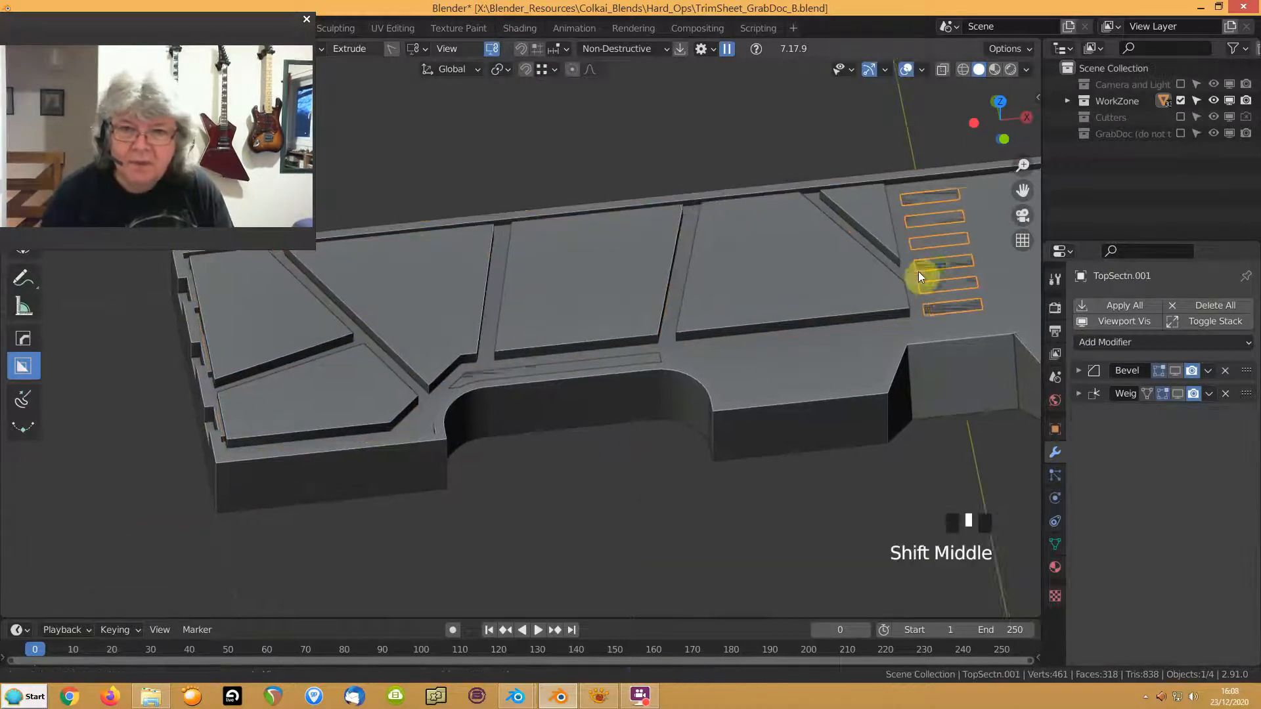
middle_click_drag(940, 265, 646, 288, "shift")
scroll(636, 295, "up", 5)
key("q")
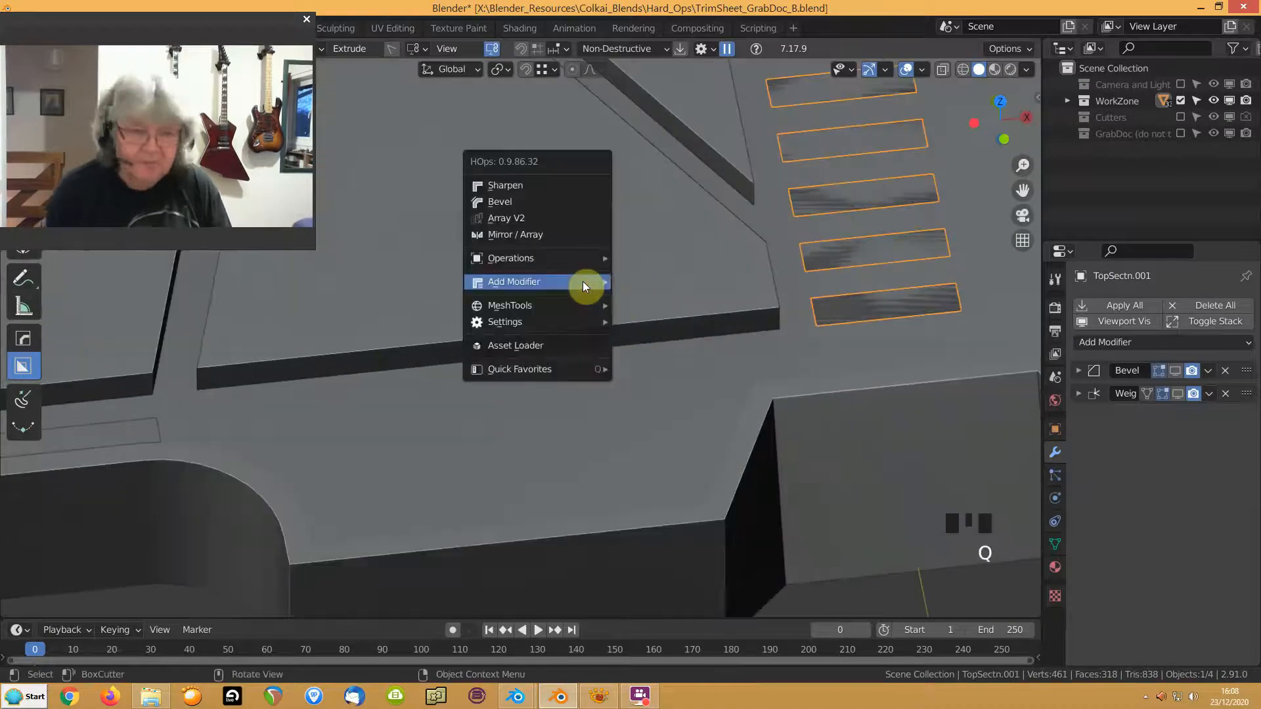
mouse_move(583, 282)
left_click(646, 299)
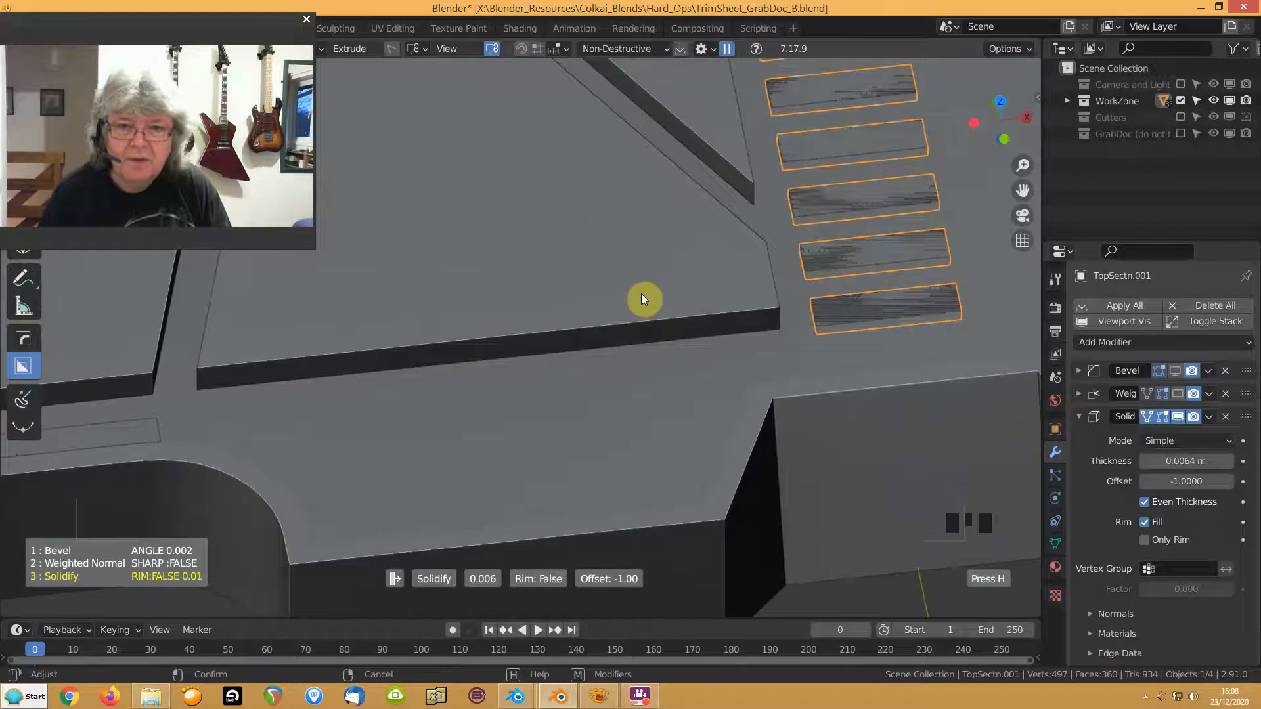
key("o")
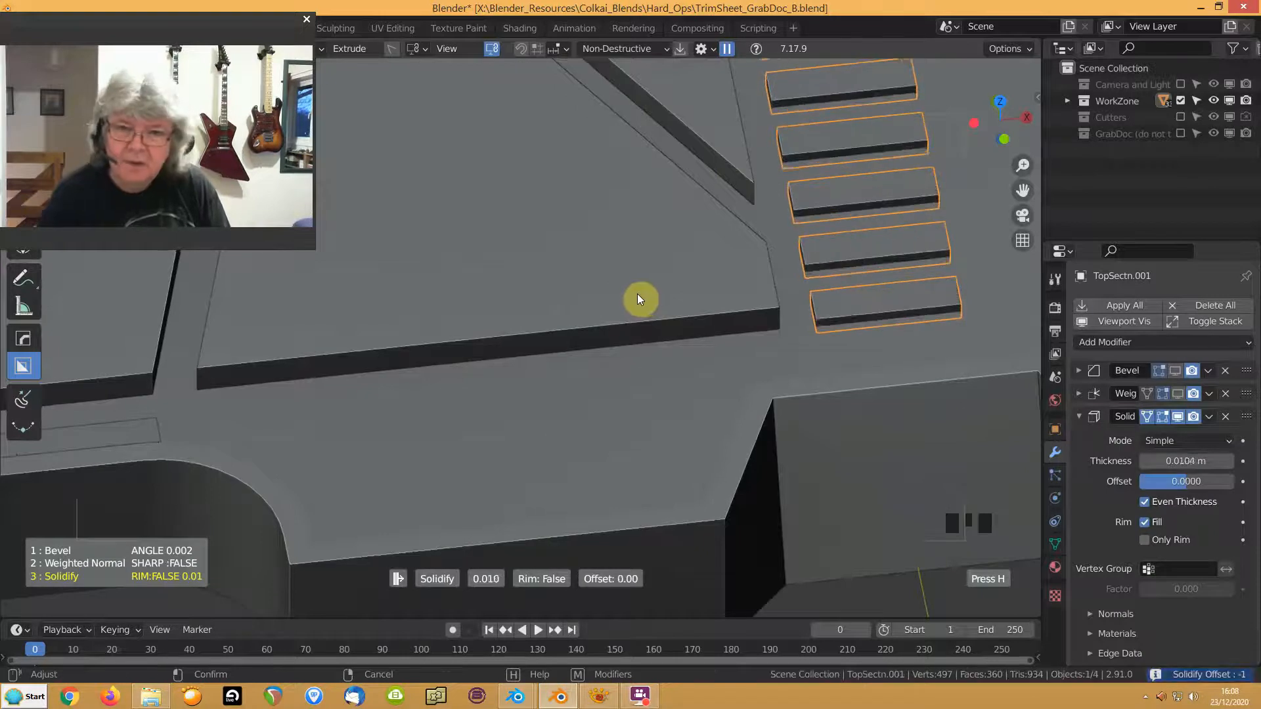
left_click(638, 300)
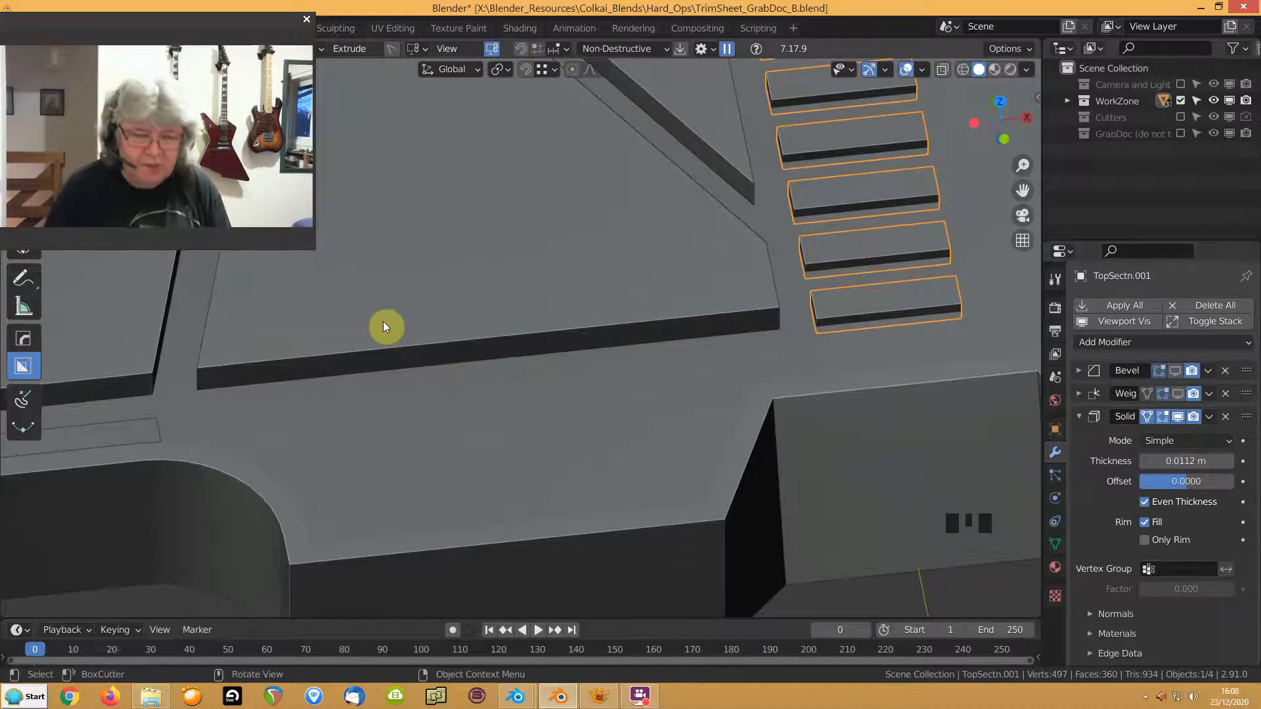
Set the origin of the separated narrow strip above the left arch to its geometry
scroll(402, 324, "down", 3)
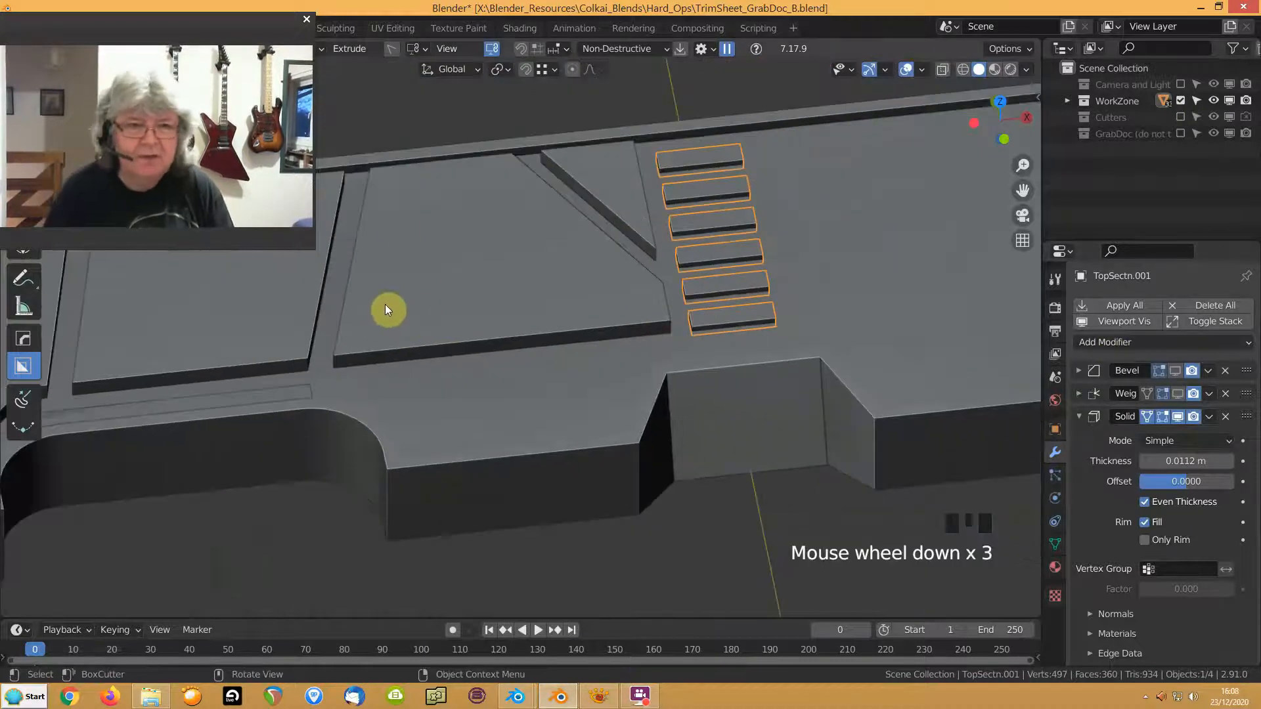
middle_click_drag(422, 312, 581, 326, "shift")
left_click(352, 423)
middle_click_drag(380, 404, 368, 381)
key("s")
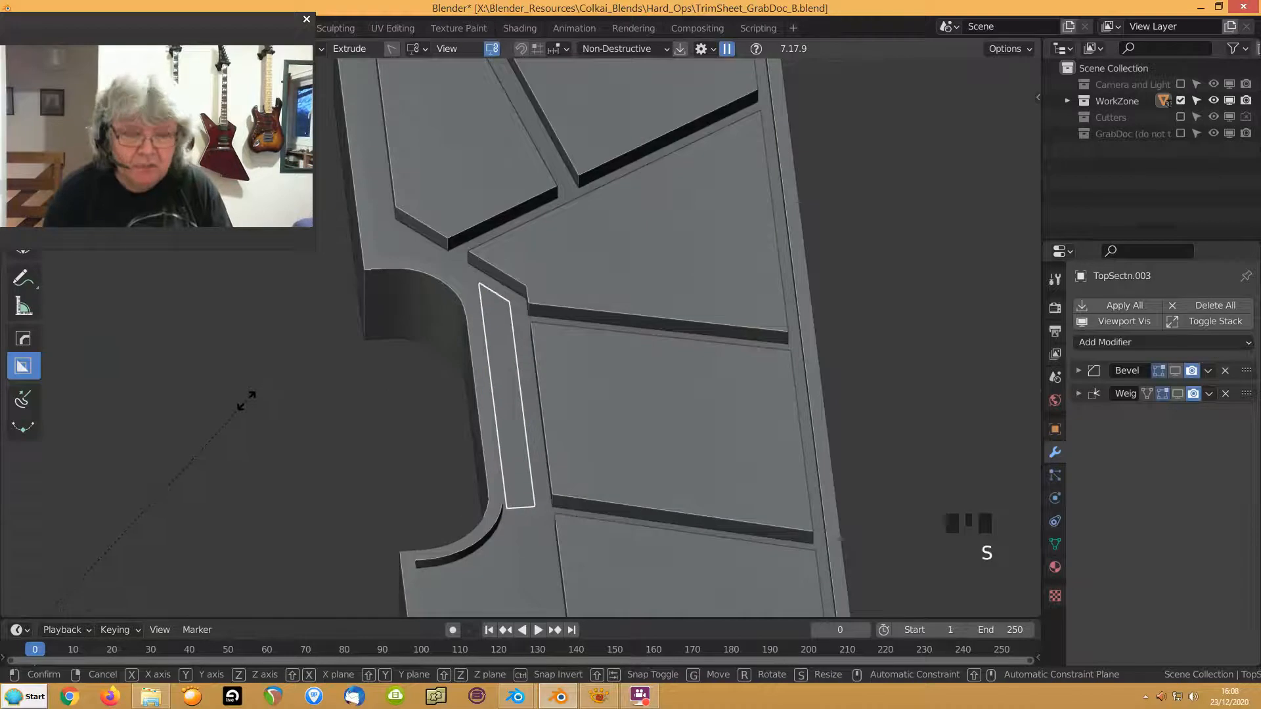
right_click(247, 399)
key("shift+s")
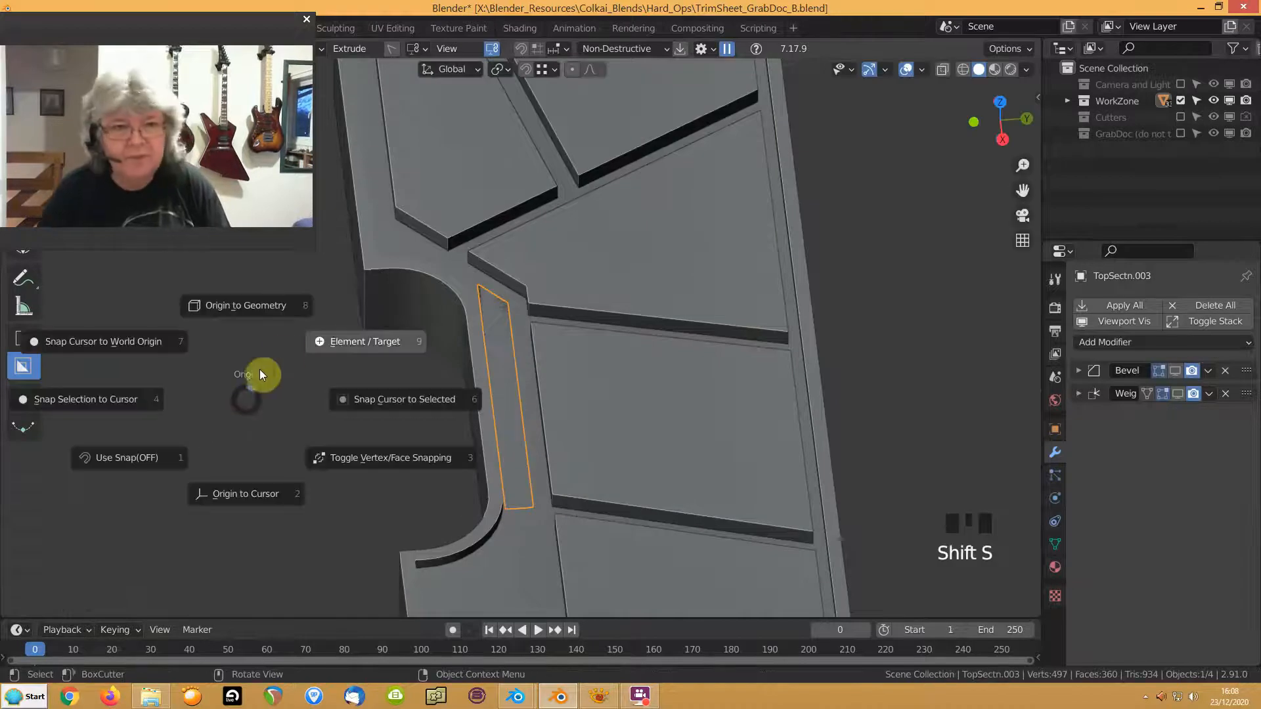
left_click(266, 313)
Scale the narrow strip uniformly to about 0.79, narrow it along Y to about 0.9, and apply the scale
key("s")
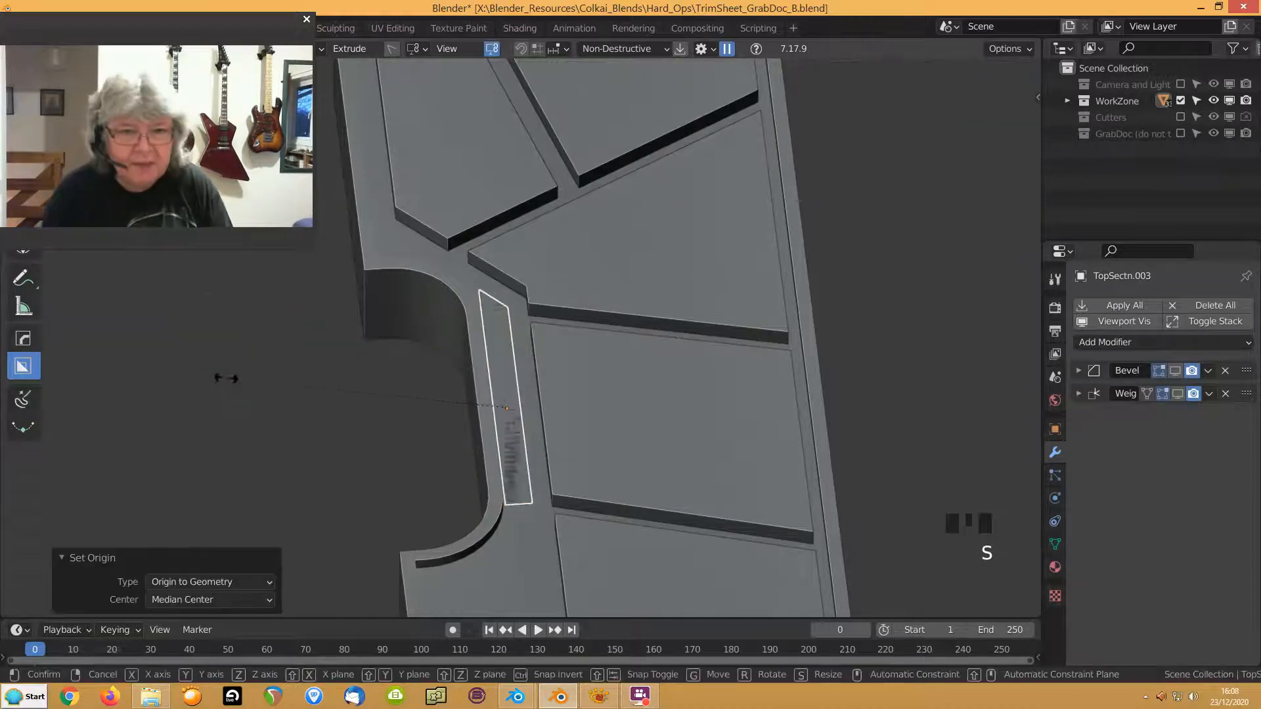
left_click(274, 387)
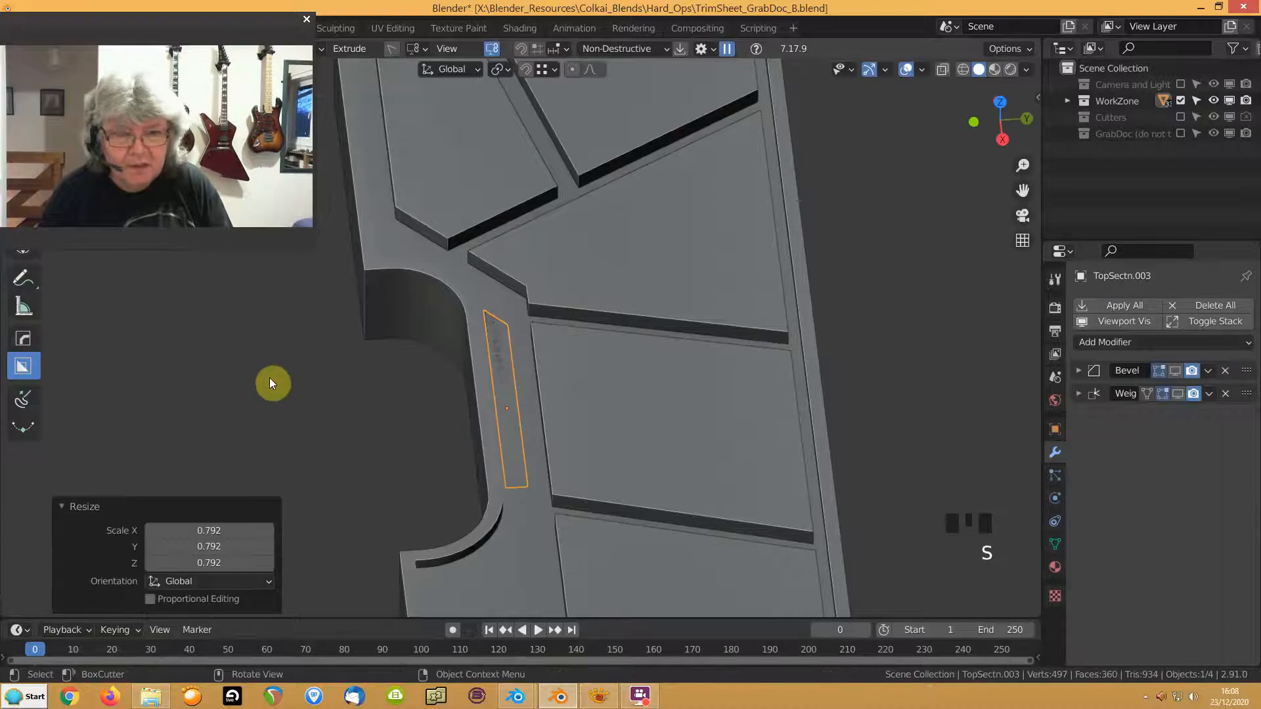
key("s")
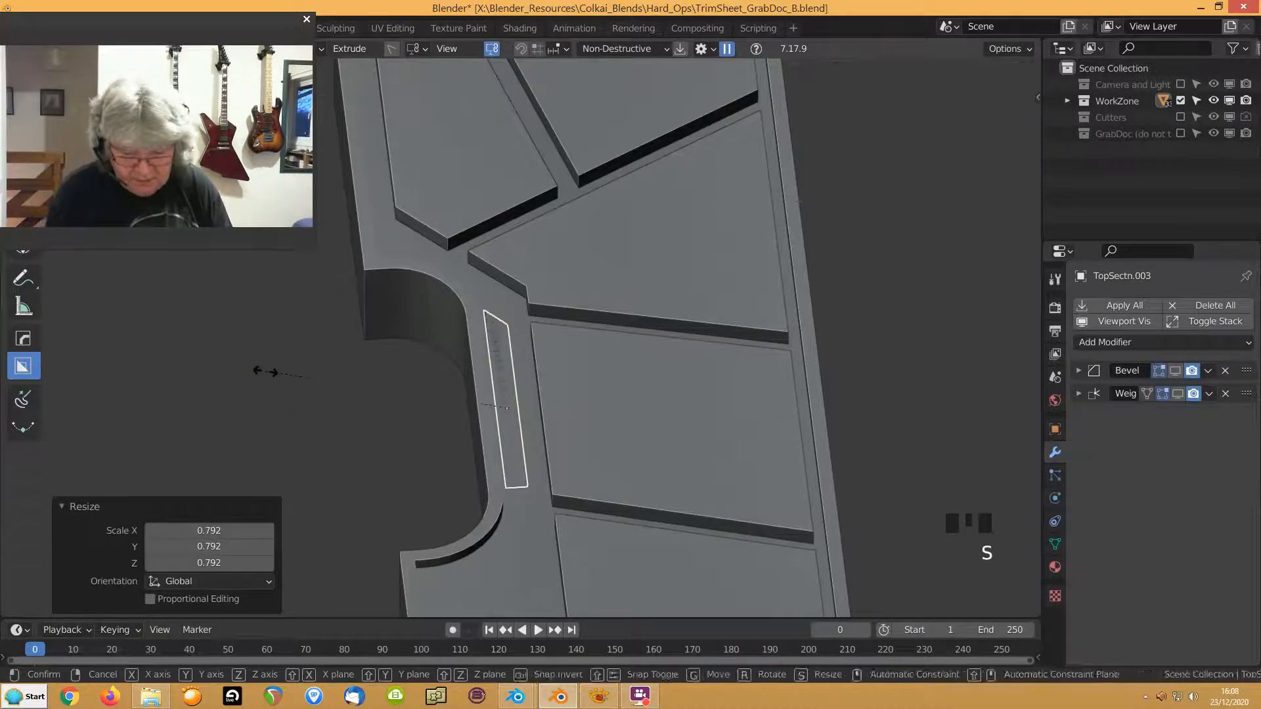
left_click(289, 371)
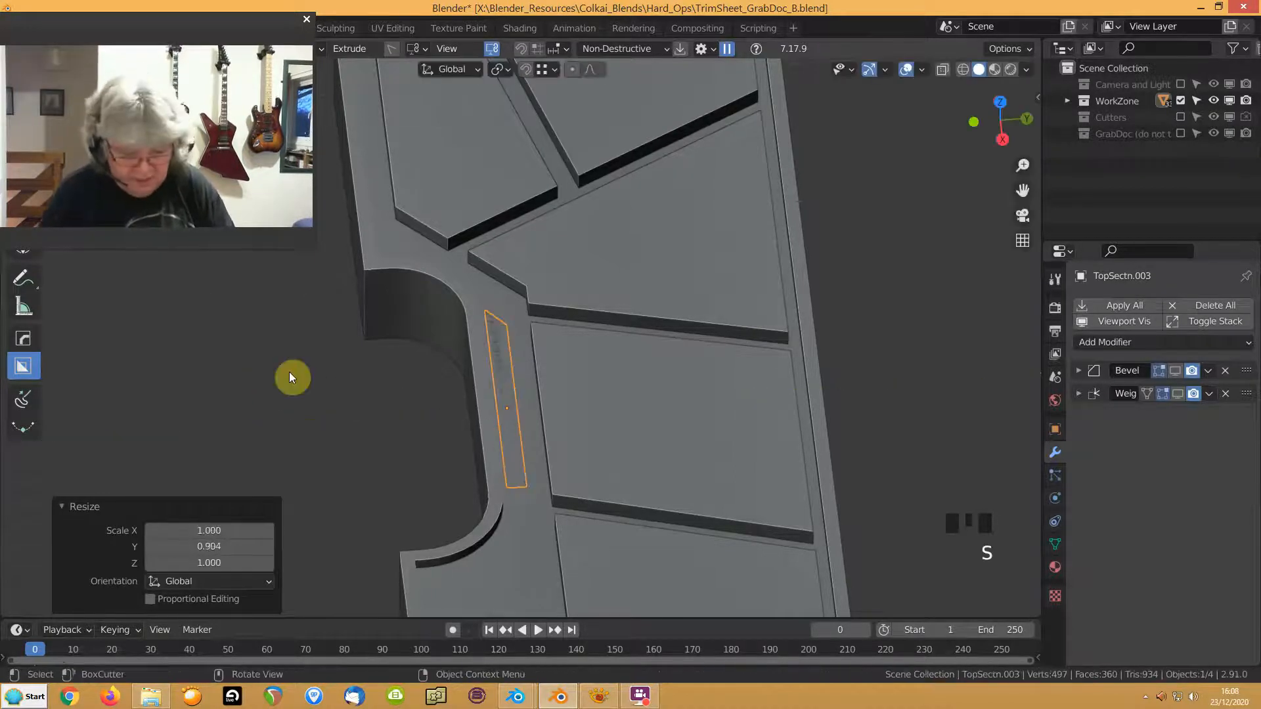
key("ctrl+a")
left_click(289, 371)
Move the narrow strip about 0.008 m along Y, away from the arch edge
key("g")
key("y")
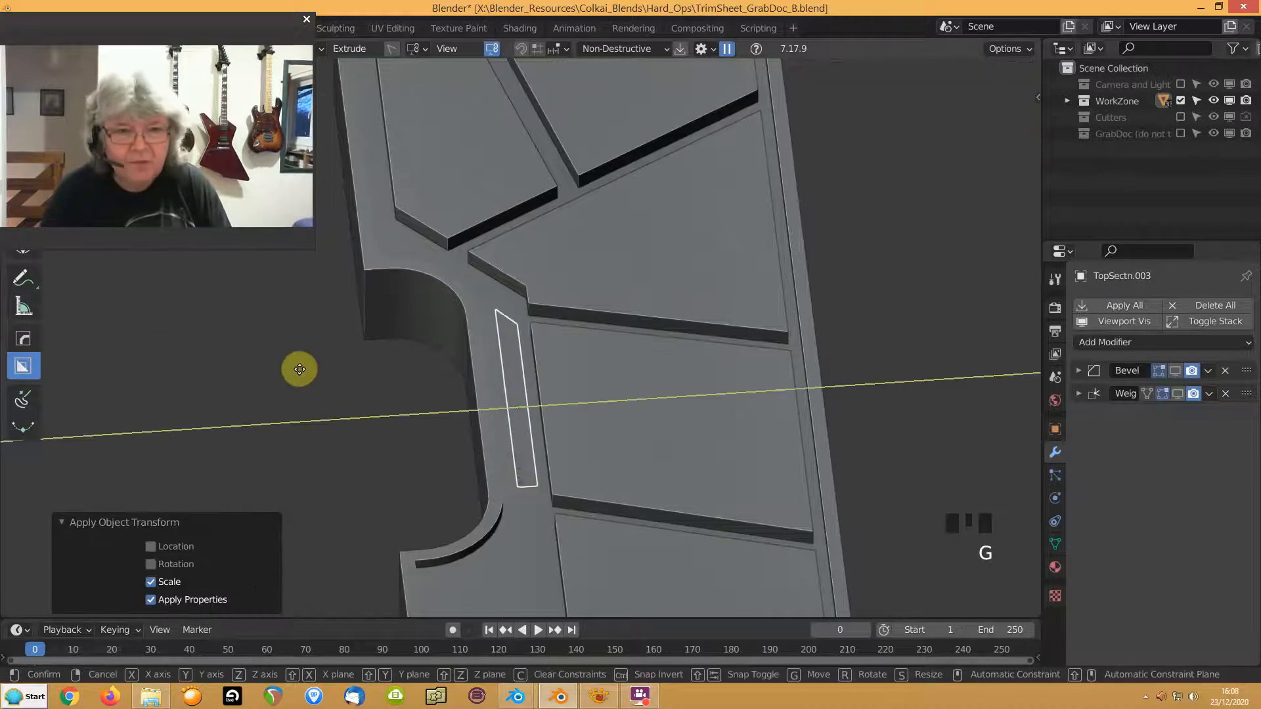
left_click(298, 369)
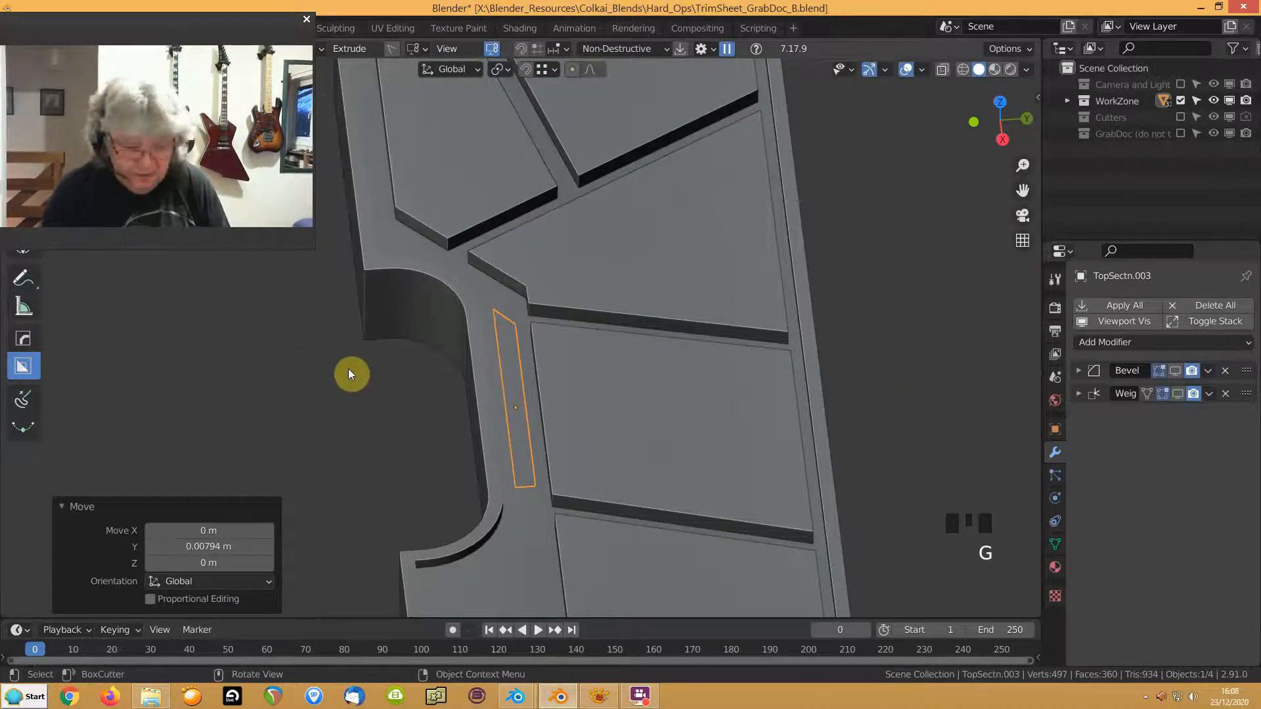
Add a Solidify modifier to the narrow strip above the left arch with offset 0 and thickness about 0.03 m
left_click(1106, 342)
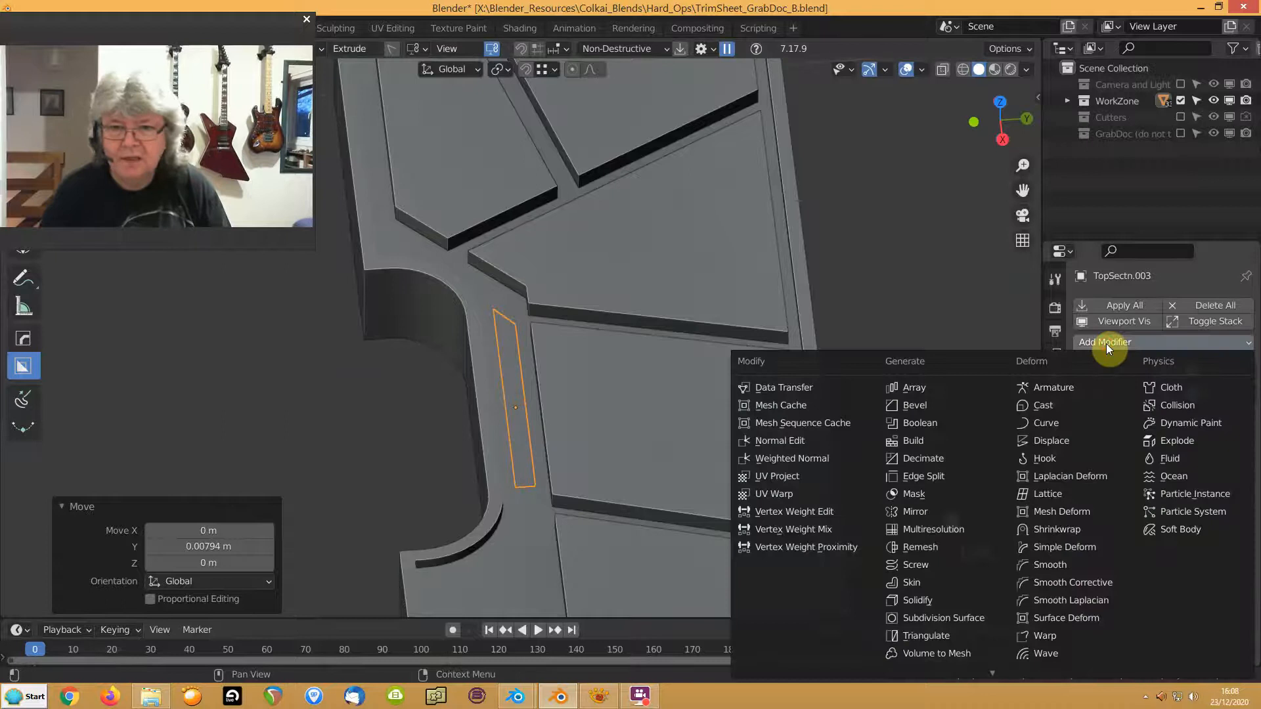
left_click(917, 600)
left_click(1166, 480)
type("0")
key("Return")
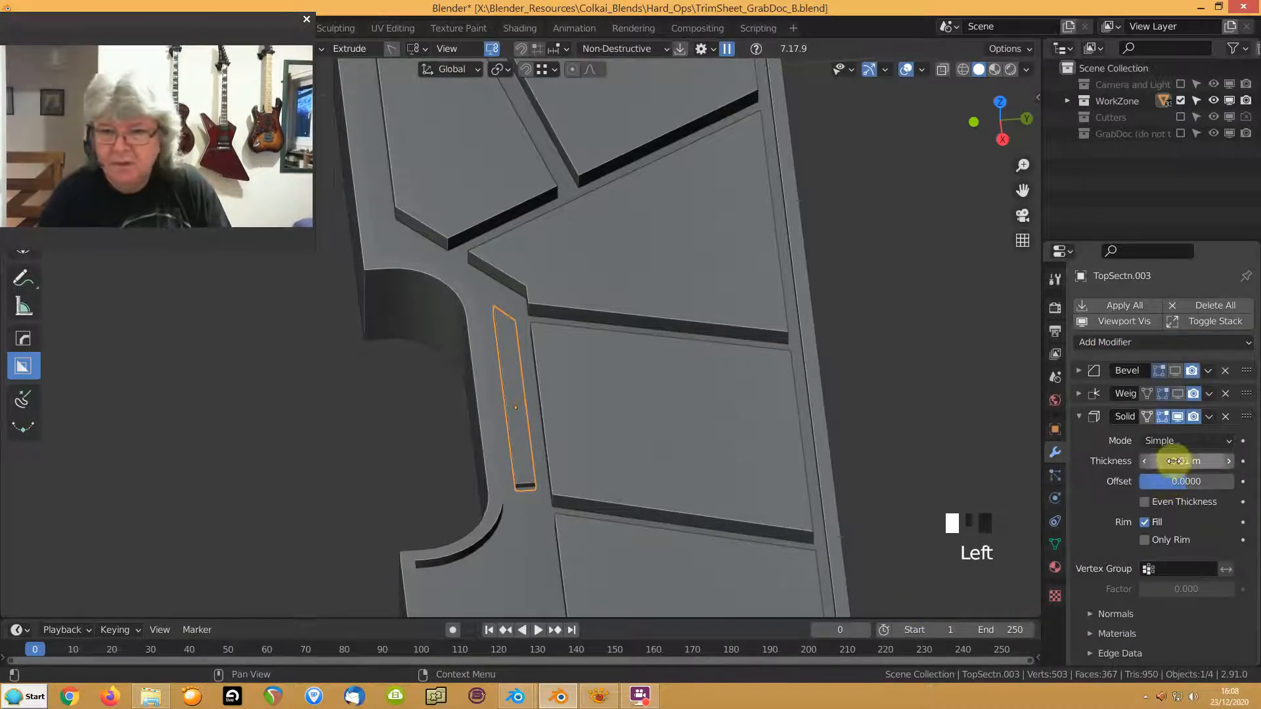
left_click(1180, 461)
left_click_drag(1180, 461, 1190, 460)
Simplify all faces of the large raised panels with a Limited Dissolve, hiding their modifiers during the edit and showing them again
scroll(392, 512, "down", 5)
middle_click_drag(391, 515, 551, 535)
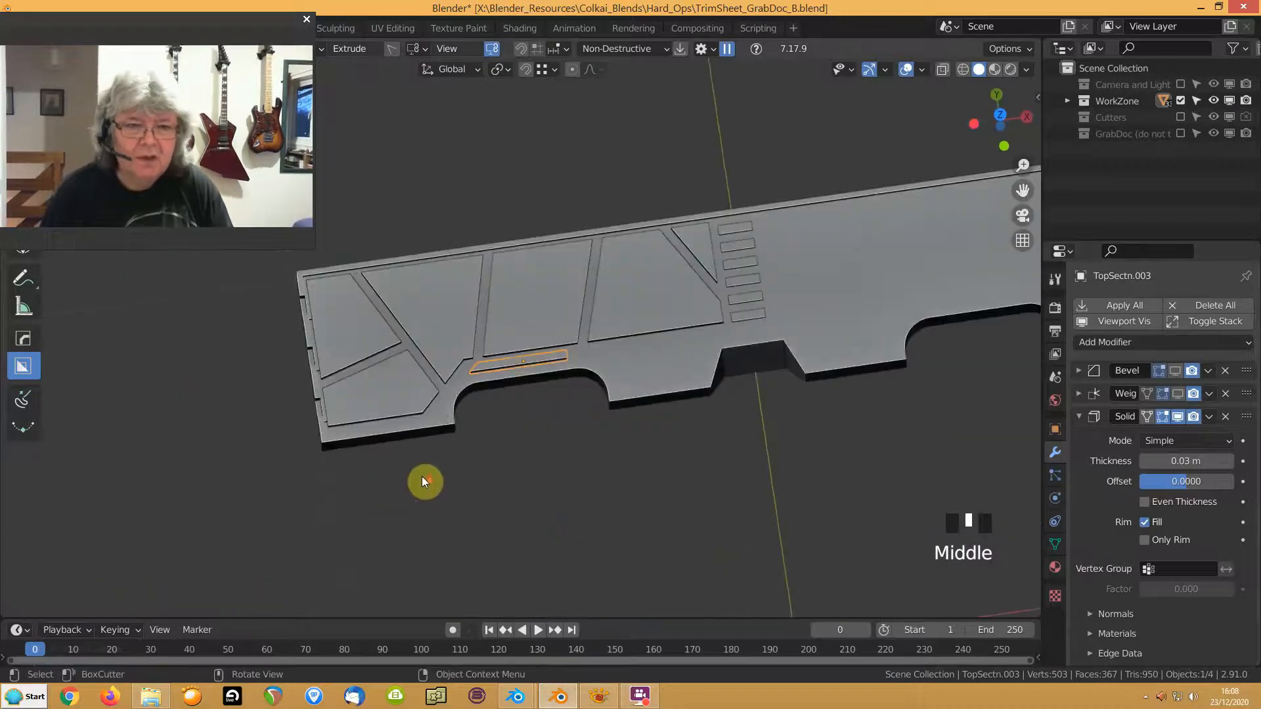
scroll(423, 478, "up", 3)
left_click(266, 408)
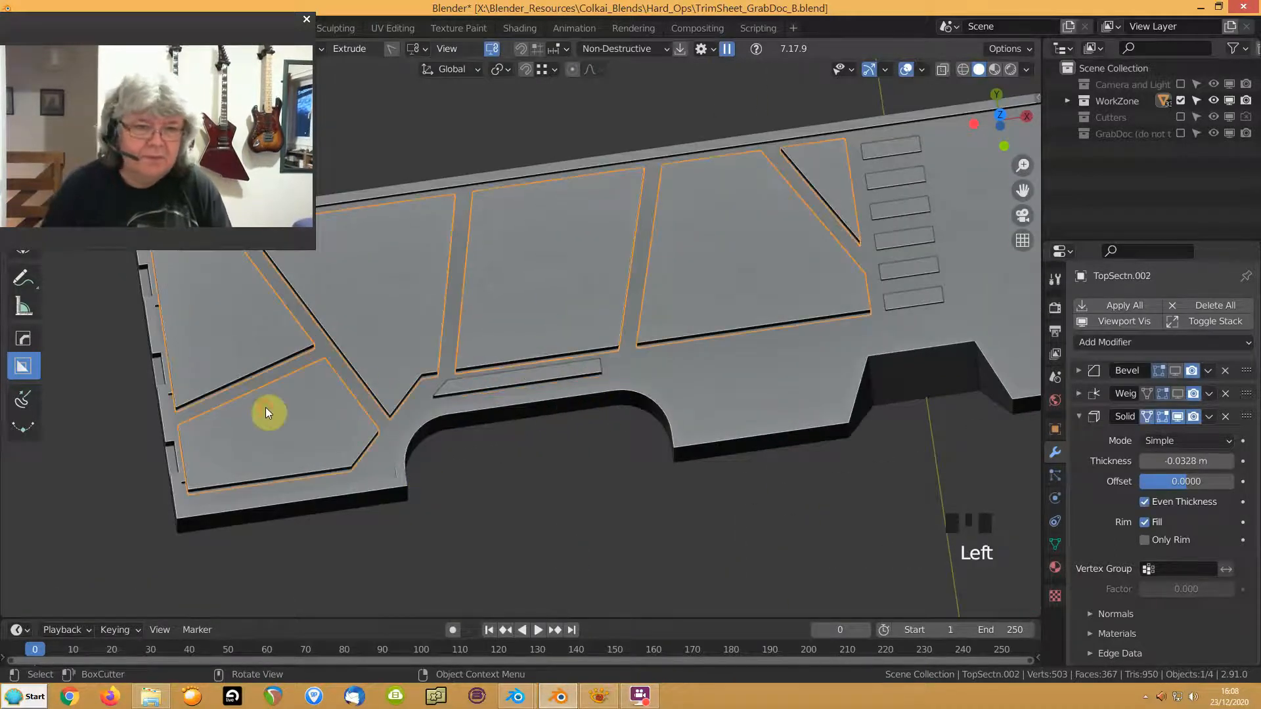
left_click(1118, 321)
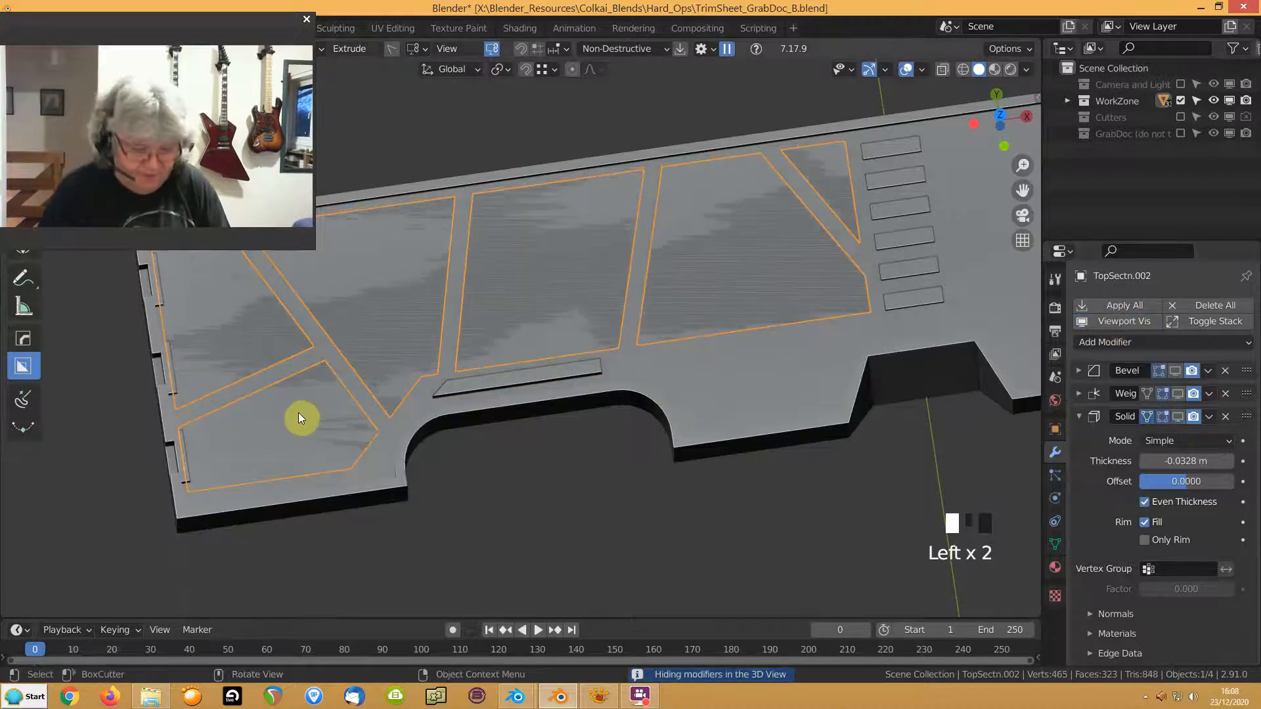
key("Tab")
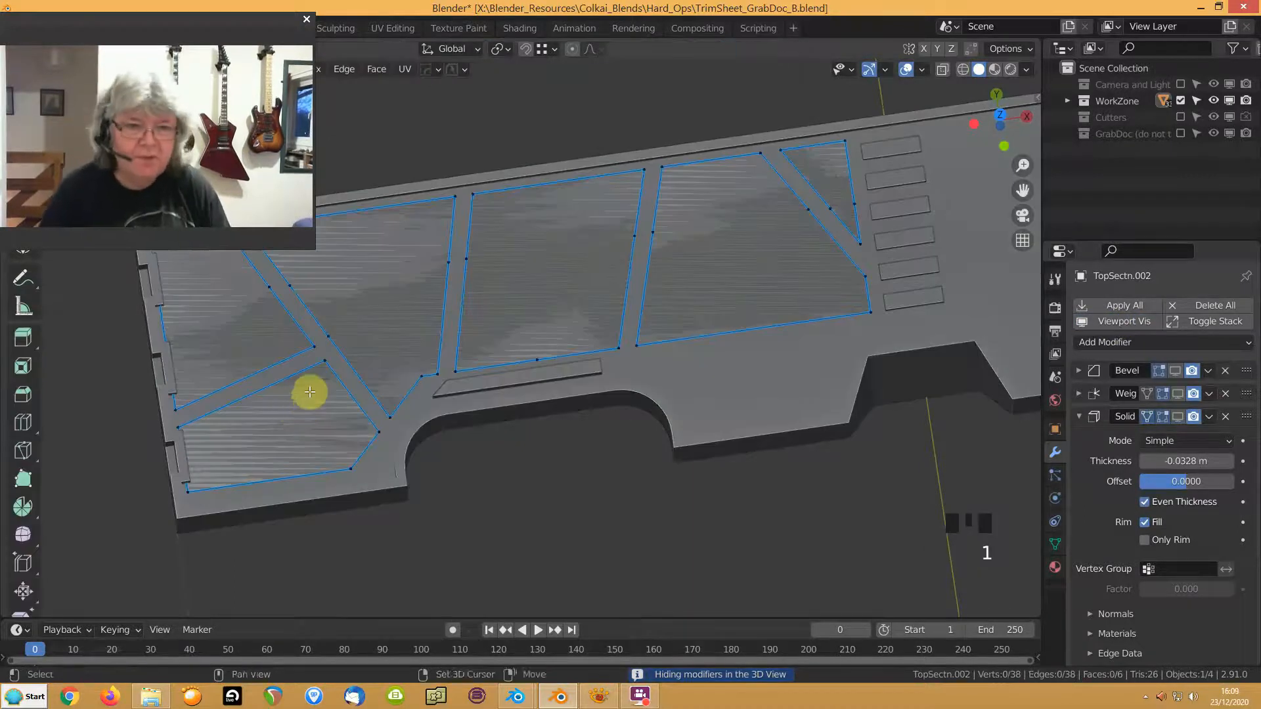
middle_click_drag(307, 394, 396, 467, "shift")
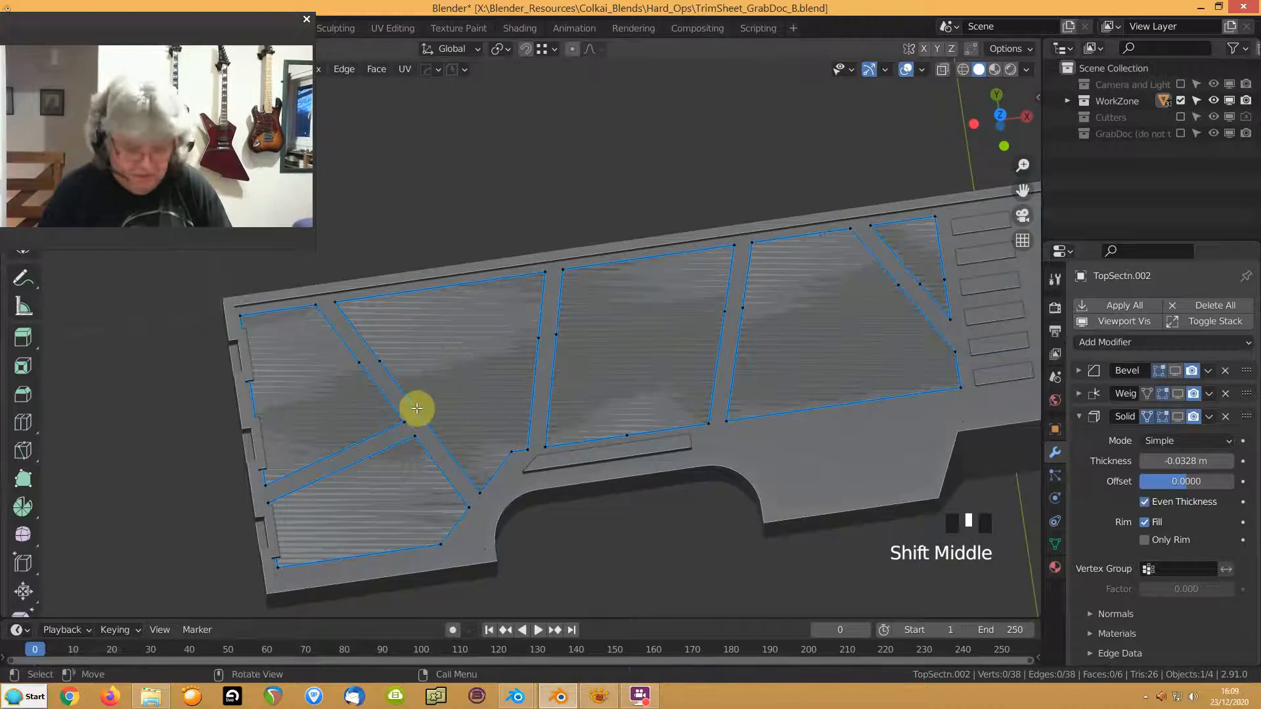
key("a")
key("Delete")
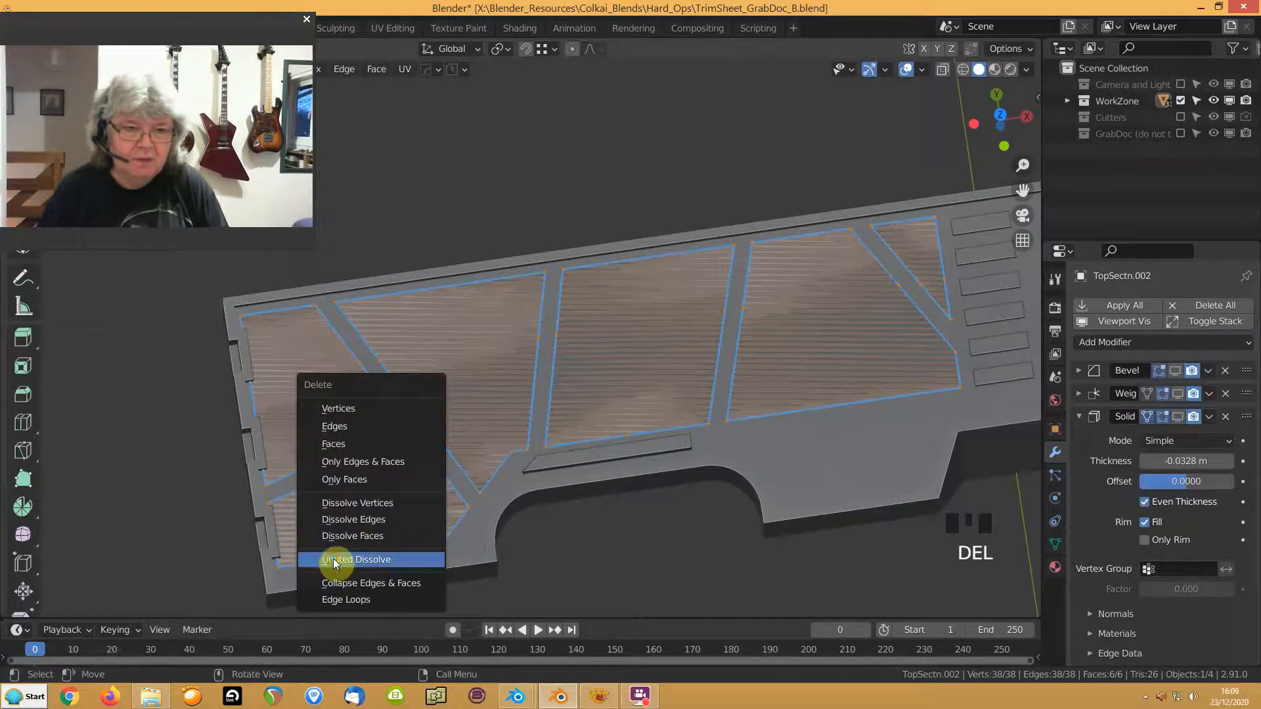
left_click(333, 560)
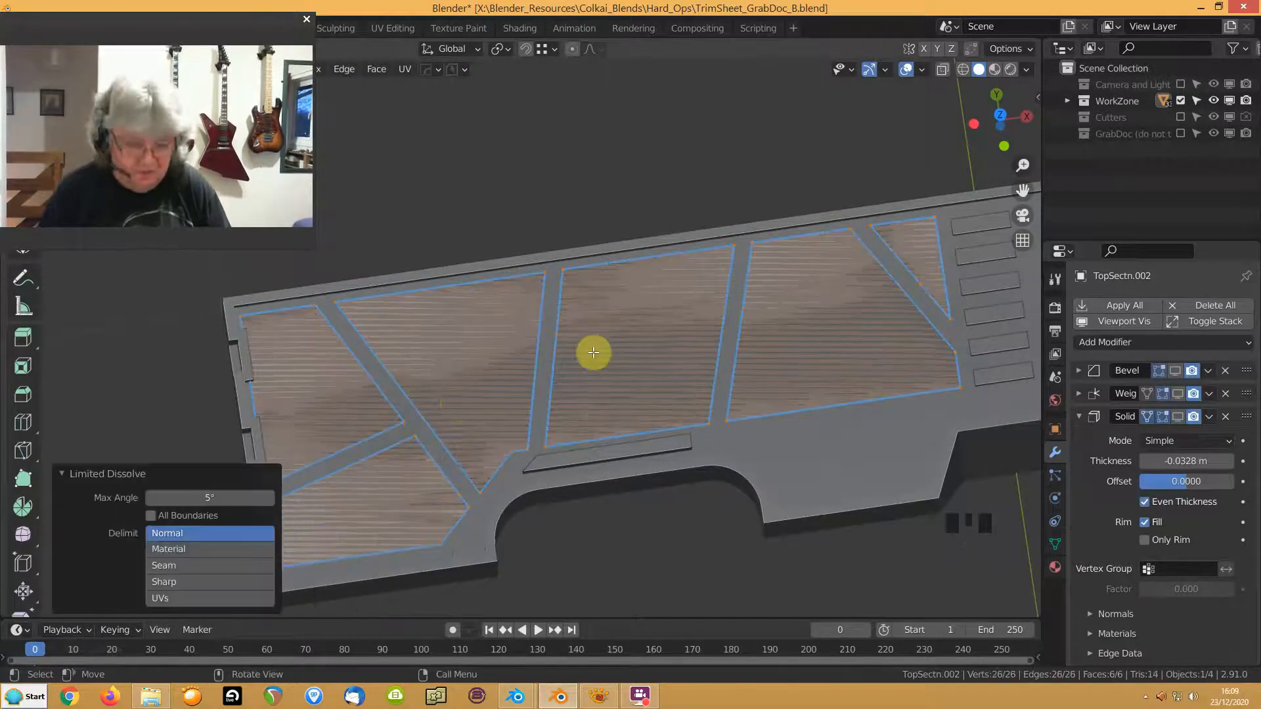
key("Tab")
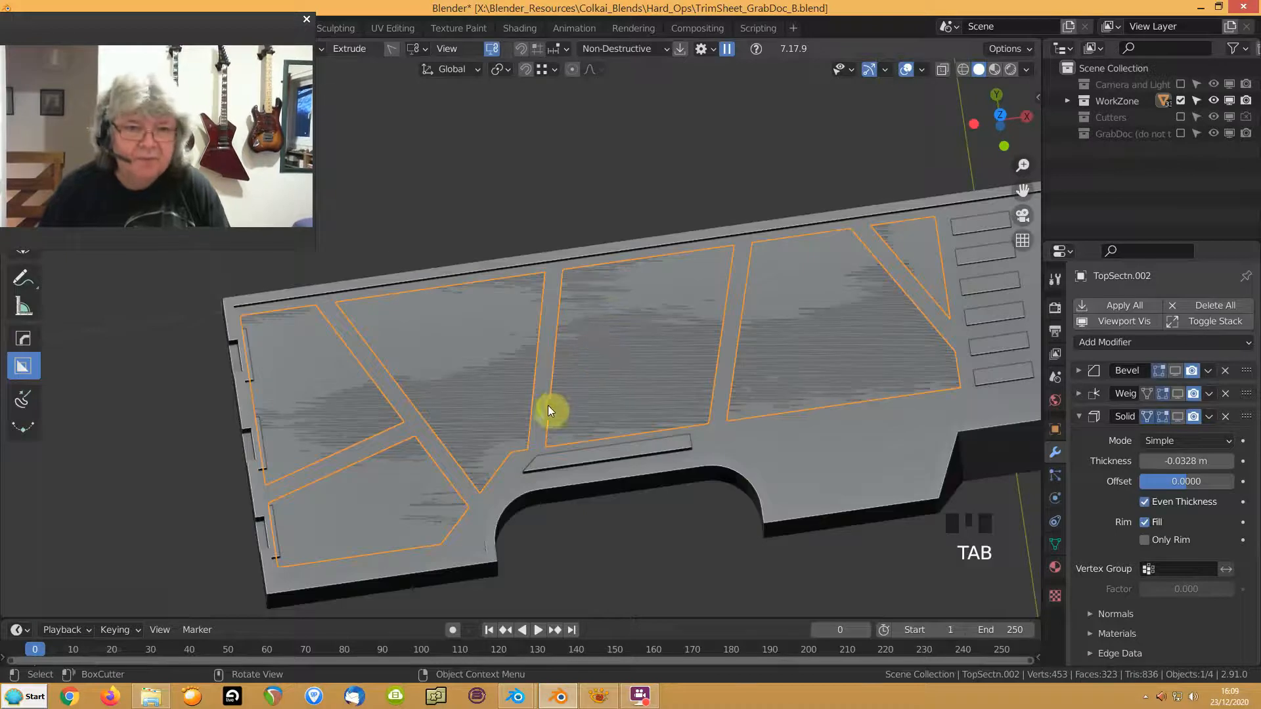
middle_click_drag(547, 404, 552, 377)
left_click(1132, 323)
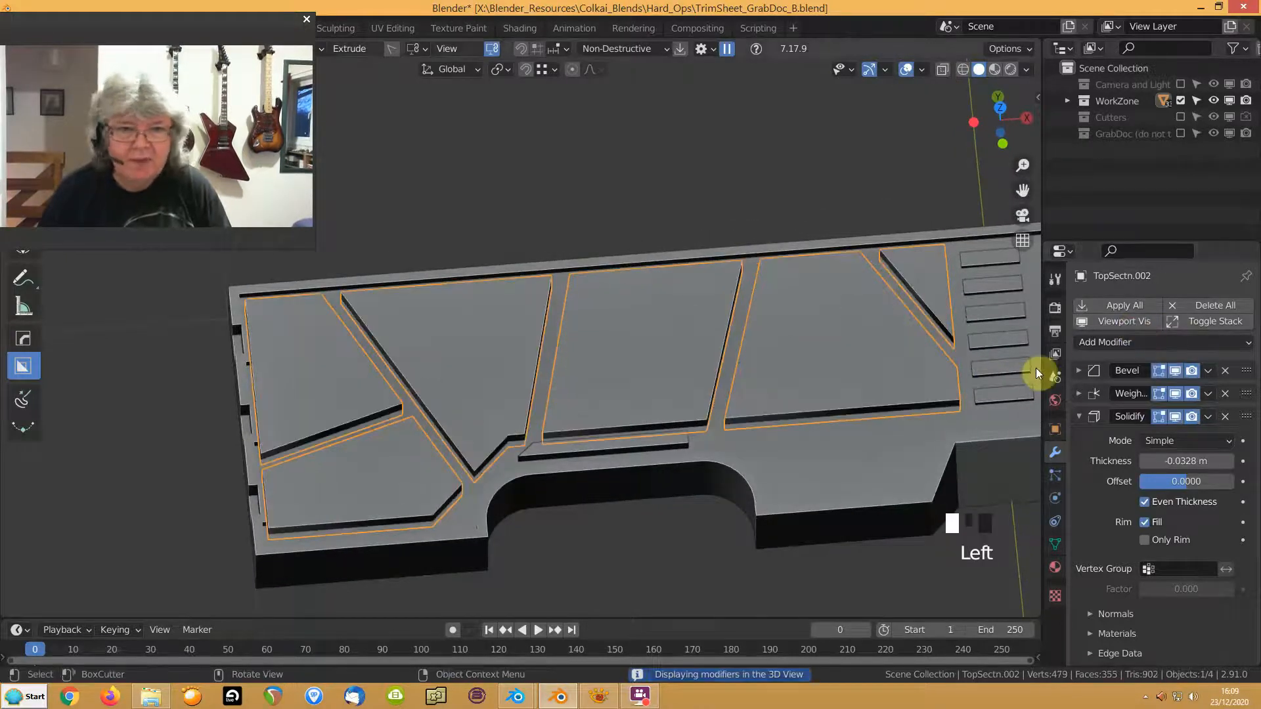
Remove the Bevel and Weighted Normal modifiers from the large panels, the column of slats and the narrow strip
left_click(1226, 374)
left_click(1225, 371)
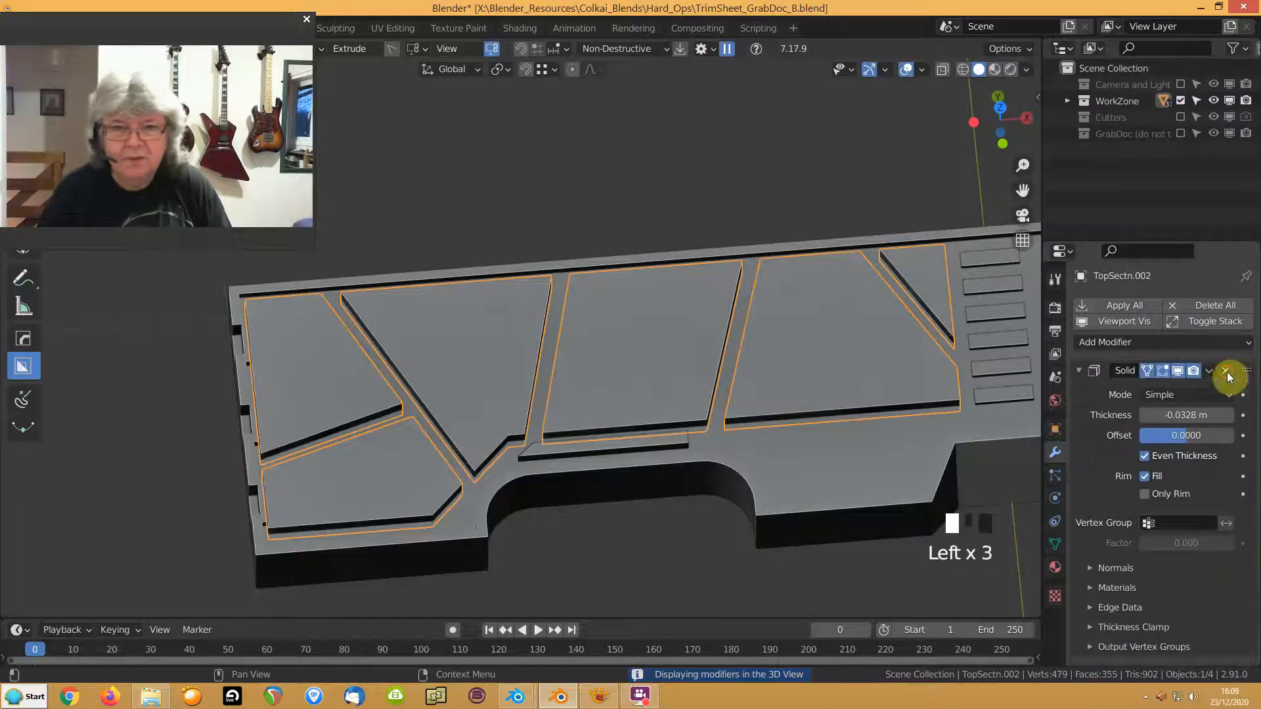
left_click(995, 355)
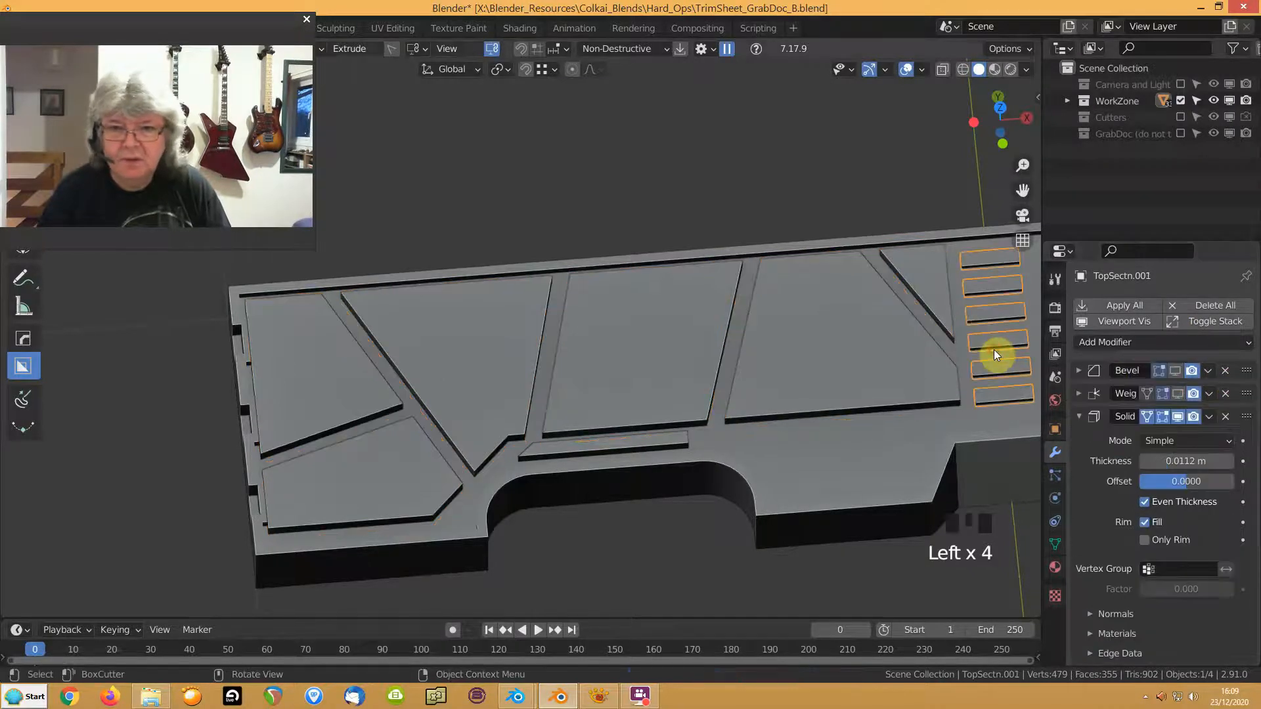
left_click(1225, 371)
left_click(1225, 372)
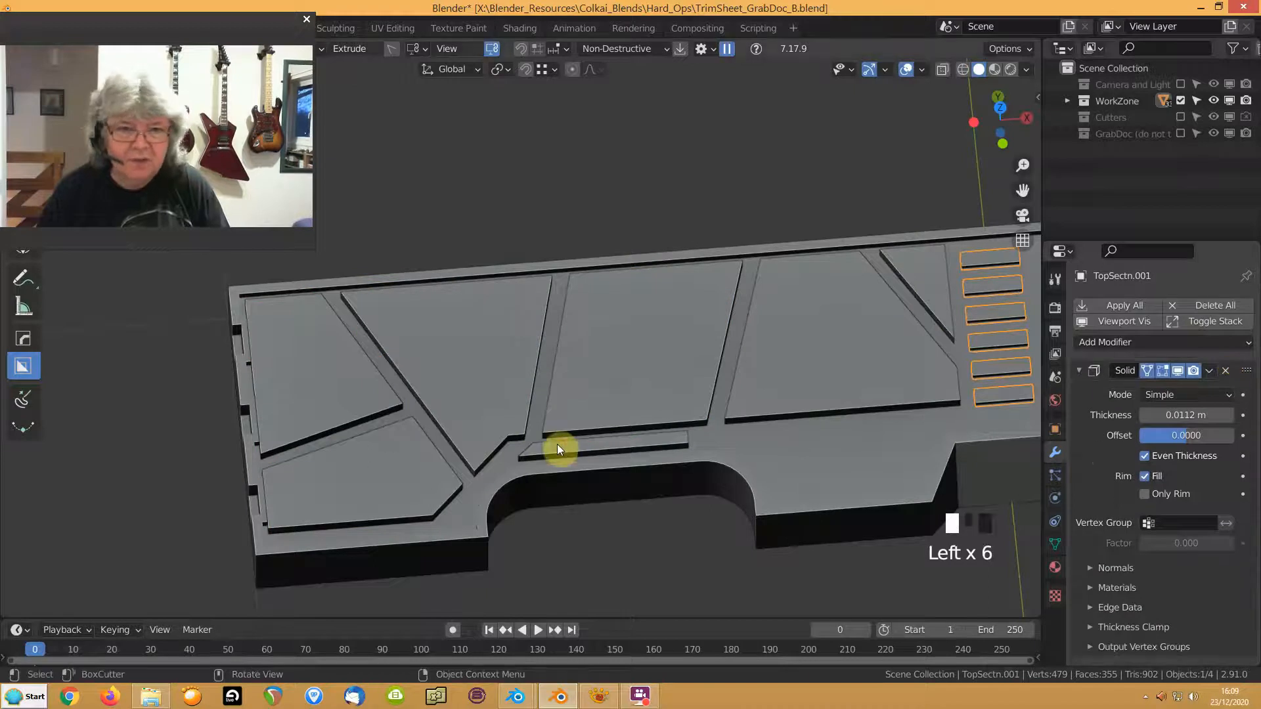
left_click(568, 443)
left_click(1226, 371)
left_click(1225, 372)
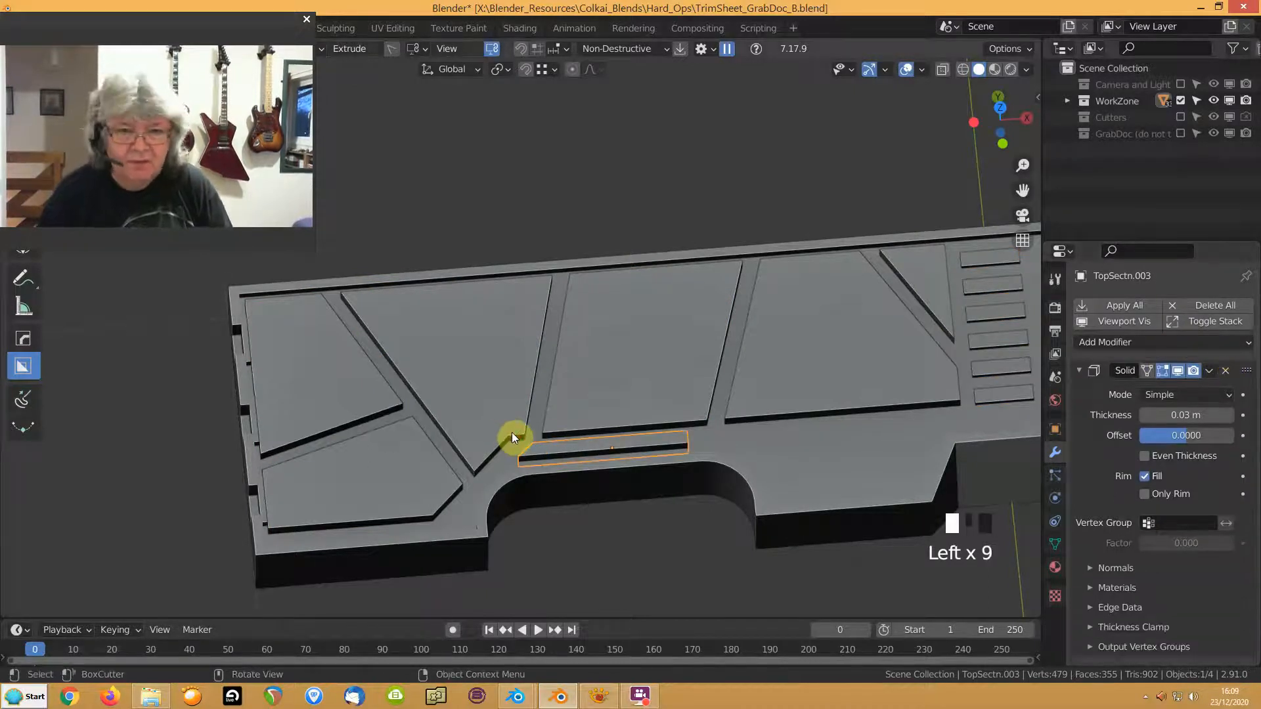
Symmetrize the base section along the X axis with the interactive mirror tool in Symmetry mode
scroll(511, 432, "up", 1)
scroll(565, 412, "down", 3)
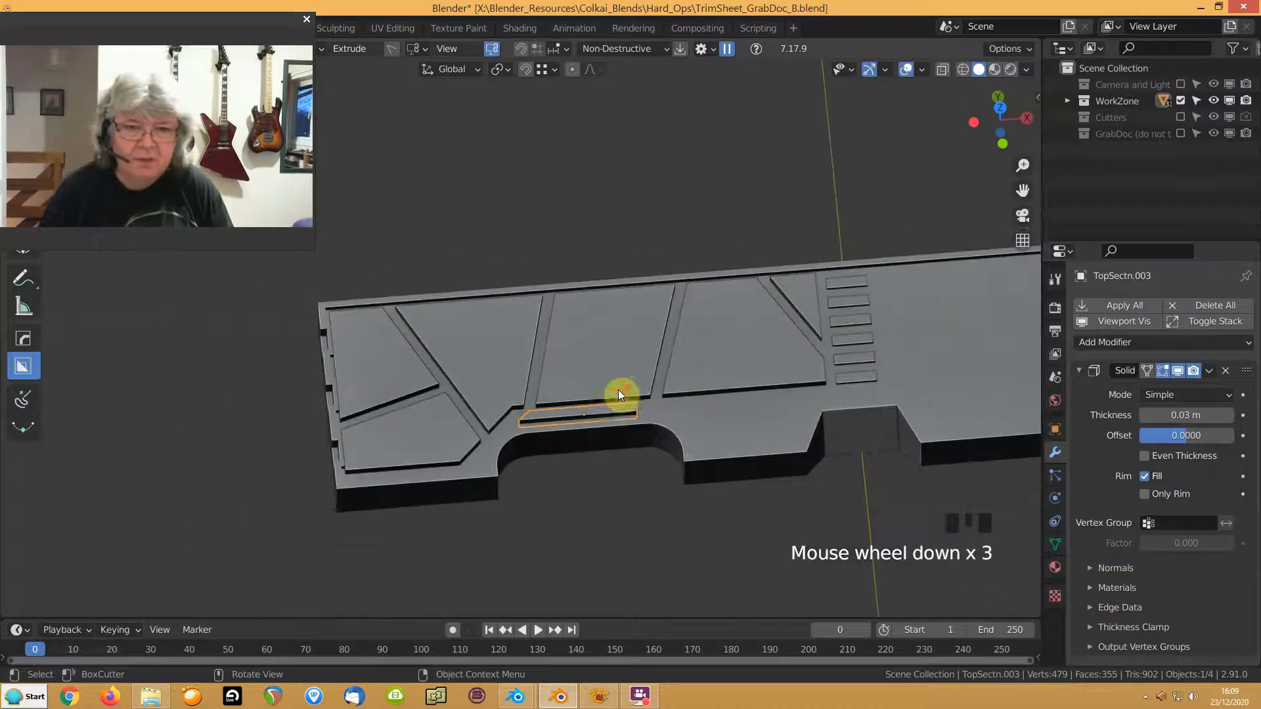
key("alt+v")
left_click(659, 432)
mouse_move(673, 339)
middle_mouse_down()
mouse_move(667, 433)
mouse_move(662, 419)
middle_mouse_up()
left_click(471, 473)
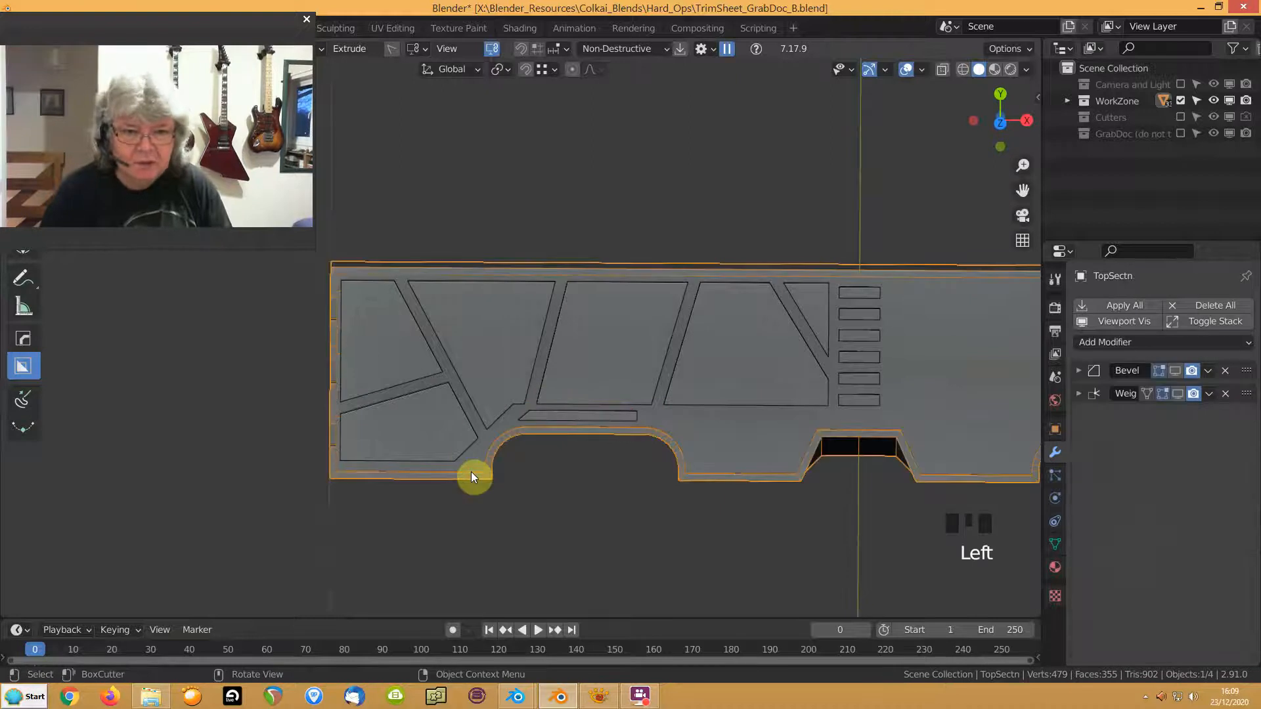
key("alt+x")
scroll(479, 468, "down", 4)
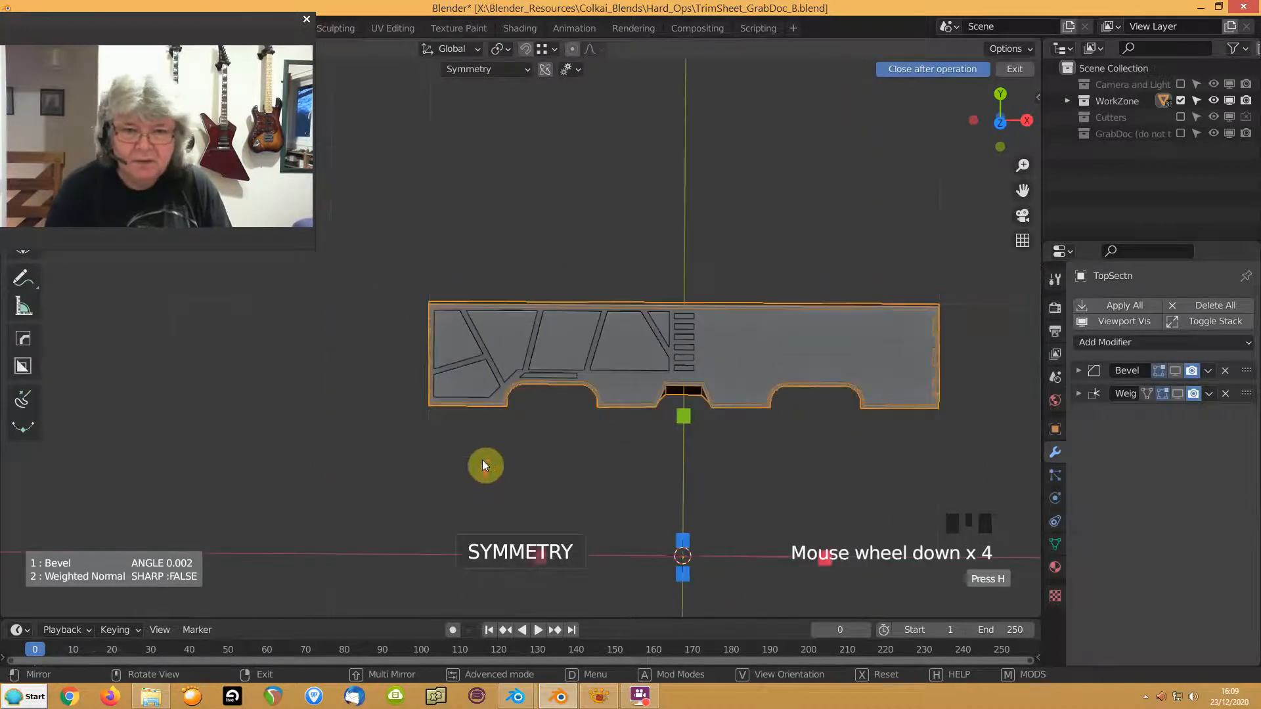
left_click(541, 554)
right_click(504, 466)
left_click(638, 464)
scroll(624, 465, "up", 4)
scroll(624, 466, "up", 2)
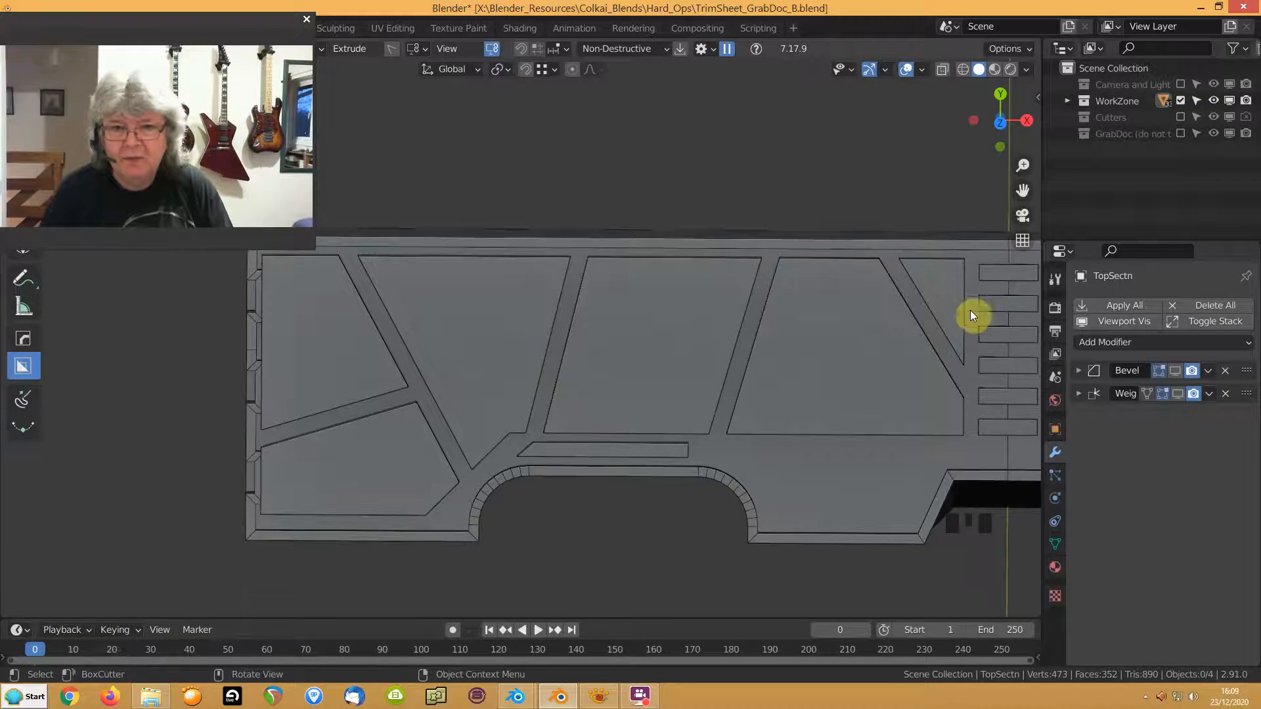
middle_click_drag(745, 332, 624, 323, "shift")
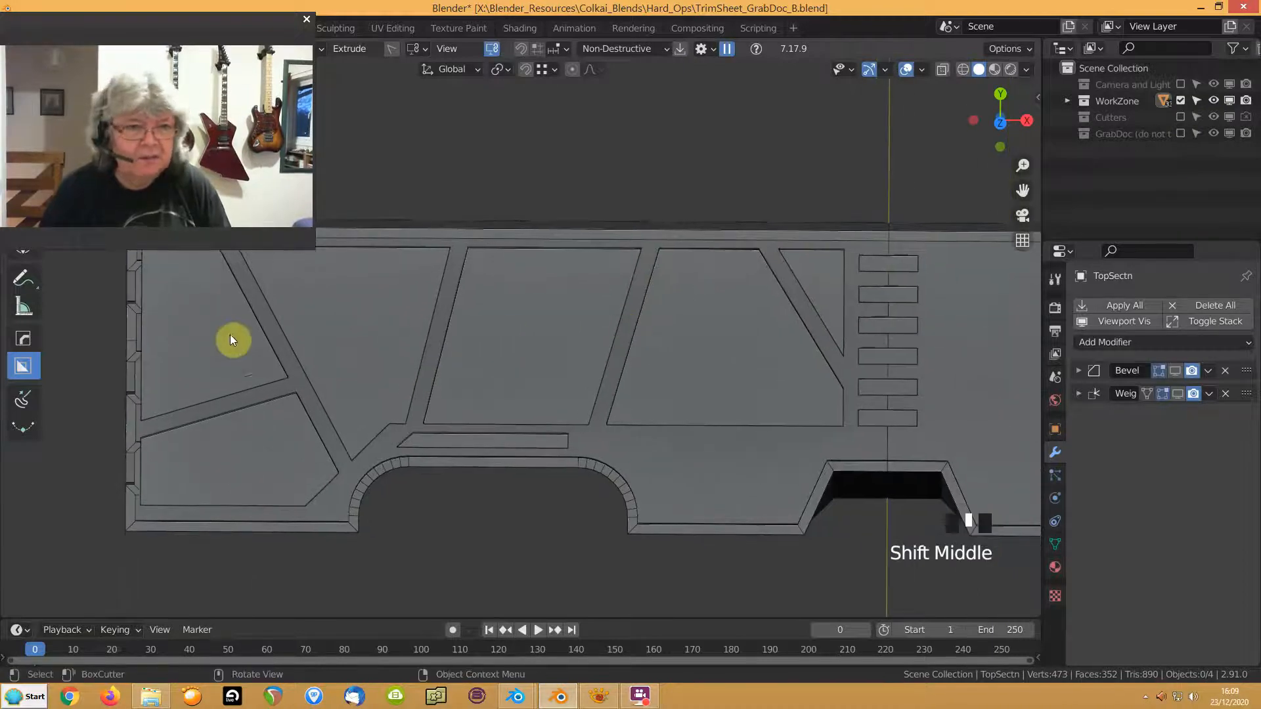
key("KP_7")
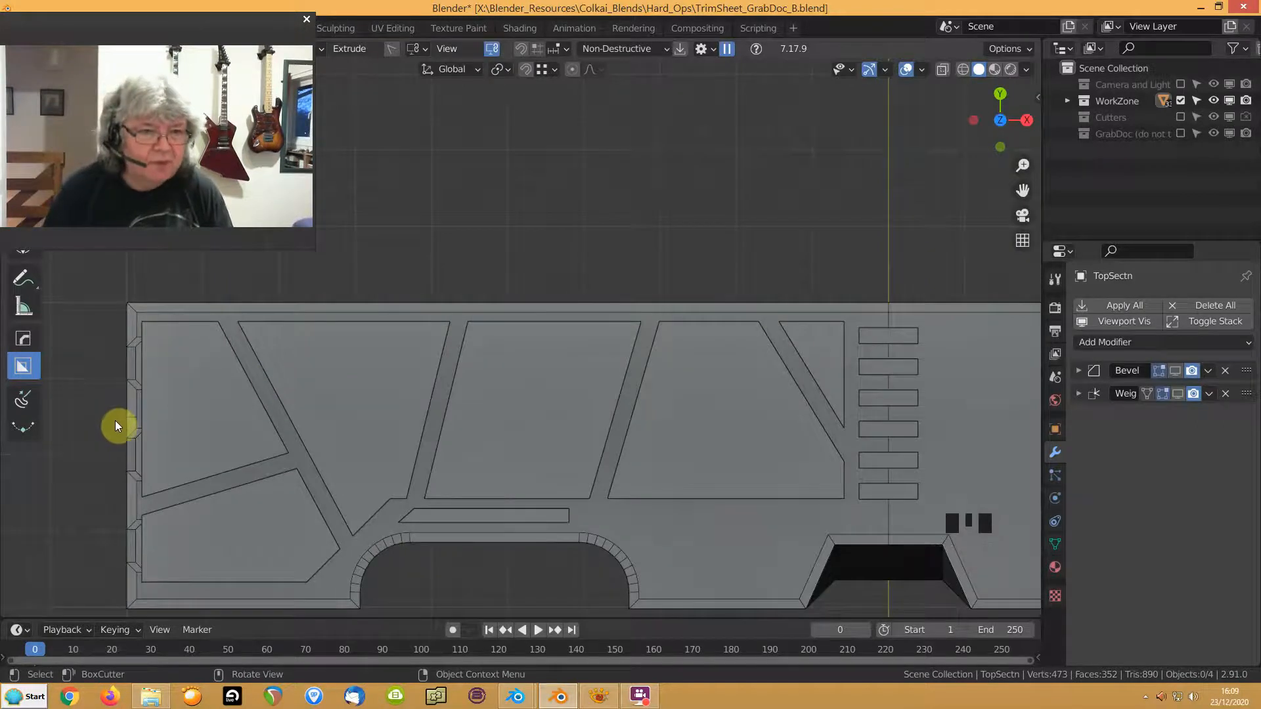
scroll(119, 419, "down", 1)
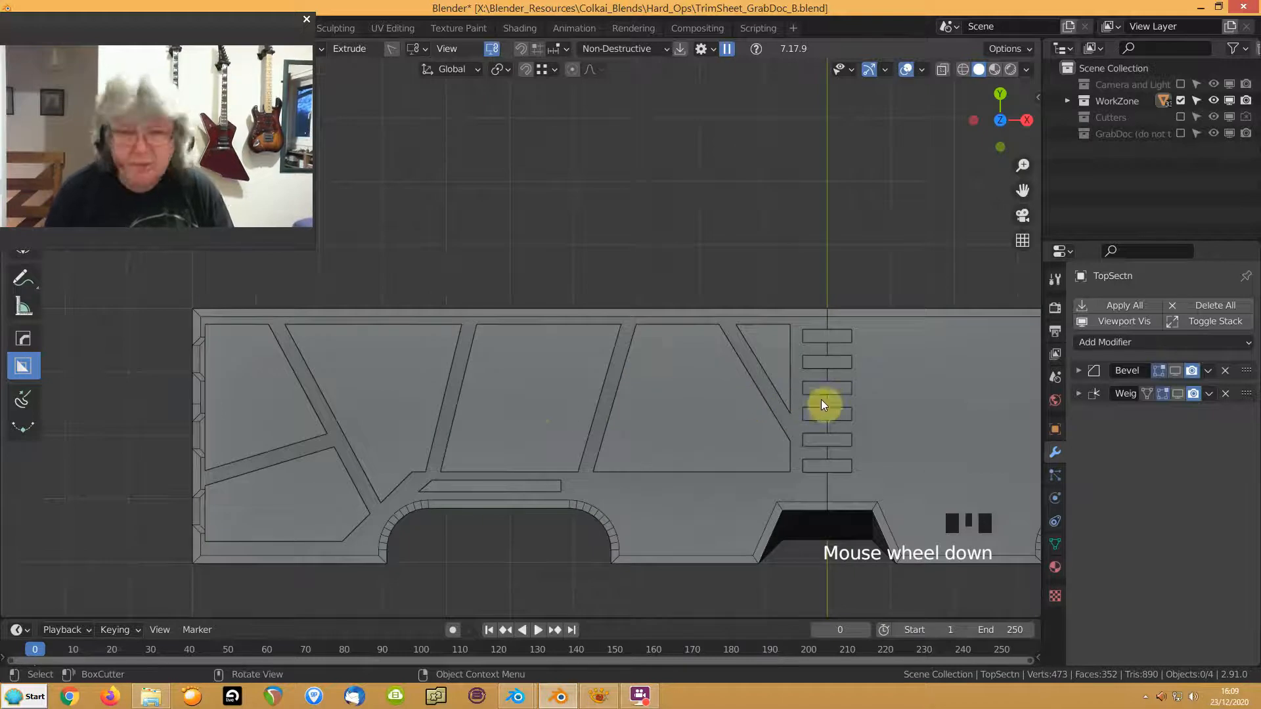
key("k")
key("1")
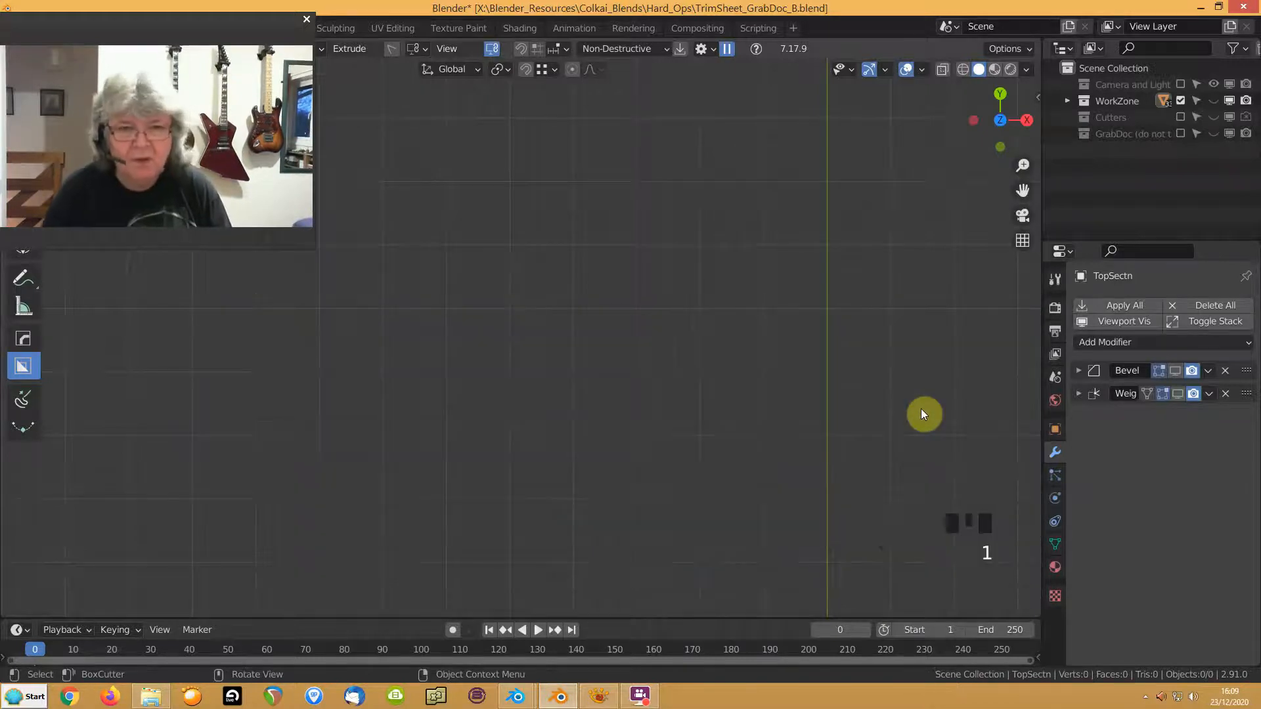
key("ctrl+z")
Dissolve the edge loop running along the short left end of the base section
left_click(876, 315)
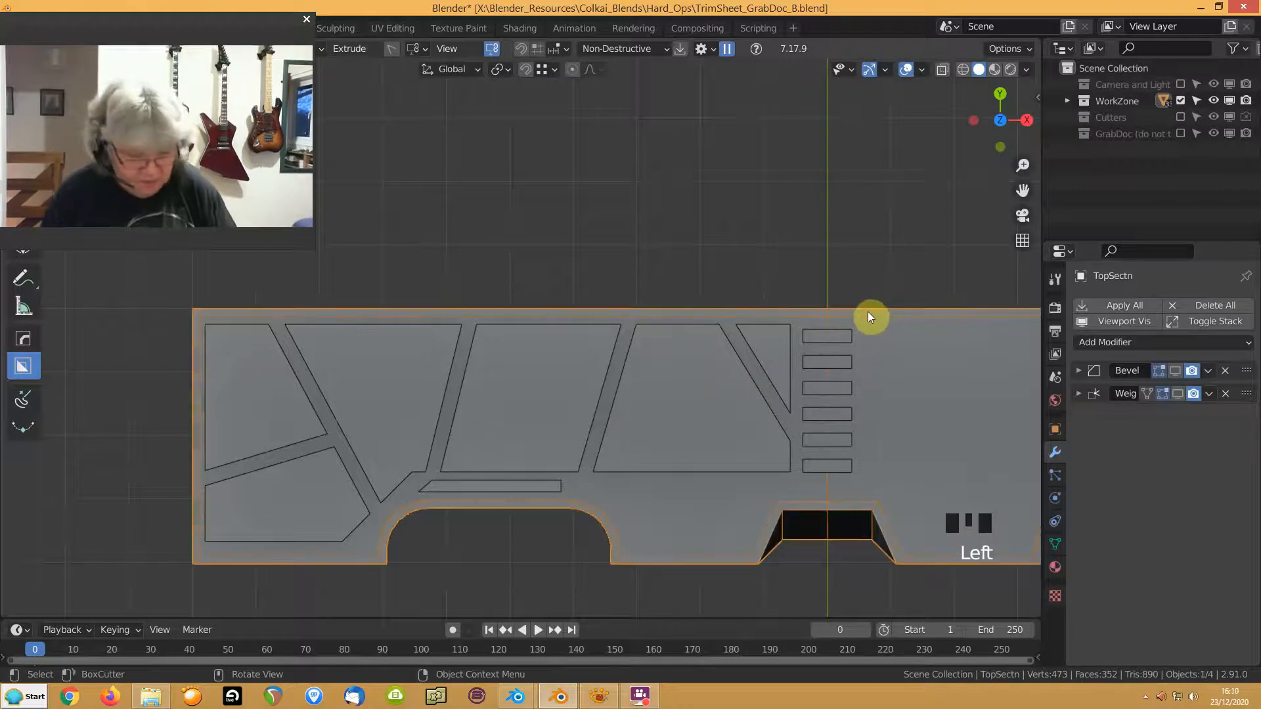
key("Tab")
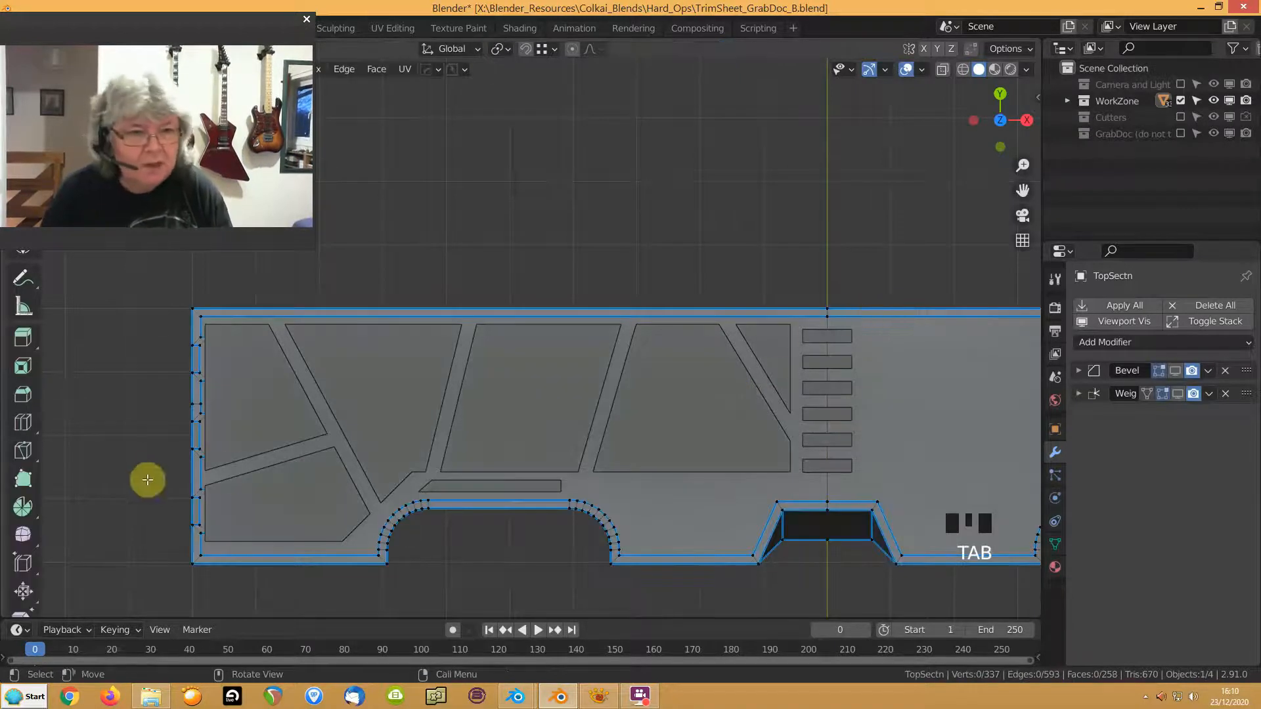
left_click(194, 398, "alt")
key("ctrl+x")
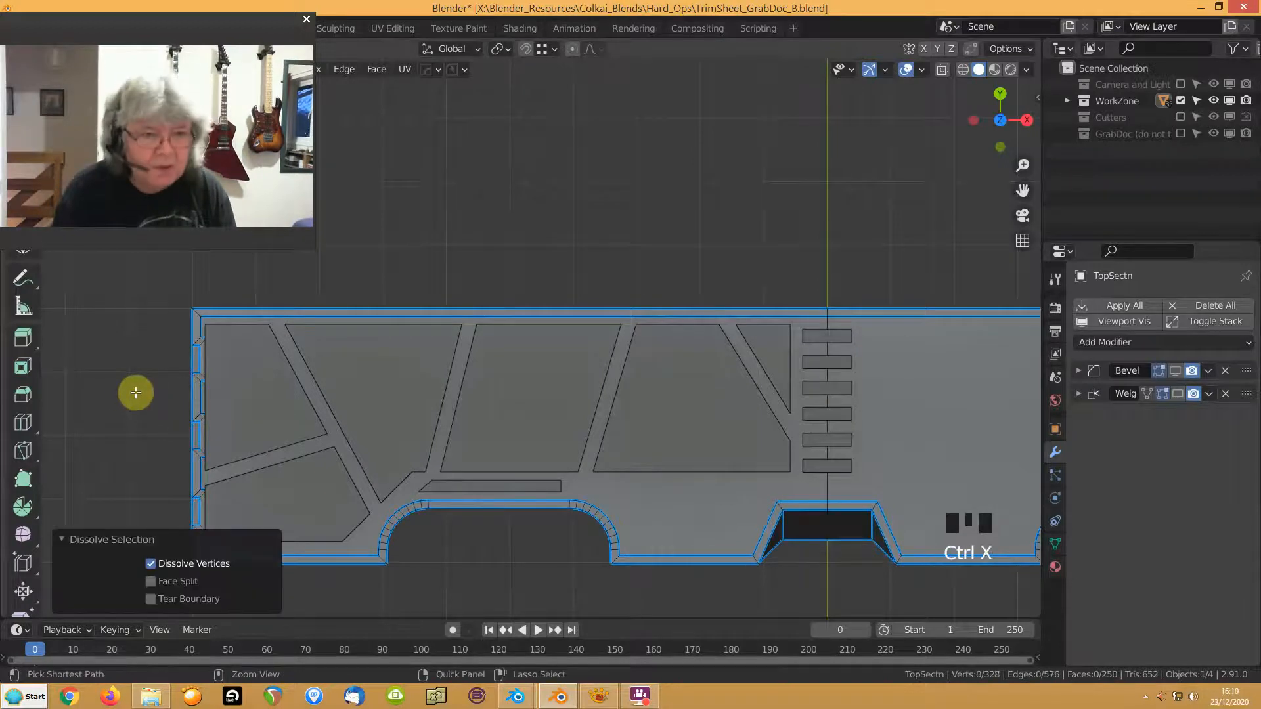
Knife a straight horizontal cut through the base from its left end to just past the slat column, with angle constraint and cut-through on
key("k")
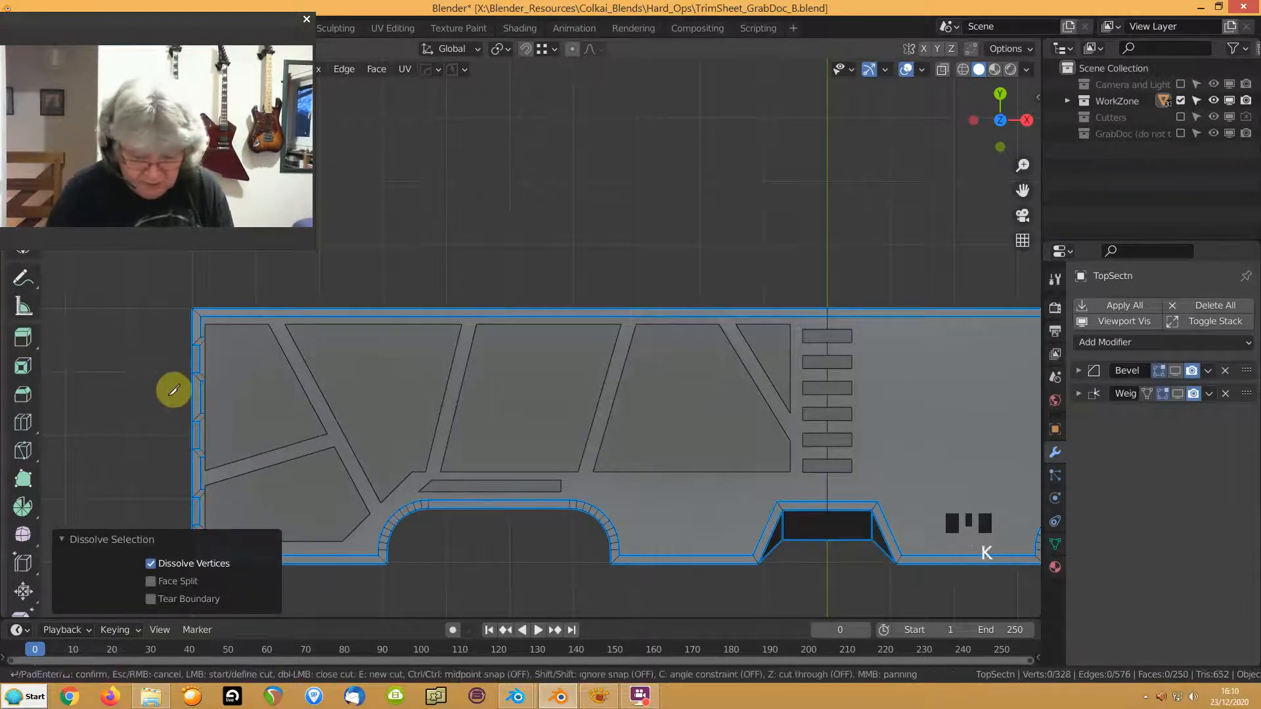
left_click(197, 392)
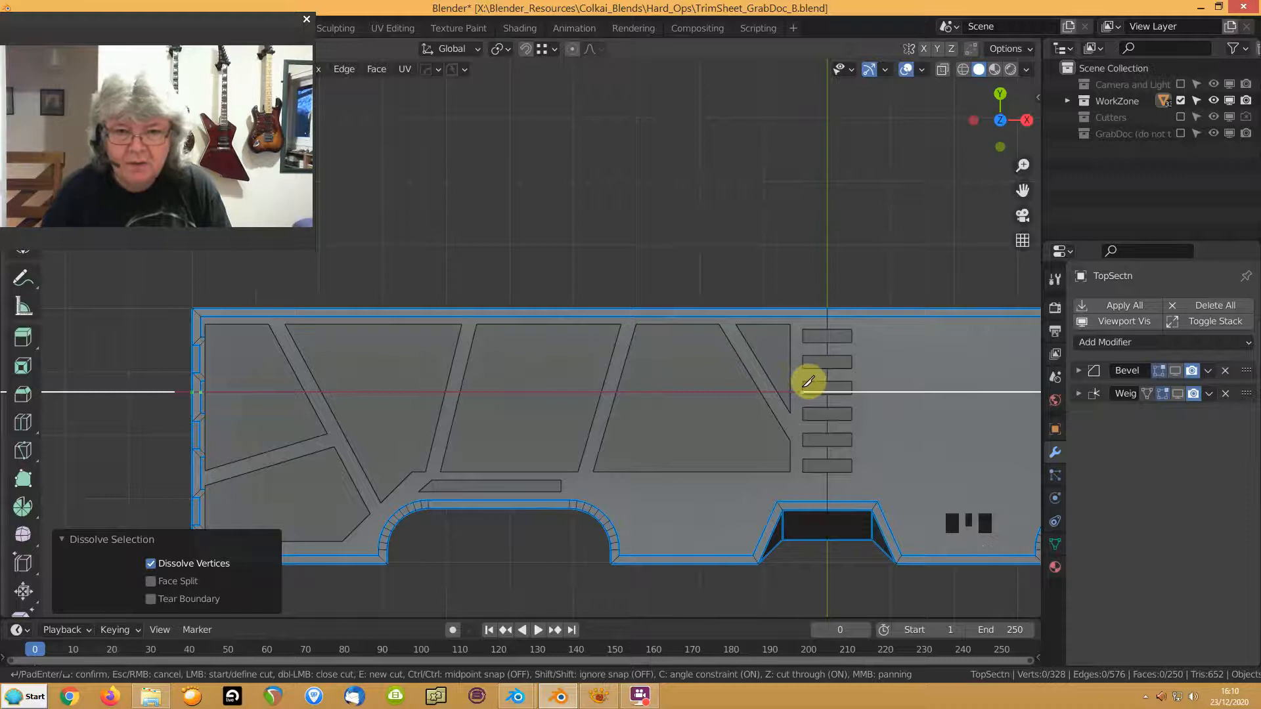
left_click(898, 379)
key("Return")
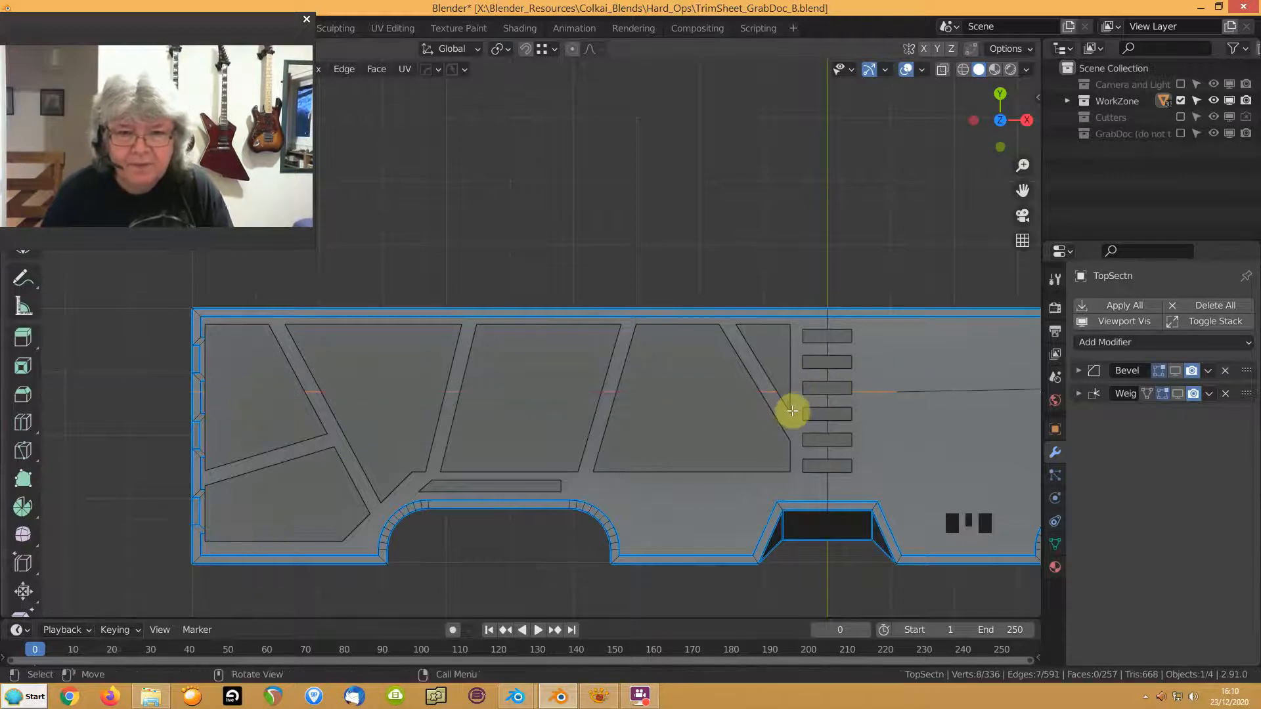
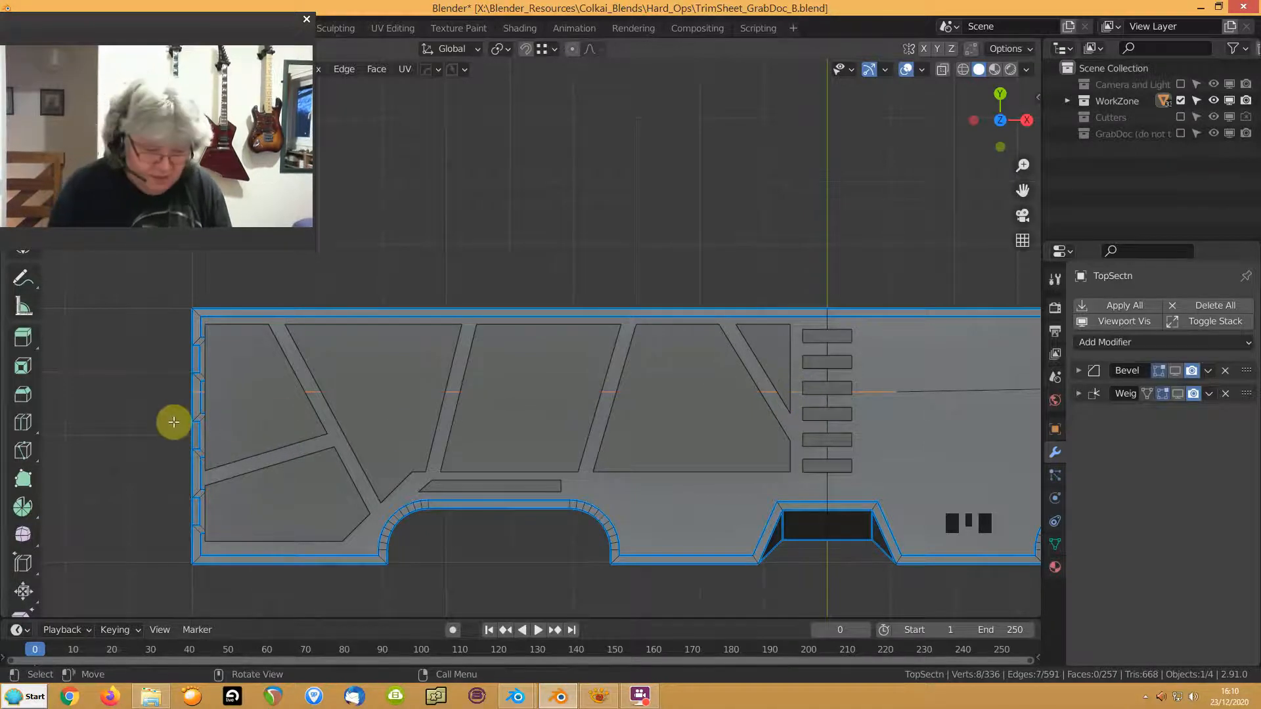
Symmetrize the base section along X again so the new cut is mirrored to the other half, and check its mesh
scroll(174, 421, "down", 3)
key("alt+x")
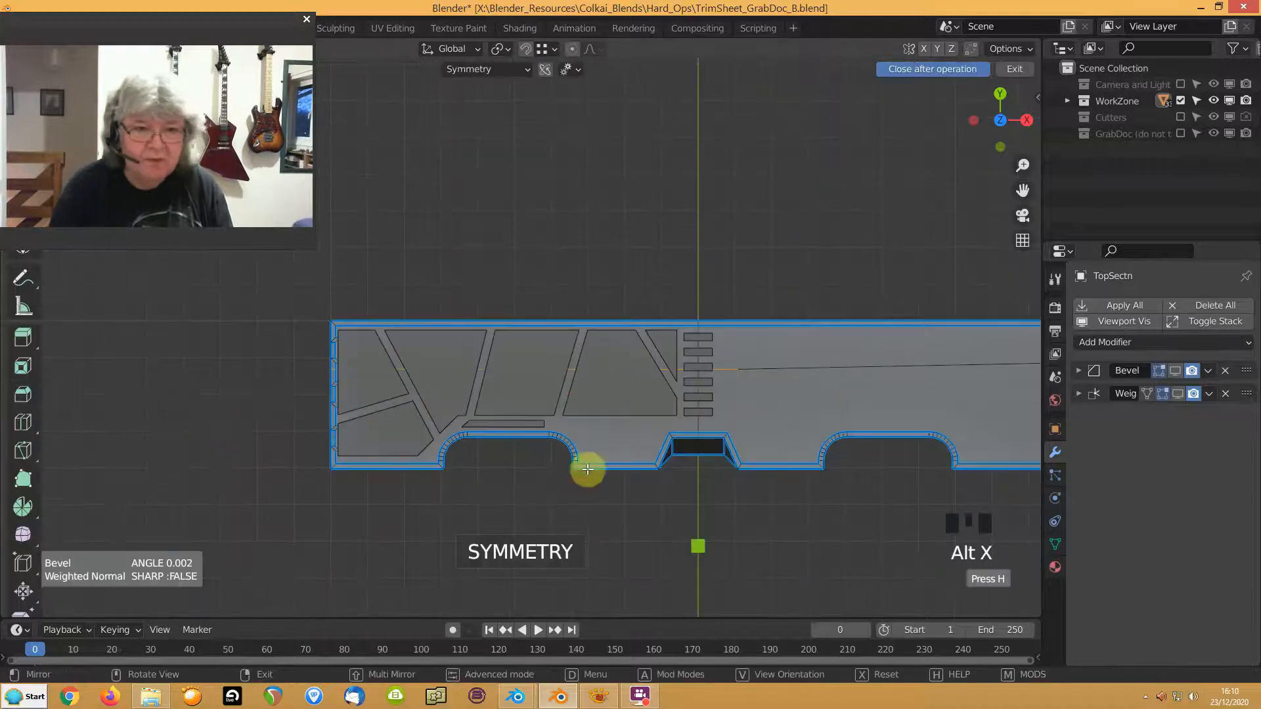
scroll(650, 470, "down", 6)
left_click(437, 455)
scroll(245, 451, "up", 7)
middle_click_drag(359, 452, 377, 420)
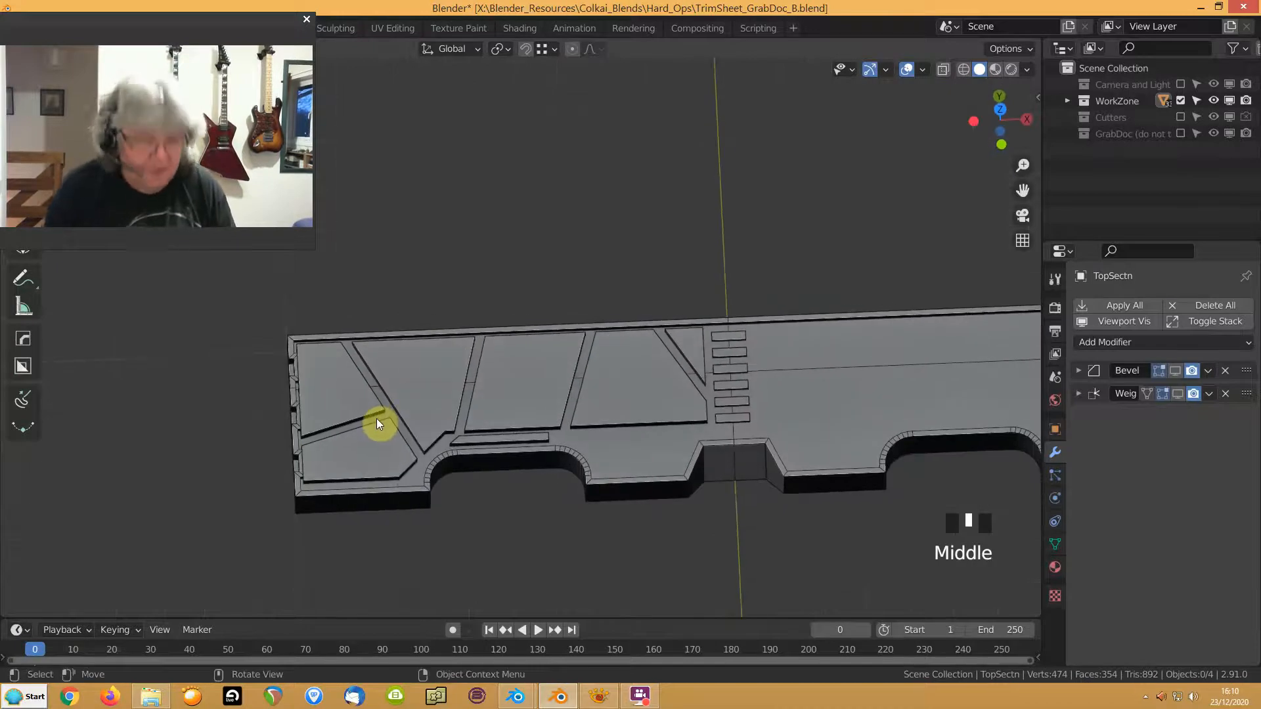
key("Tab")
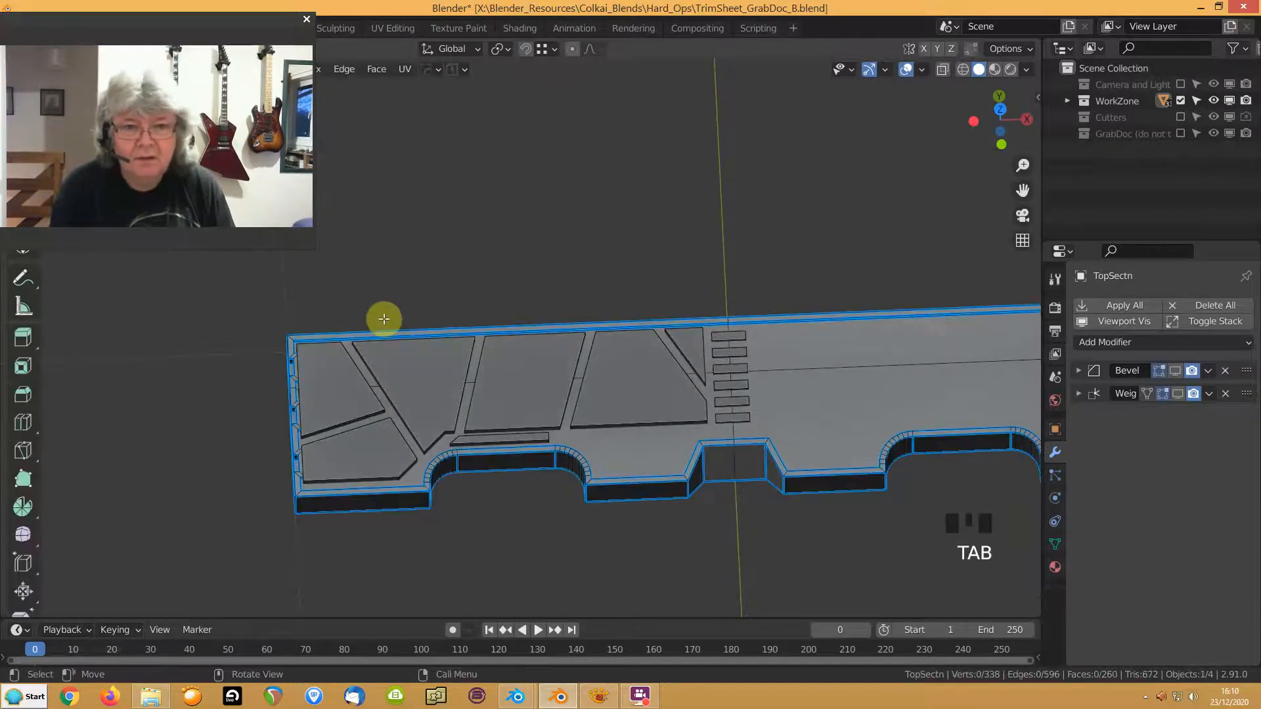
key("Tab")
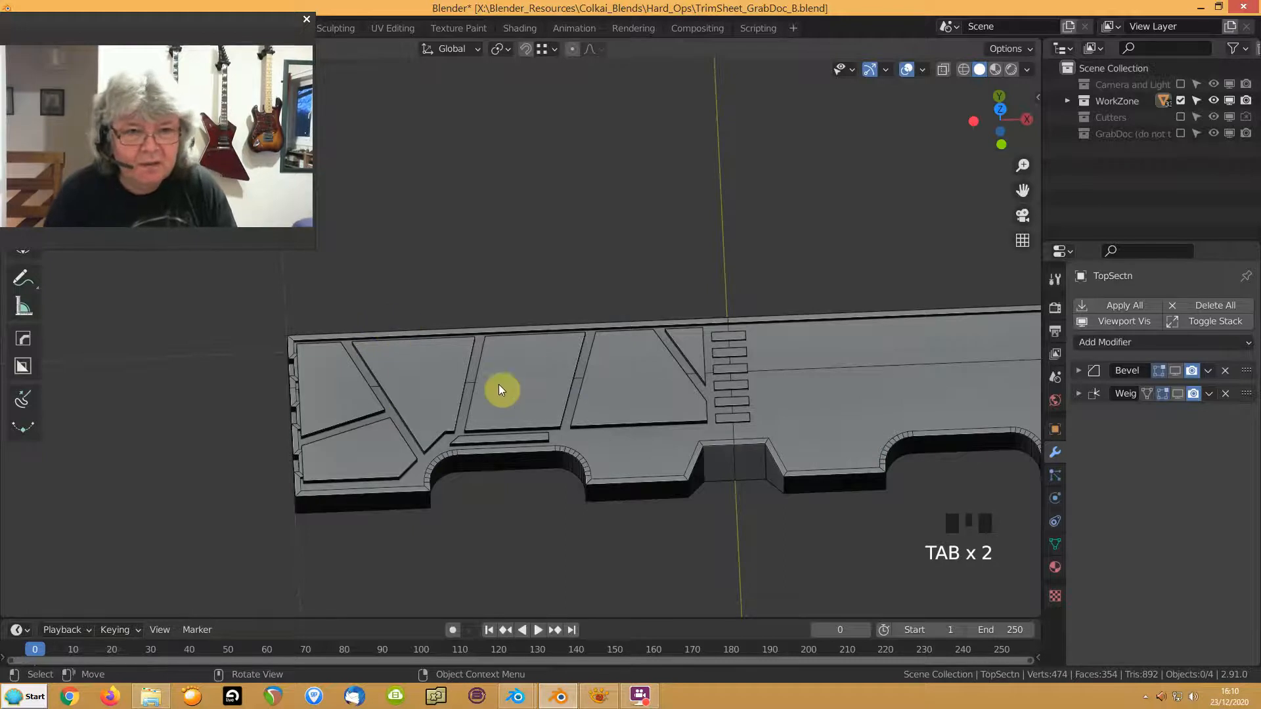
Boolean-subtract the solidified slat column from the base section with a non-destructive Difference
left_click(729, 388)
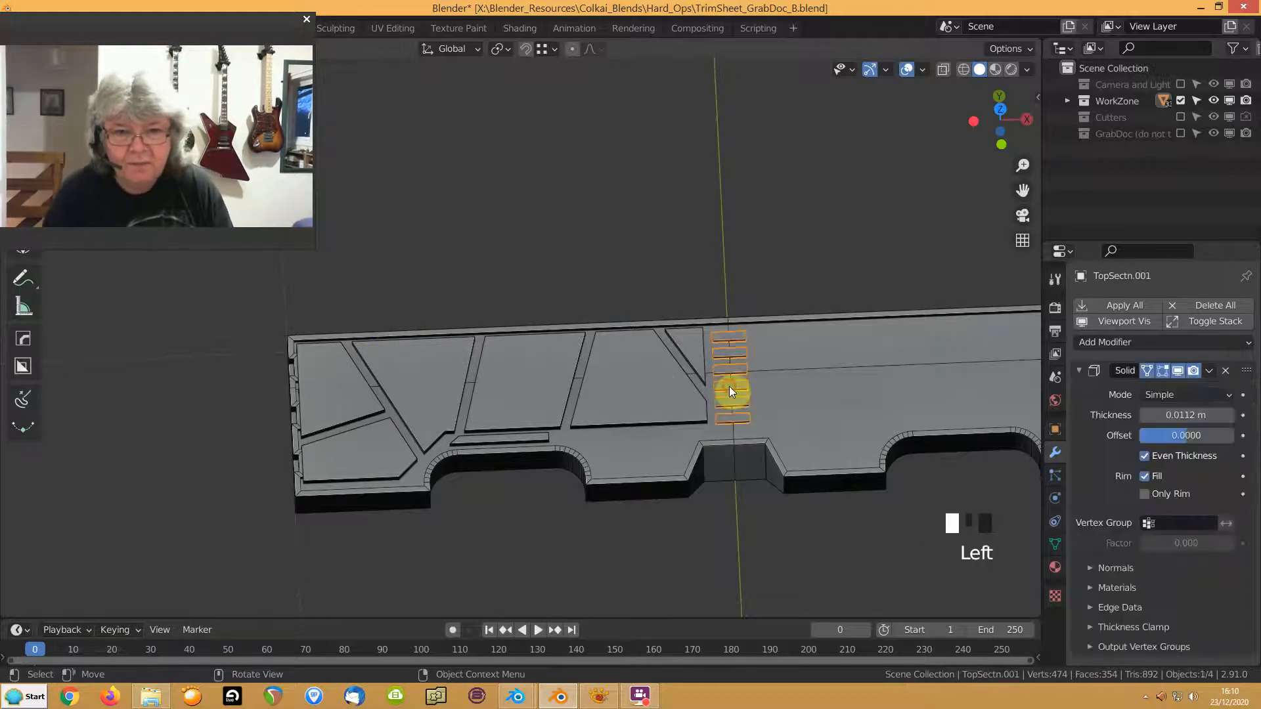
left_click(849, 409, "shift")
key("ctrl+KP_Subtract")
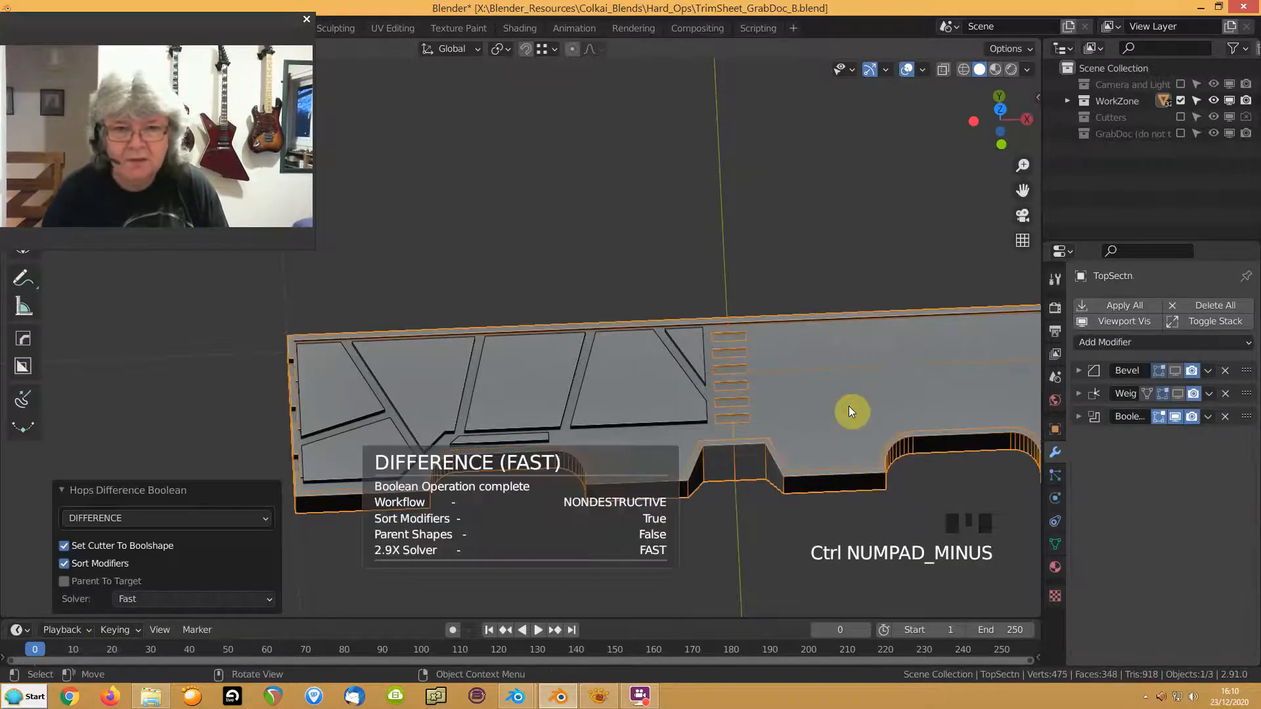
Try to join the large raised panel pieces to the base section with a non-destructive Boolean Union
scroll(719, 394, "up", 3)
left_click(694, 402)
left_click(742, 528, "shift")
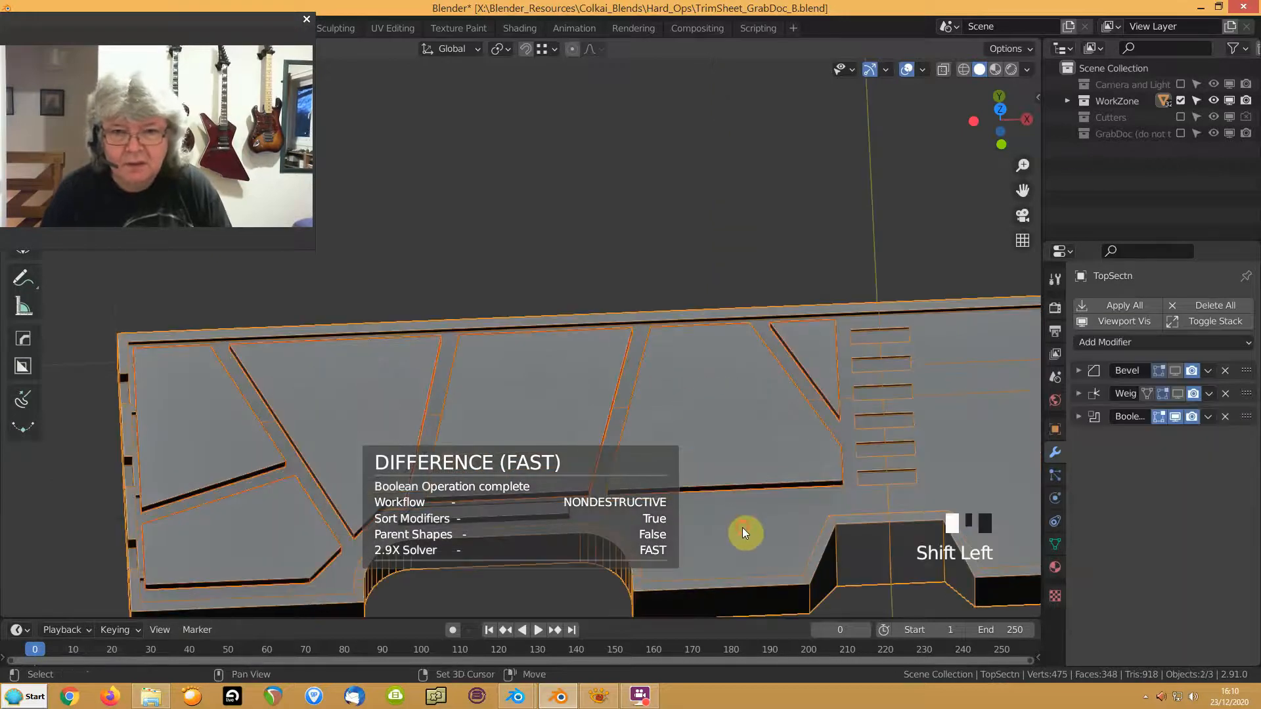
key("ctrl+KP_Add")
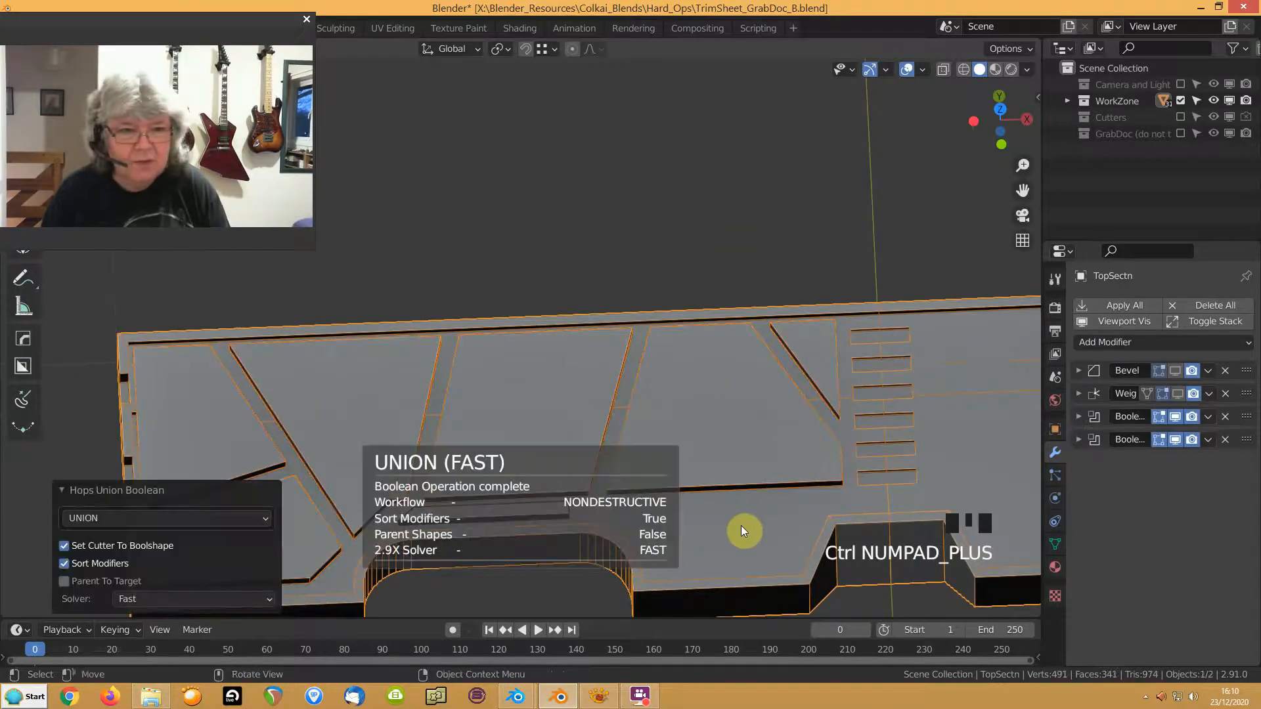
middle_click_drag(652, 333, 609, 333, "shift")
middle_click_drag(246, 419, 384, 420)
key("ctrl+z")
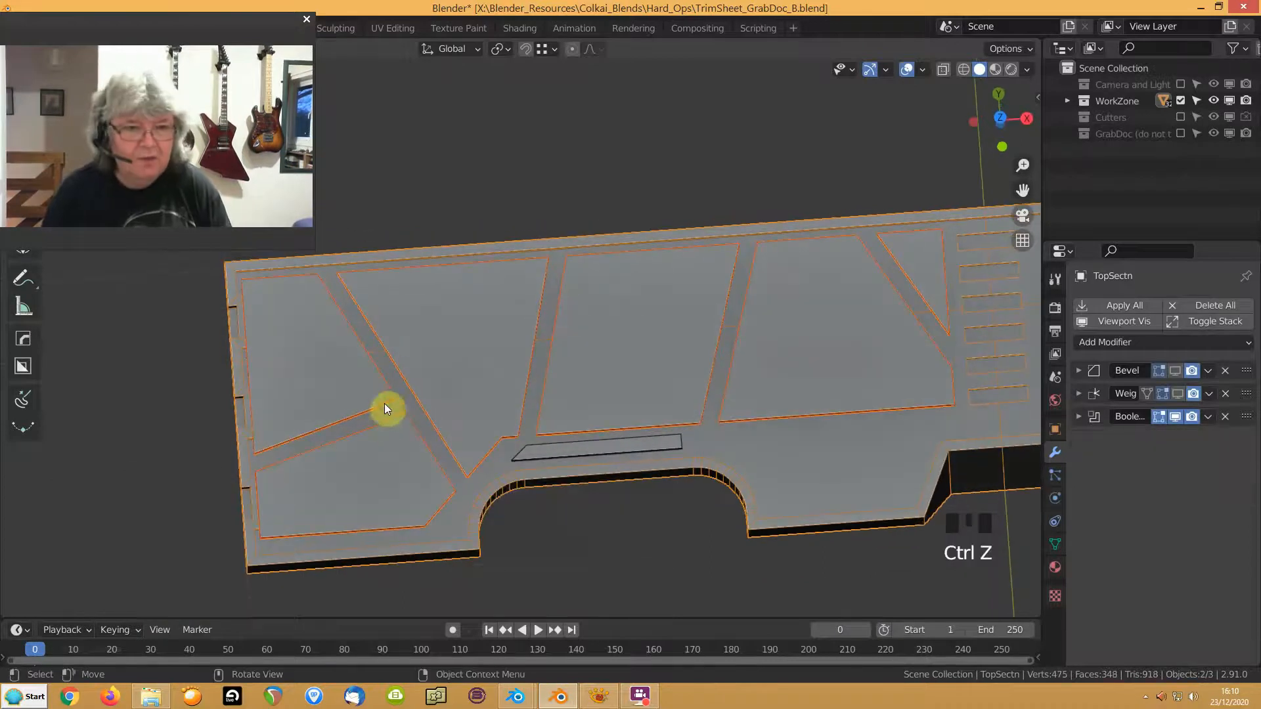
In the panels' mesh, knife a straight cut just inside the outer edges of the two end panels, with angle constraint and cut-through on
key("KP_7")
middle_click_drag(333, 435, 490, 458, "shift")
left_click(479, 372)
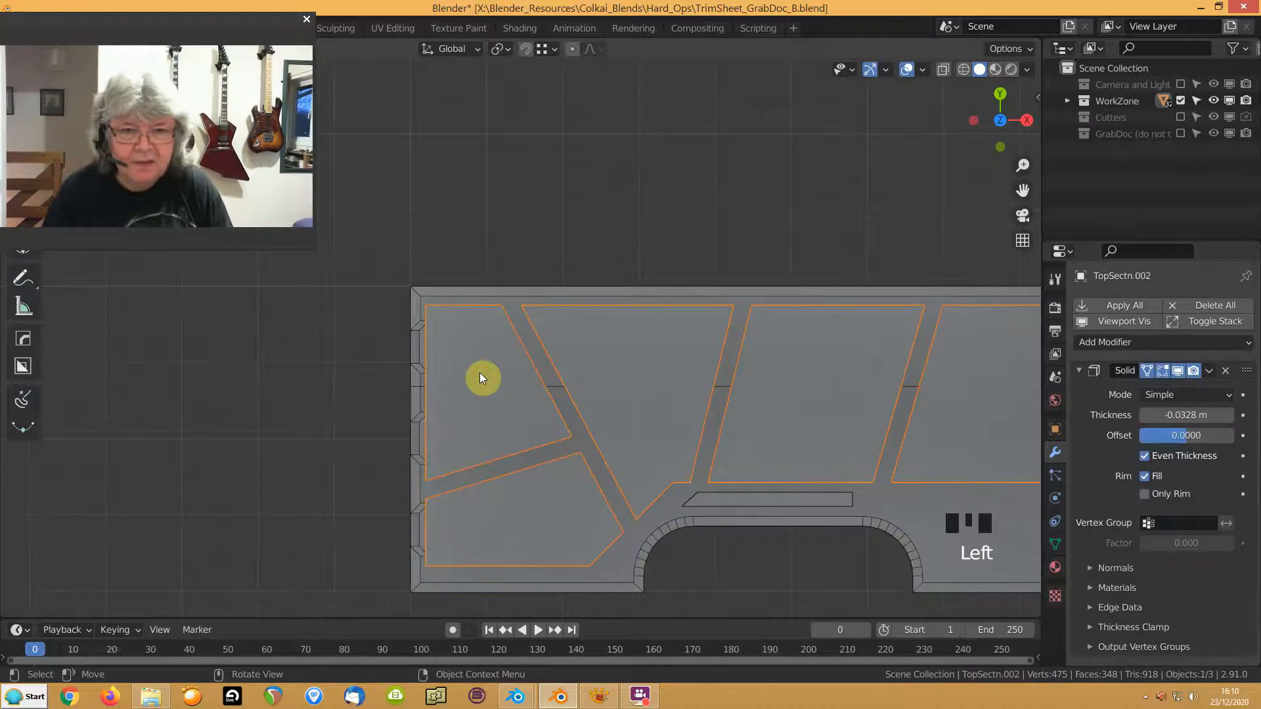
key("Tab")
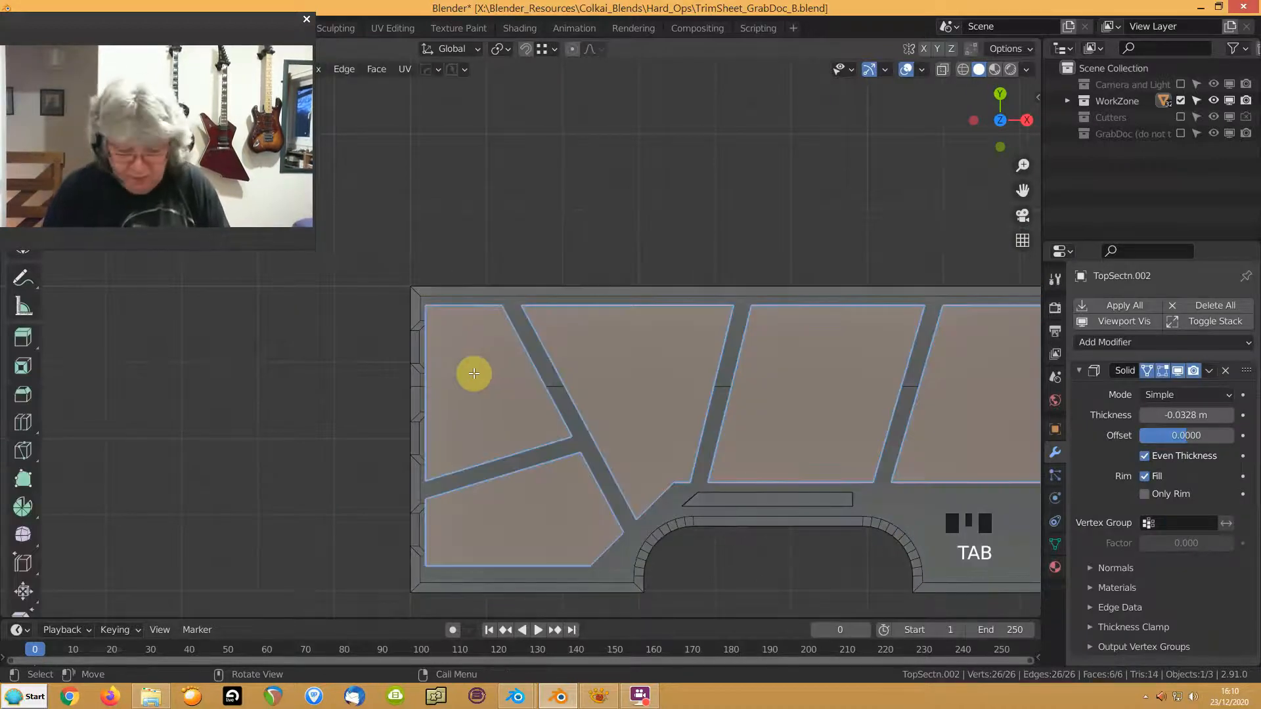
key("k")
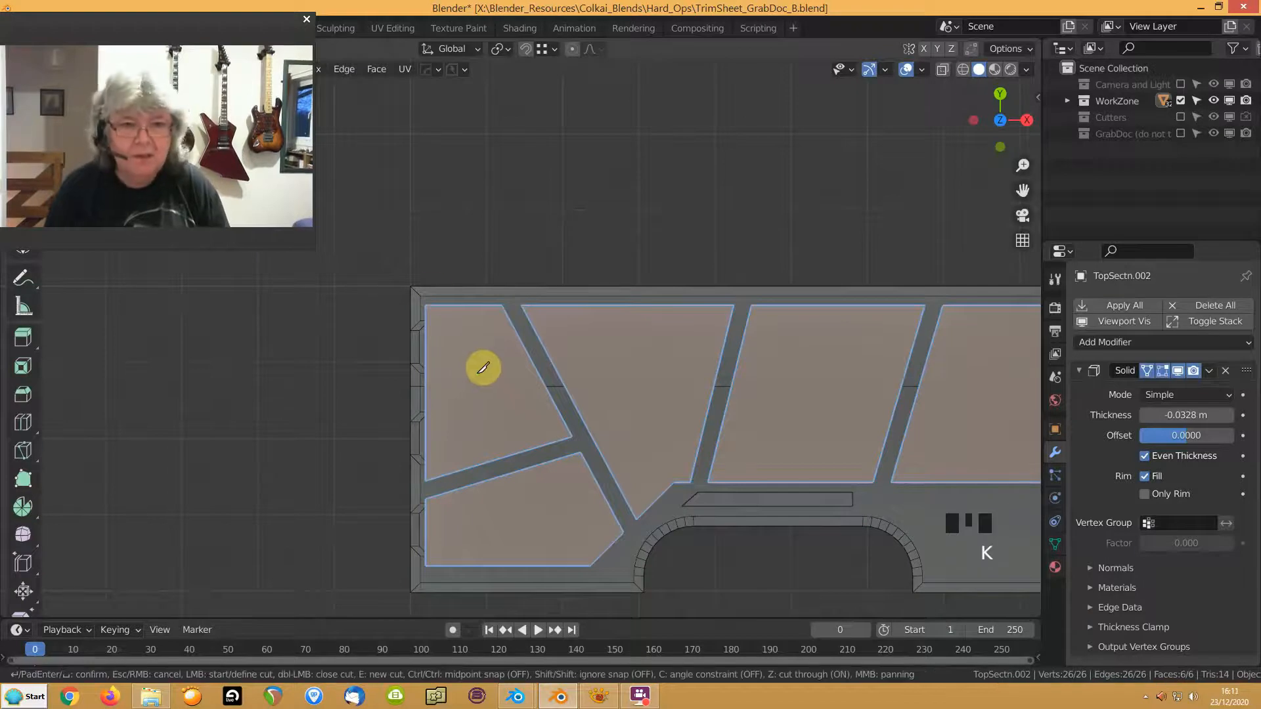
key("c")
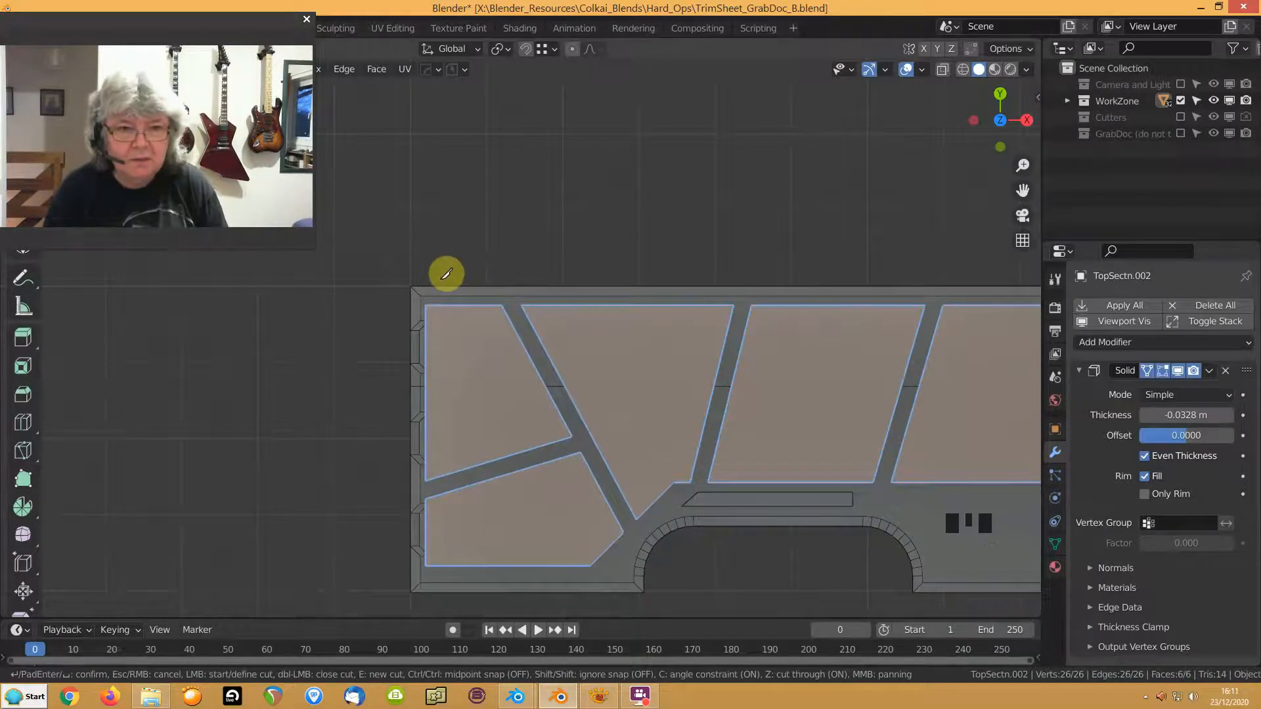
left_click(443, 276)
left_click(433, 615)
key("Return")
Delete the two narrow faces cut off along the outer edges of the end panels
key("3")
left_click(431, 515)
left_click(430, 406, "shift")
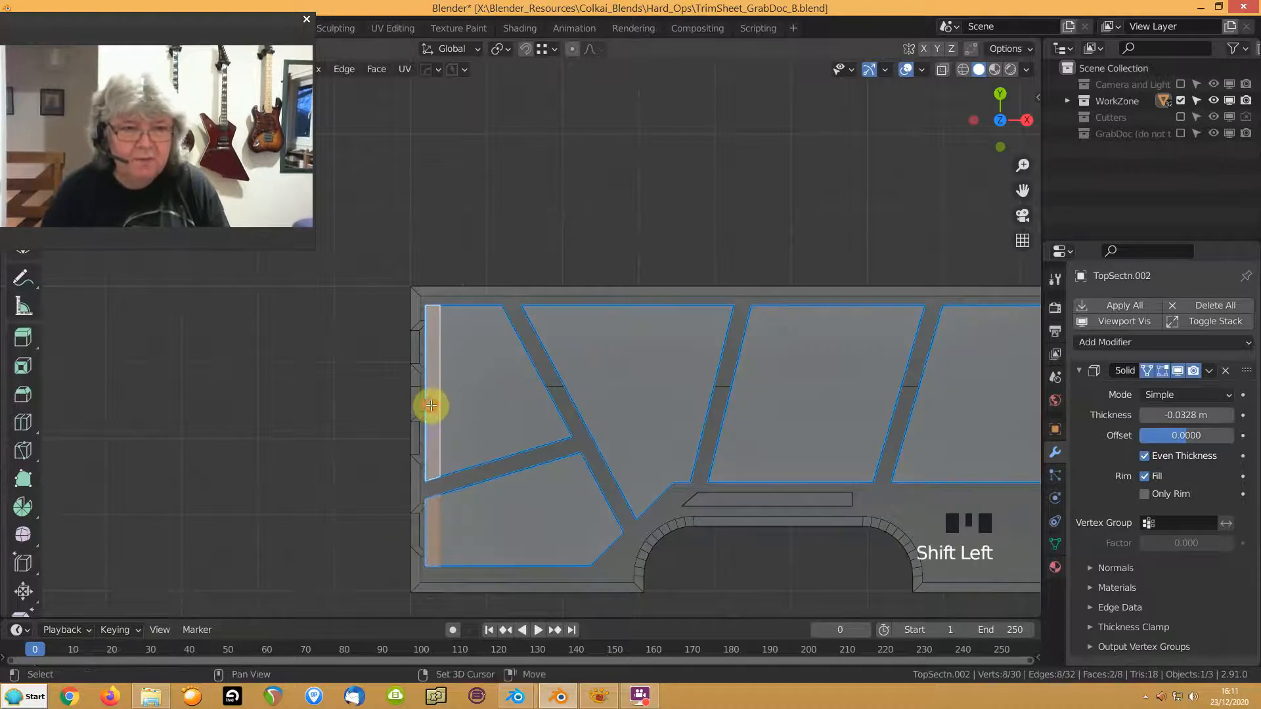
key("Delete")
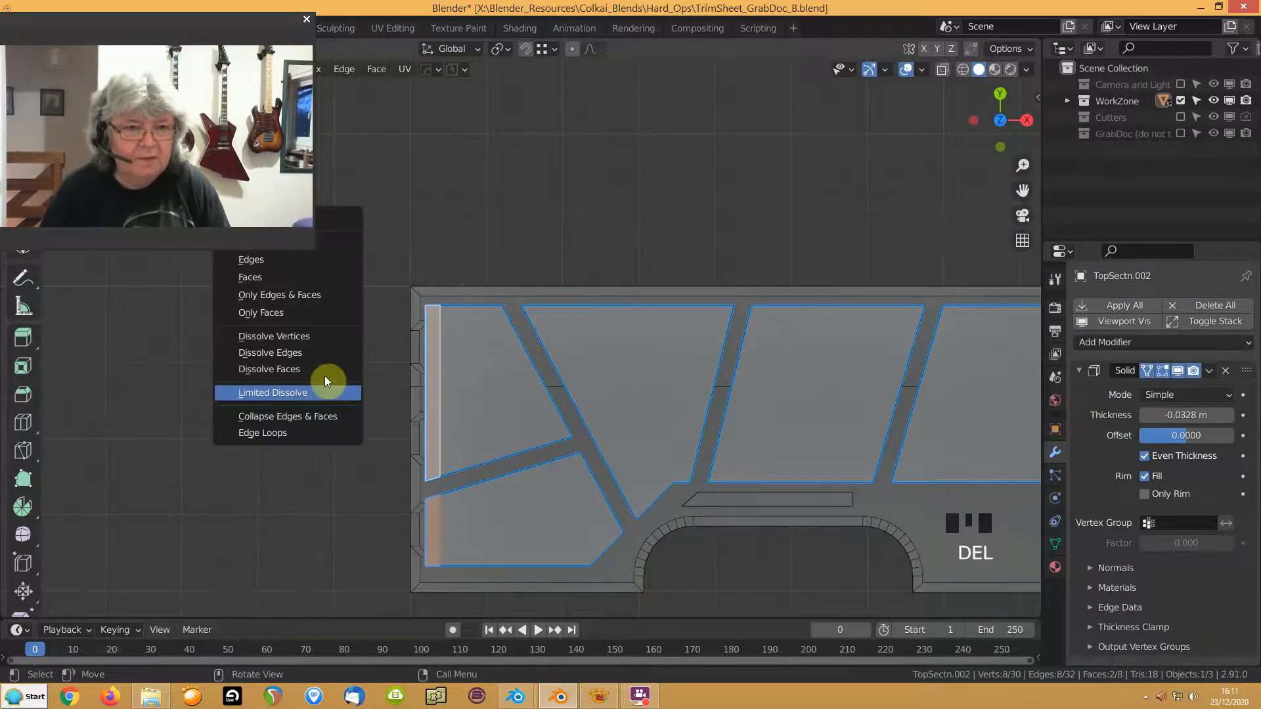
left_click(244, 278)
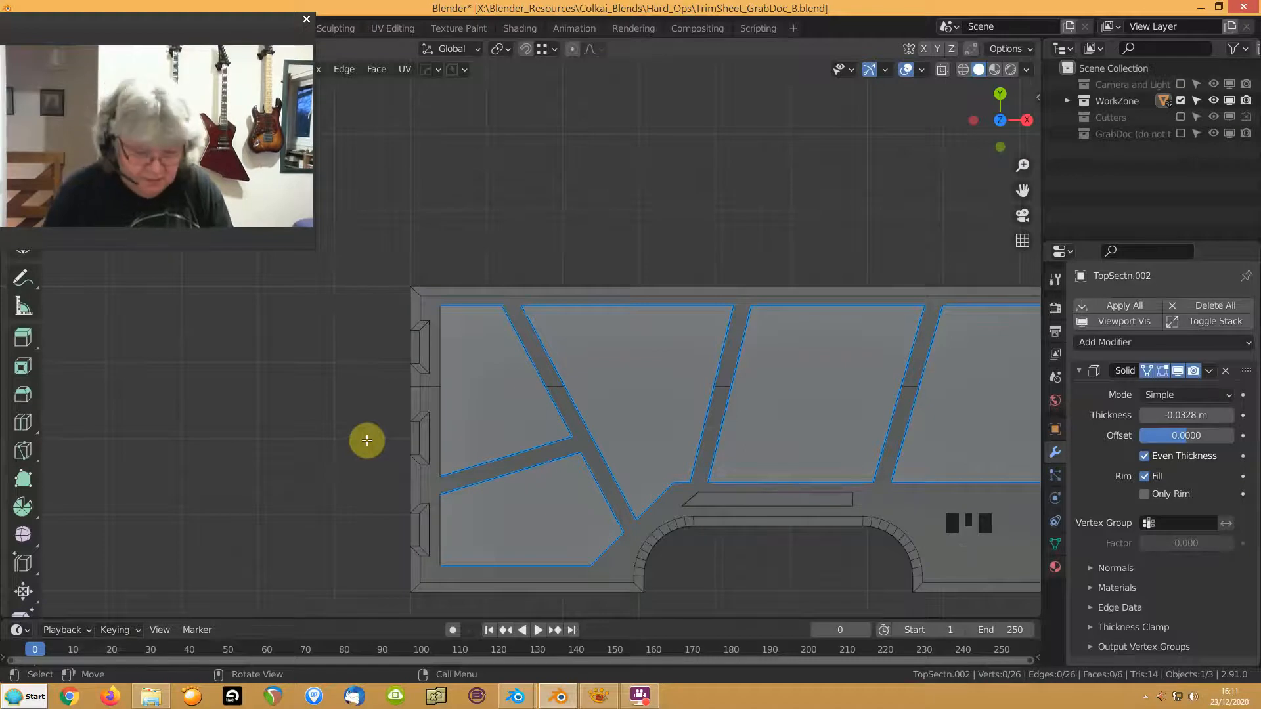
Mark the new outer edges of the two trimmed end panels as sharp
key("1")
left_click(445, 375)
left_click(436, 523, "shift")
key("q")
key("s")
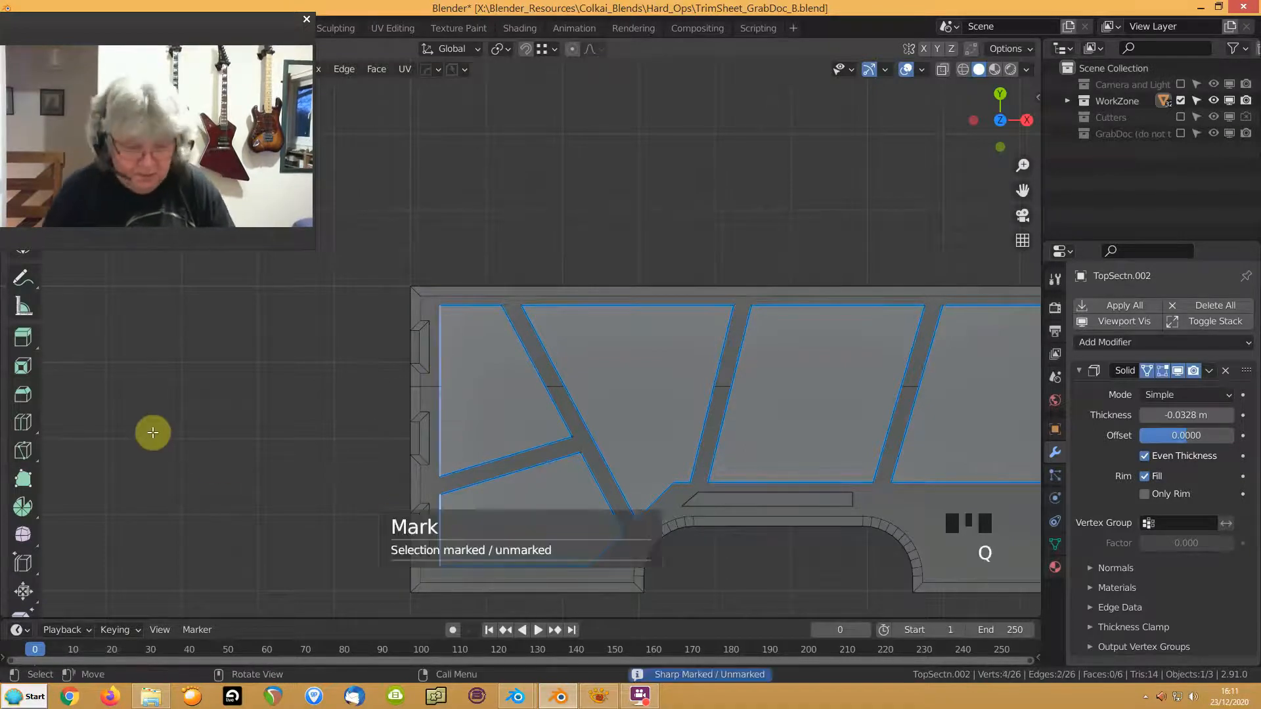
Boolean-union the trimmed panel pieces with the base section and inspect the narrowed end
key("Tab")
middle_click_drag(368, 452, 339, 422)
left_click(420, 491, "shift")
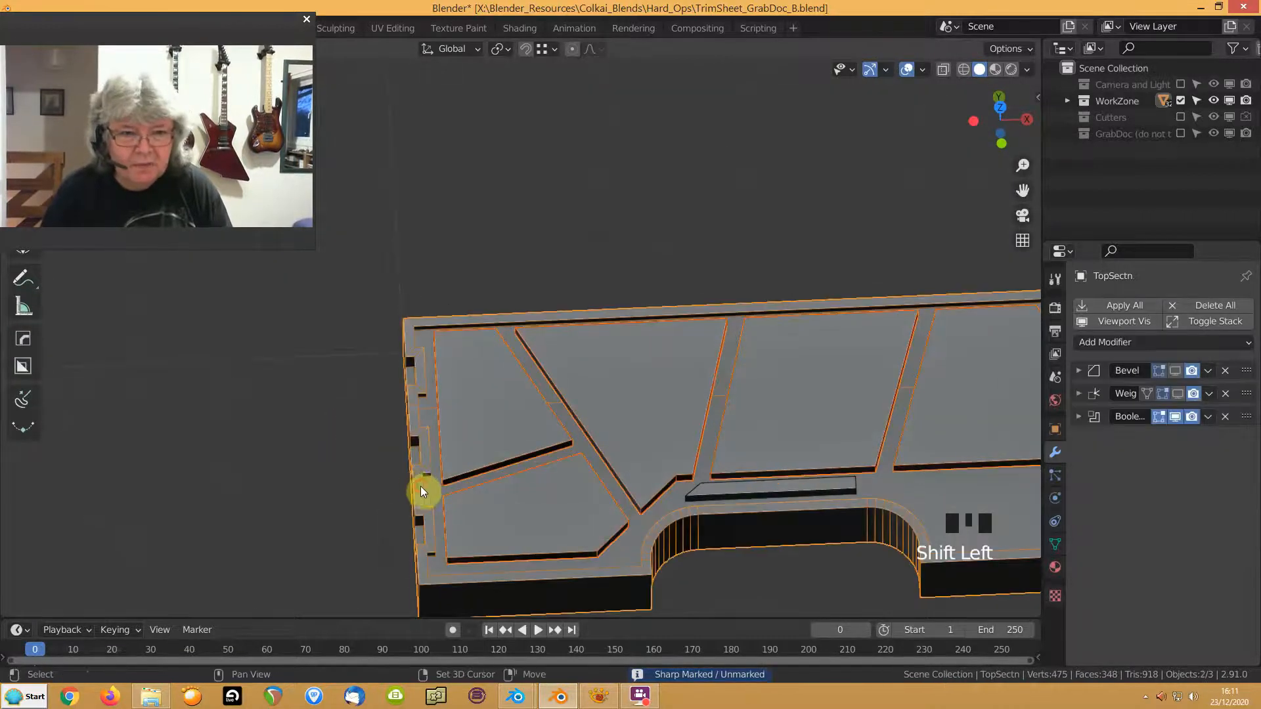
key("ctrl+KP_Add")
left_click(367, 386)
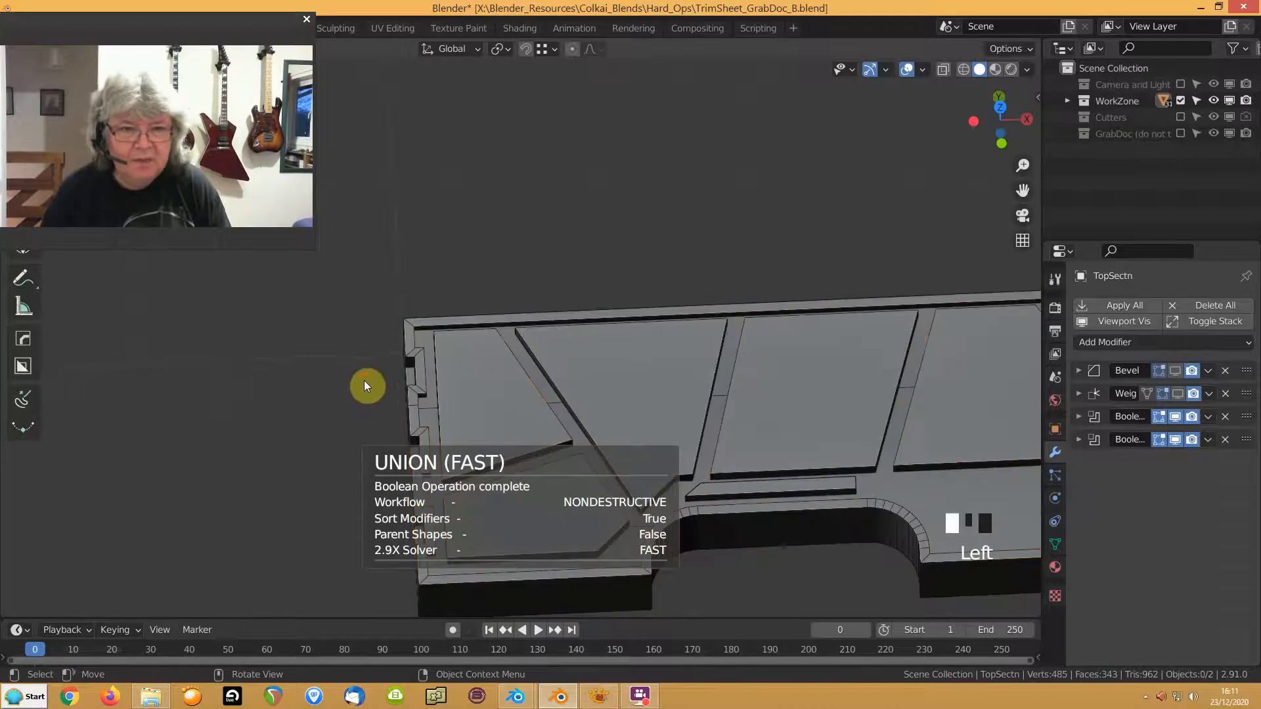
middle_click_drag(685, 286, 679, 352)
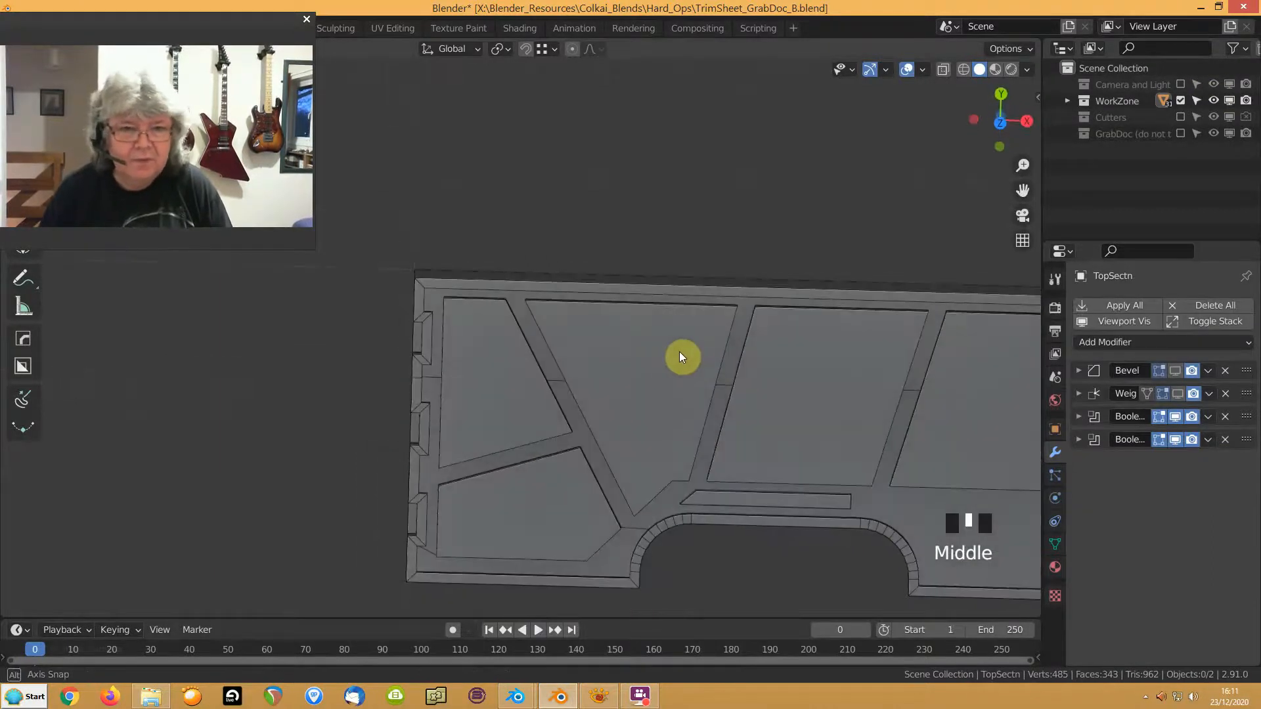
Move both Boolean modifiers of the base section above the Bevel and apply them
left_click(646, 376)
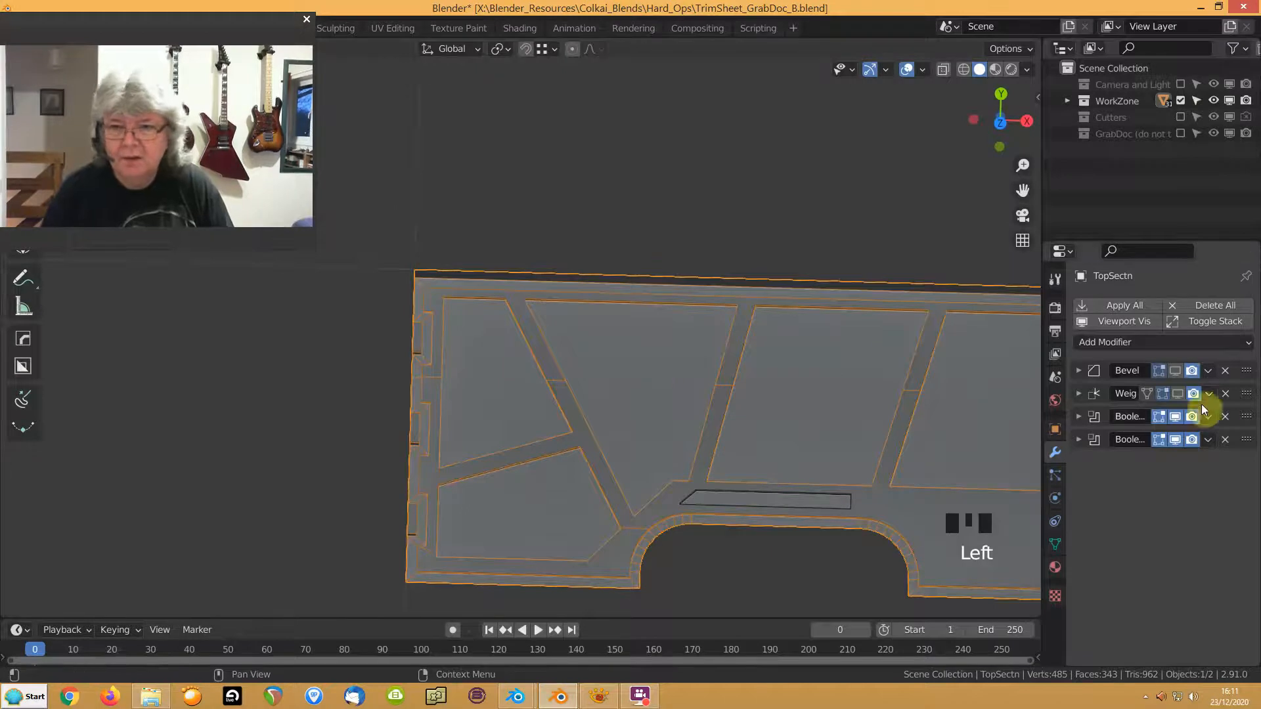
left_click_drag(1244, 420, 1250, 370)
left_click_drag(1253, 441, 1247, 373)
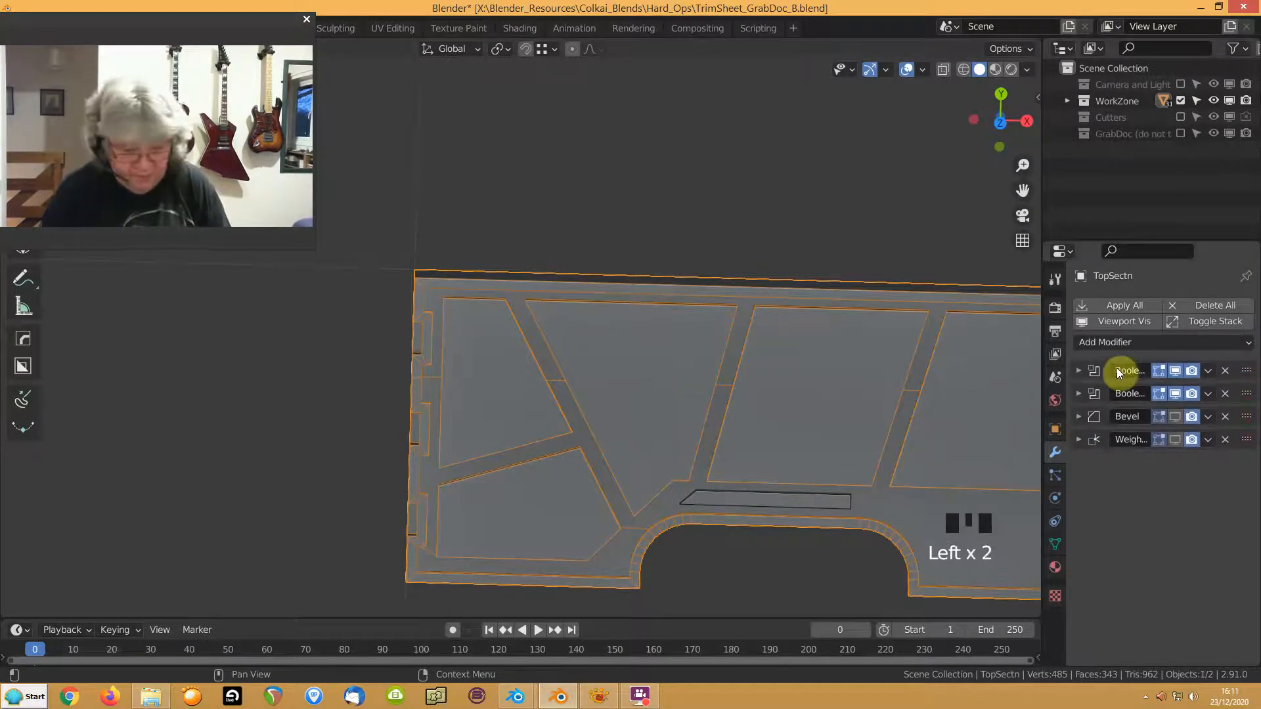
key("ctrl+a")
key("ctrl+a")
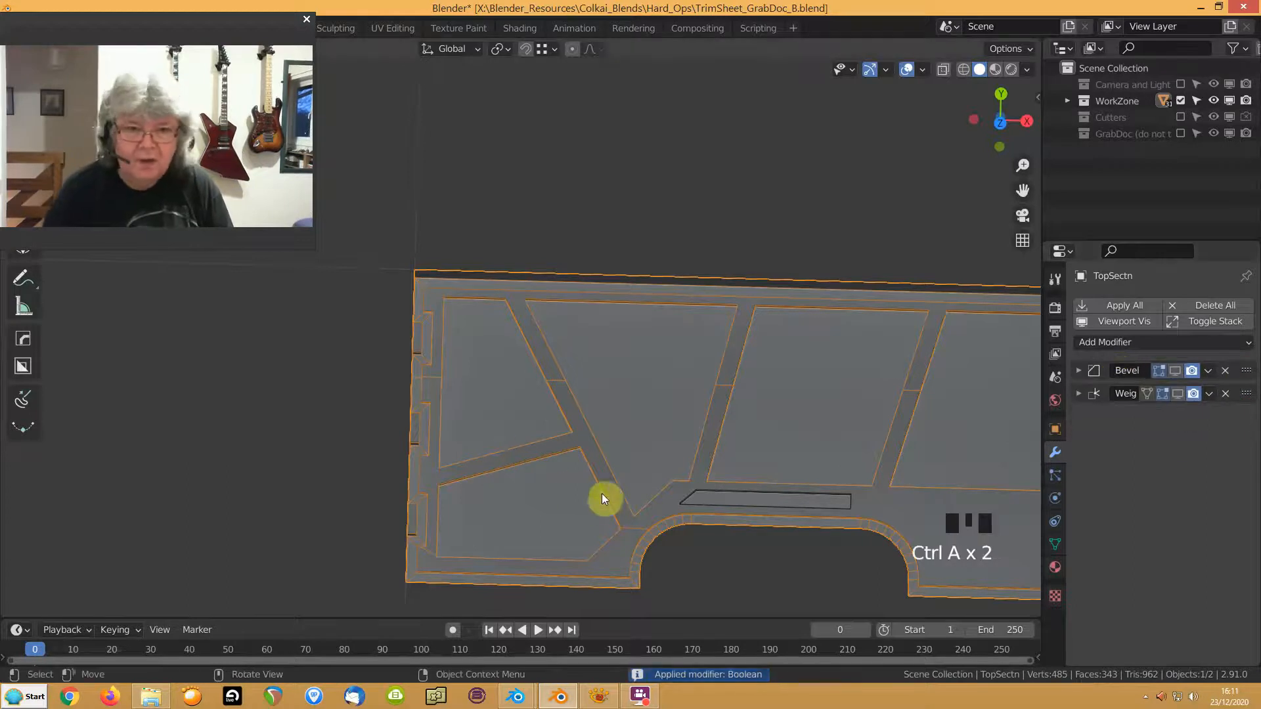
Slide the short edge between the triangular panel and the slats by factor -0.066, and its slat-side vertex by 0.351
middle_click_drag(601, 502, 616, 468)
middle_click_drag(966, 383, 466, 421, "shift")
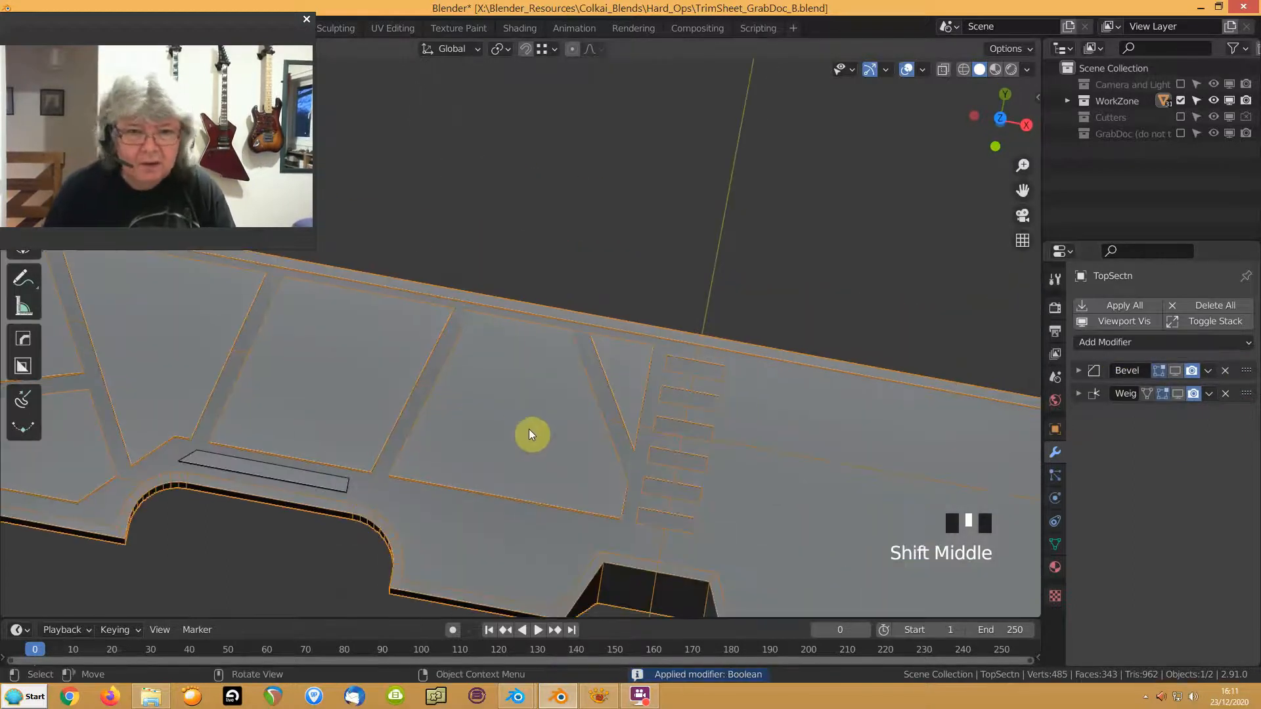
key("Tab")
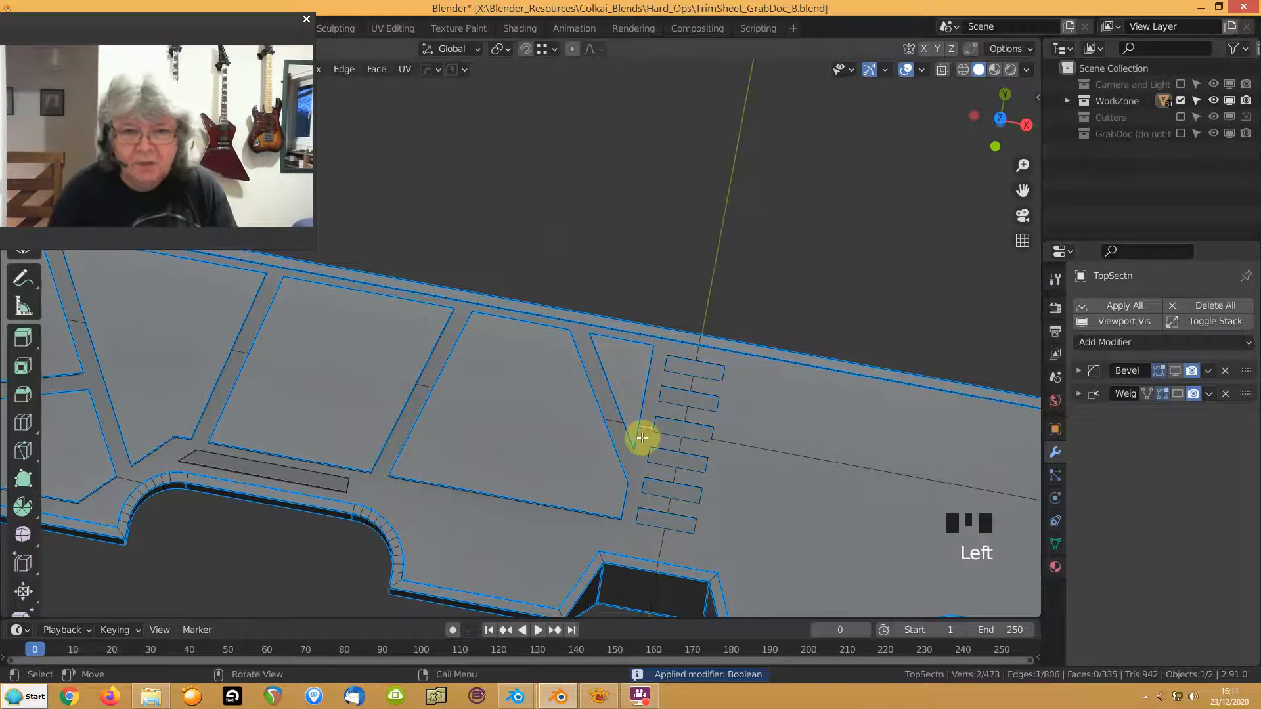
key("g")
key("g")
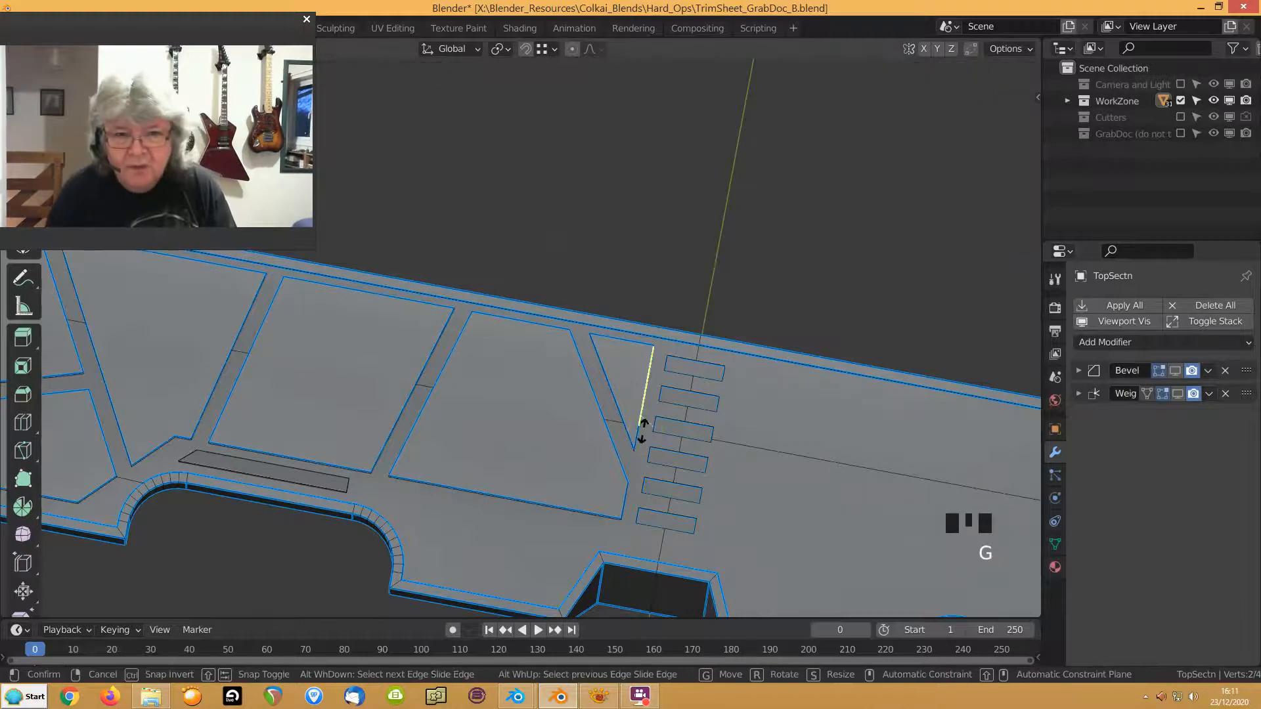
left_click(643, 435)
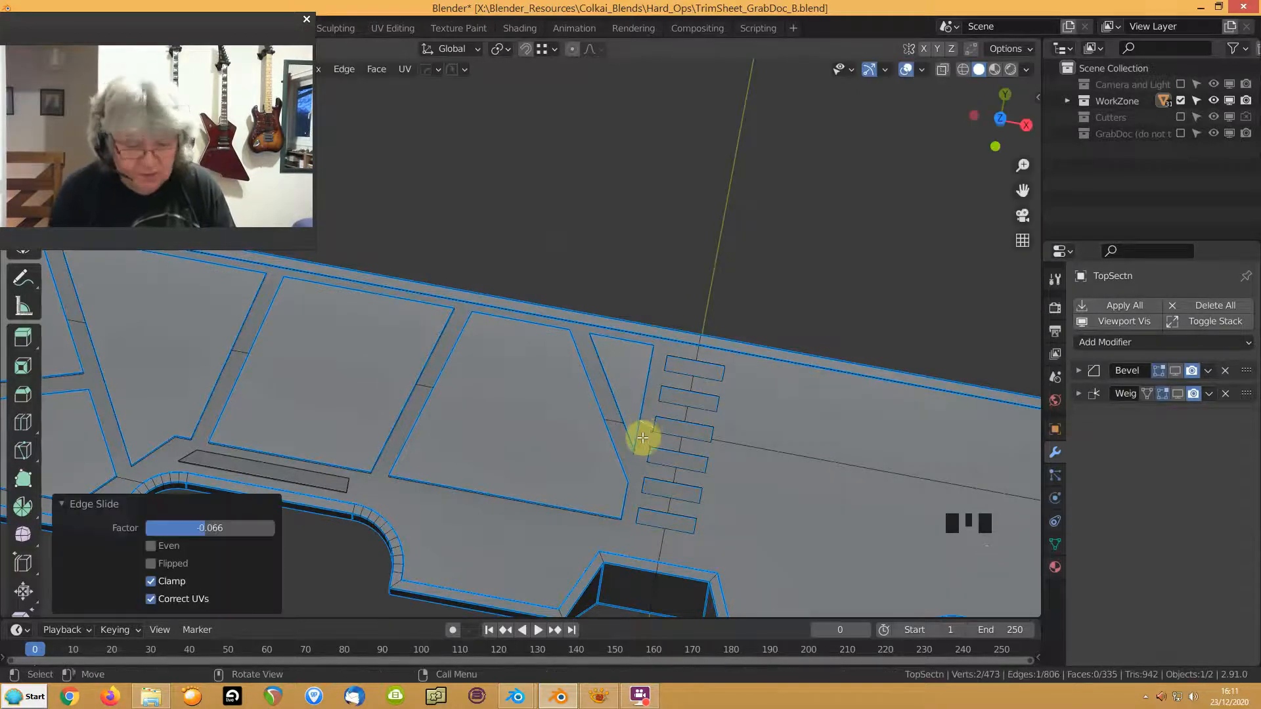
key("1")
left_click(651, 426)
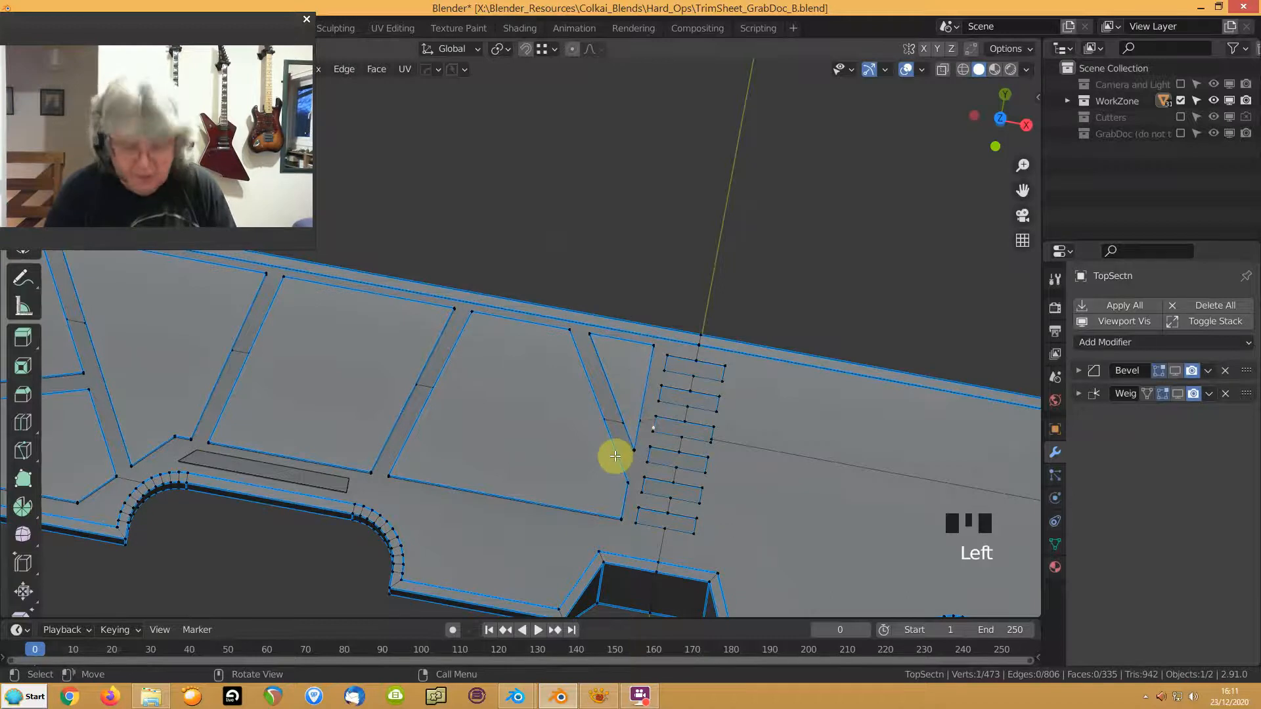
key("g")
left_click(617, 452)
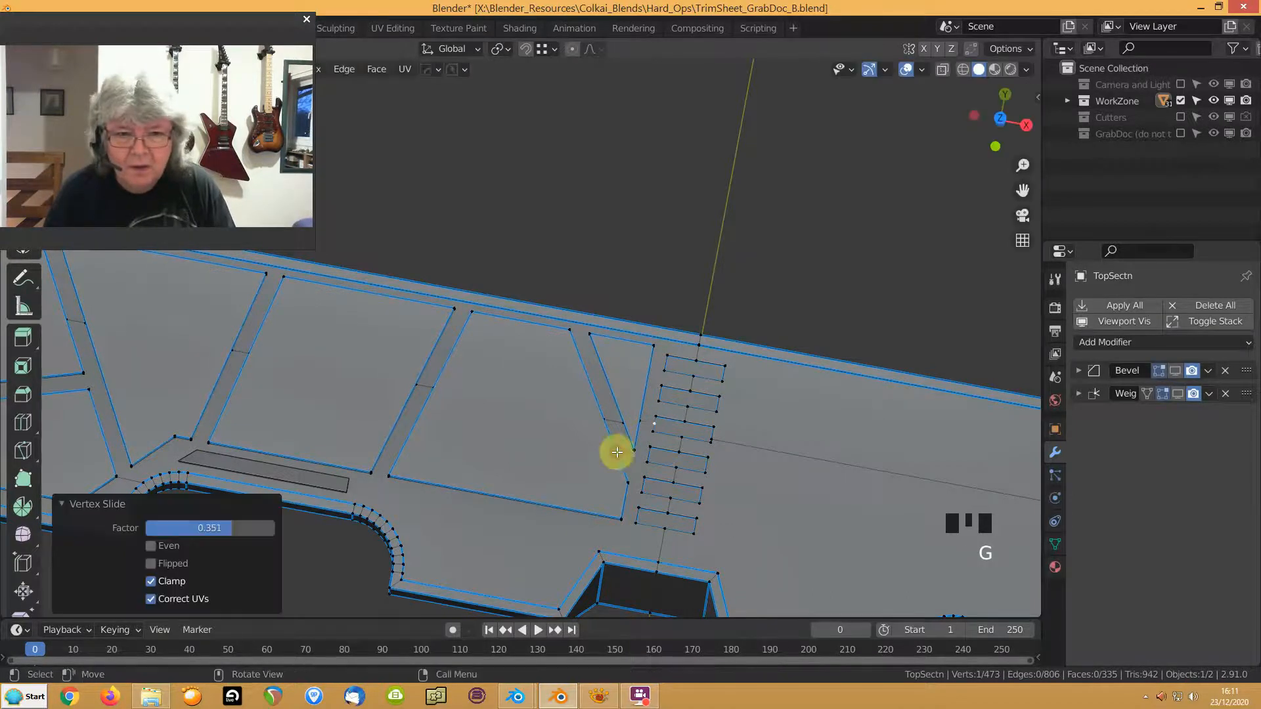
Check the adjusted vertex beside the slats, and symmetrize the base with its panels and slats along X onto the blank half
middle_click_drag(594, 443, 639, 440)
scroll(639, 439, "up", 6)
middle_click_drag(800, 486, 400, 367, "shift")
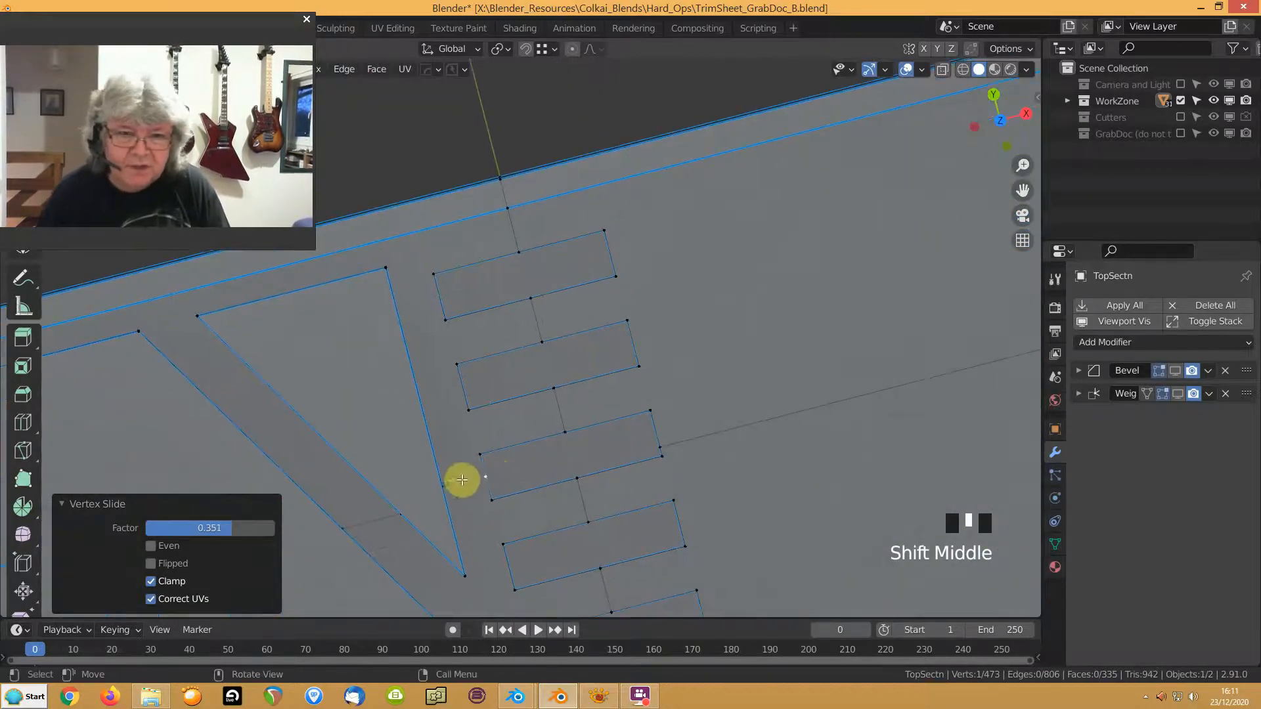
scroll(479, 464, "down", 11)
middle_click_drag(494, 475, 534, 442, "shift")
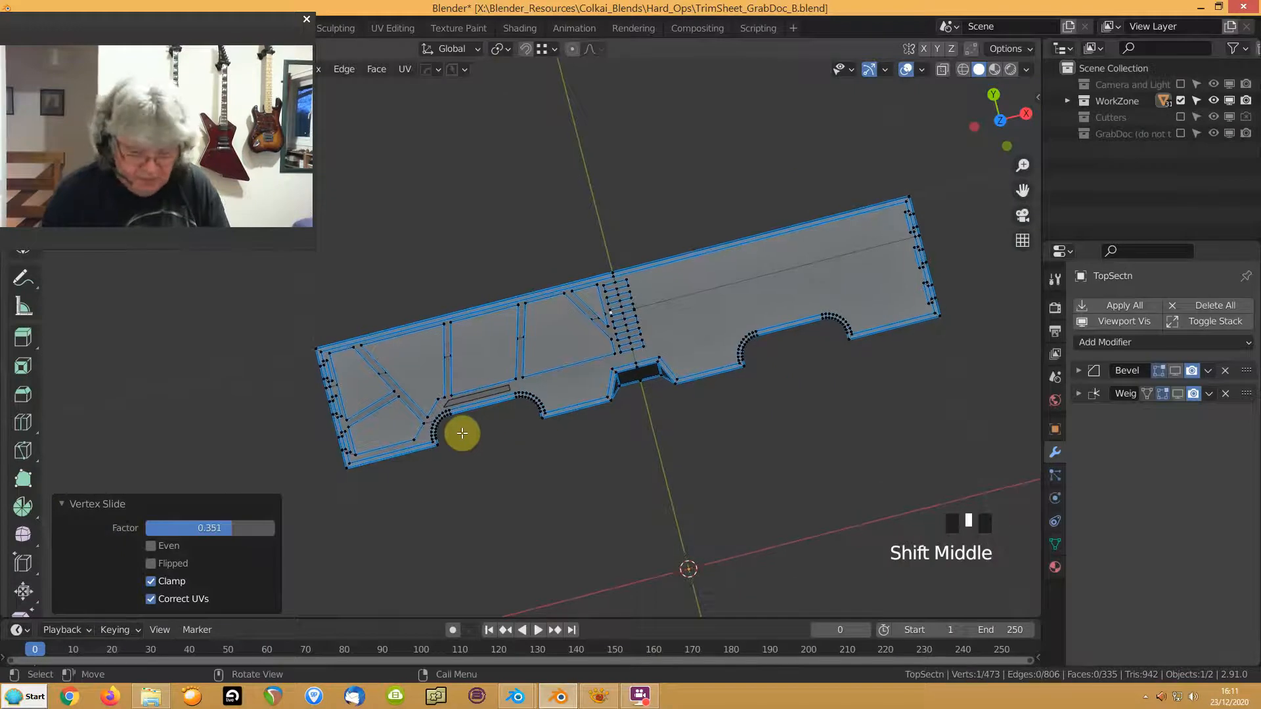
key("alt+x")
left_click(553, 608)
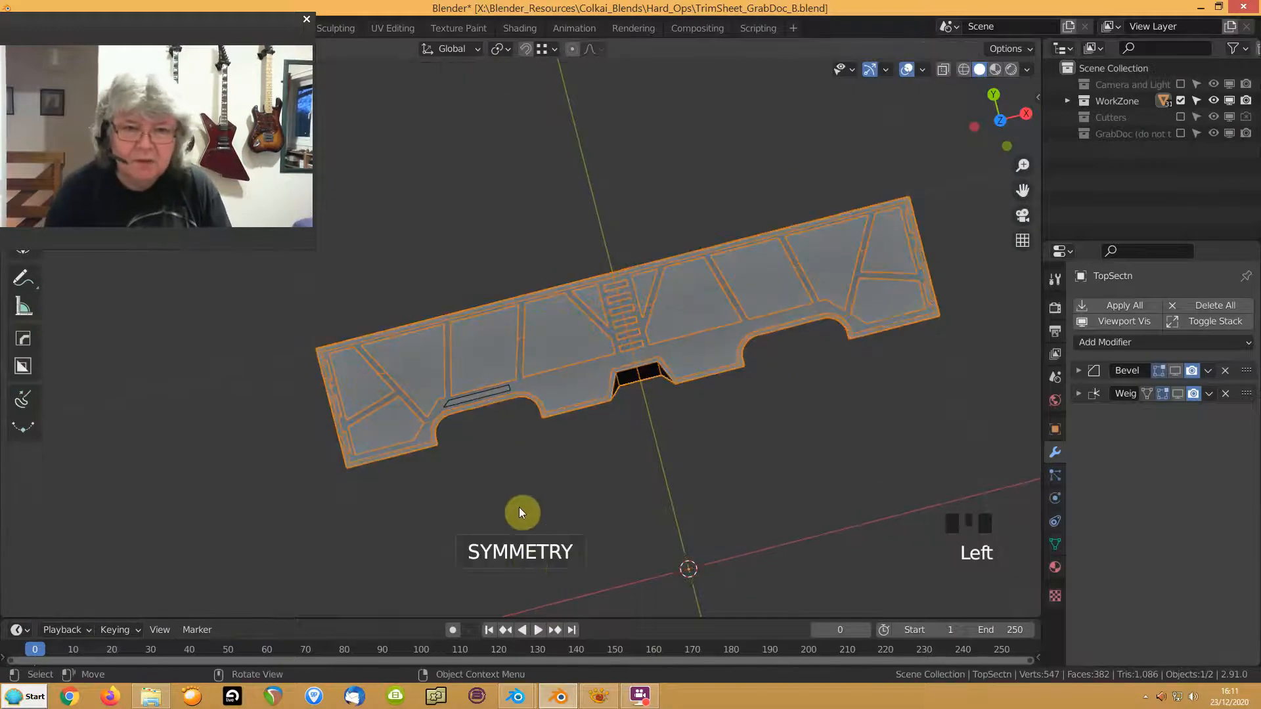
Boolean-union the slim raised strip above the arch cutout with the base section
middle_click_drag(470, 498, 543, 426, "shift")
scroll(501, 506, "up", 2)
left_click(543, 412)
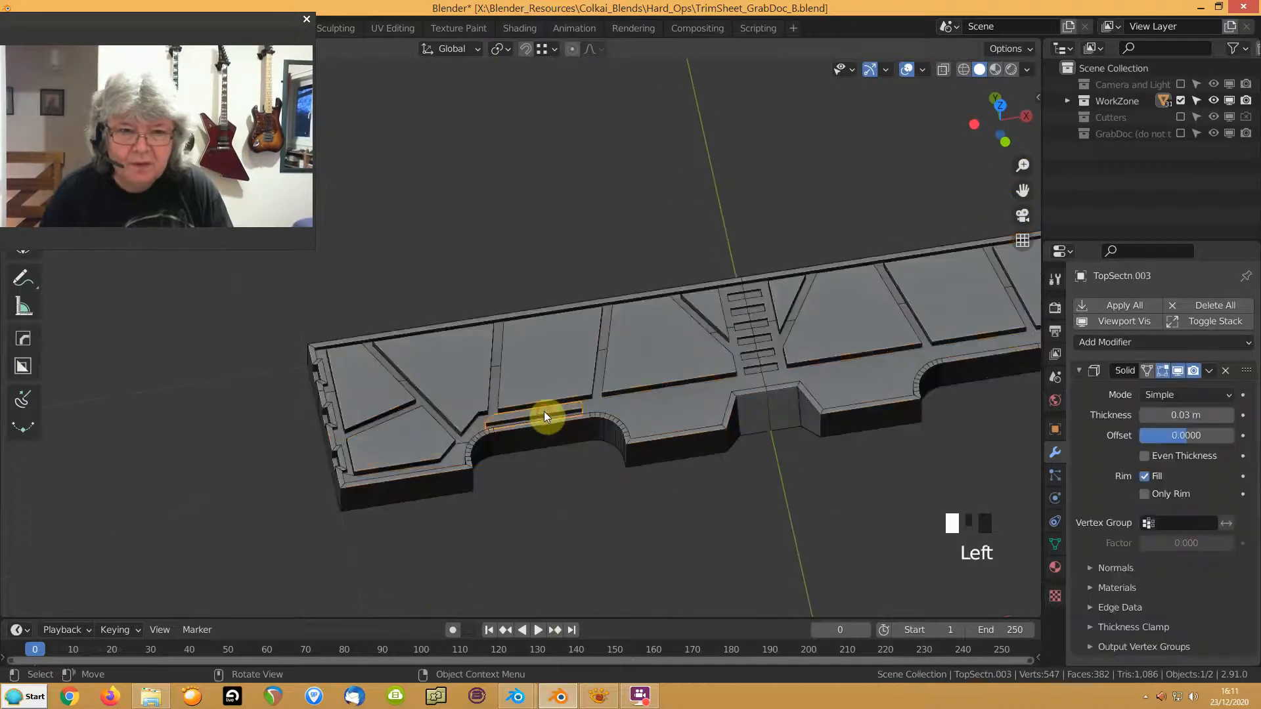
left_click(451, 475, "shift")
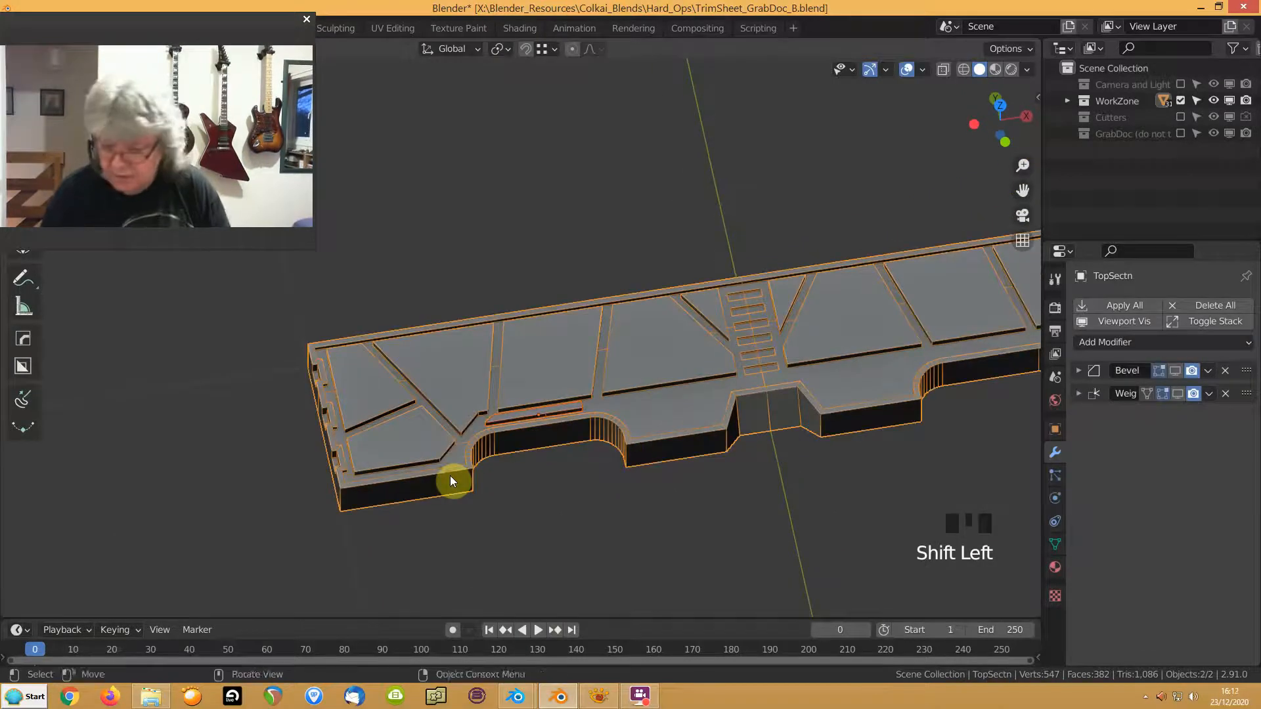
key("ctrl+KP_Add")
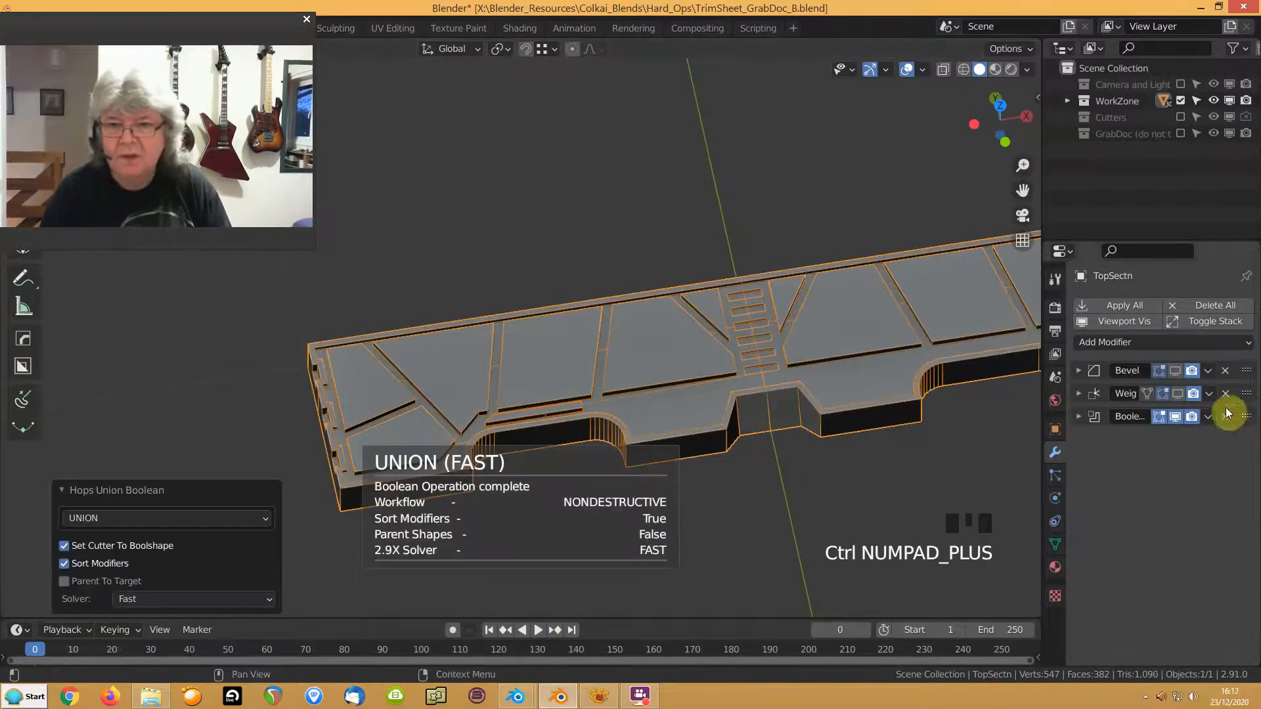
Move the strip's Boolean modifier above the Bevel and apply it, and open the base mesh for editing
left_click_drag(1246, 417, 1246, 371)
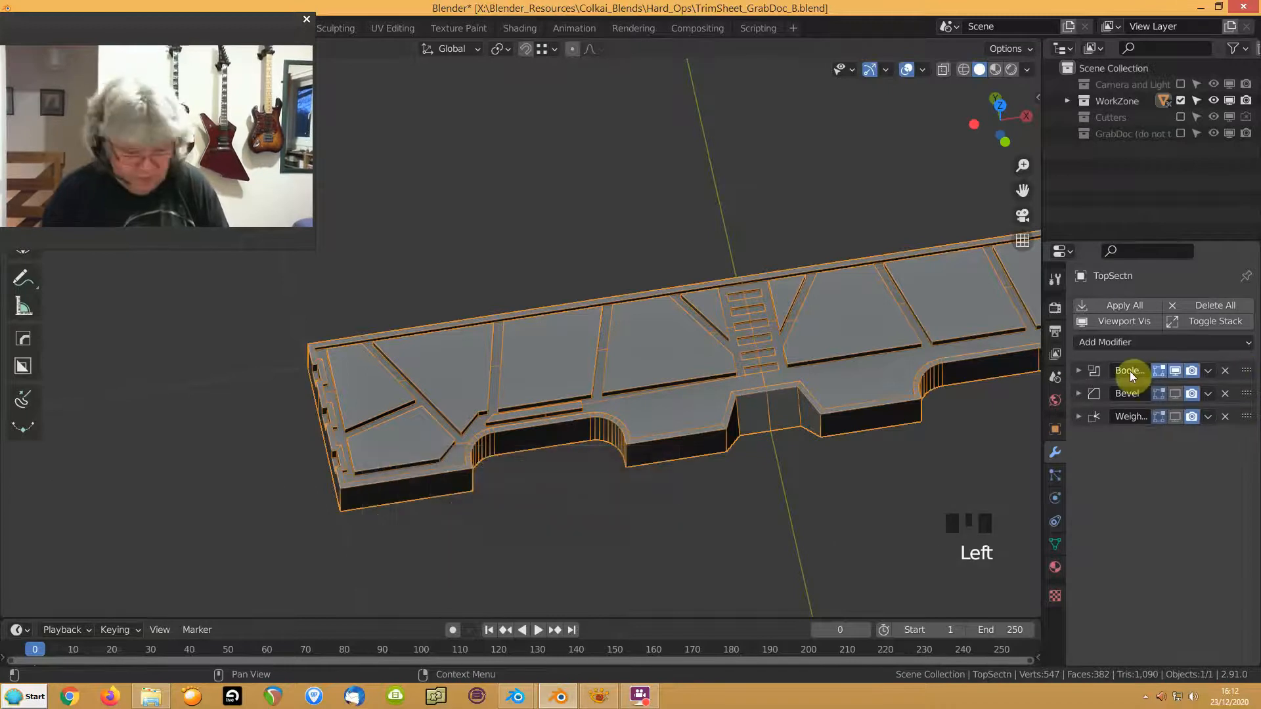
key("ctrl+a")
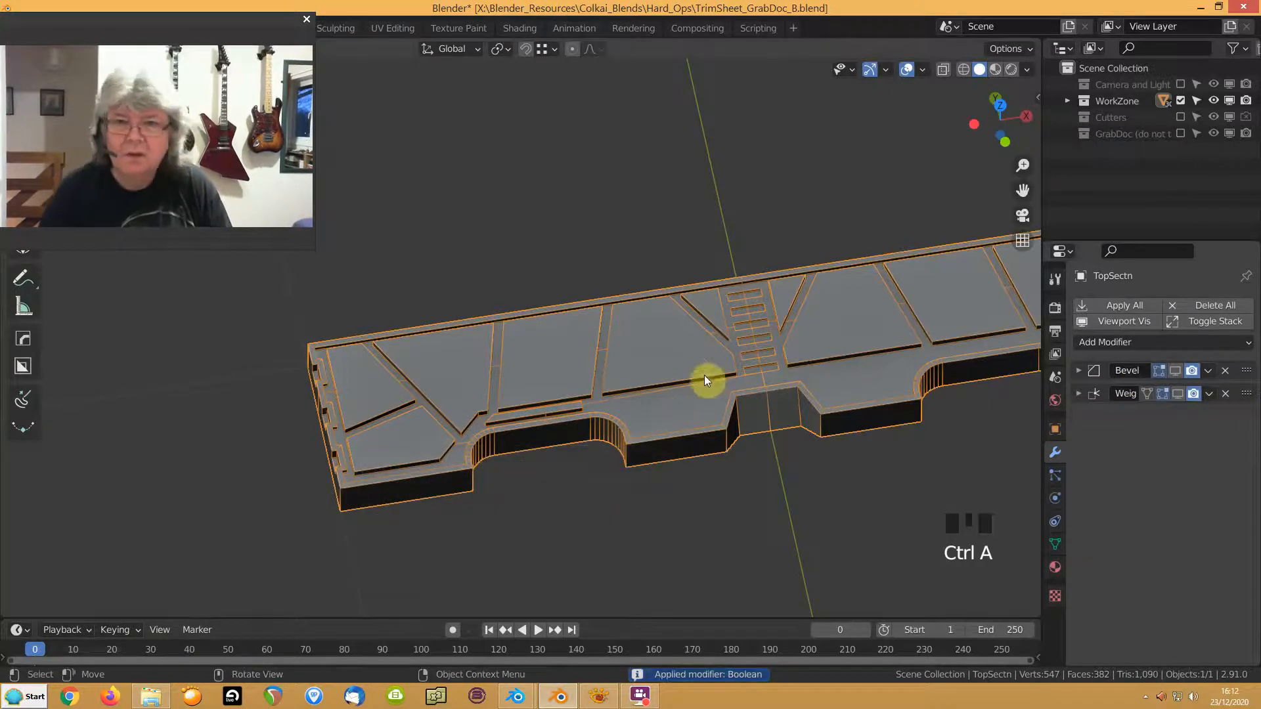
middle_click_drag(670, 404, 785, 394, "shift")
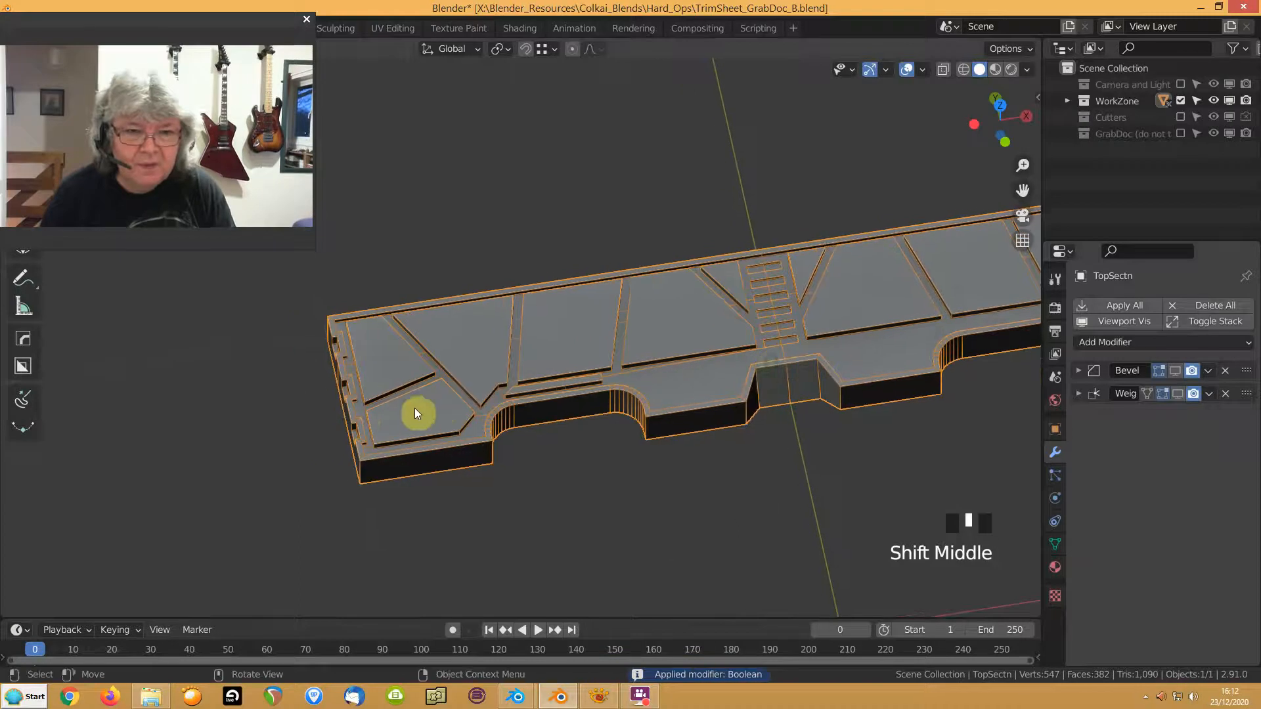
key("Tab")
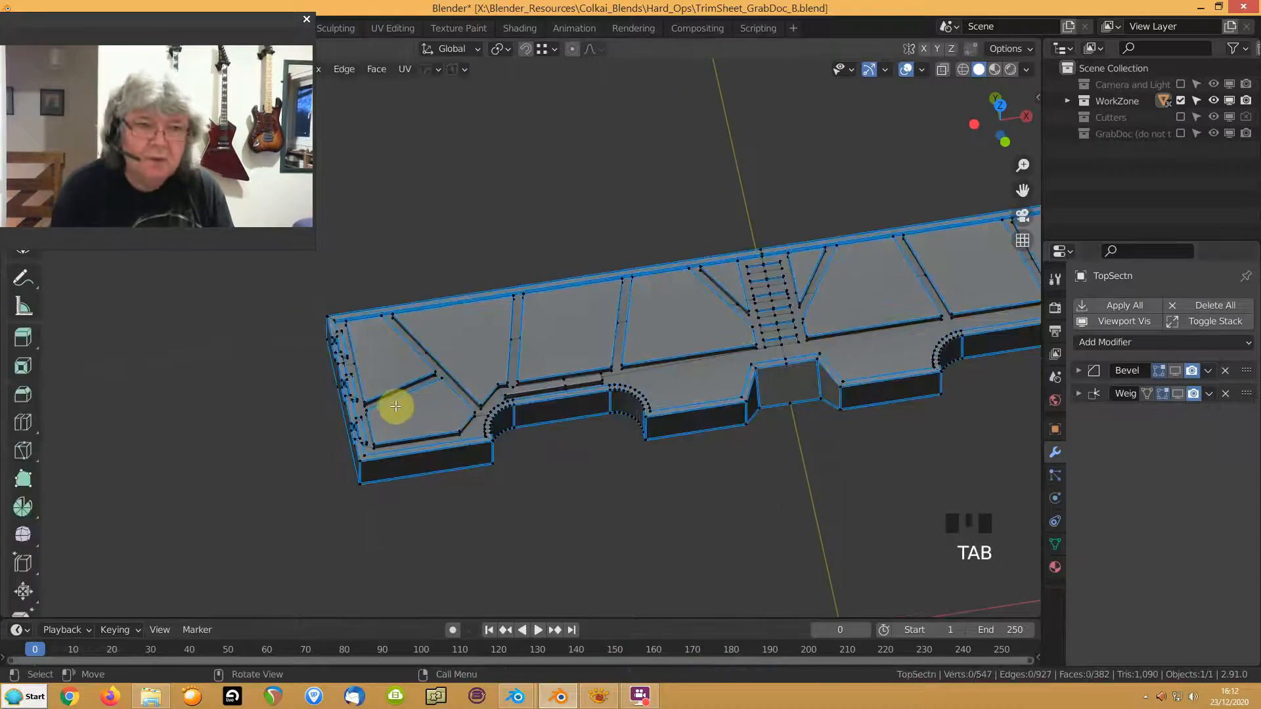
Inset the top faces of the six panels on one half of the base by about 0.0081 m
key("3")
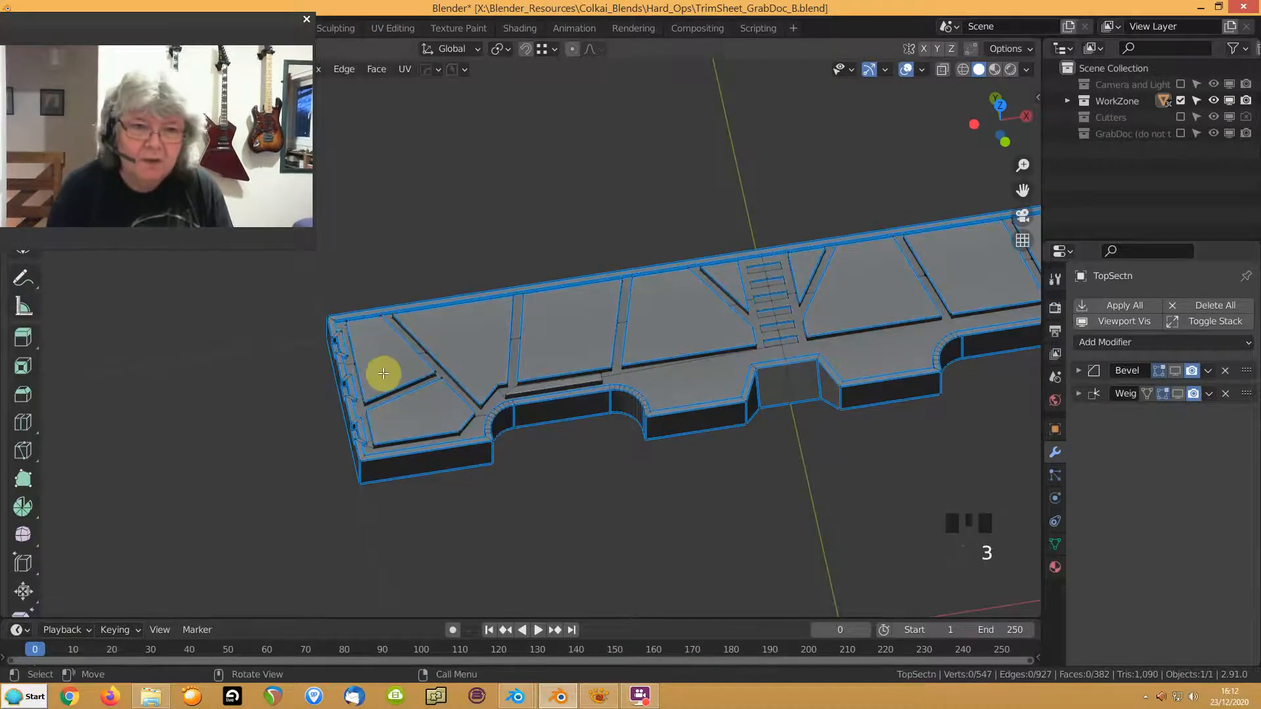
left_click(381, 371)
left_click(439, 345, "shift")
left_click(402, 425, "shift")
left_click(560, 326, "shift")
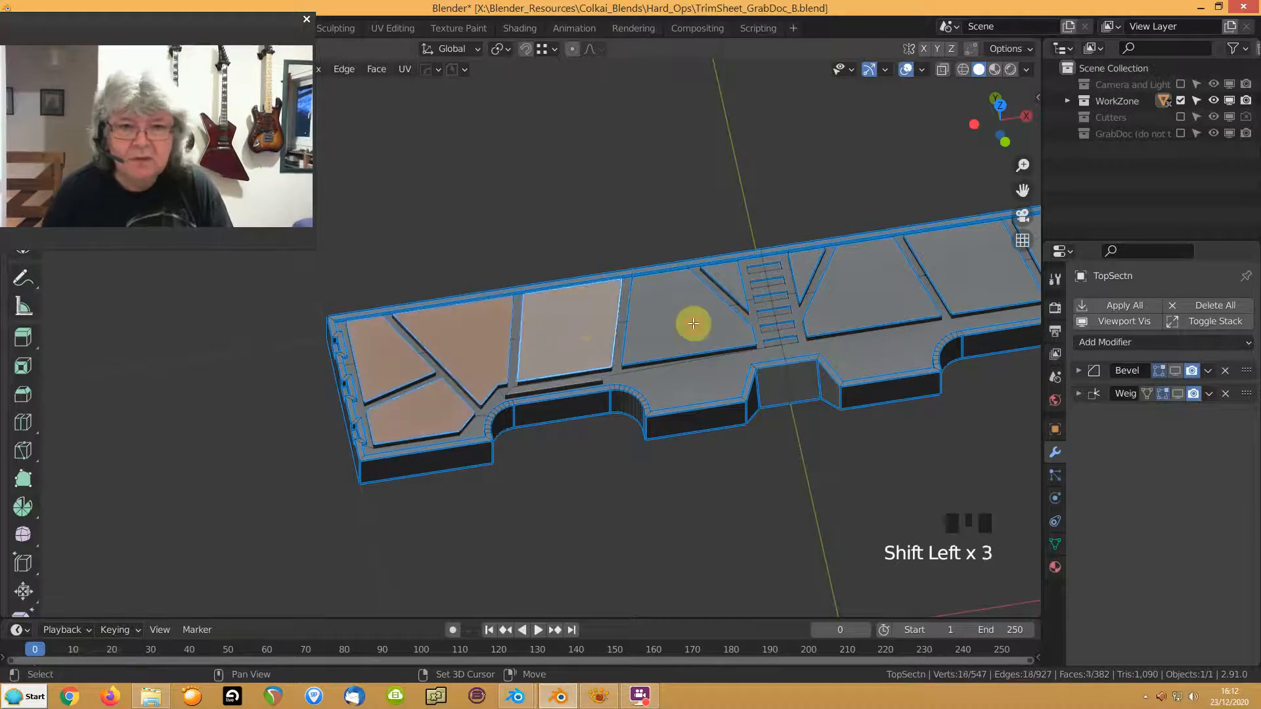
left_click(692, 318, "shift")
left_click(726, 282, "shift")
middle_click_drag(358, 368, 471, 428, "shift")
scroll(326, 450, "up", 6)
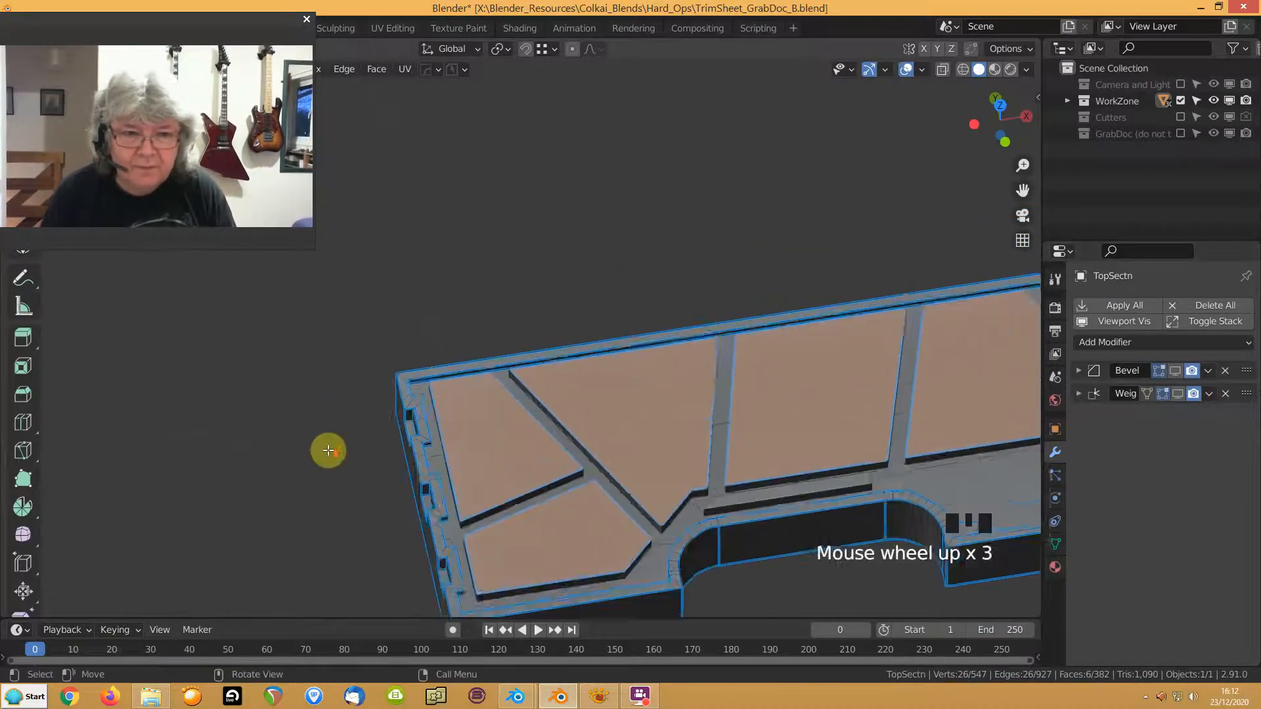
scroll(420, 412, "up", 2, "shift")
middle_click_drag(402, 323, 433, 281, "shift")
key("i")
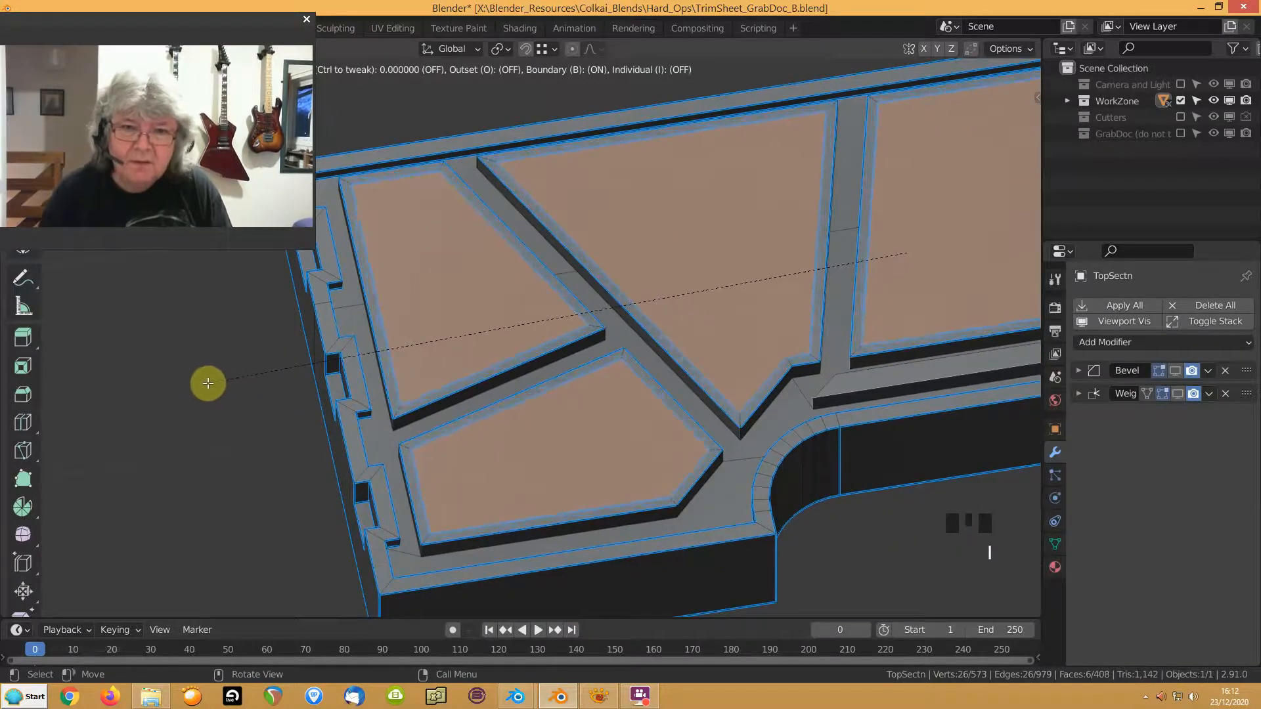
left_click(208, 383)
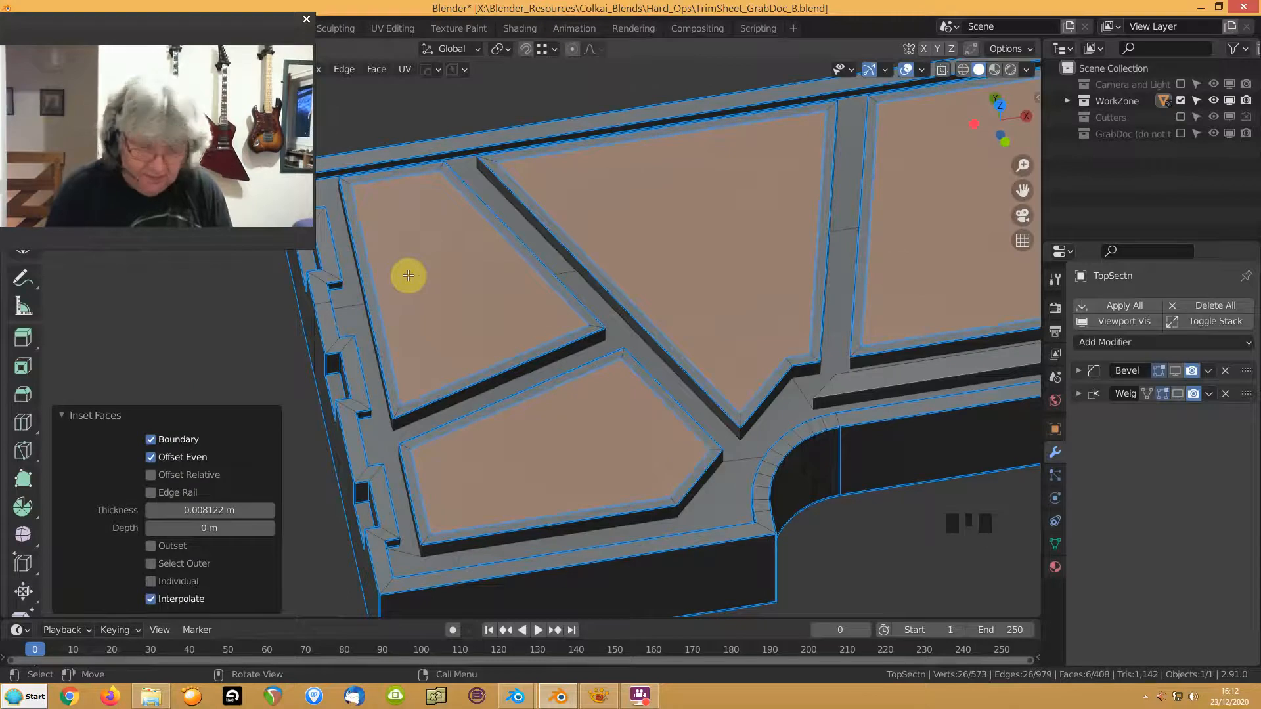
Sink the six inset faces to -0.02163 m depth, and inset them again with 0.01048 m thickness and -0.009981 m depth
key("i")
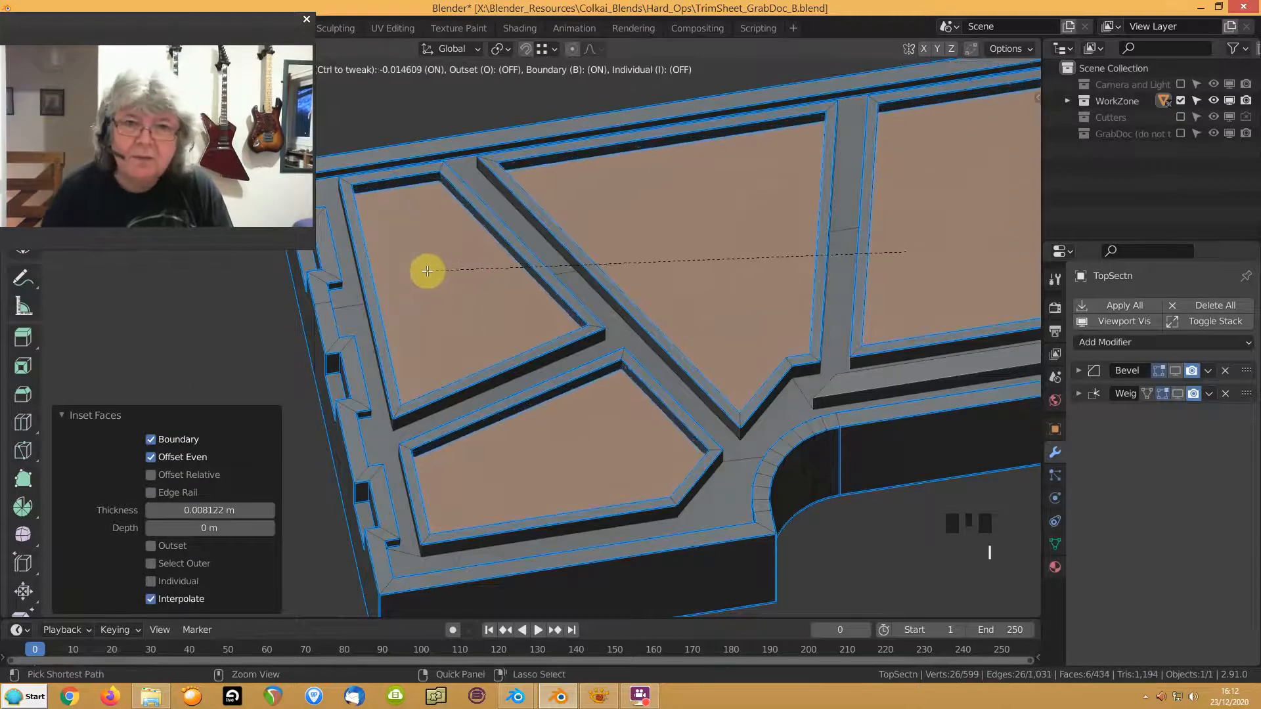
left_click(435, 270)
key("ctrl")
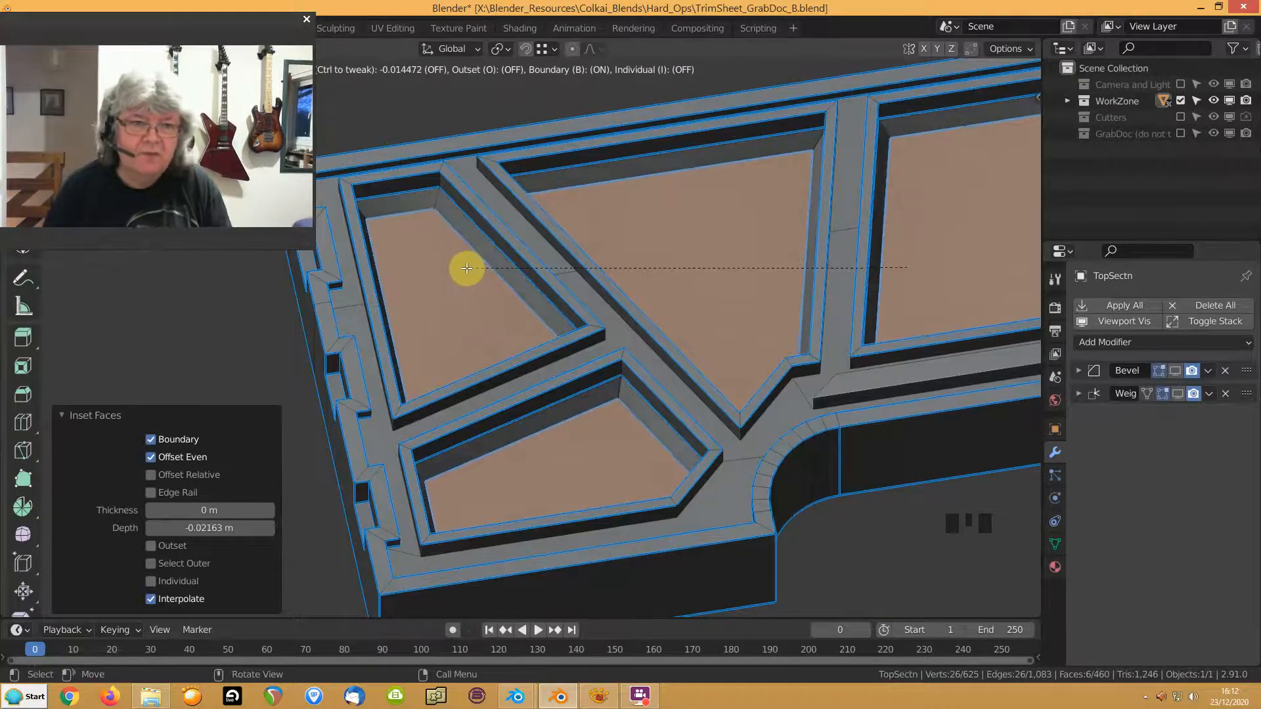
key("ctrl")
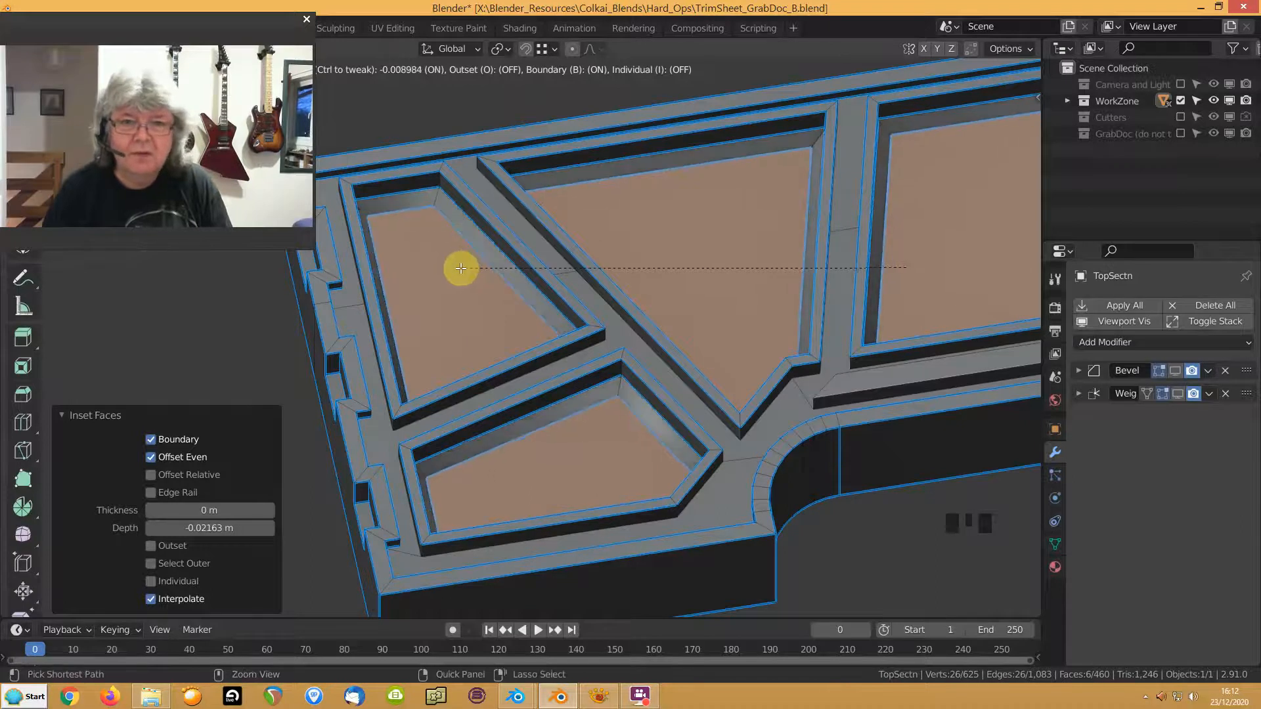
left_click(461, 268)
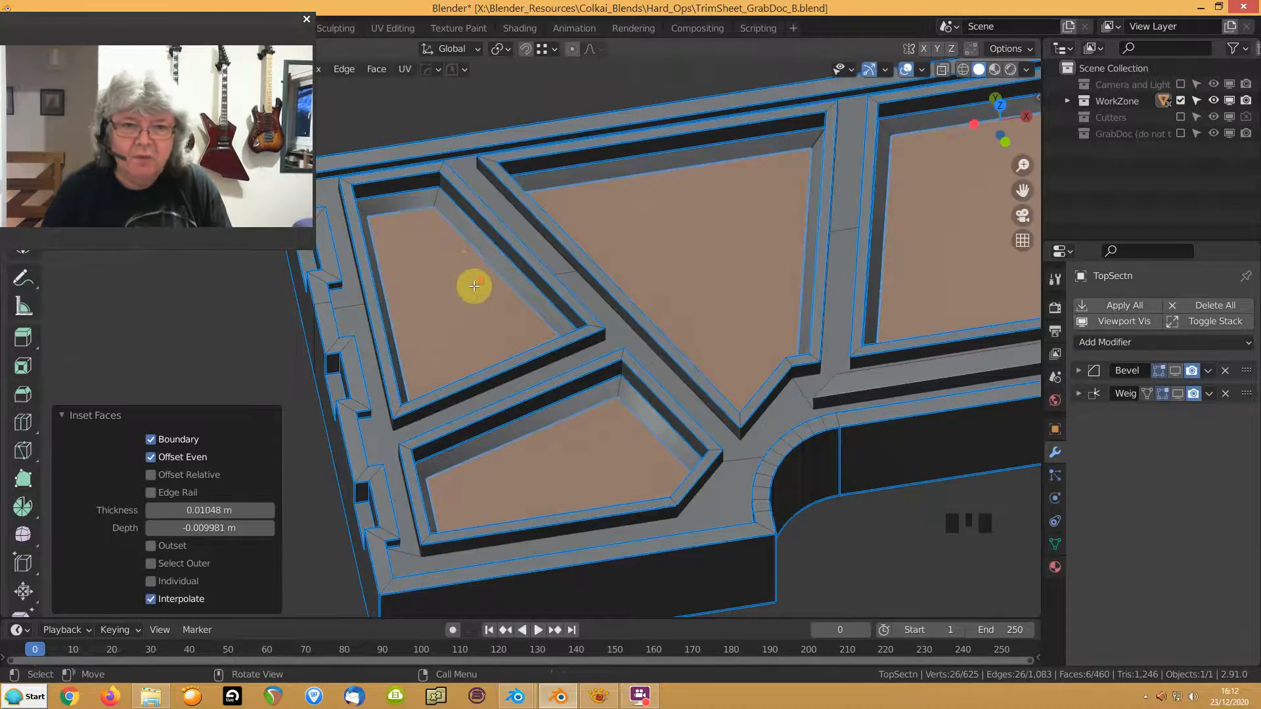
Try to dissolve the long edge running between the slim raised strip and the slats, beside the trapezoidal panel
scroll(474, 284, "down", 6)
middle_click_drag(897, 237, 679, 187)
middle_click_drag(721, 282, 737, 323)
scroll(732, 330, "up", 6)
middle_click_drag(819, 279, 487, 282, "shift")
left_click(656, 318)
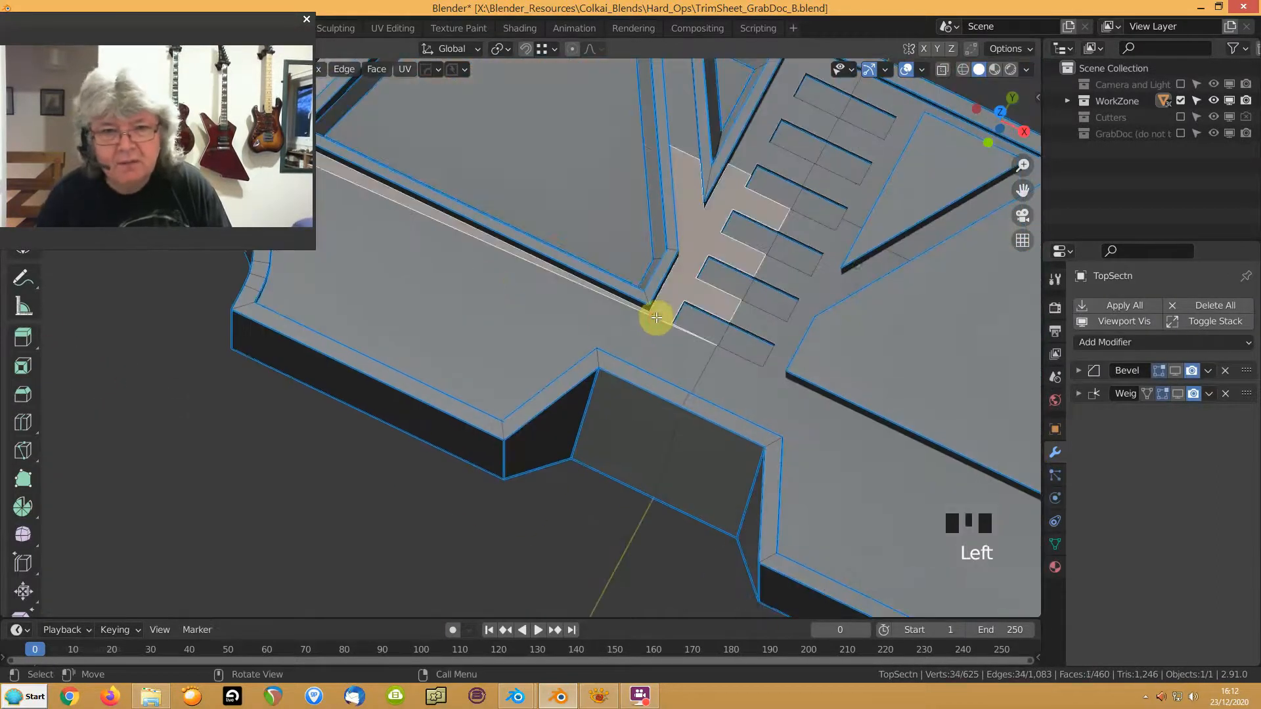
key("2")
left_click(653, 320)
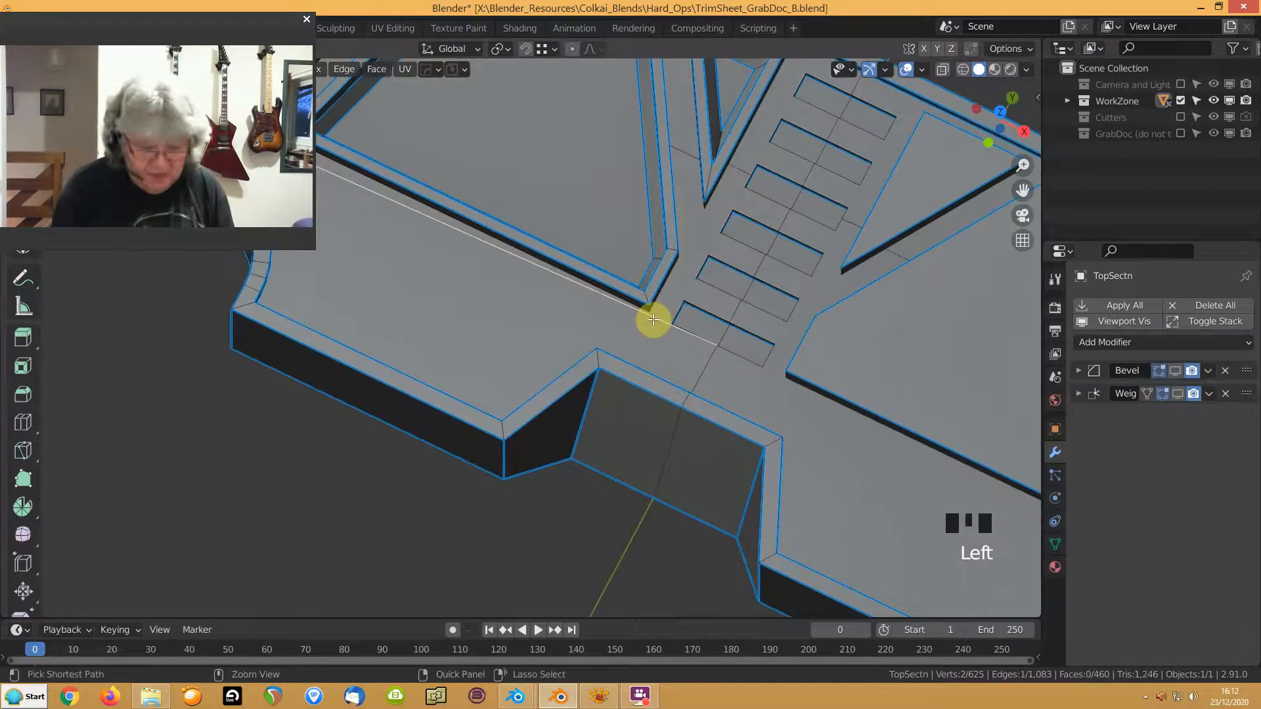
key("ctrl+x")
Dissolve the short edges midway along both long sides of the slim raised strip
scroll(470, 287, "down", 3)
middle_click_drag(472, 288, 574, 293)
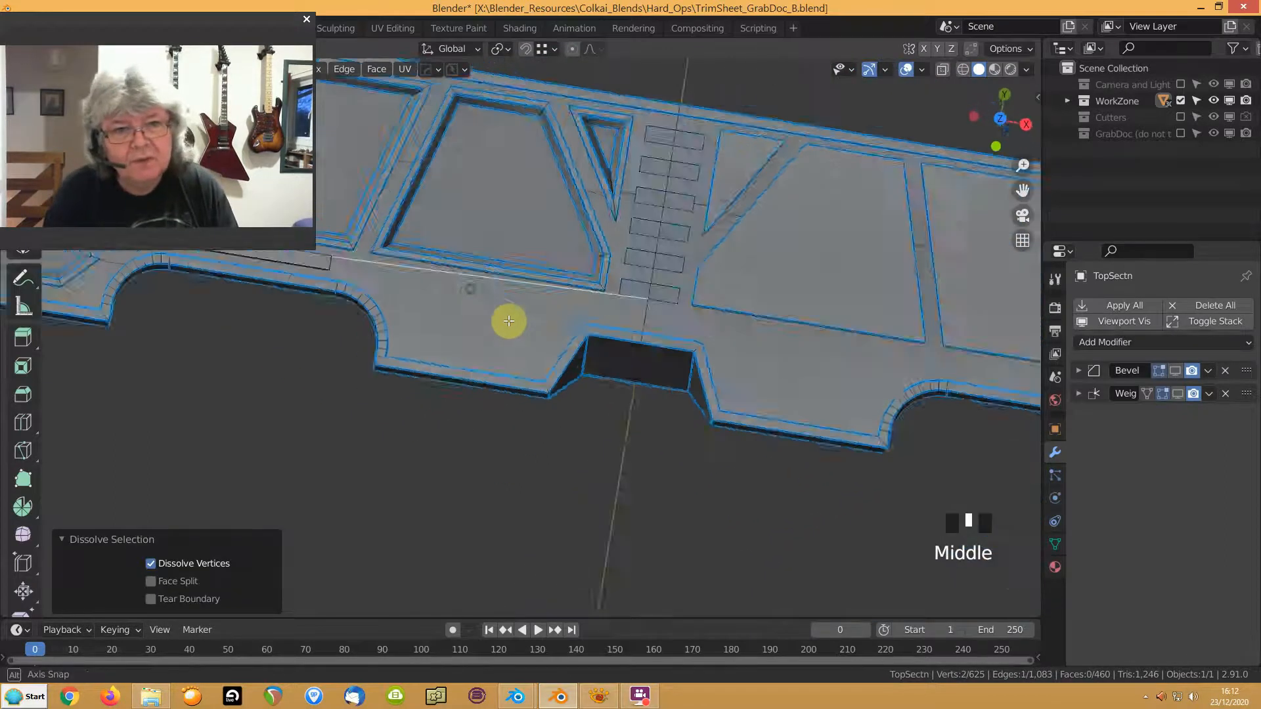
scroll(507, 325, "up", 3)
left_click(703, 196)
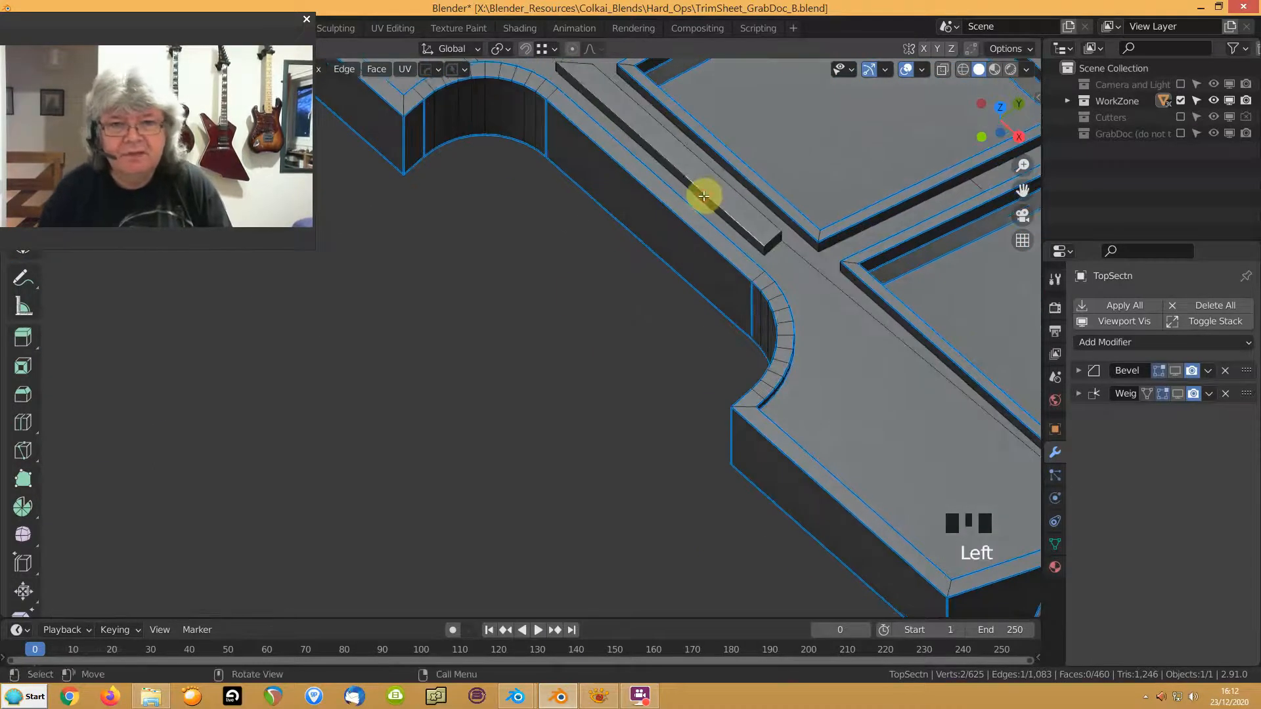
middle_click_drag(718, 211, 740, 310, "shift")
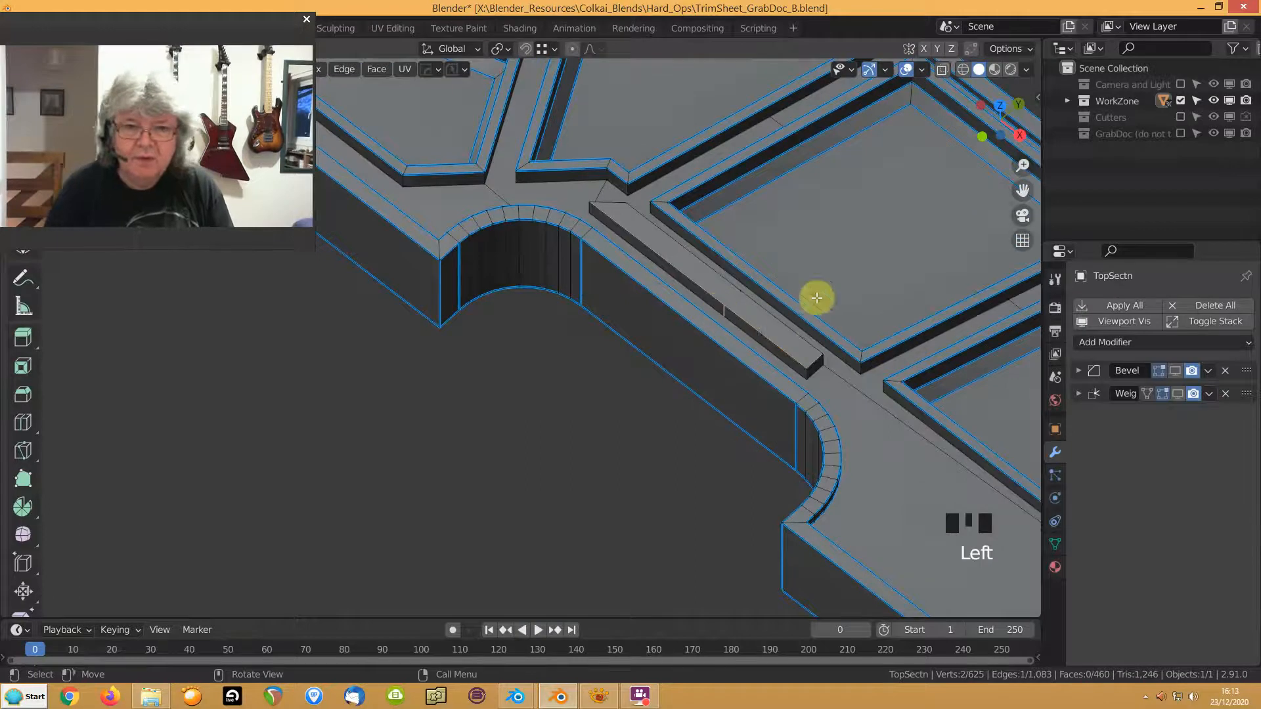
middle_click_drag(778, 309, 697, 272)
key("ctrl+x")
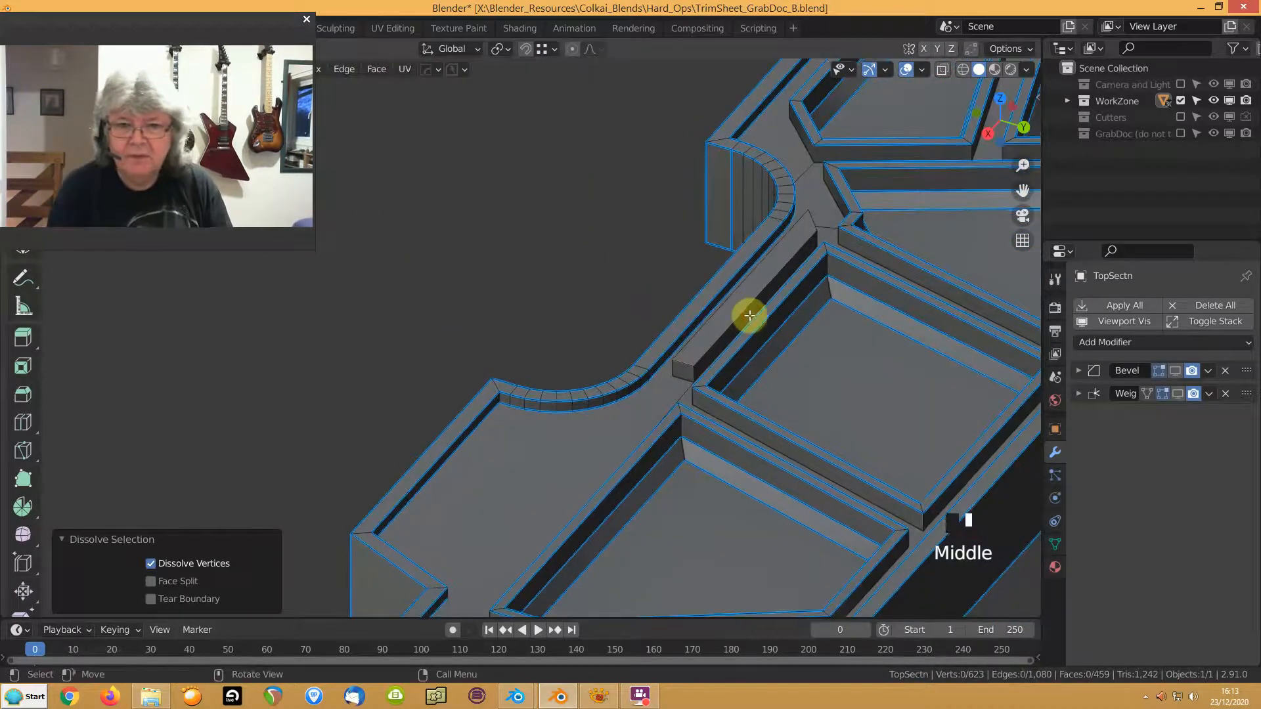
left_click(738, 318)
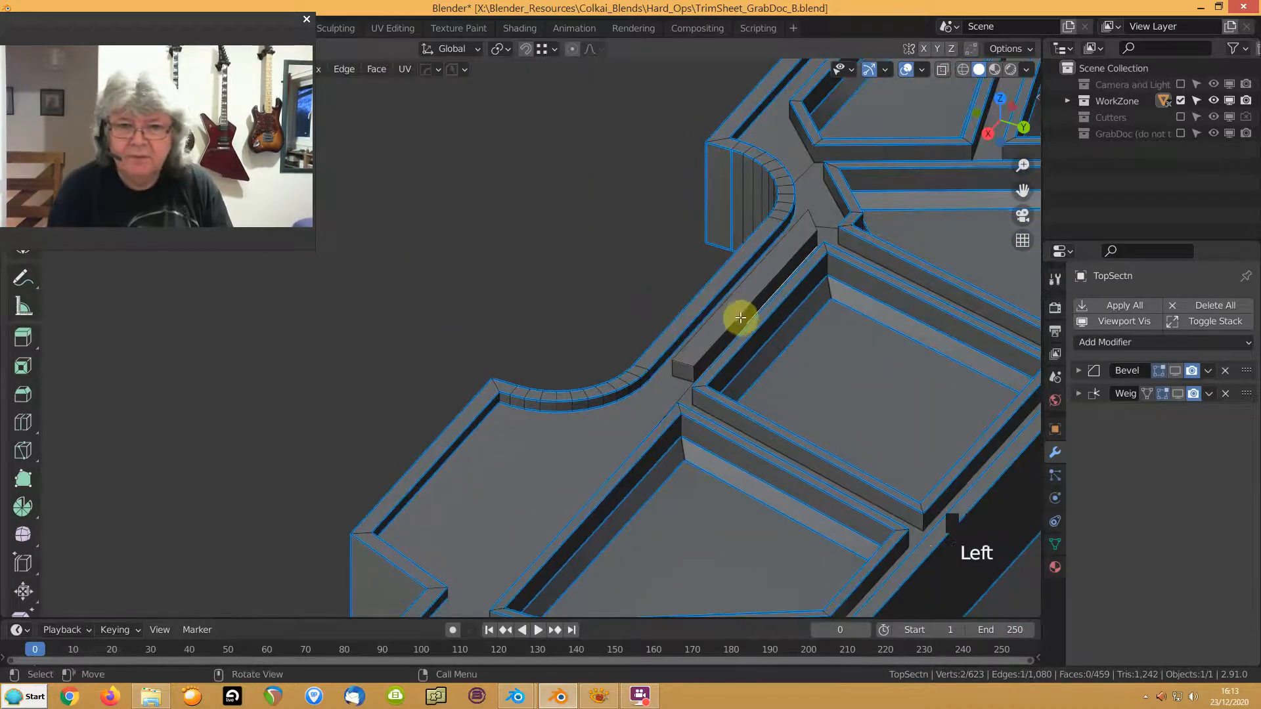
key("ctrl+x")
Subdivide the facing edges on both sides of the raised strip with one cut, linking it to the adjacent panel and arch border
middle_click_drag(723, 321, 769, 305)
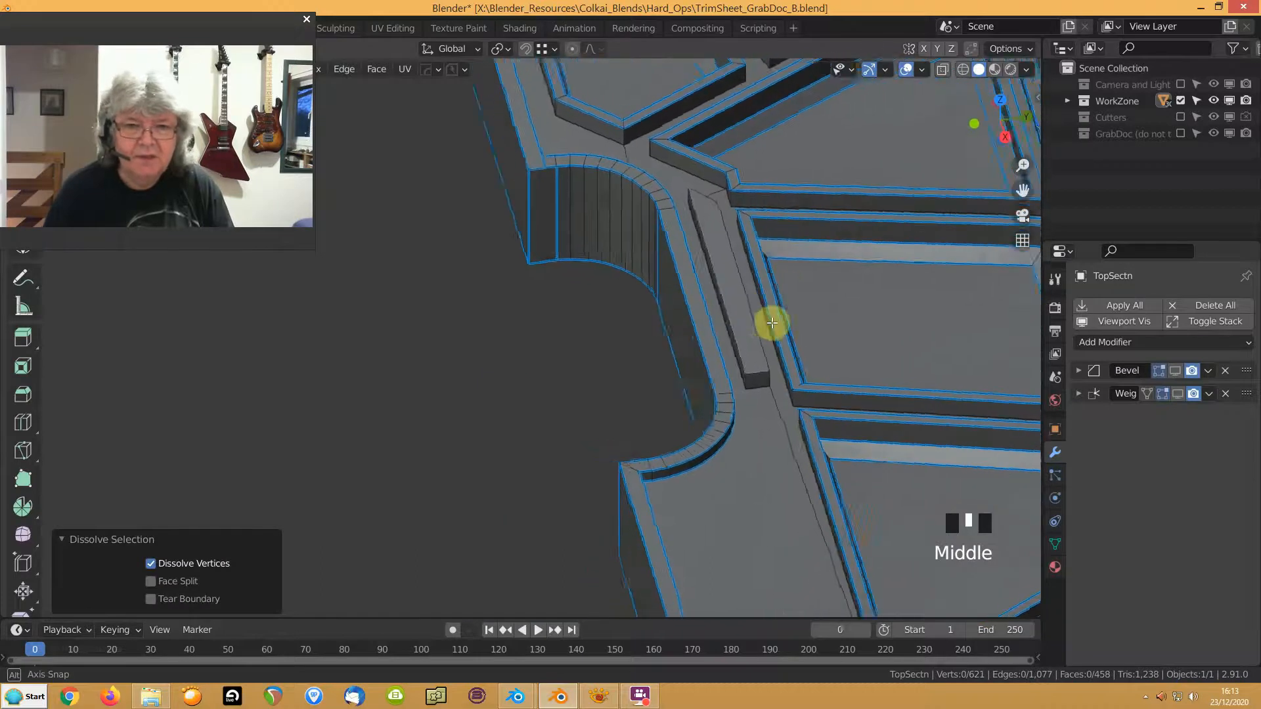
left_click(754, 318)
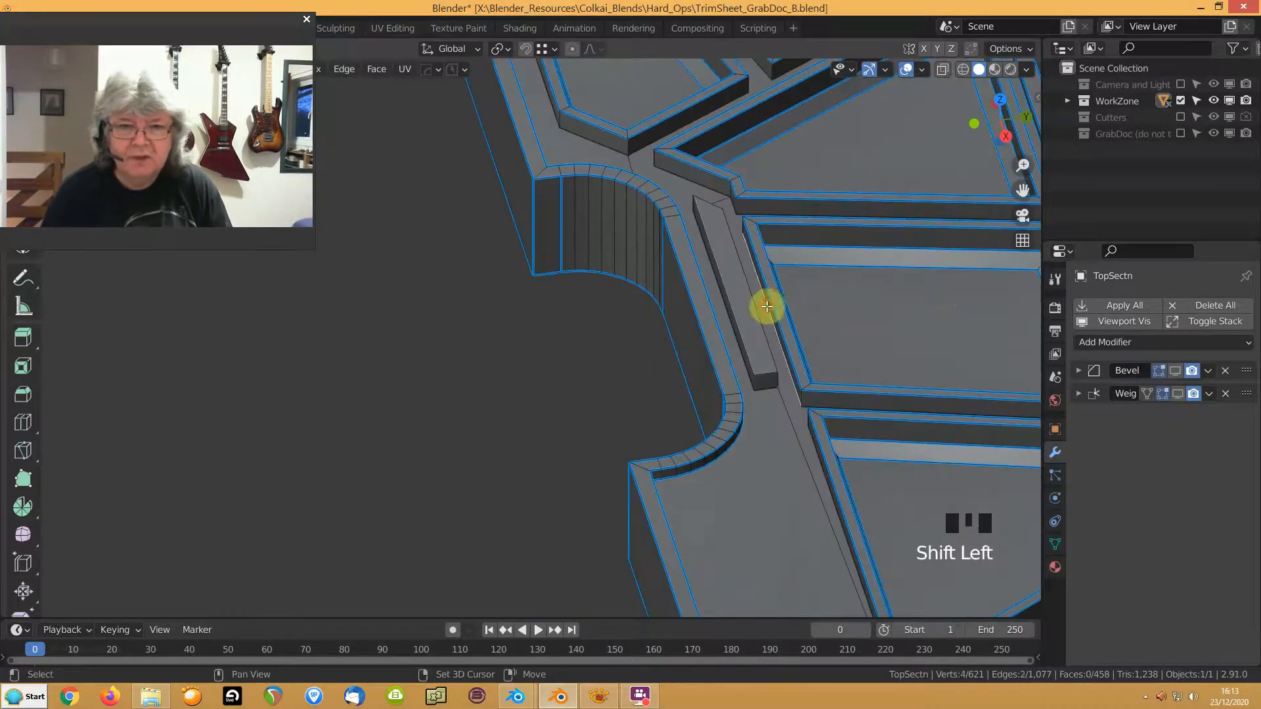
right_click_drag(545, 273, 530, 209)
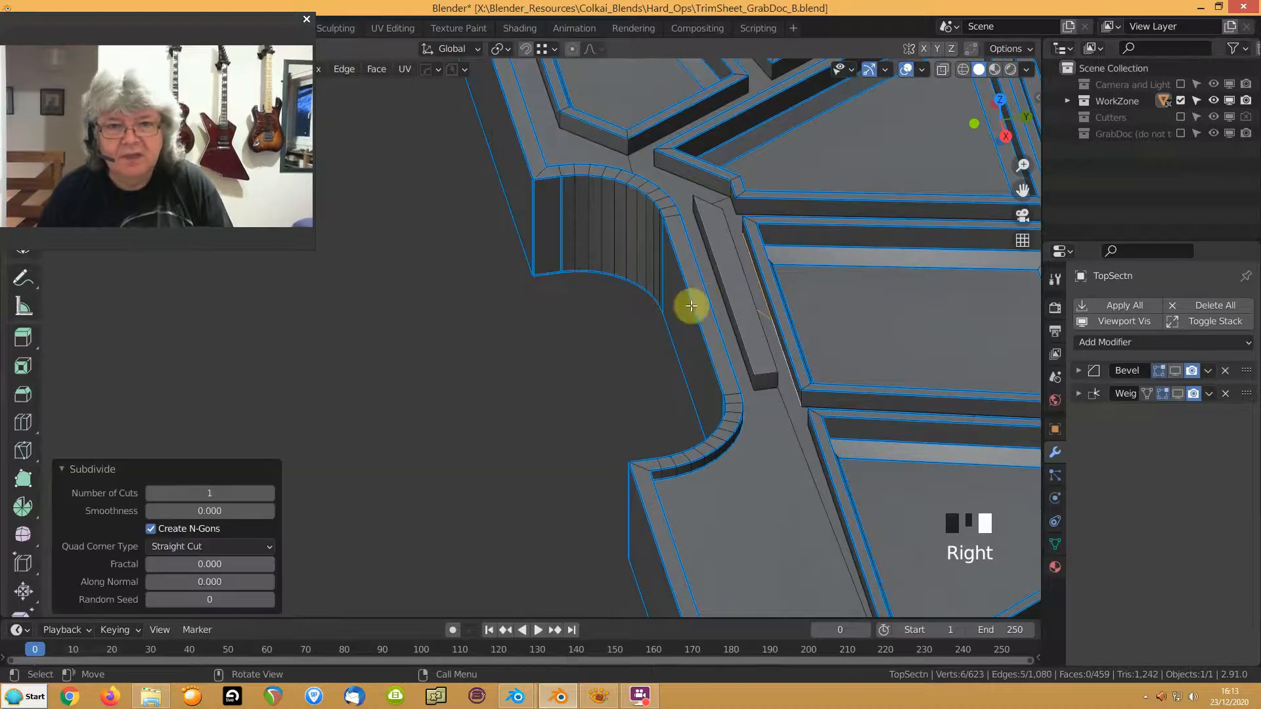
left_click(722, 294)
middle_click_drag(723, 294, 650, 290)
right_click_drag(475, 254, 451, 211)
middle_click_drag(554, 273, 715, 343)
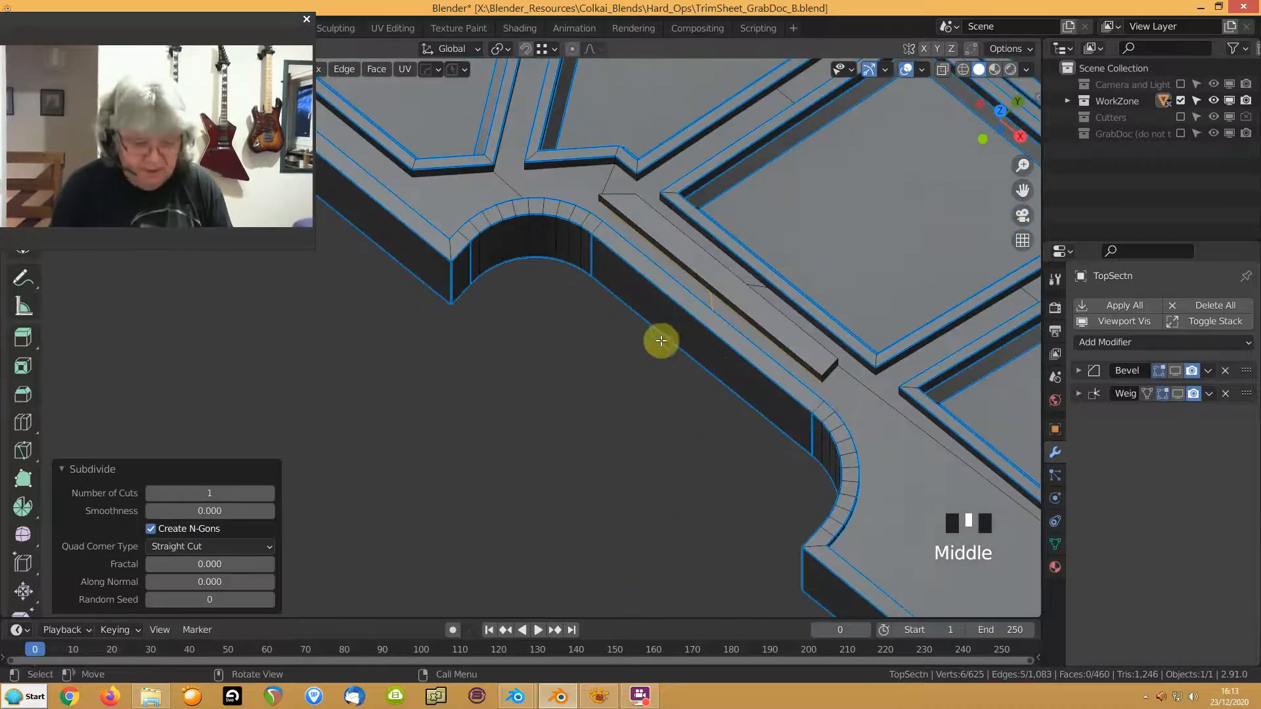
Adjust the midpoint vertices beside the raised strip, sliding the panel-side one by factor 0.235
key("1")
key("g")
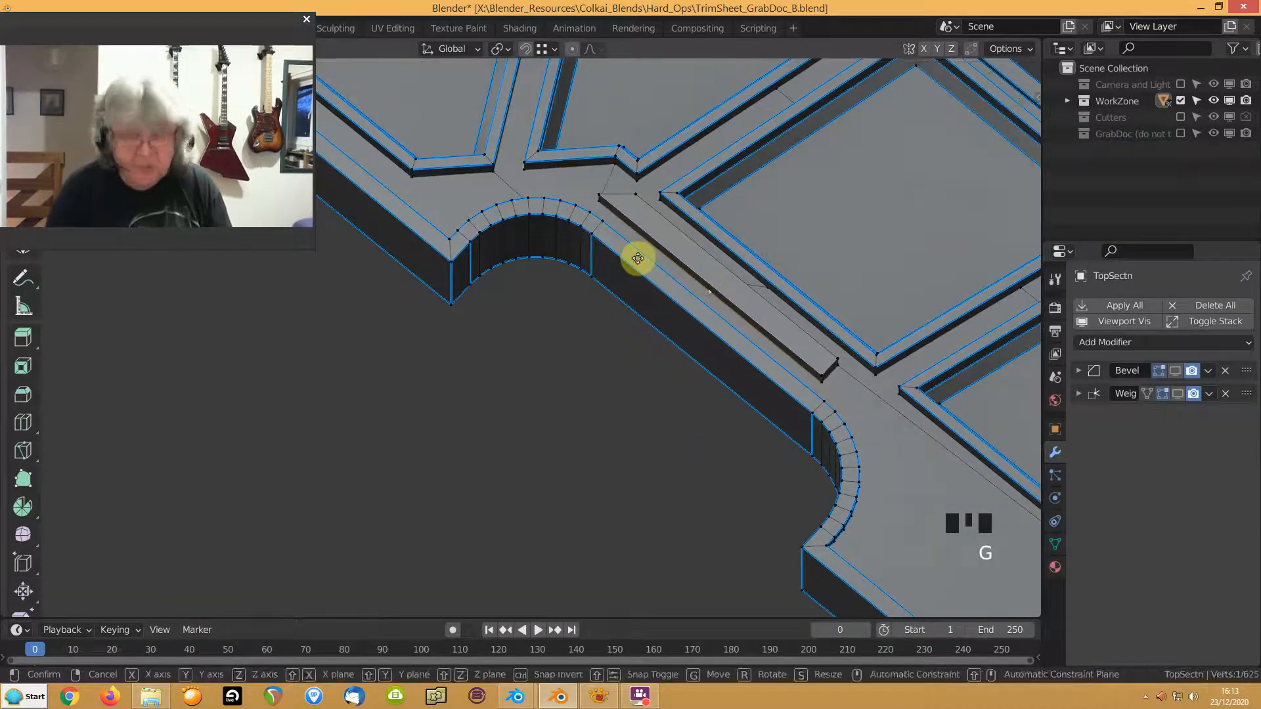
left_click(666, 269)
middle_click_drag(697, 267, 687, 304)
key("g")
key("g")
left_click(546, 306)
left_click(678, 295)
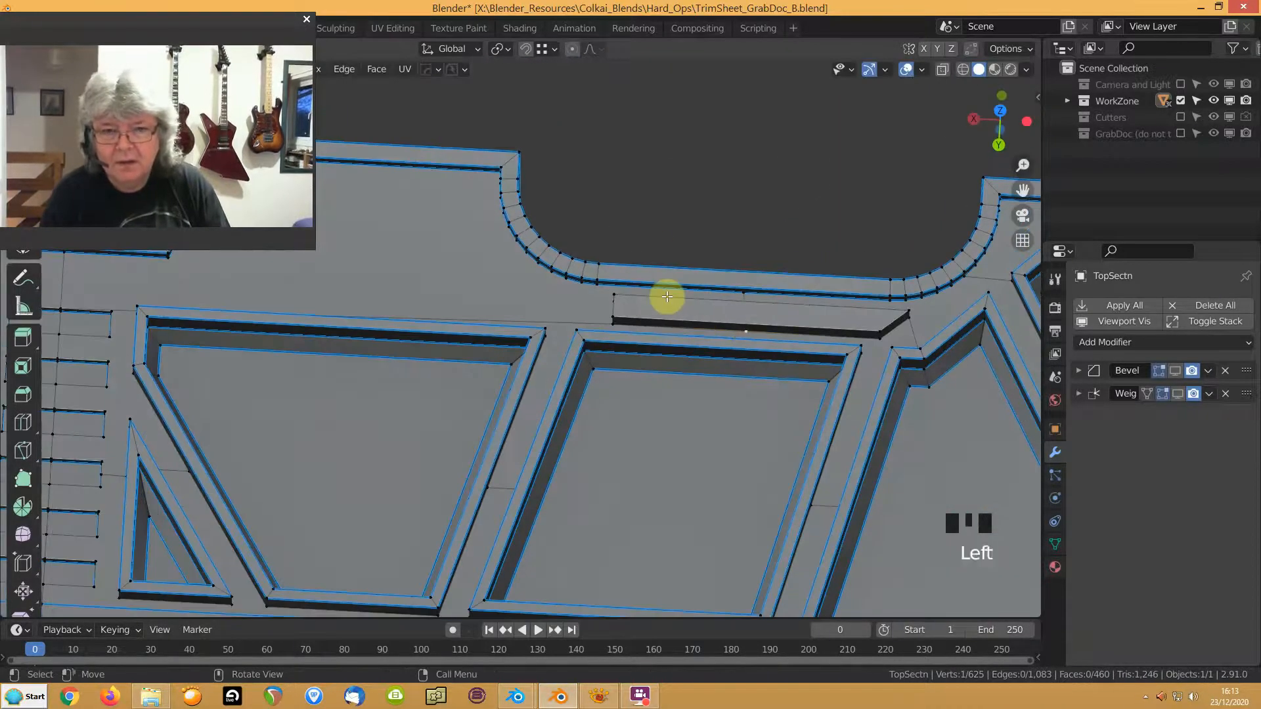
key("g")
left_click(566, 316)
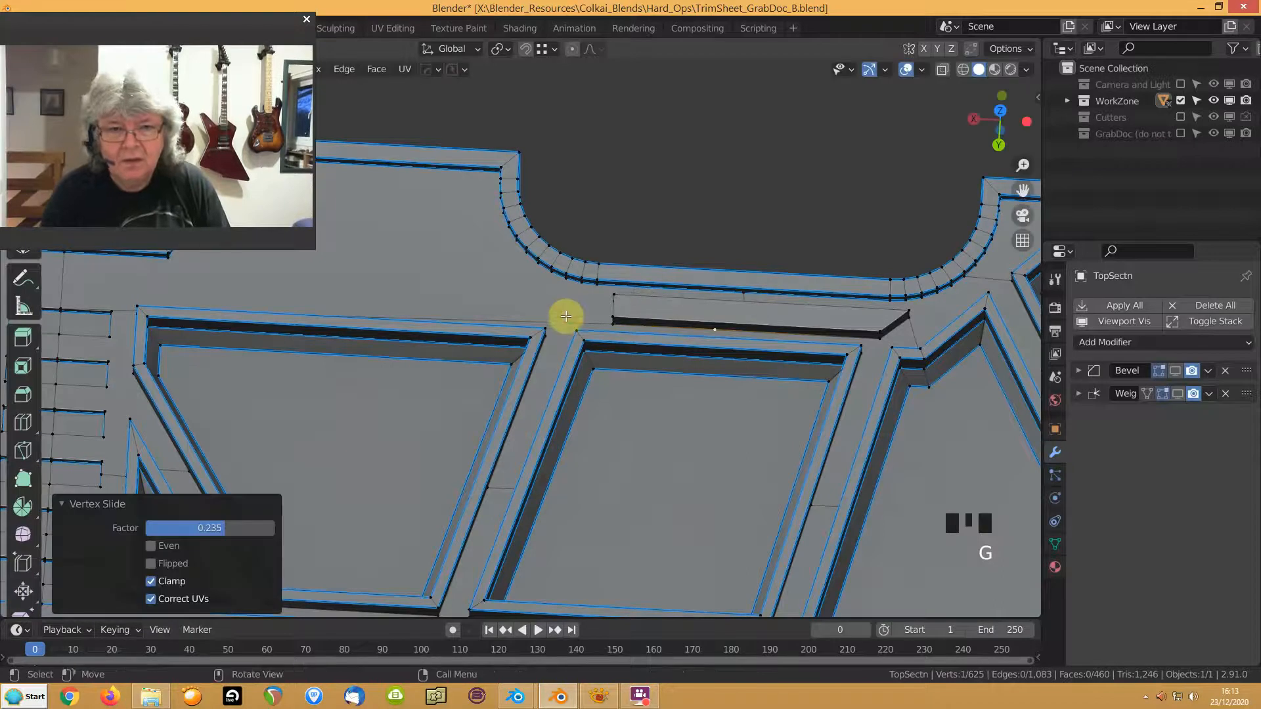
Dissolve the long edge to the slats and the short edge at the raised strip's opposite end
left_click(563, 321)
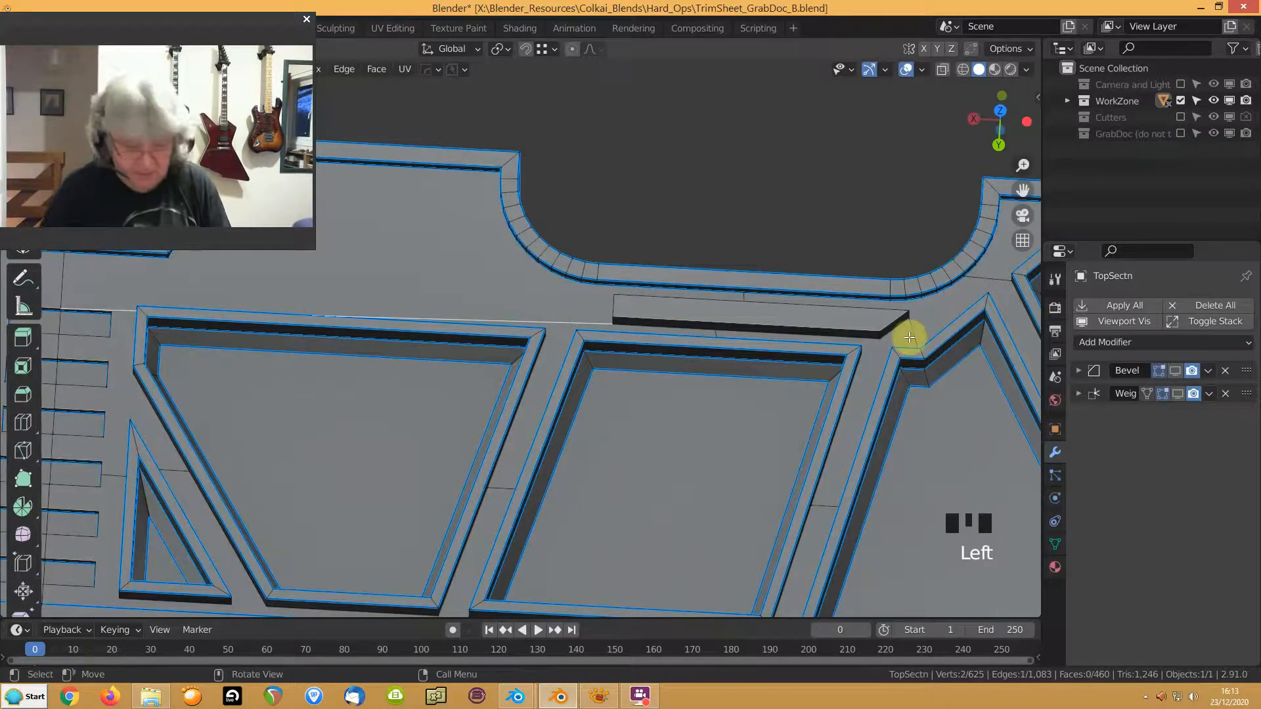
key("ctrl+x")
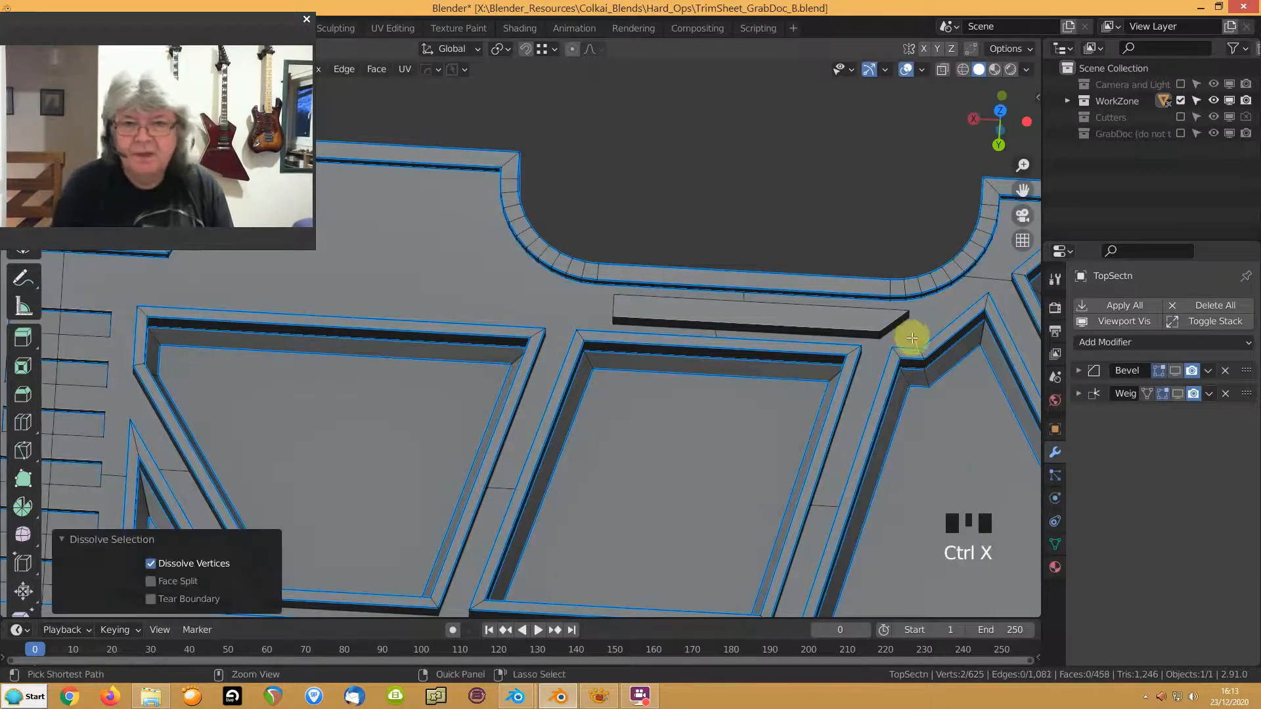
middle_click_drag(735, 338, 33, 303)
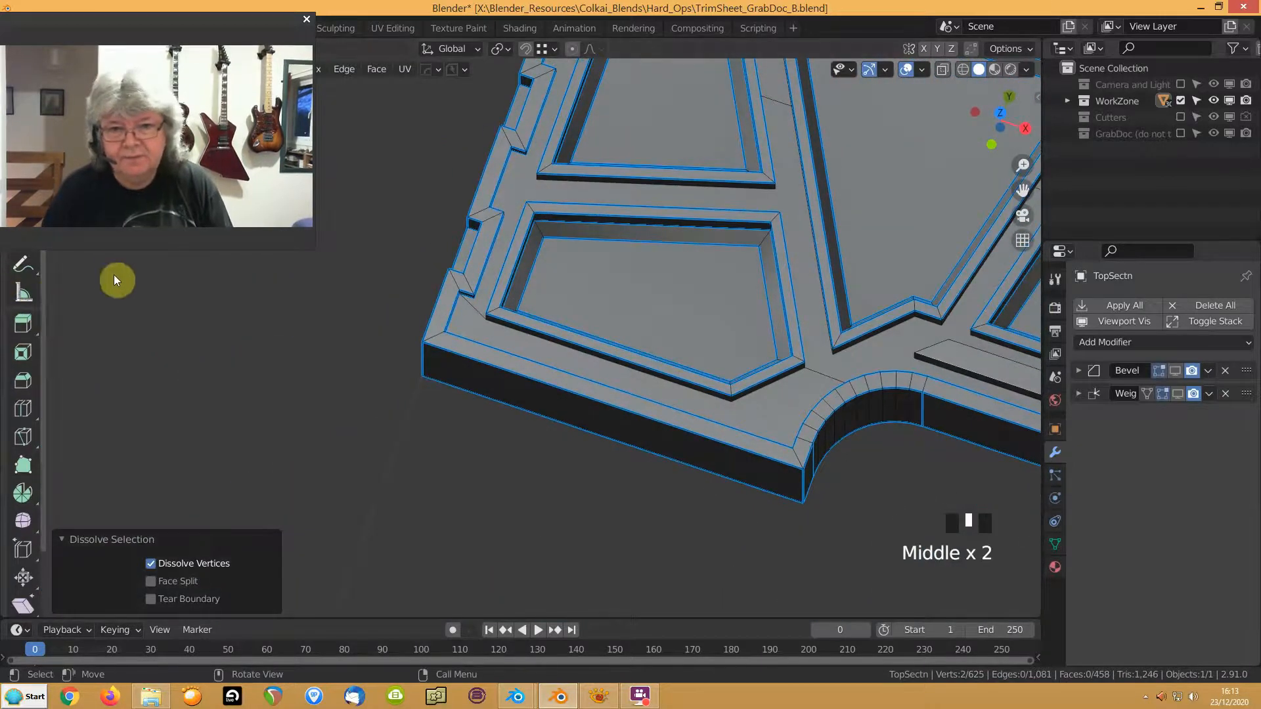
Subdivide facing edges around the five-sided corner panel with one cut, linking it to the neighbouring panel and the outer border
middle_click_drag(606, 306, 628, 332)
middle_click_drag(614, 336, 624, 307)
left_click(577, 220)
middle_click_drag(577, 220, 732, 208)
right_click(680, 218)
left_click(681, 217)
middle_click_drag(797, 160, 604, 248, "shift")
left_click(728, 251)
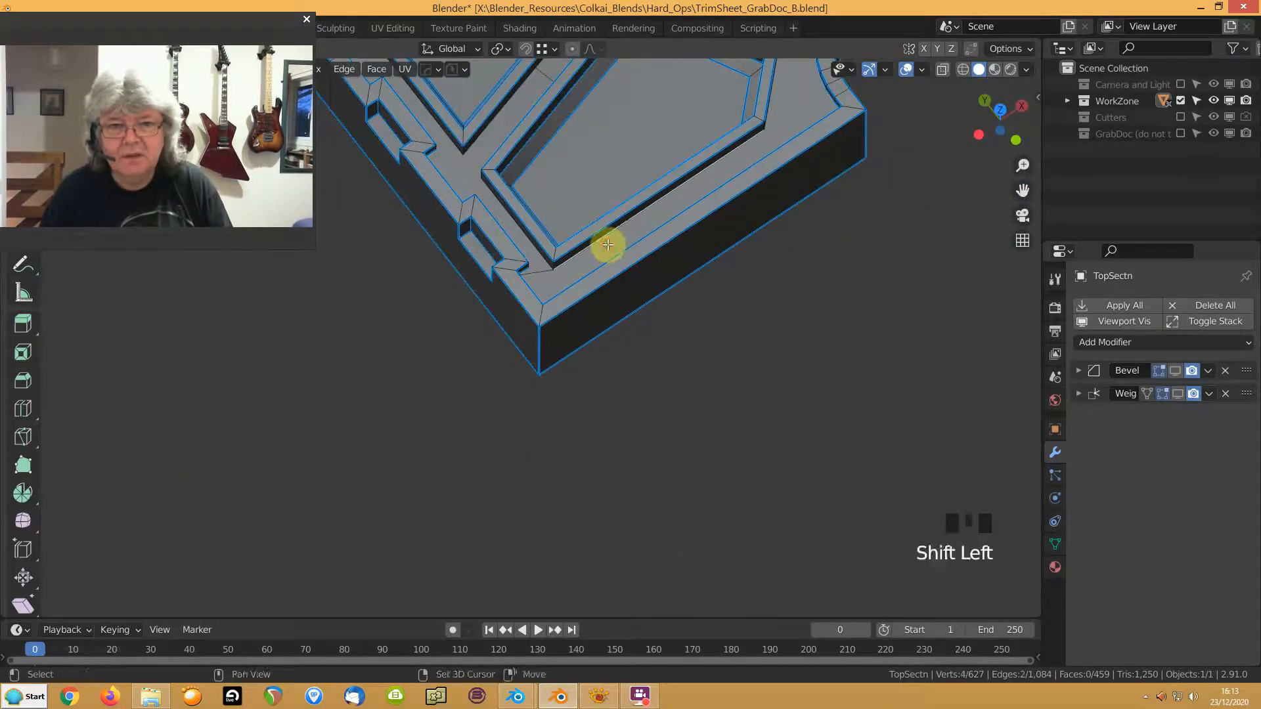
right_click(608, 246)
left_click(578, 208)
Slide the new vertex between the five-sided panel and the outer border by factor 0.113
middle_click_drag(577, 206, 683, 206)
left_click(660, 192)
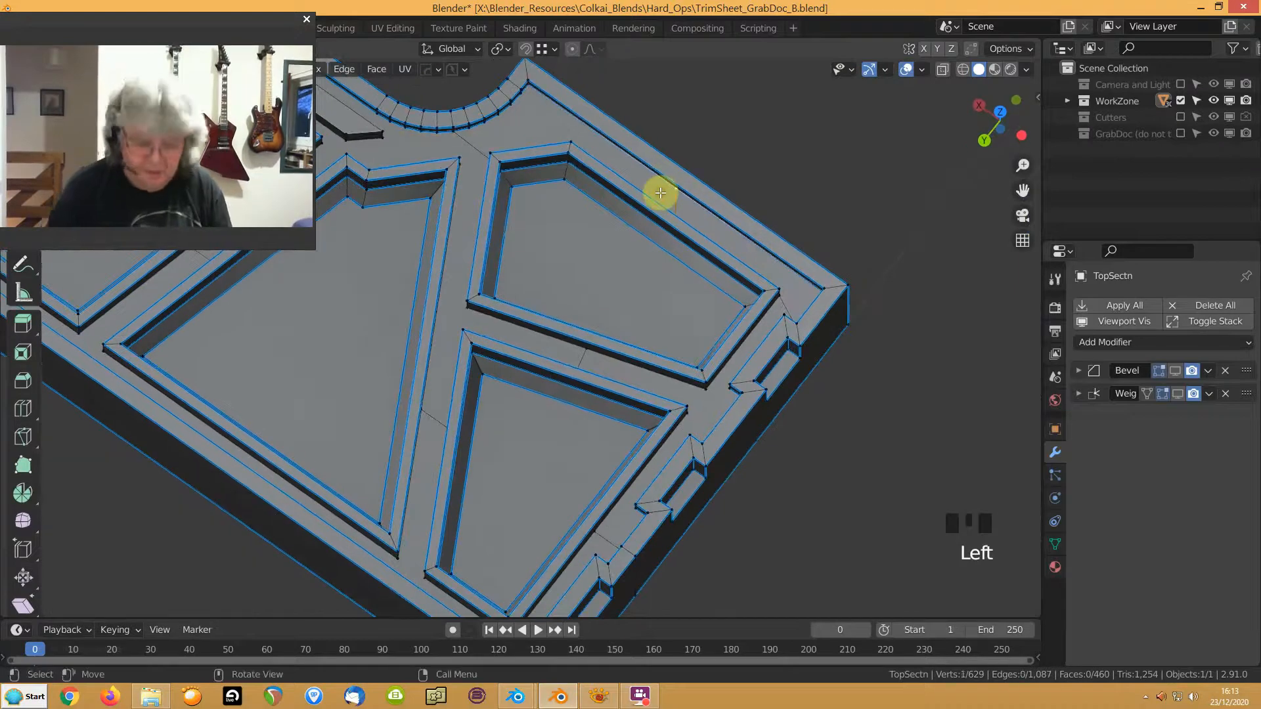
key("g")
left_click(678, 200)
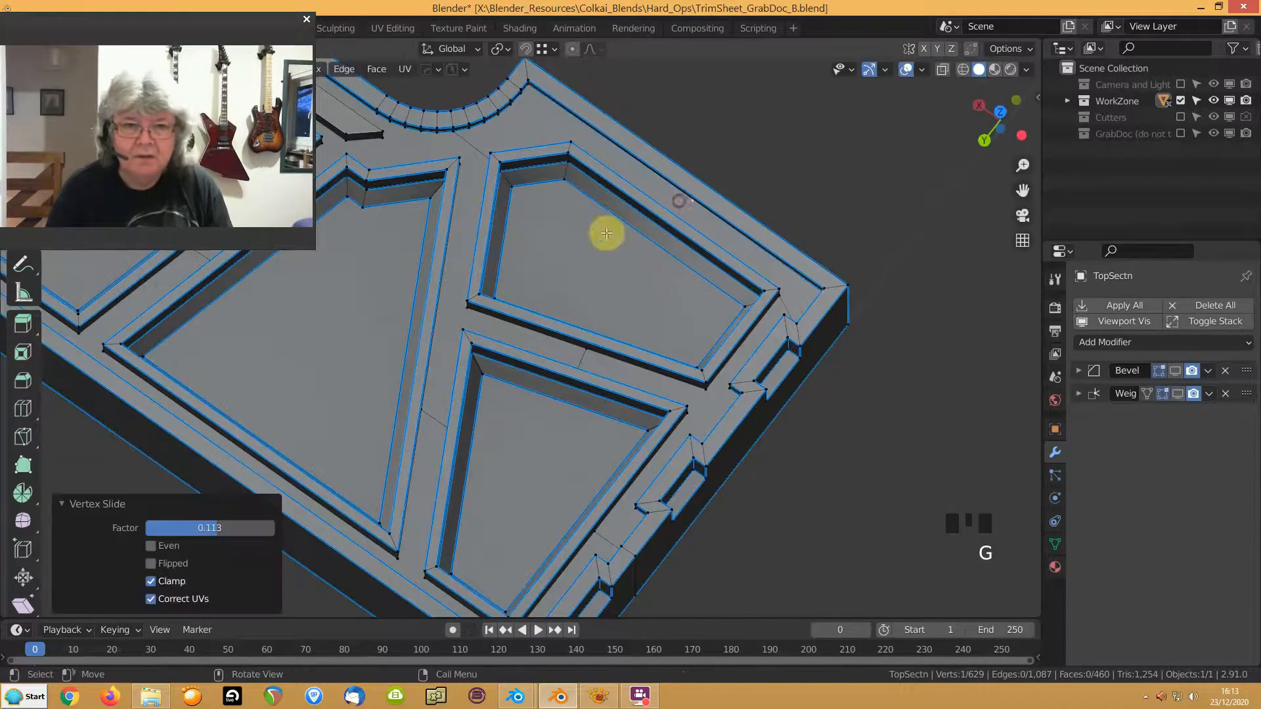
Cut a connecting edge with the Knife between the four-sided end panel and the base's straight outer rim
middle_click_drag(487, 375, 729, 341, "shift")
scroll(729, 340, "up", 3)
middle_click_drag(893, 352, 886, 169)
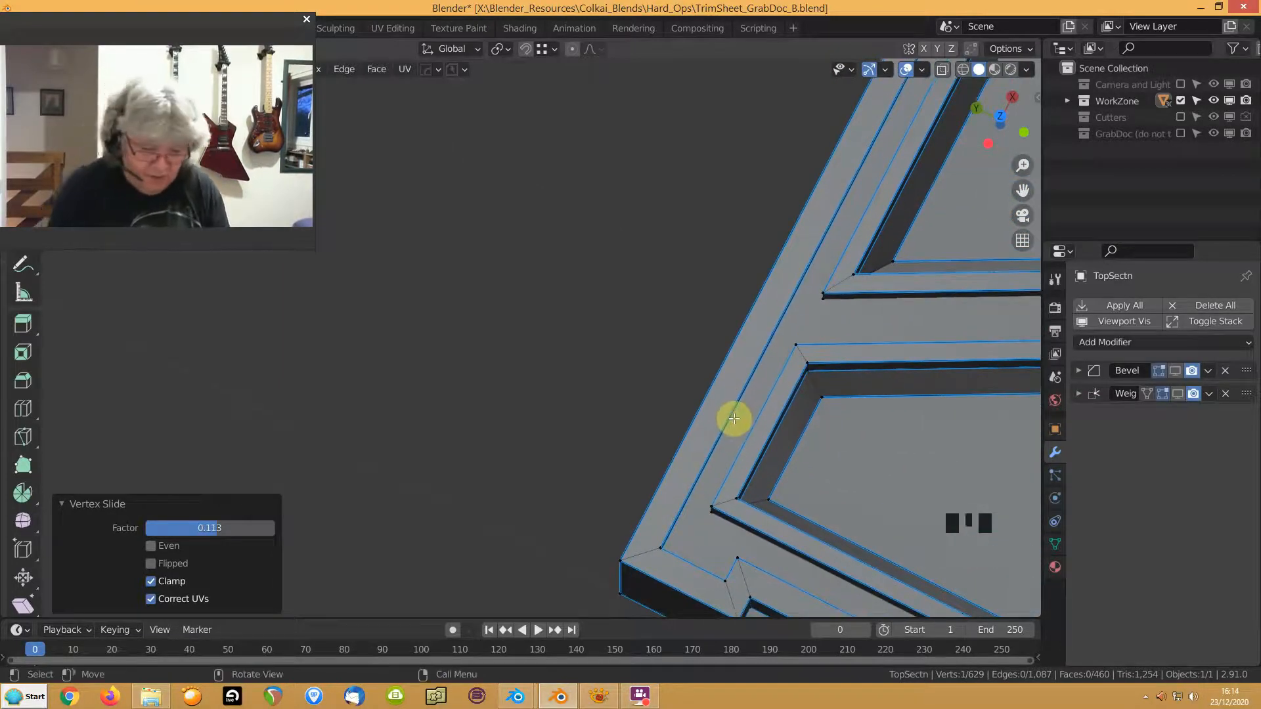
key("k")
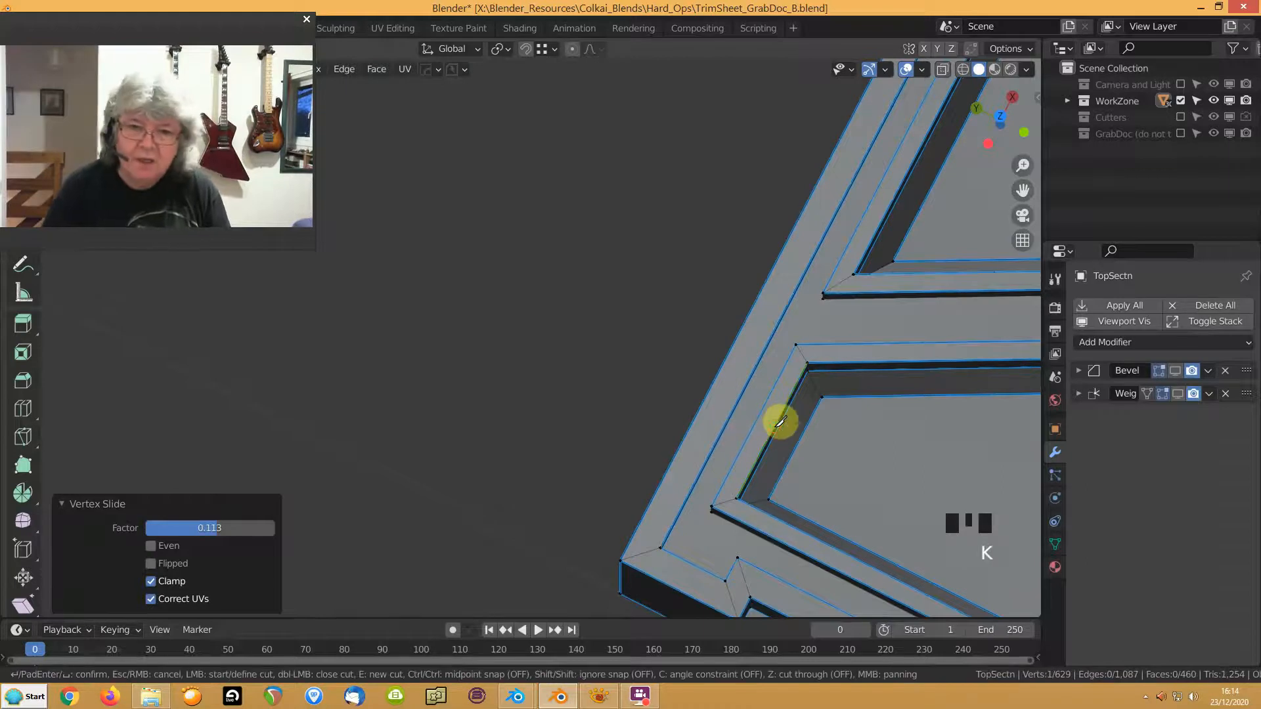
key("Return")
left_click(720, 408, "shift")
middle_click_drag(721, 408, 813, 321)
middle_click_drag(750, 393, 779, 439)
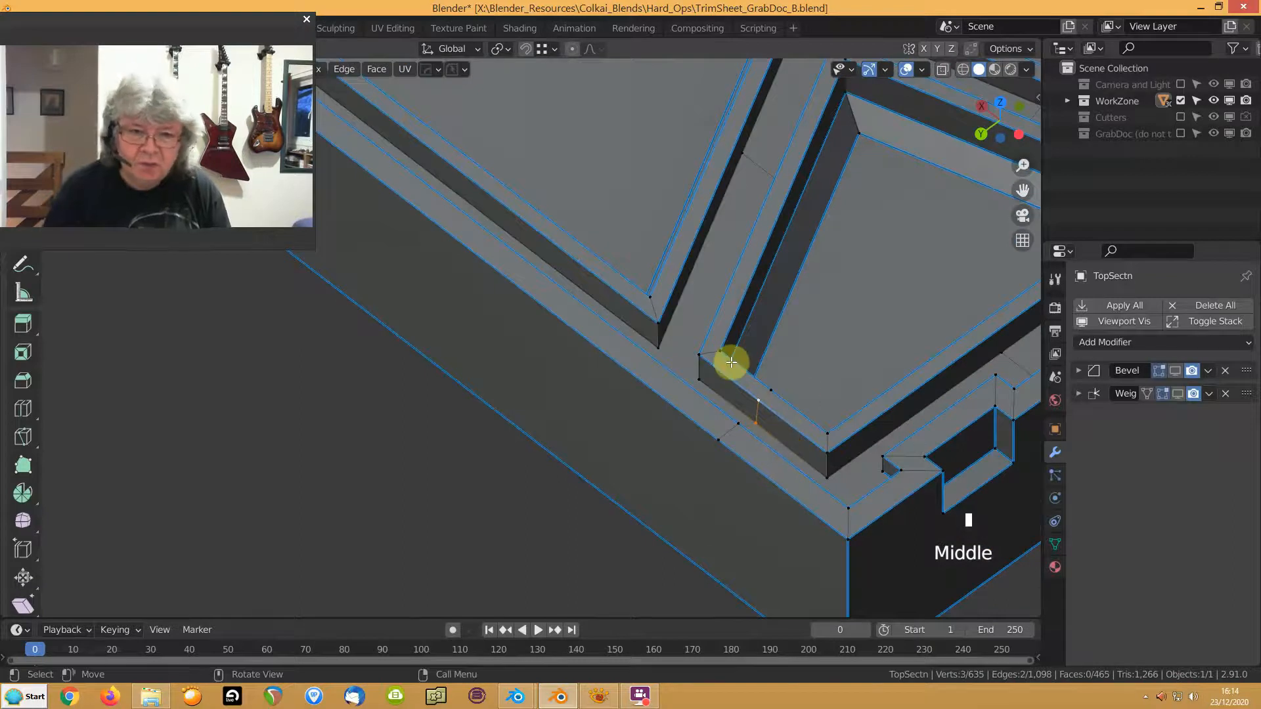
Dissolve the edges linking the five-sided panel's corners to the end notch and the arch cutout
scroll(750, 352, "down", 4)
middle_click_drag(793, 284, 756, 423, "shift")
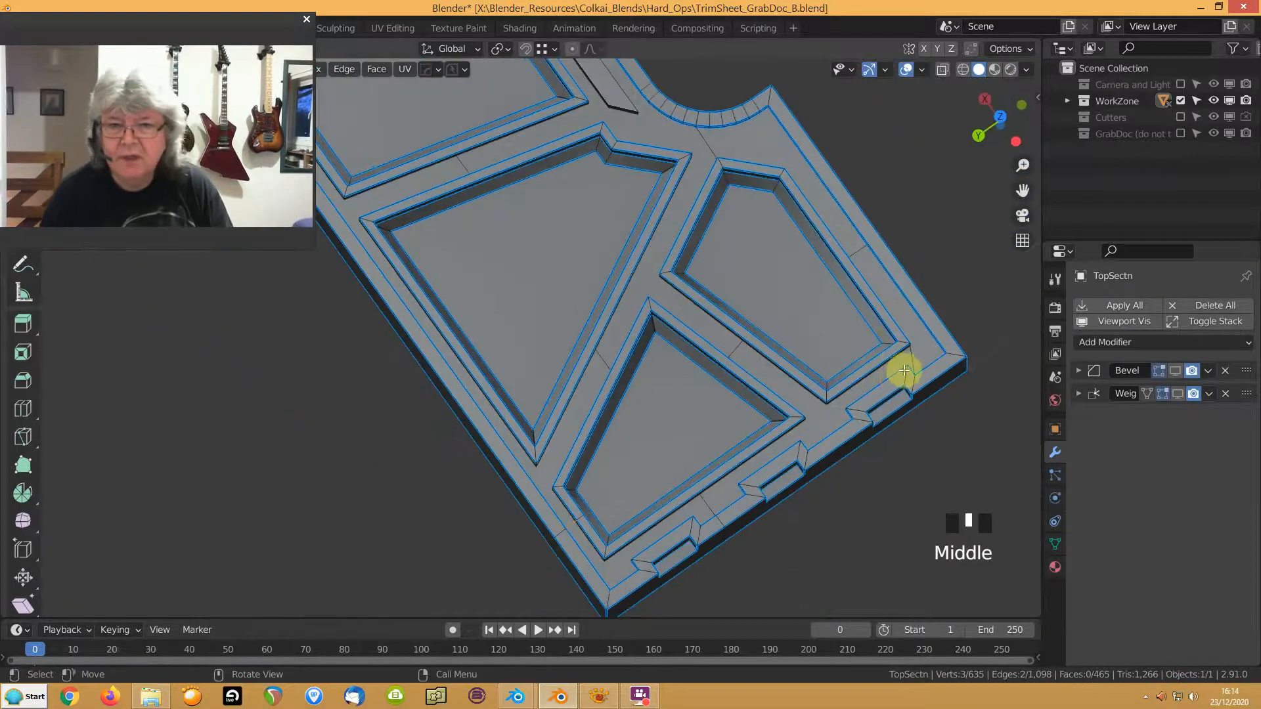
key("ctrl+x")
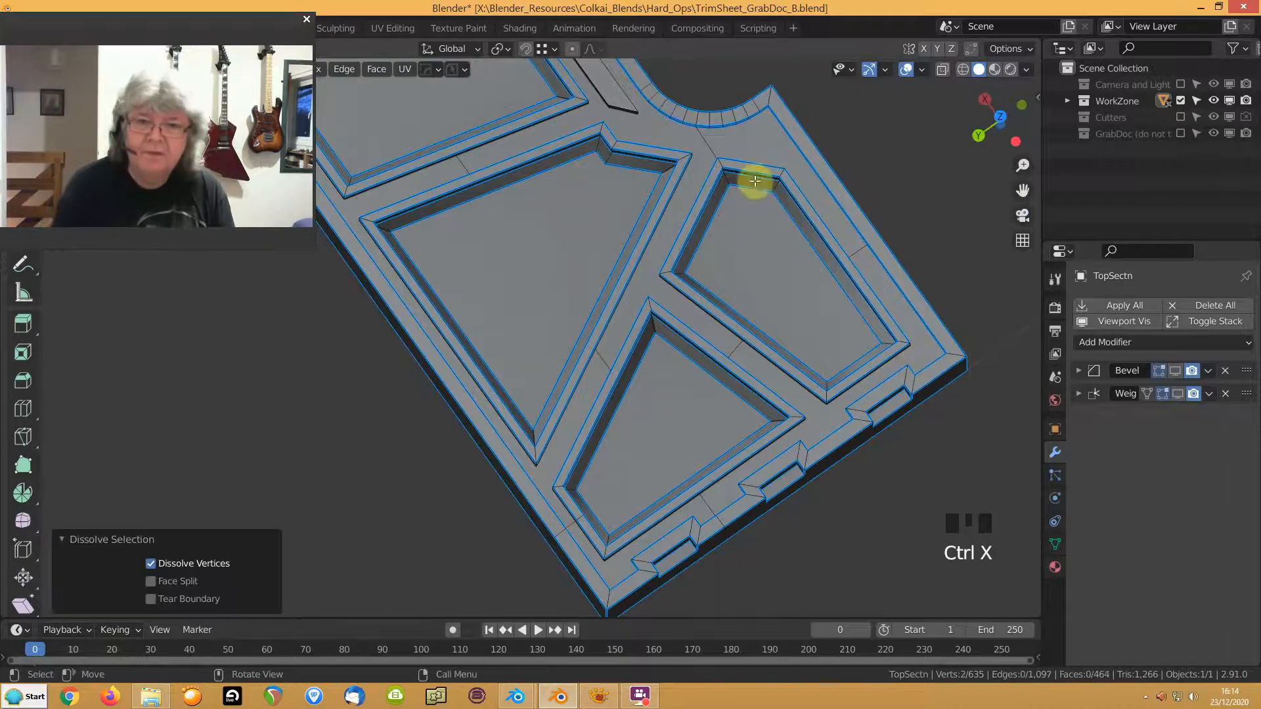
left_click(699, 148)
key("ctrl+x")
middle_click_drag(647, 251, 516, 308, "shift")
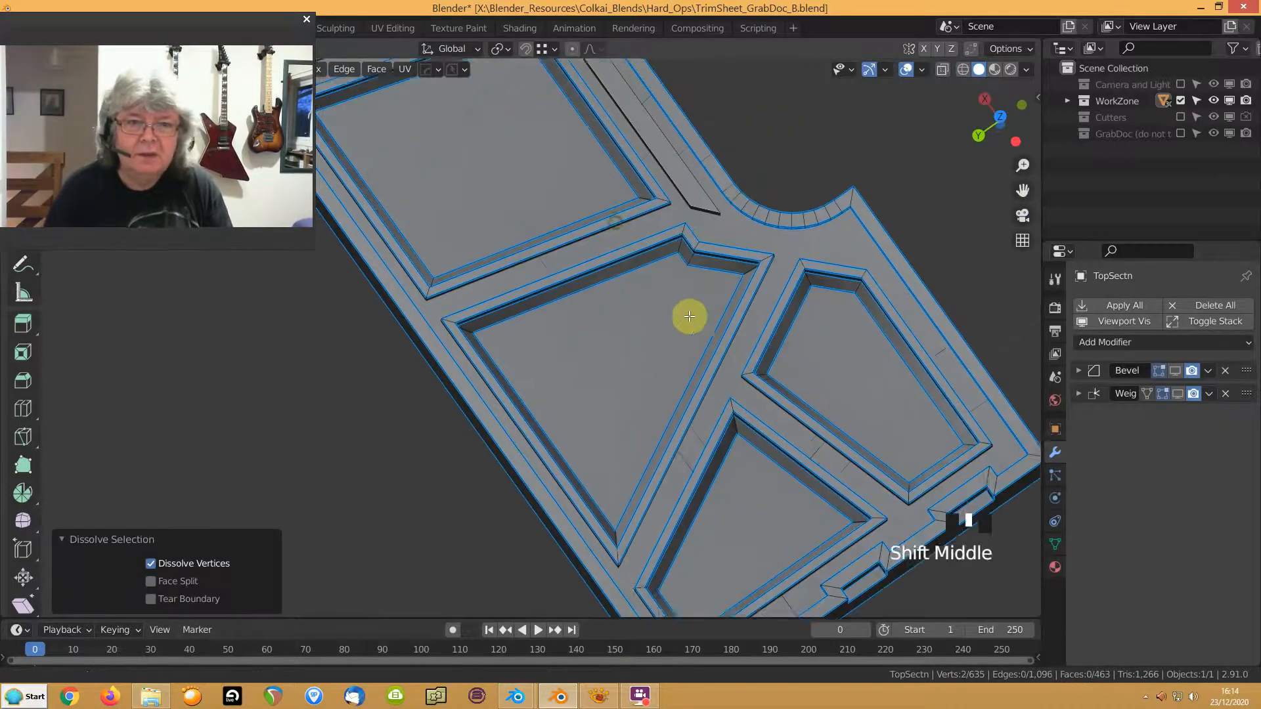
Symmetrize the cleaned-up half of the top section across the X axis
scroll(693, 315, "down", 2)
middle_click_drag(678, 255, 524, 296, "shift")
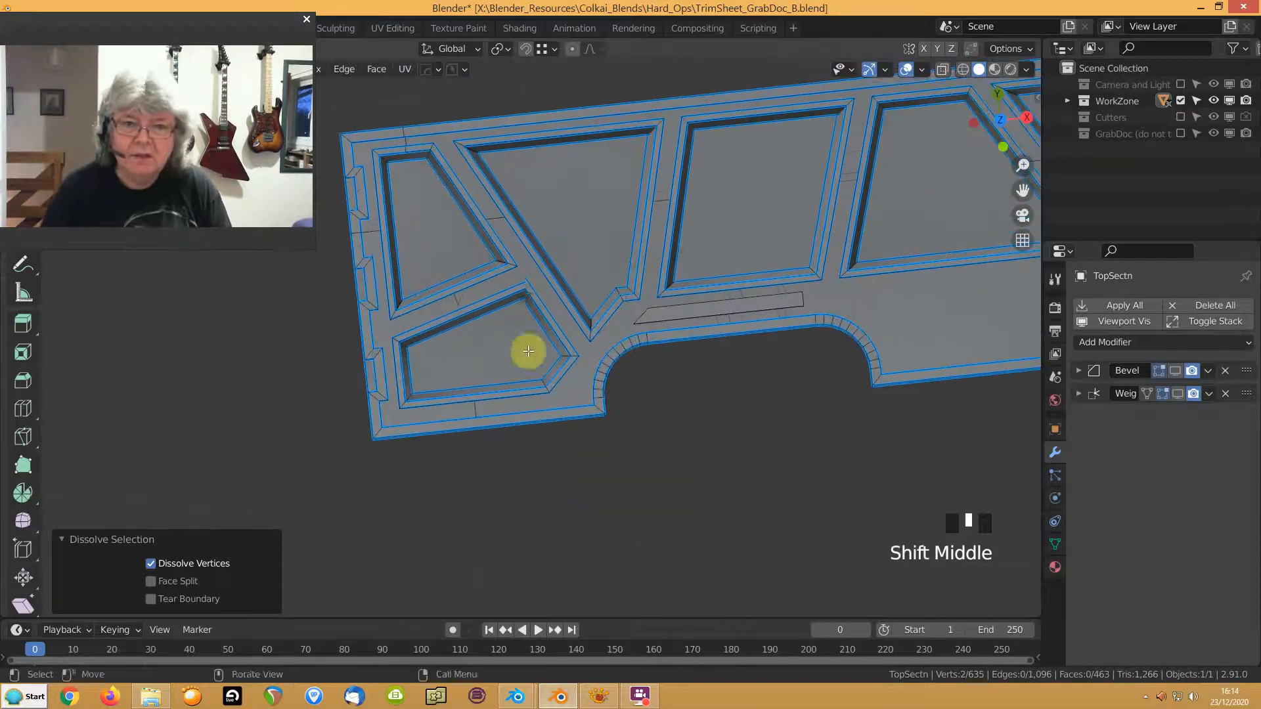
middle_click_drag(520, 362, 538, 317)
key("alt+x")
scroll(546, 321, "down", 7)
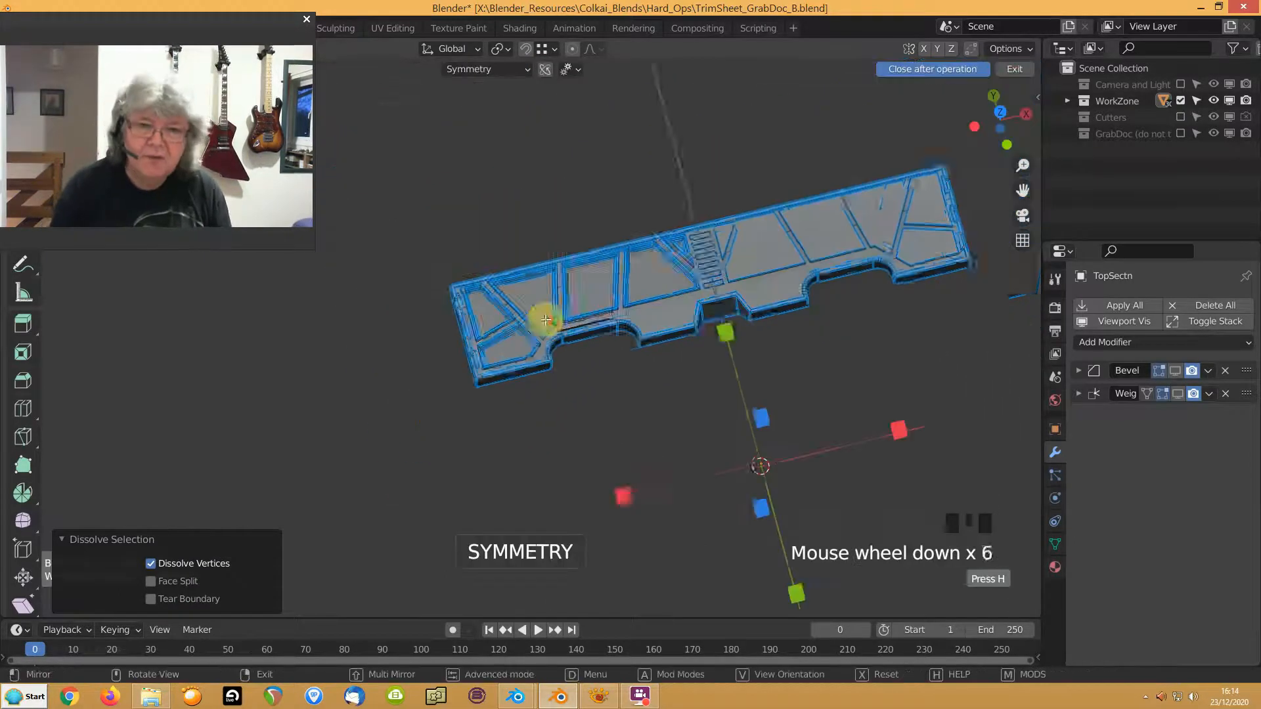
left_click(586, 476)
scroll(369, 397, "up", 7)
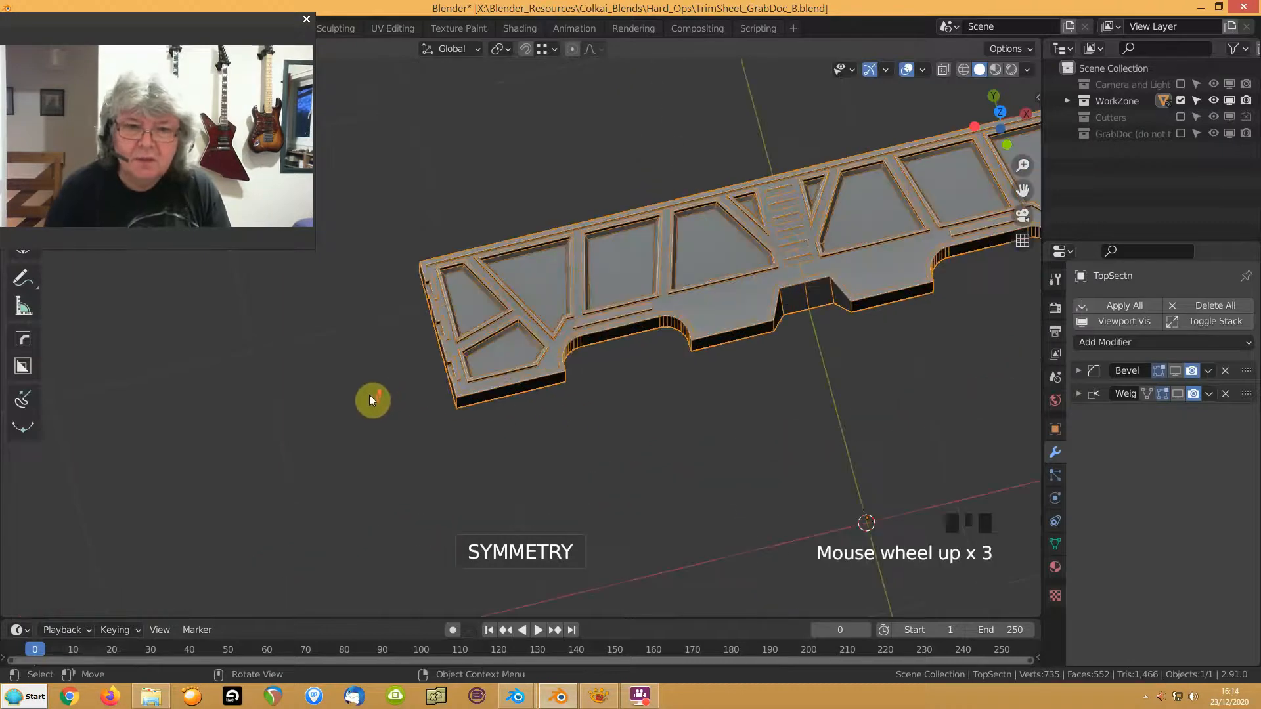
Display the top section's modifiers in the viewport and turn off its wireframe display
left_click(1116, 321)
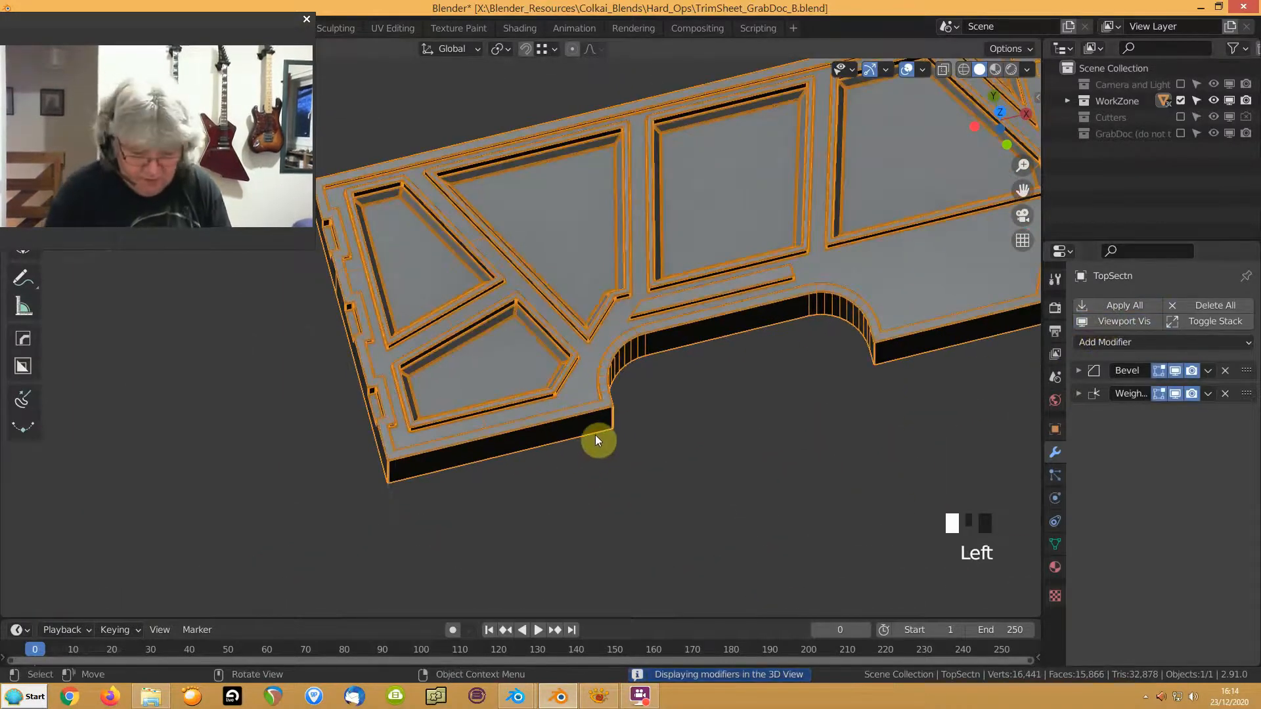
key("alt+v")
left_click(414, 469)
middle_click_drag(512, 396, 600, 374, "shift")
scroll(574, 382, "up", 4)
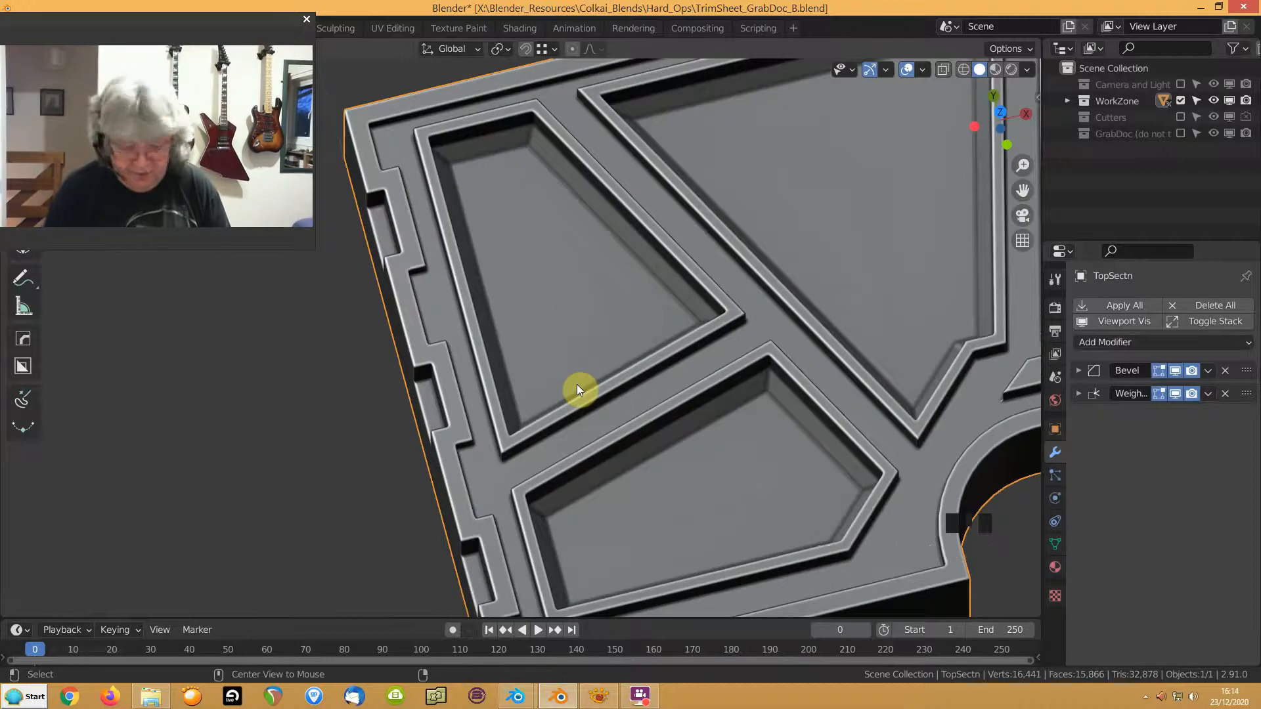
Unhide all hidden trim sheet parts around the top section and clear the selection
key("alt+h")
left_click(349, 481)
middle_click_drag(450, 504, 392, 389)
scroll(546, 370, "down", 1, "shift")
left_click(672, 341)
left_click(815, 313, "shift")
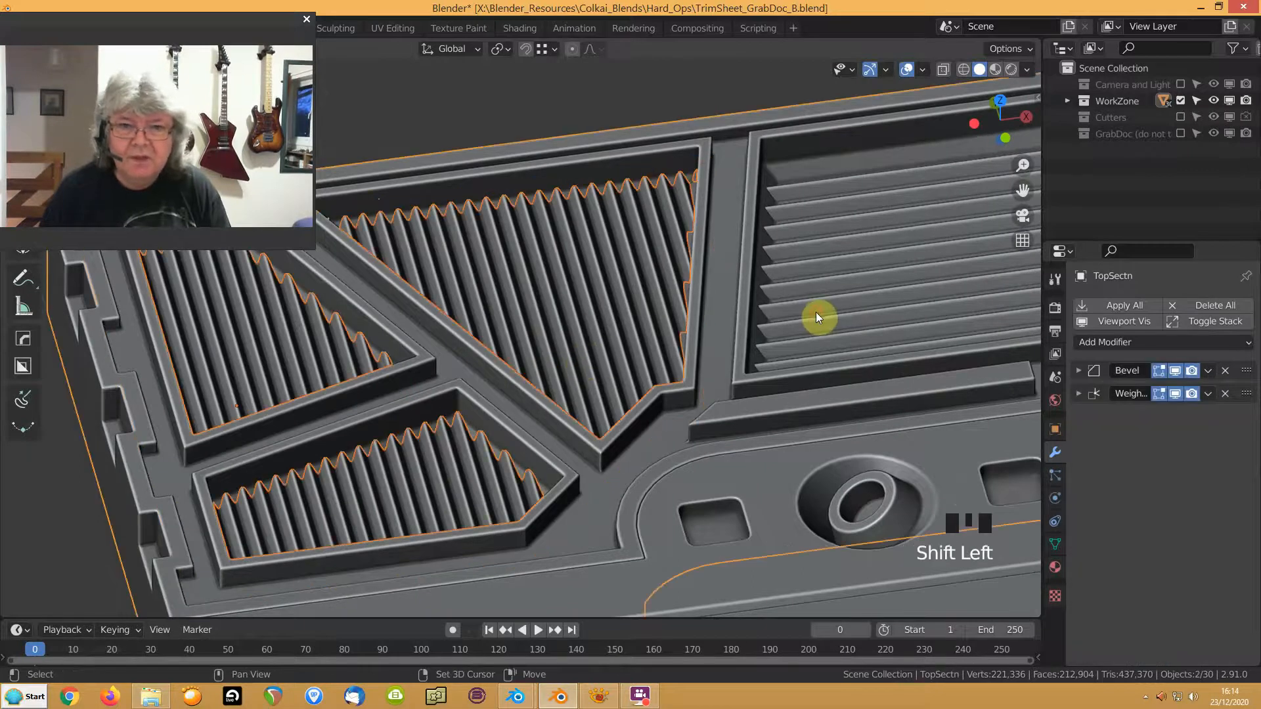
key("g")
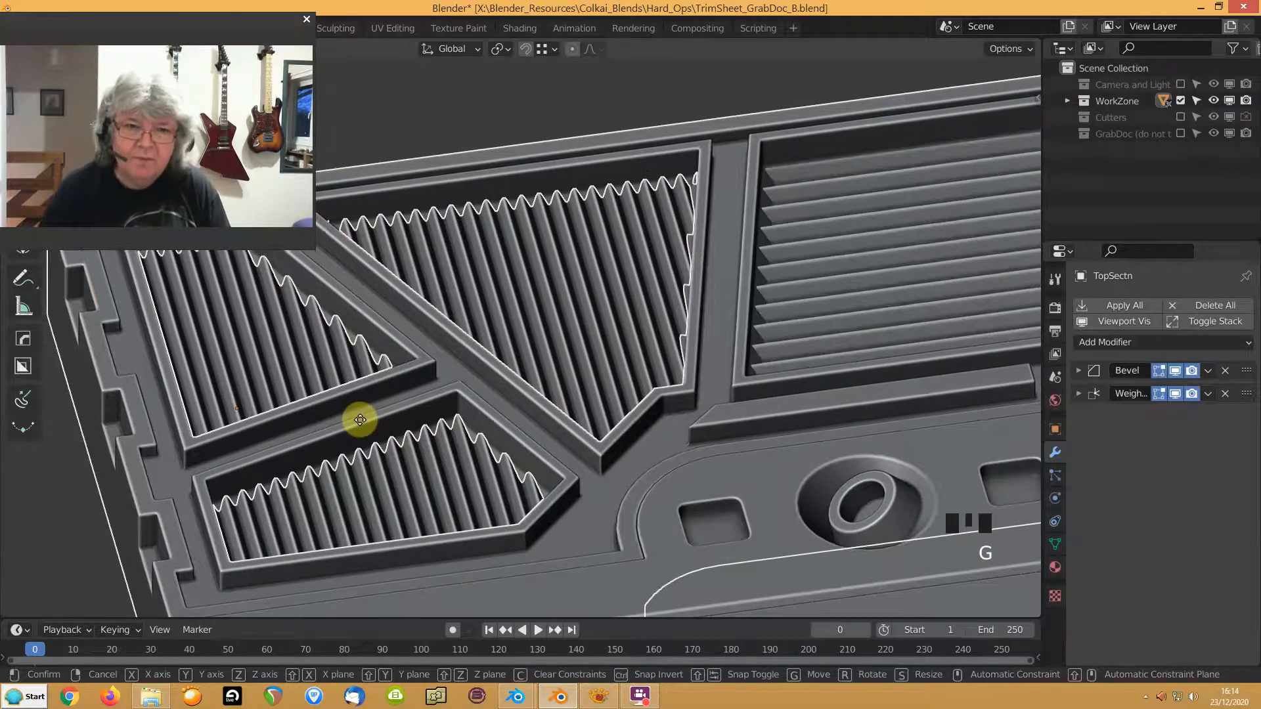
right_click(360, 419)
Adjust the height of the end panels' ridged insert along Z, then raise the horizontal louvre insert by about 0.0022 m
left_click(544, 299)
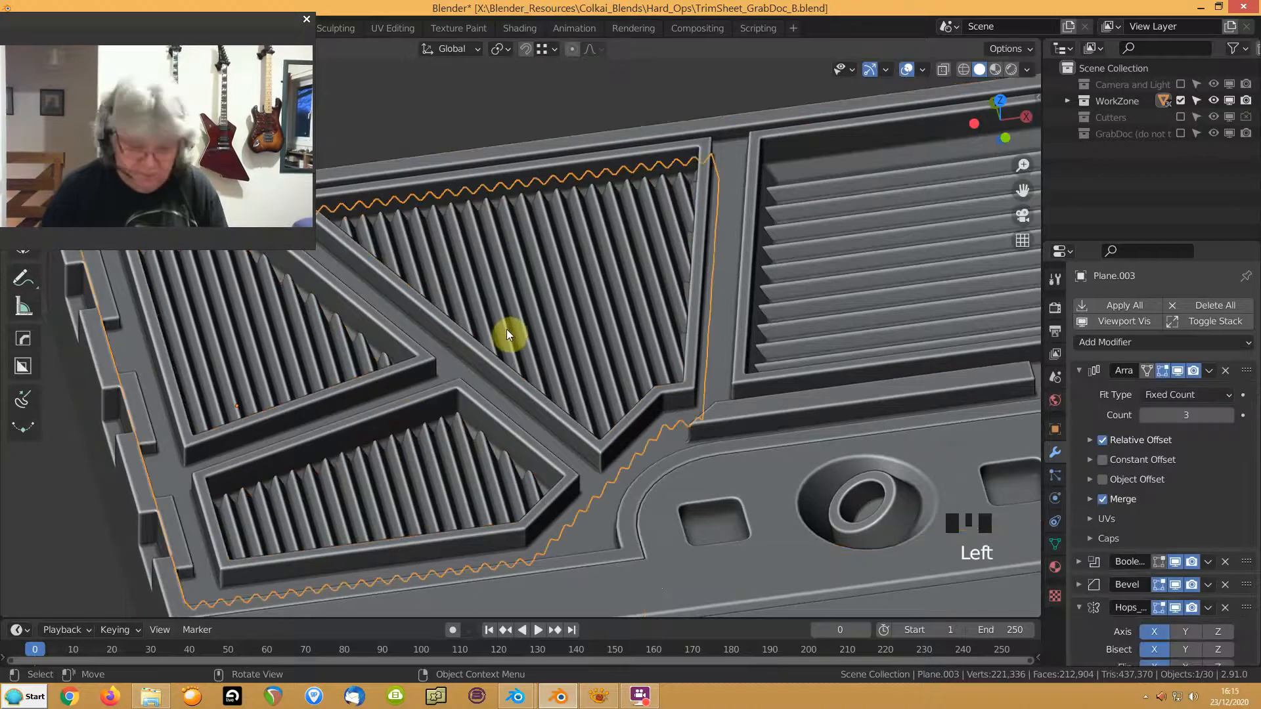
key("g")
key("z")
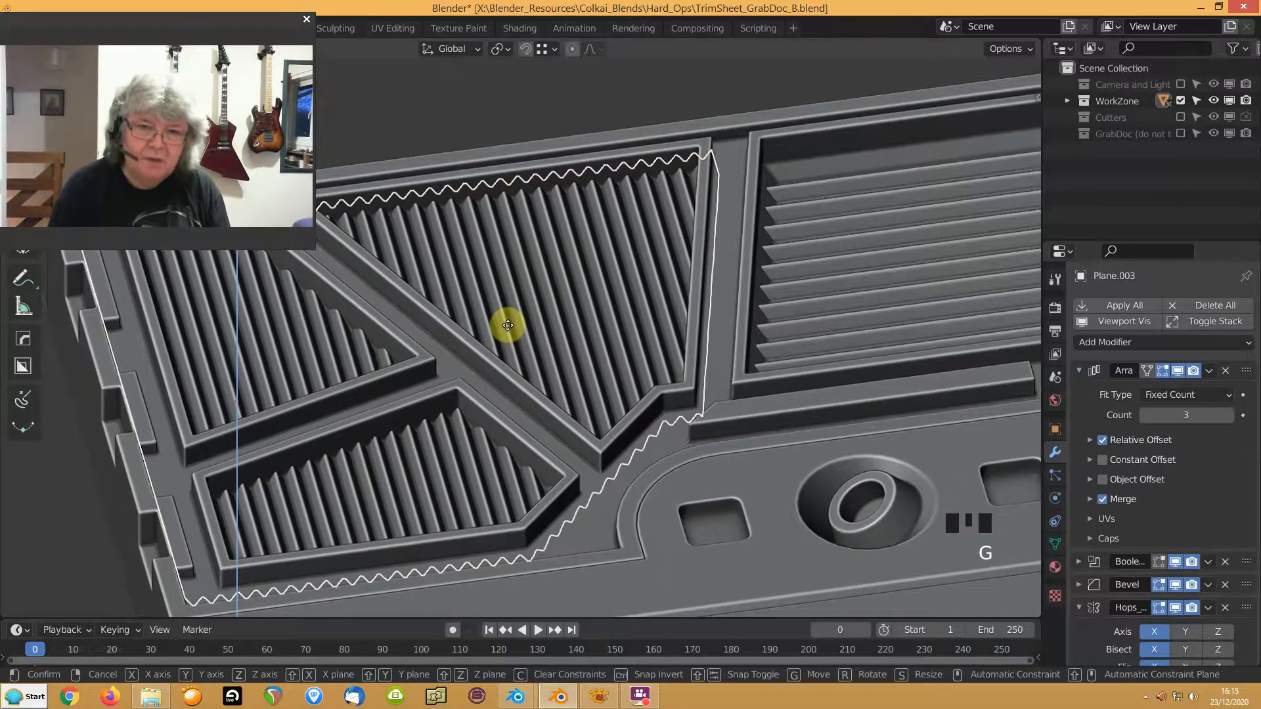
right_click(508, 325)
left_click(920, 260)
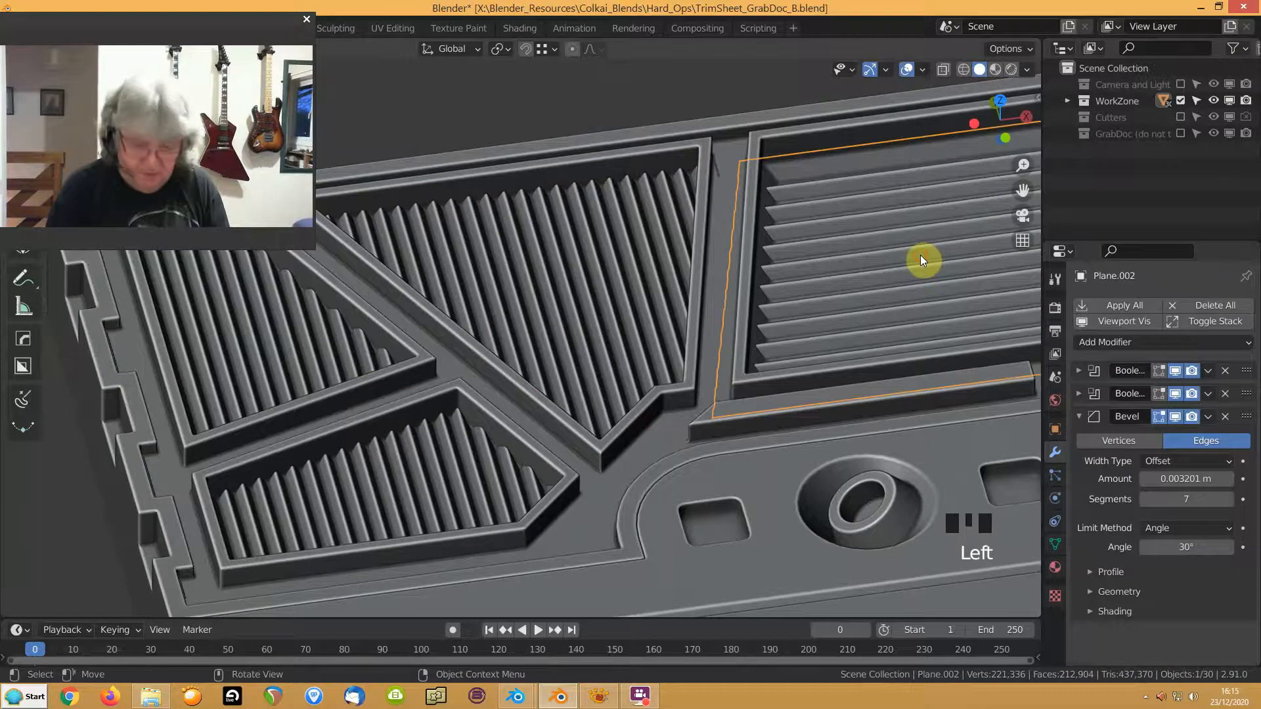
key("g")
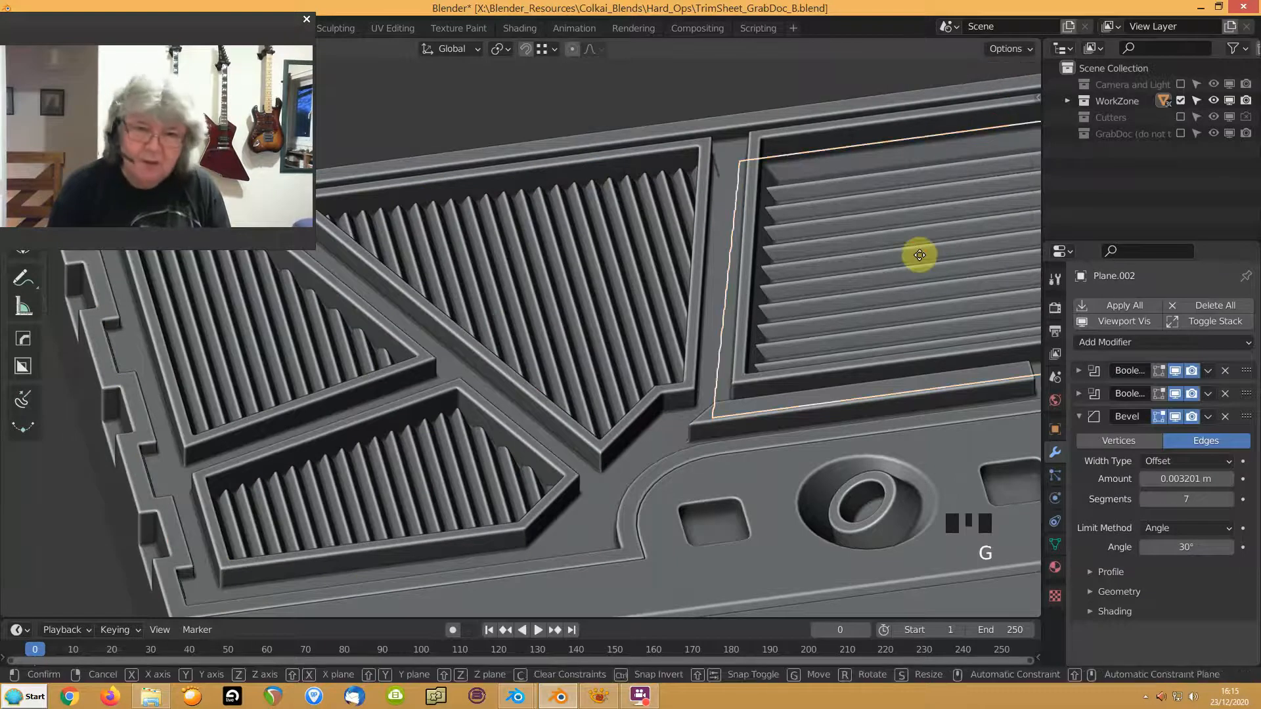
left_click(920, 253)
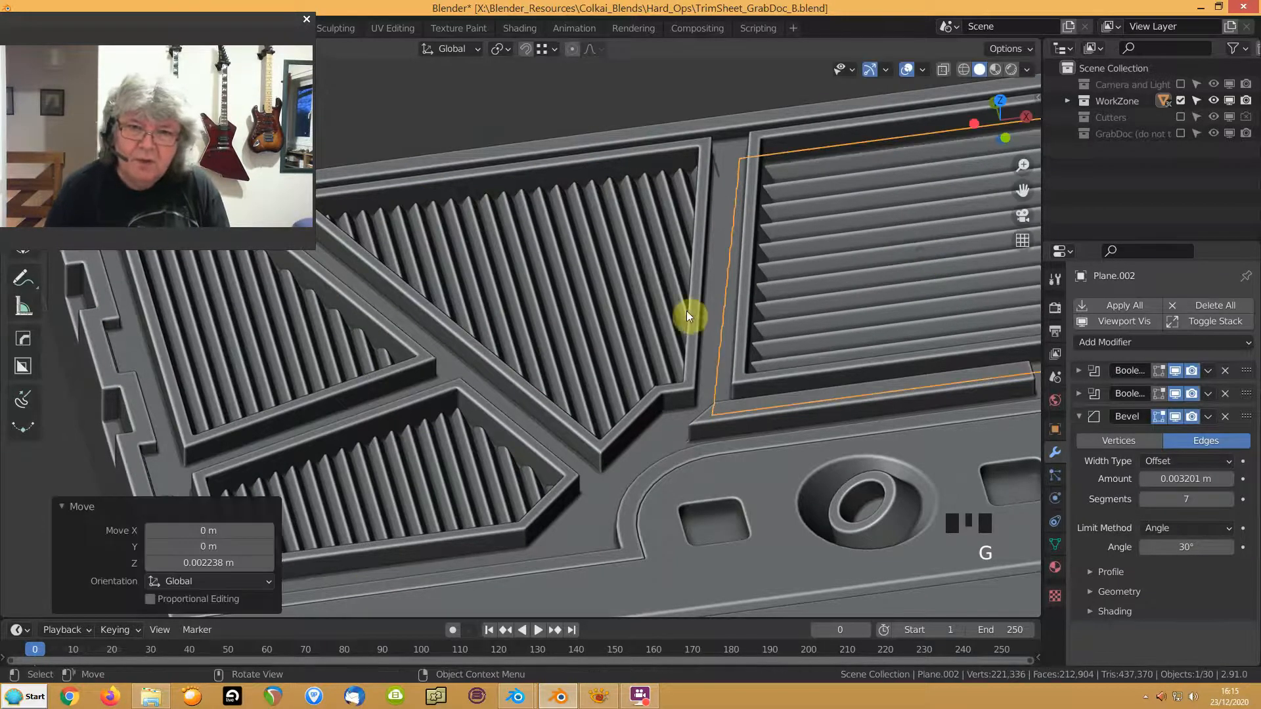
scroll(696, 309, "down", 7)
left_click(625, 333)
middle_click_drag(625, 333, 554, 463)
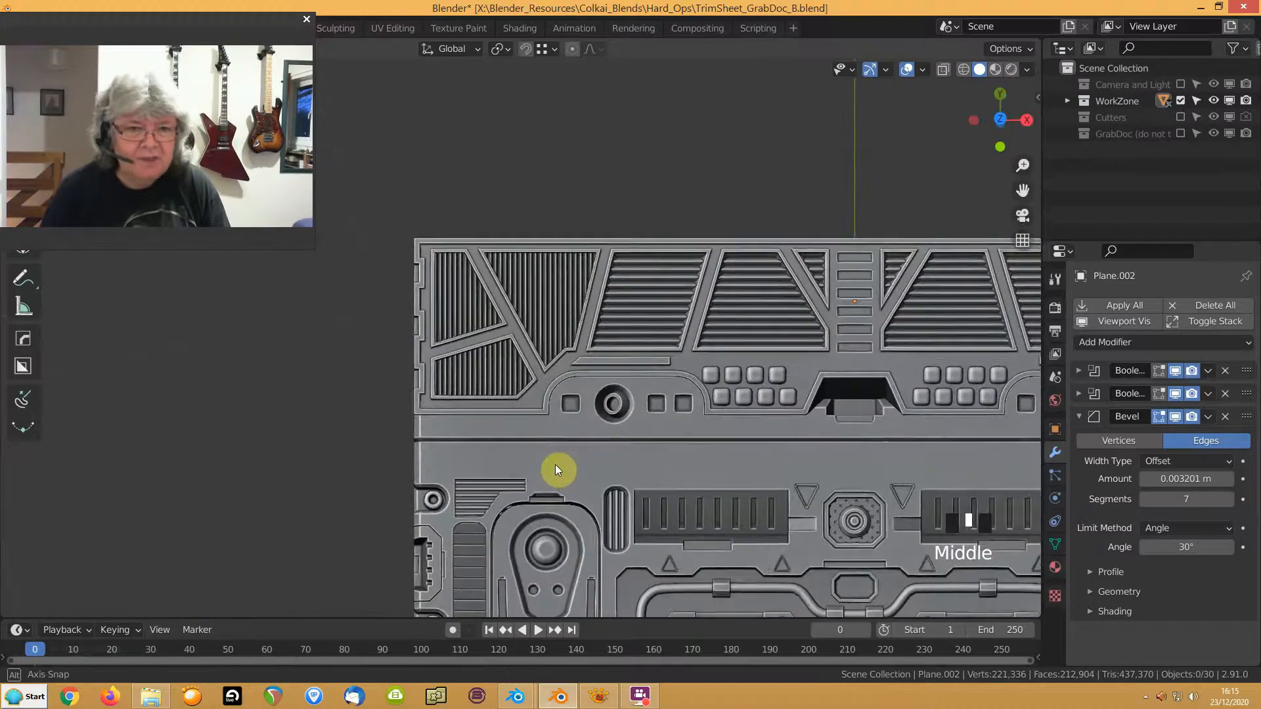
Select the base slice's edge path facing the top section, from its outer end around the raised arch to the central notch
left_click(467, 425)
middle_click_drag(462, 429, 557, 356)
scroll(495, 369, "up", 3)
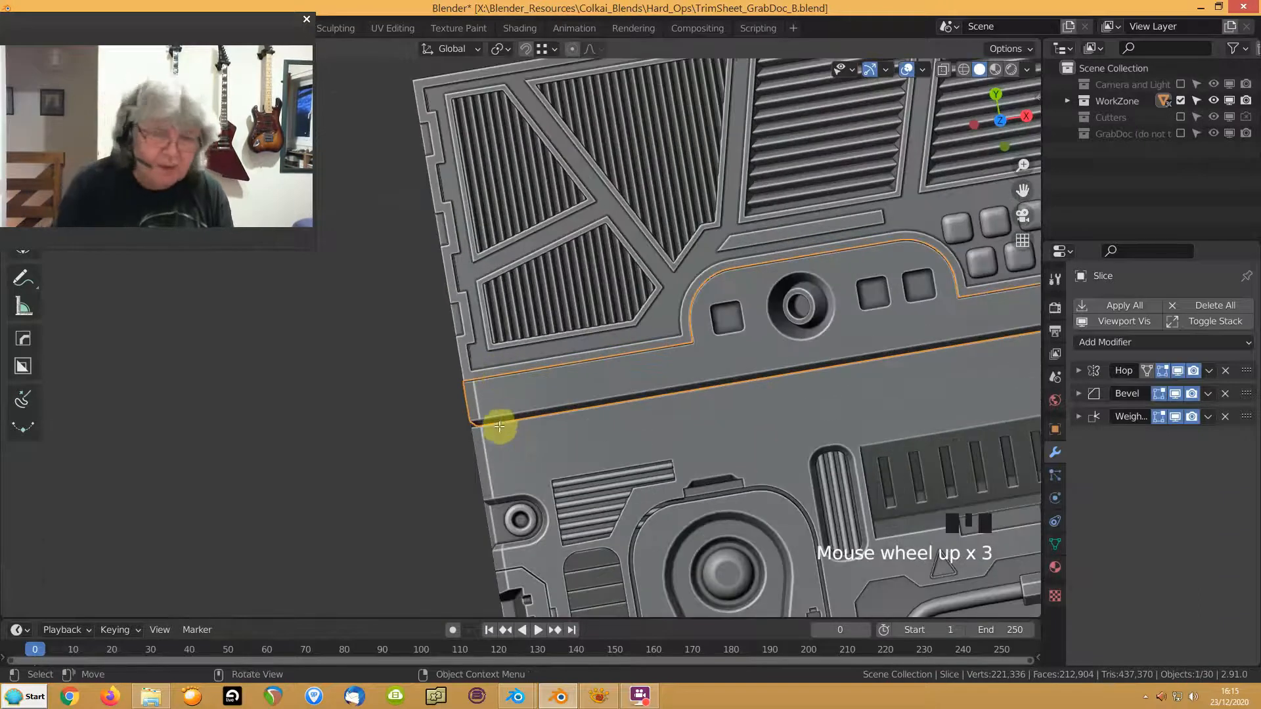
key("Tab")
middle_click_drag(464, 422, 537, 290)
left_click(520, 101)
middle_click_drag(461, 156, 554, 284)
left_click(560, 273, "ctrl")
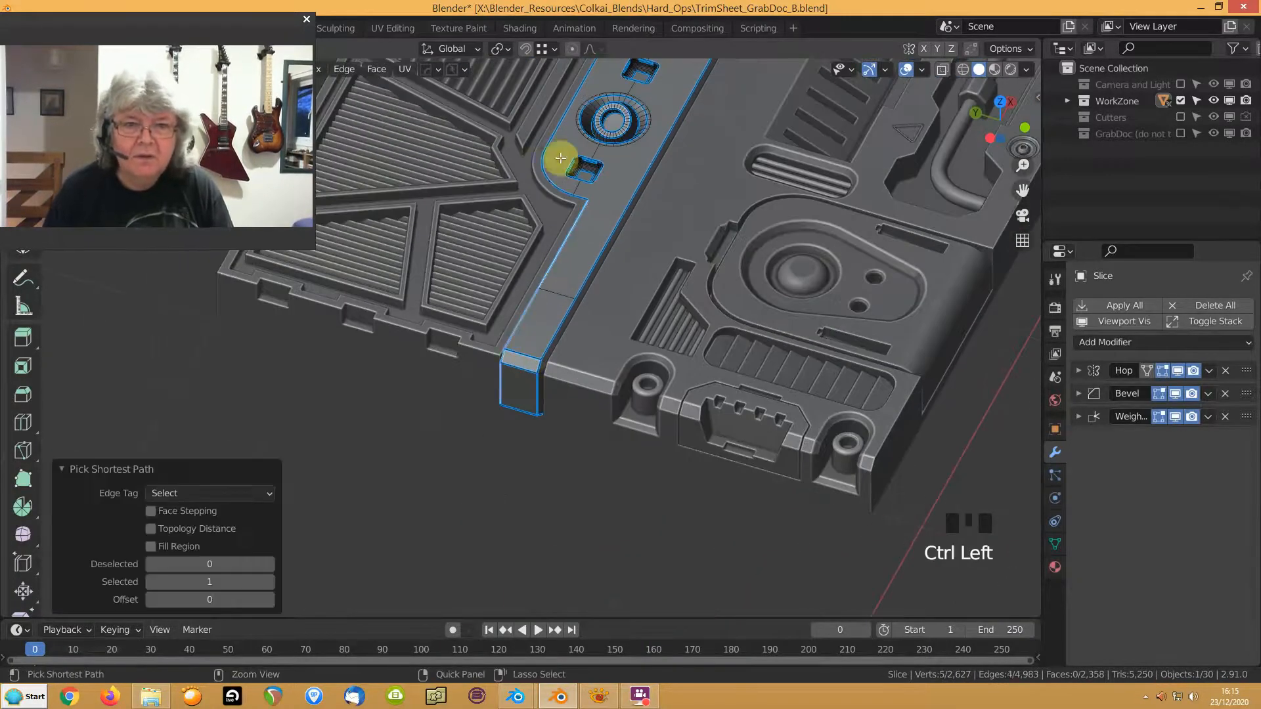
middle_click_drag(591, 134, 501, 464, "shift")
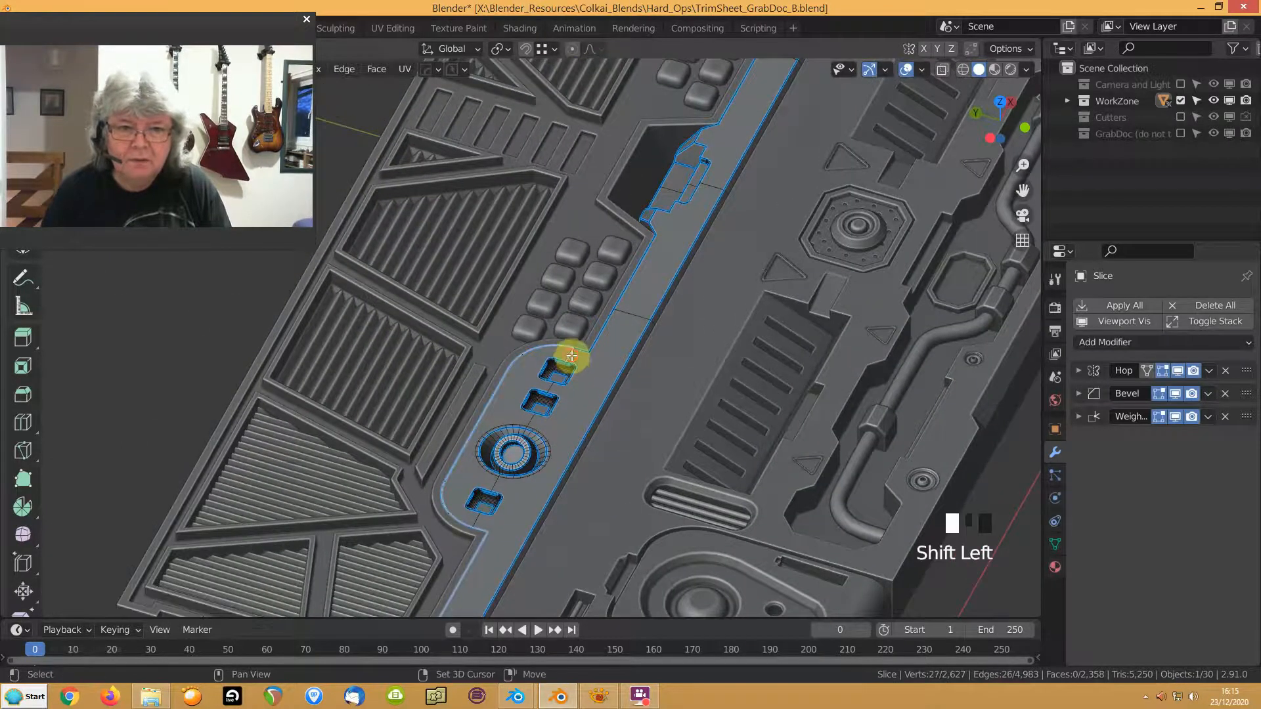
left_click(568, 358, "shift")
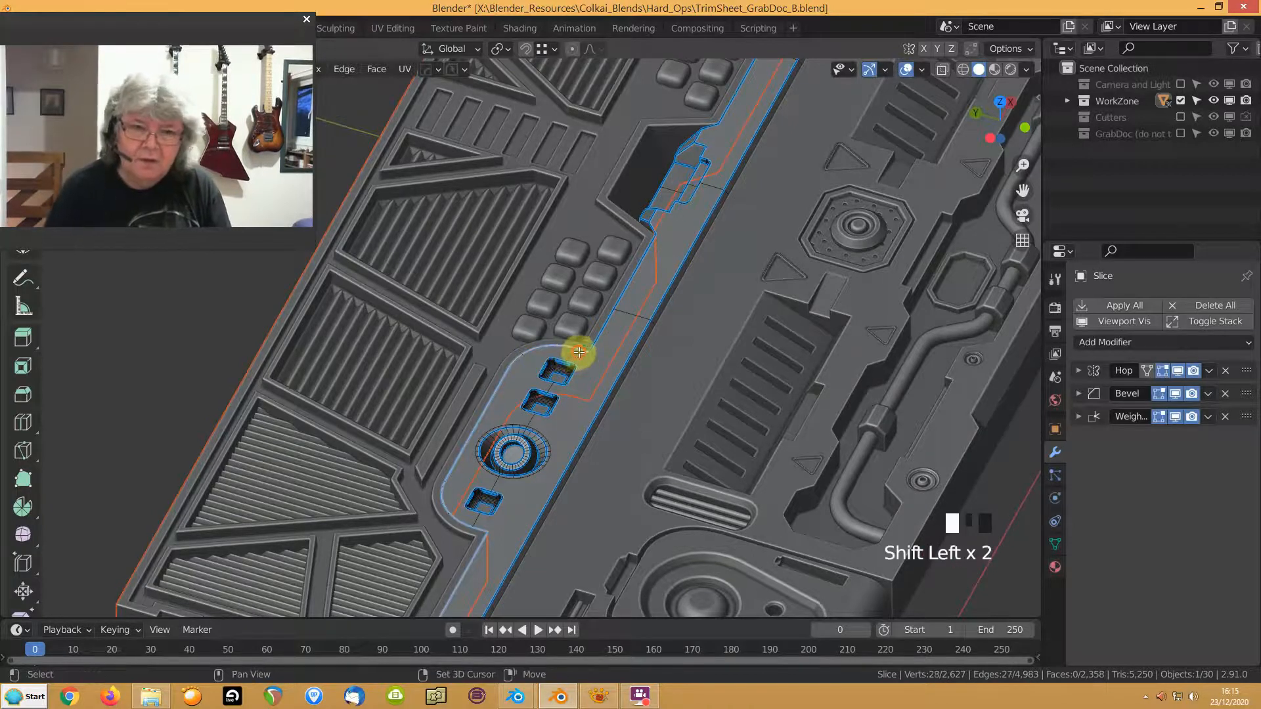
left_click(652, 255, "ctrl")
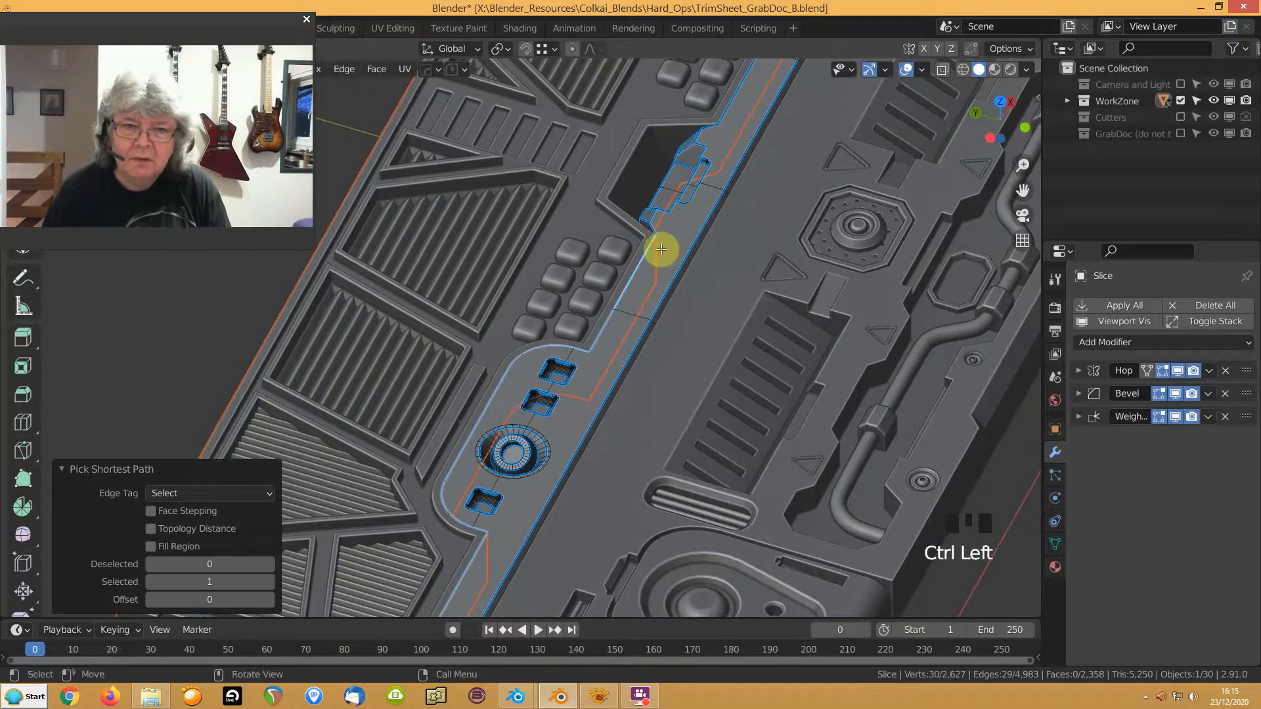
Add the central notch's corner edges to the selection and bevel the whole edge path by about 0.0043 m with one segment
middle_click_drag(658, 253, 675, 365, "shift")
scroll(676, 366, "up", 6)
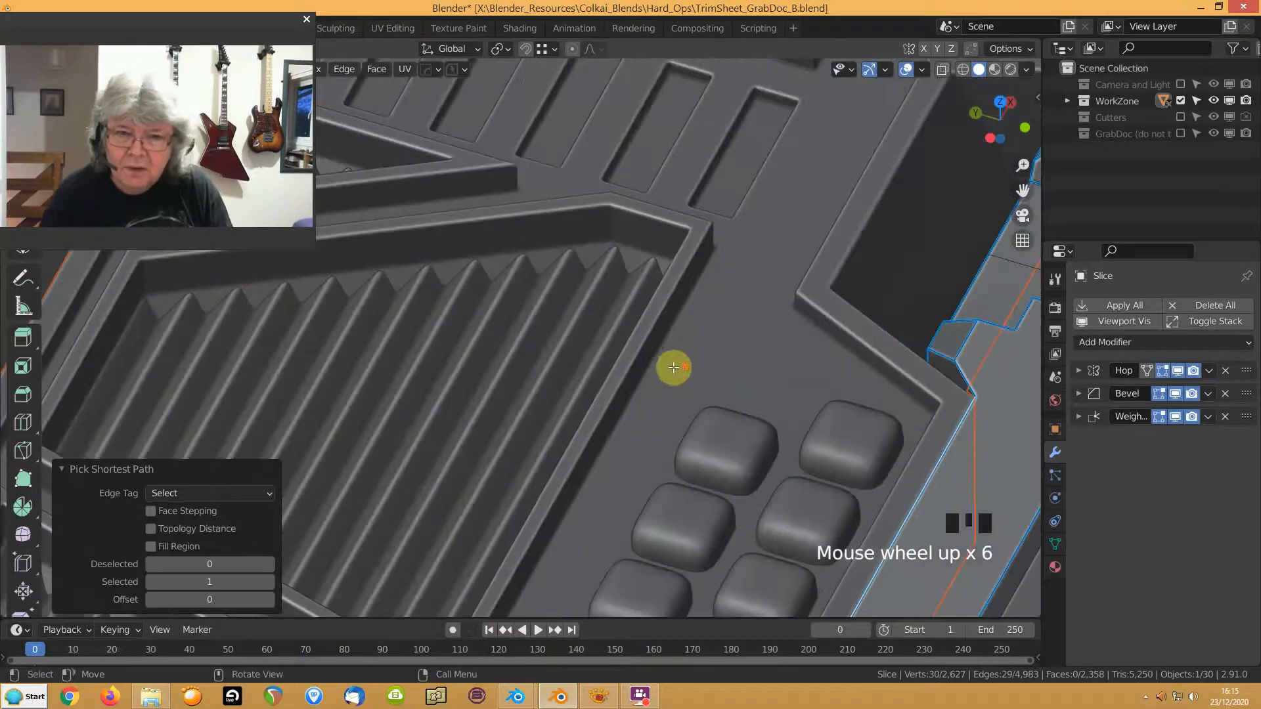
left_click(972, 368, "shift")
left_click(947, 356, "shift")
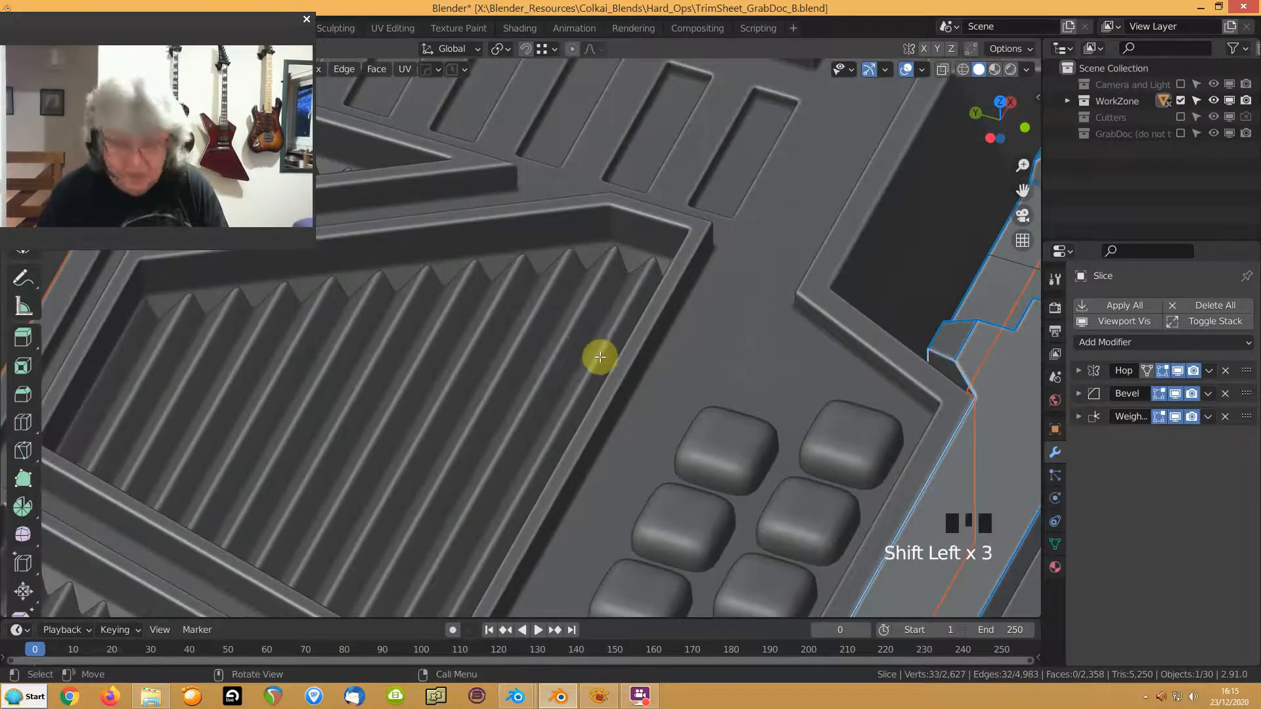
key("ctrl+b")
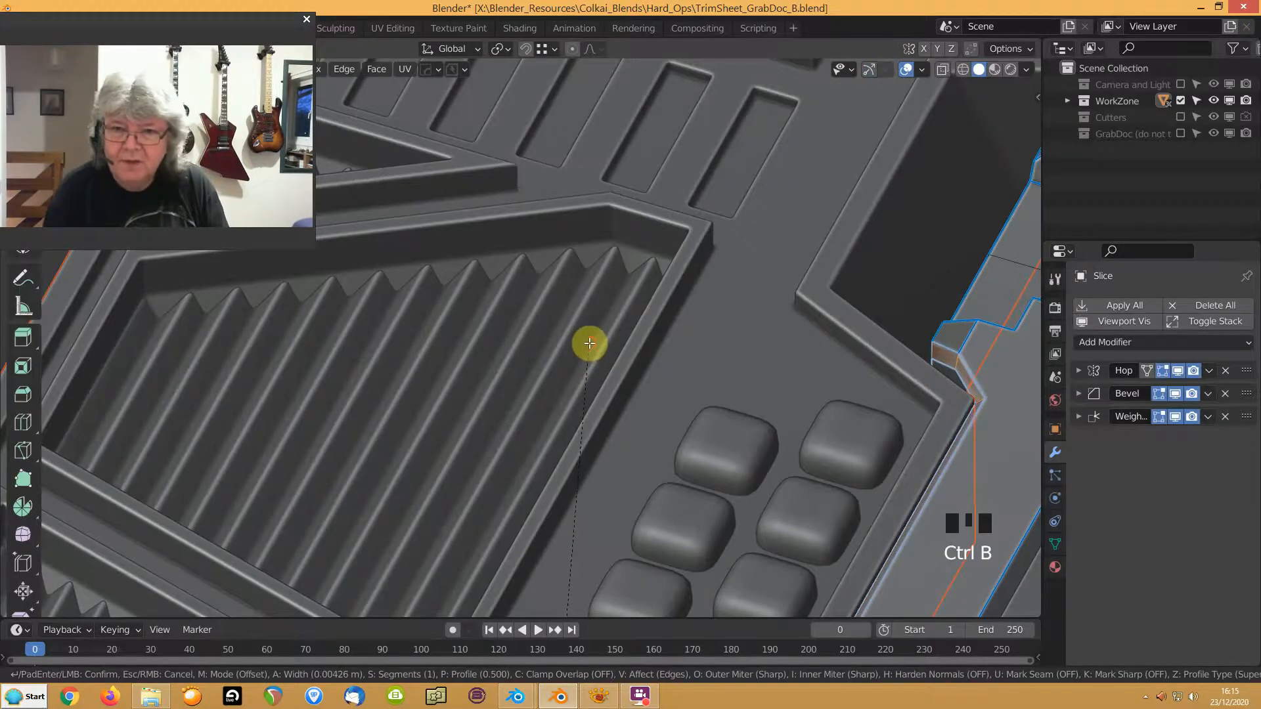
left_click(589, 343)
key("Tab")
Symmetrize the base slice across the X axis and deselect everything
scroll(630, 367, "down", 8)
middle_click_drag(766, 343, 568, 428)
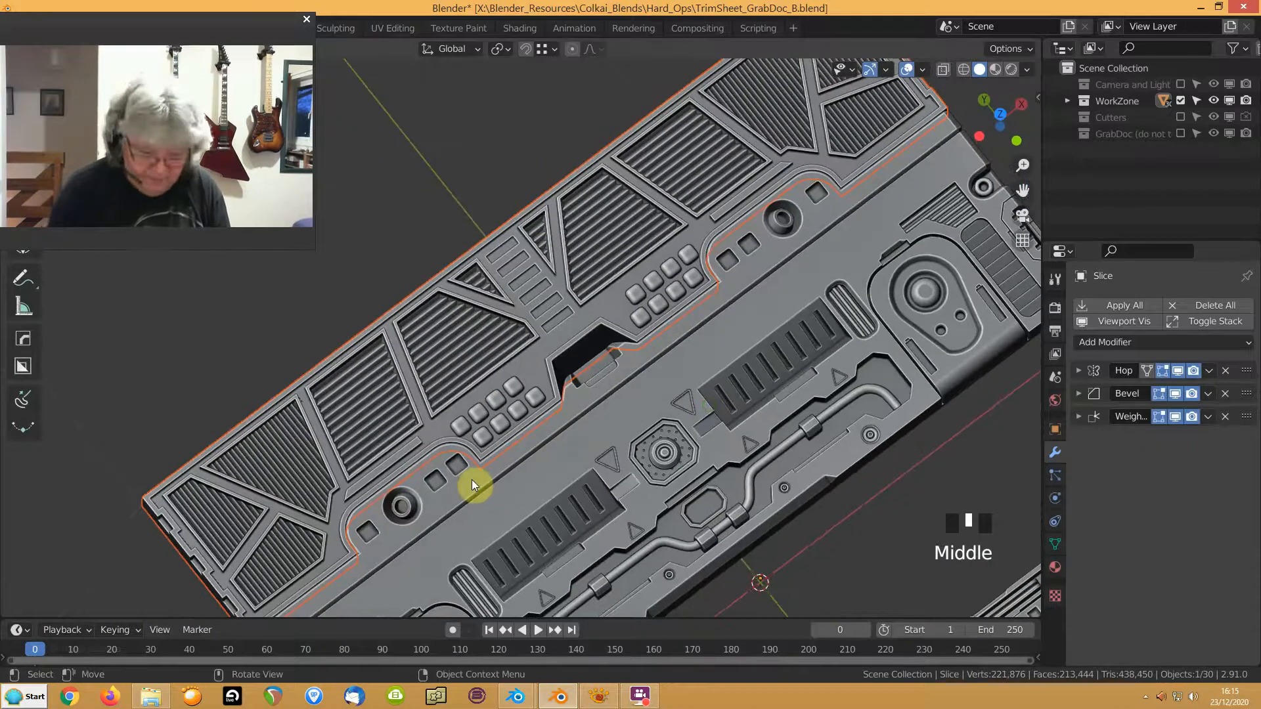
key("alt+x")
scroll(739, 532, "down", 3)
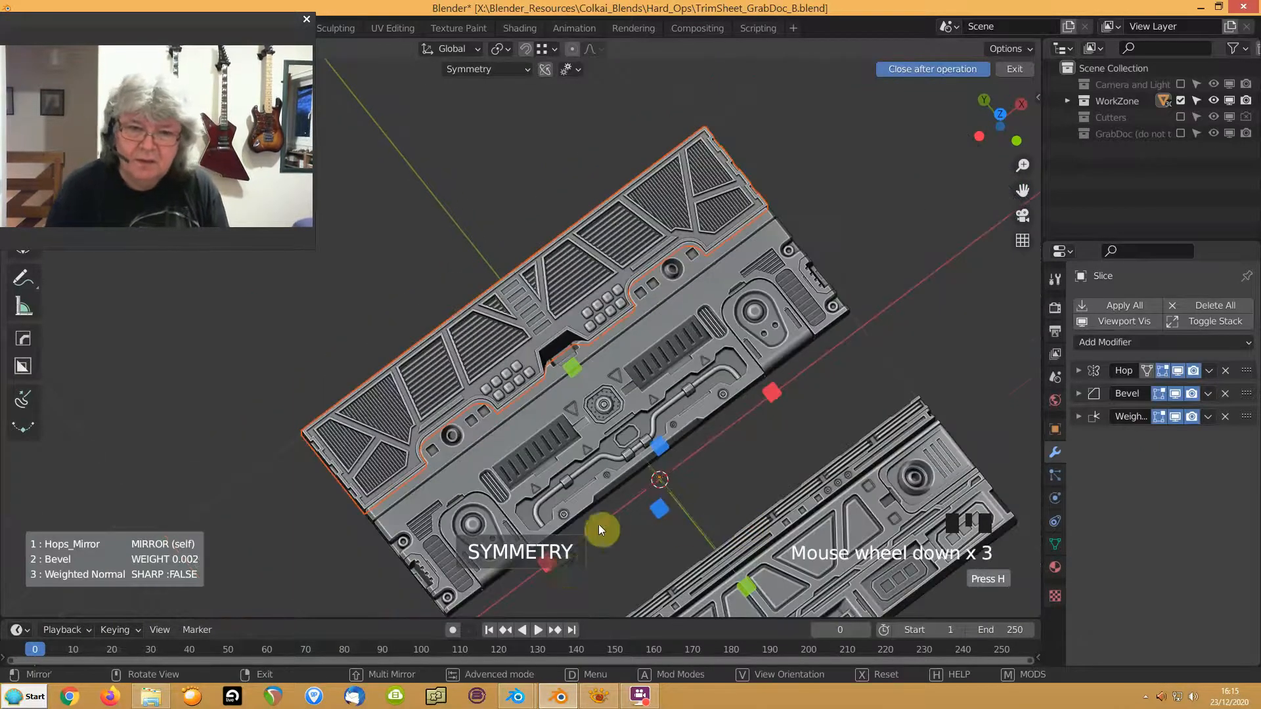
left_click(548, 564)
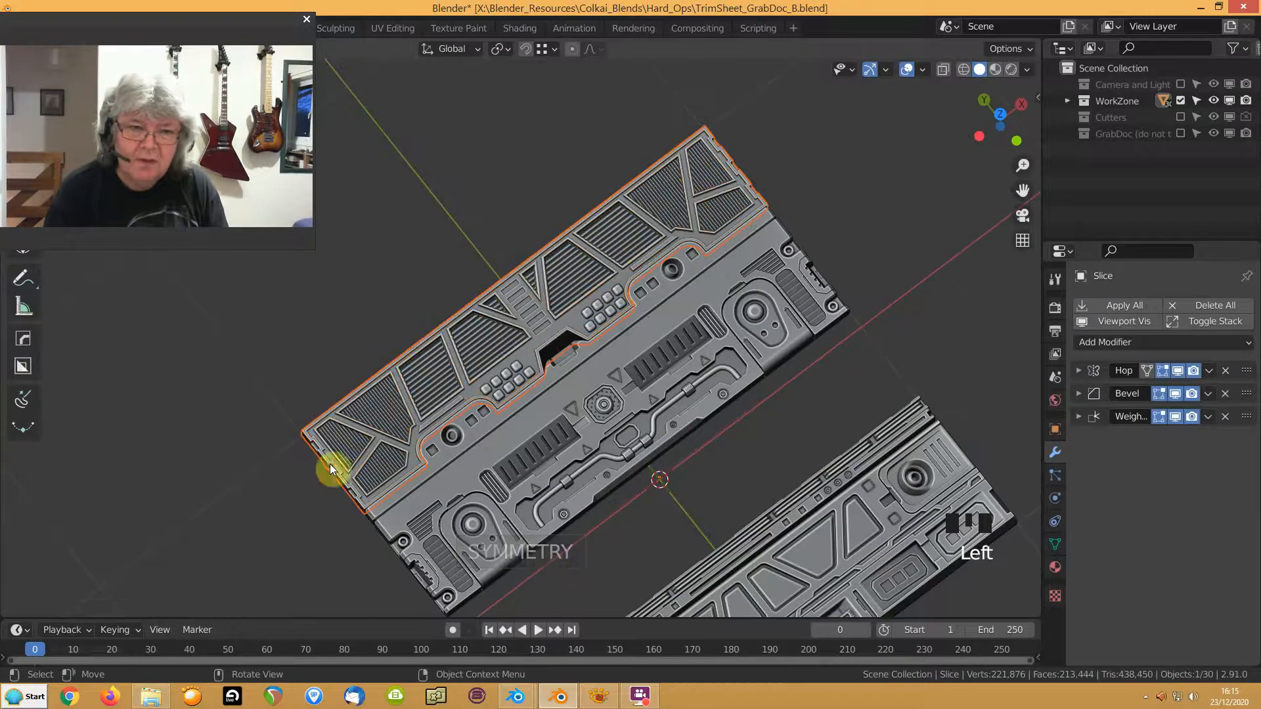
left_click(314, 481)
Examine the assembled upper strip from above and at an angle, including louvres, notch and bevelled borders
middle_click_drag(611, 431, 684, 417, "shift")
key("KP_7")
middle_click_drag(614, 389, 500, 493, "shift")
scroll(582, 459, "up", 5)
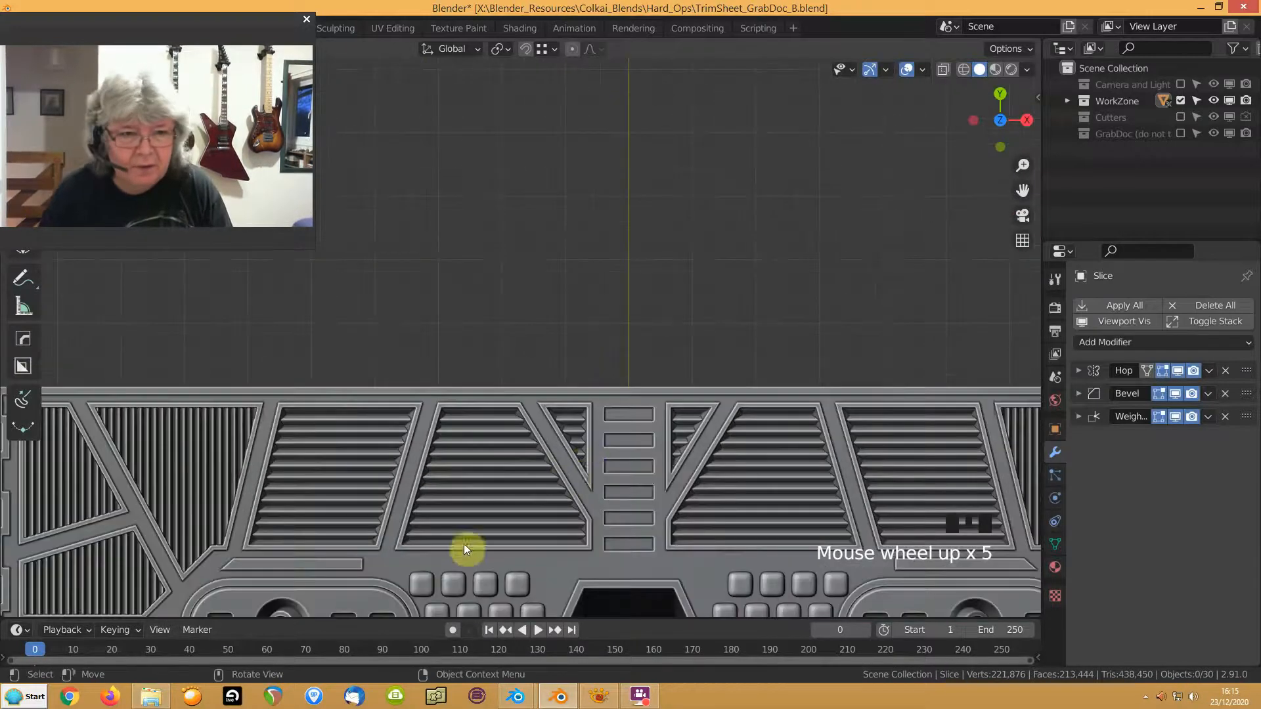
middle_click_drag(478, 551, 669, 348, "shift")
middle_click_drag(529, 456, 594, 430)
middle_click_drag(636, 470, 642, 397)
scroll(642, 398, "down", 3)
middle_click_drag(738, 392, 533, 455, "shift")
scroll(532, 457, "down", 1, "shift")
middle_click_drag(638, 373, 654, 420)
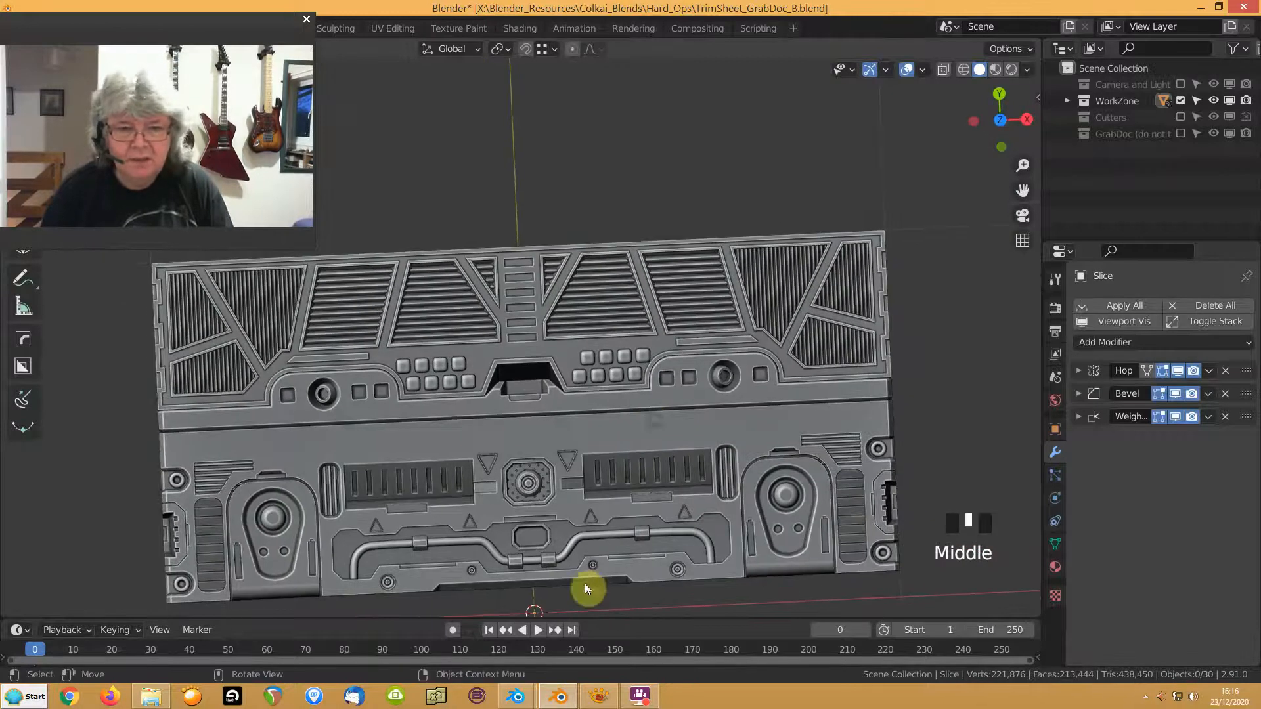
Switch to the Blender window with TrimSheet_GrabDoc_A to compare its strips, then return to TrimSheet_GrabDoc_B for an overview
left_click(518, 694)
left_click(440, 589)
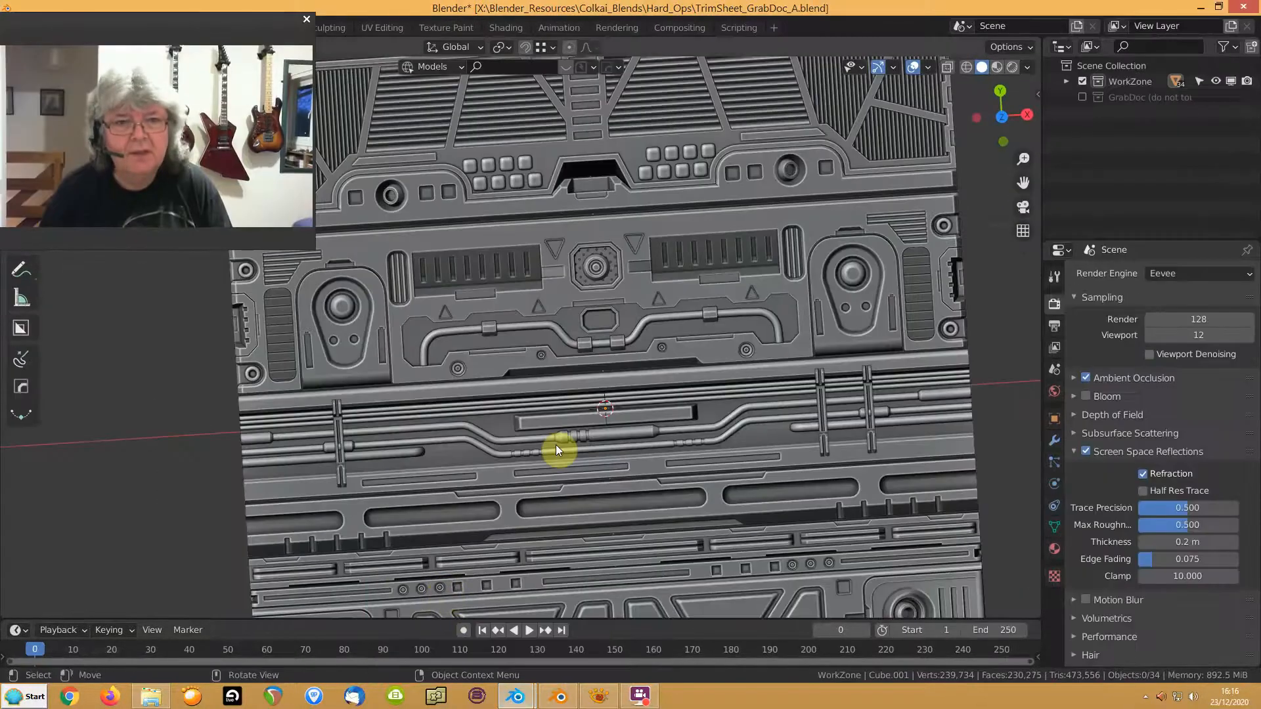
middle_click_drag(605, 379, 611, 428)
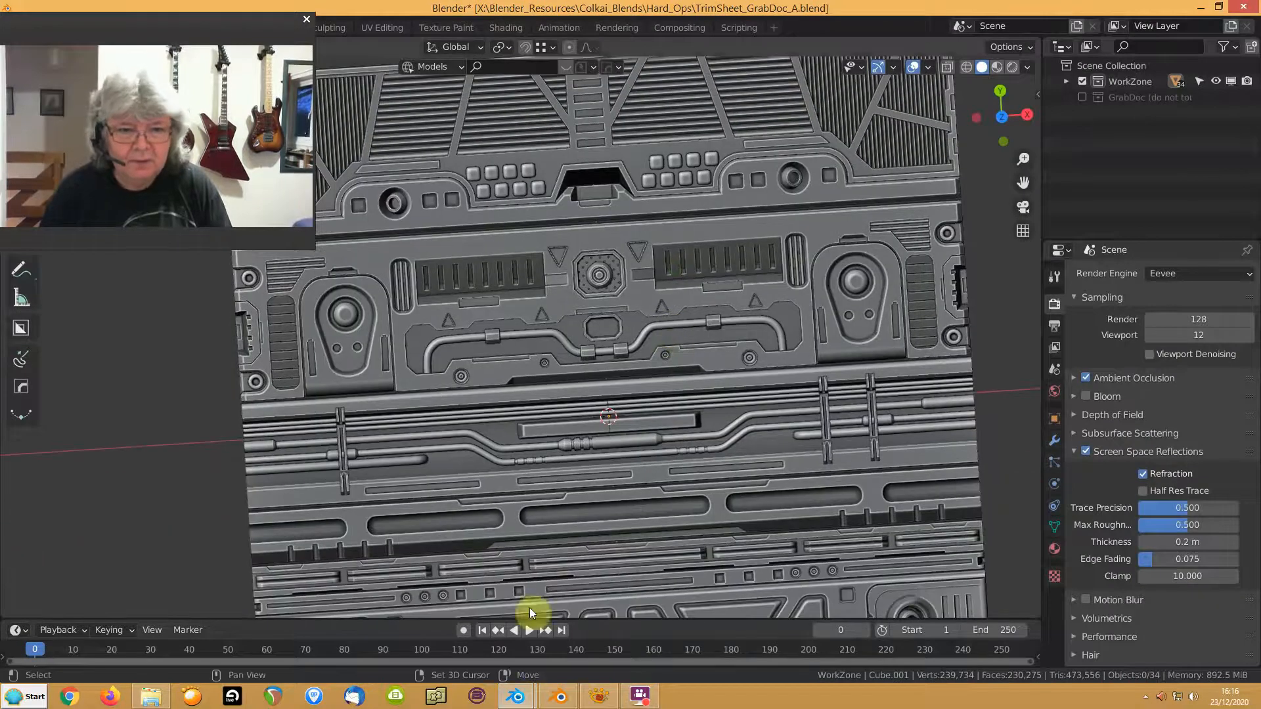
left_click(555, 694)
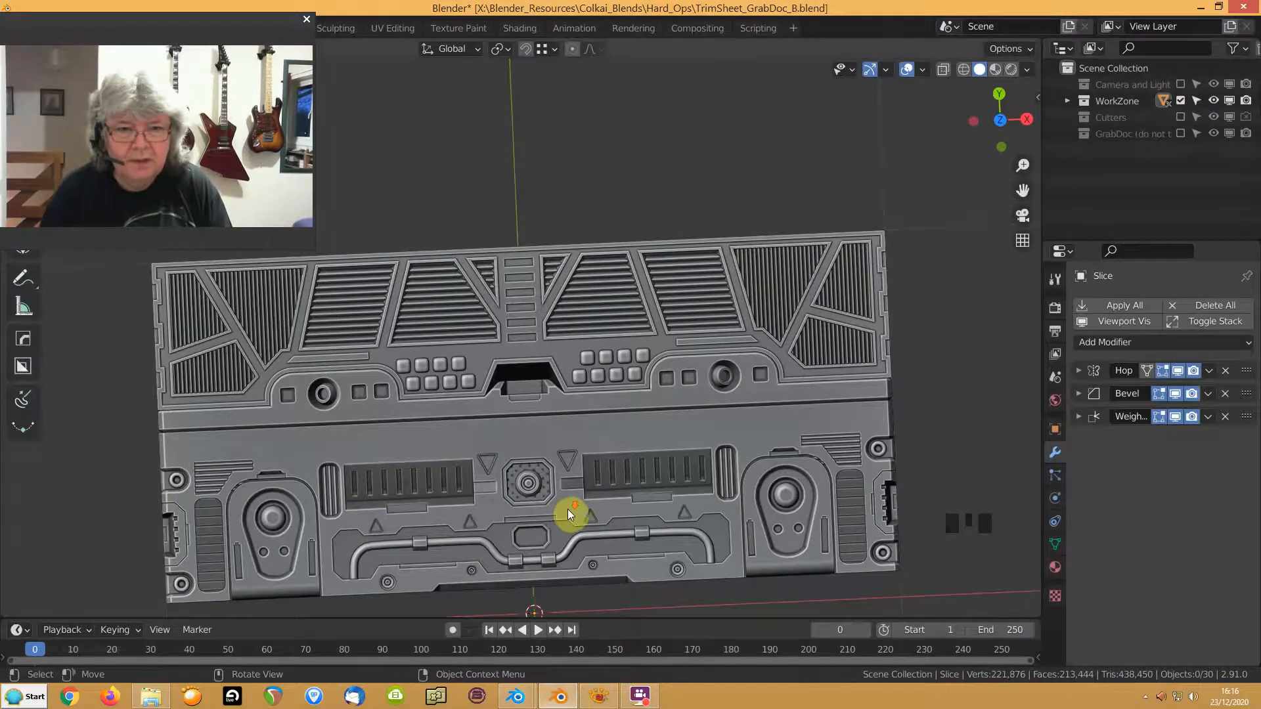
scroll(568, 512, "down", 5)
Switch back to the TrimSheet_GrabDoc_A window and inspect its stacked strips straight from above
mouse_move(512, 694)
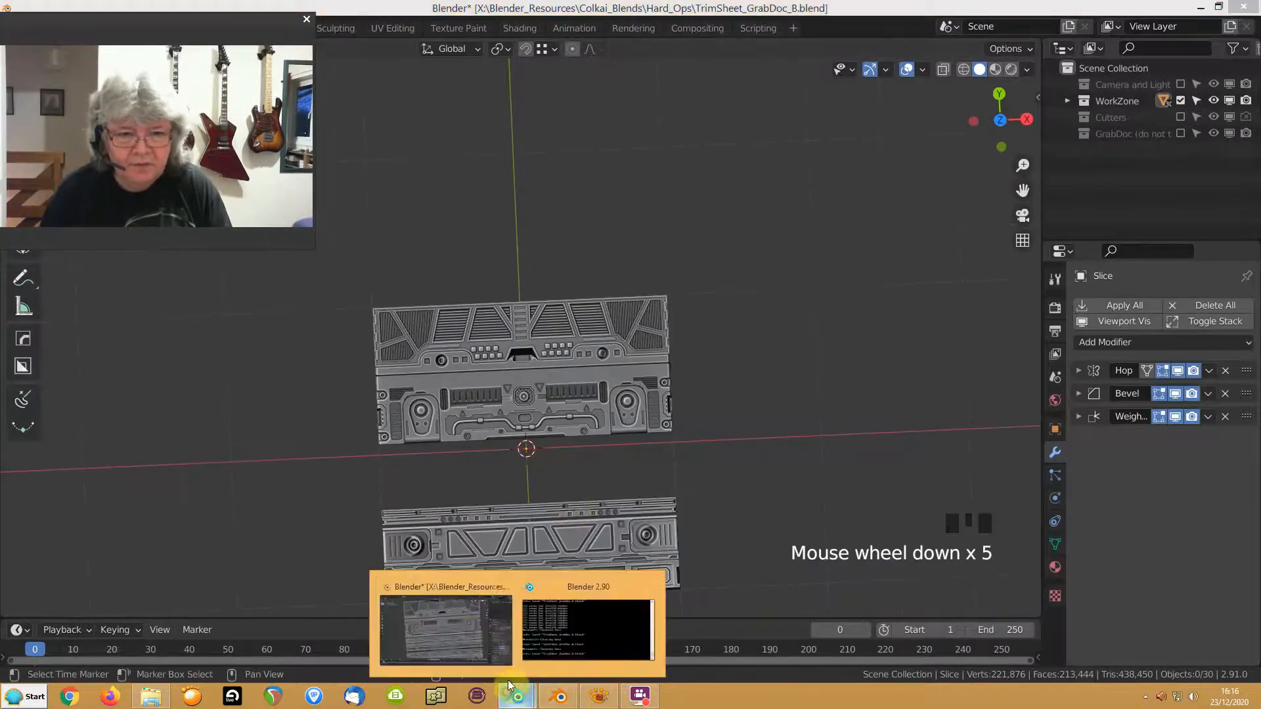
left_click(446, 614)
middle_click_drag(629, 290, 678, 320, "shift")
key("KP_7")
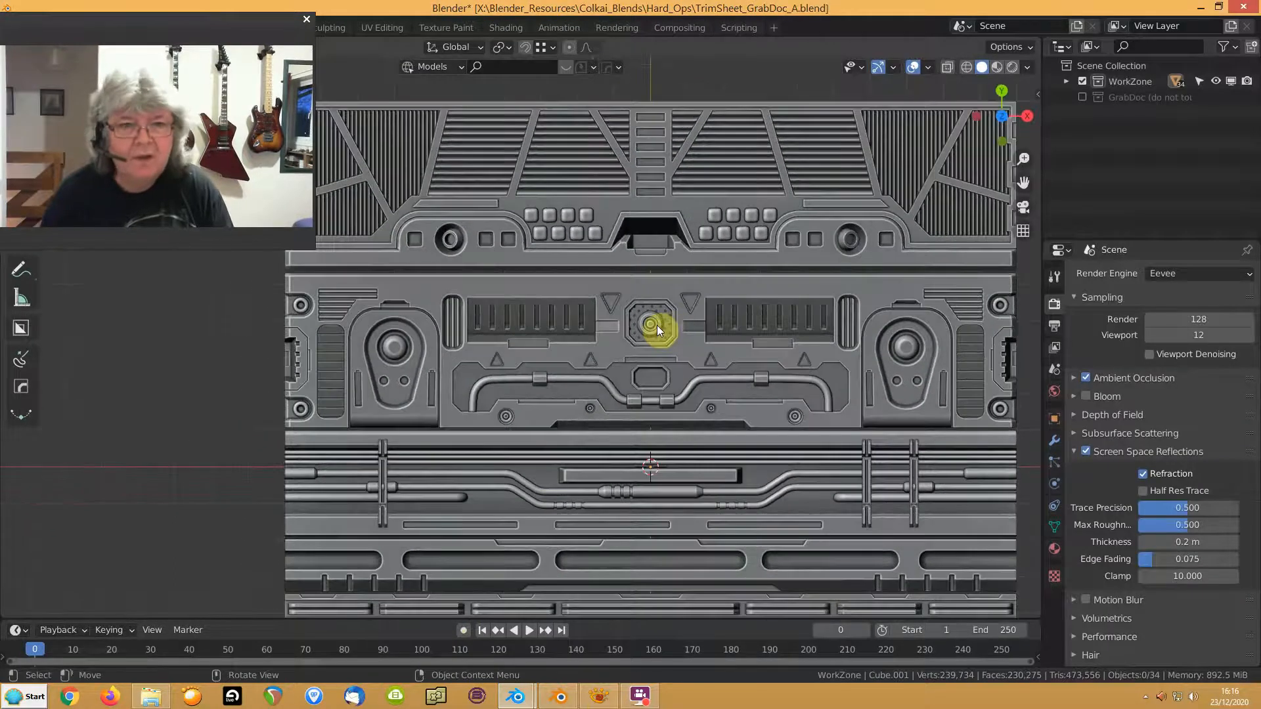
scroll(657, 325, "down", 1)
middle_click_drag(596, 403, 633, 293, "shift")
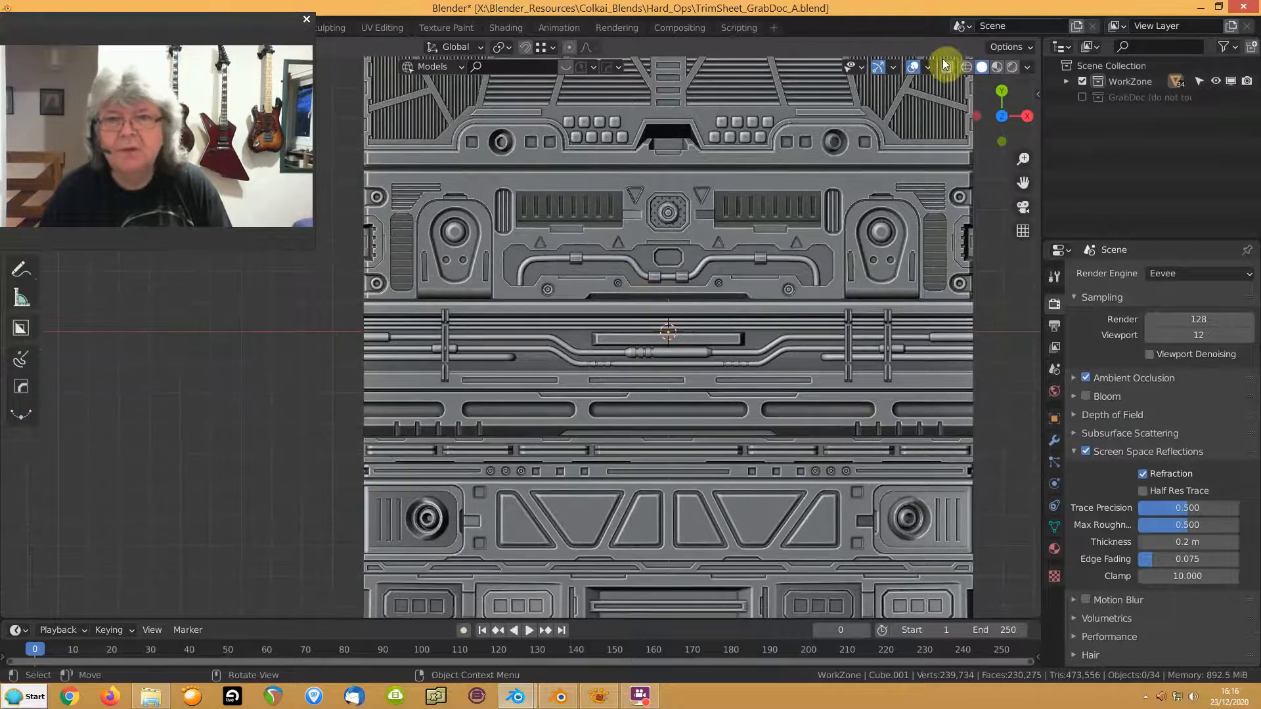
Hide the viewport overlays and examine the trim sheet's strips from the lower panels up to the louvred top section
left_click(912, 68)
middle_click_drag(474, 507, 494, 394, "shift")
scroll(432, 343, "up", 2)
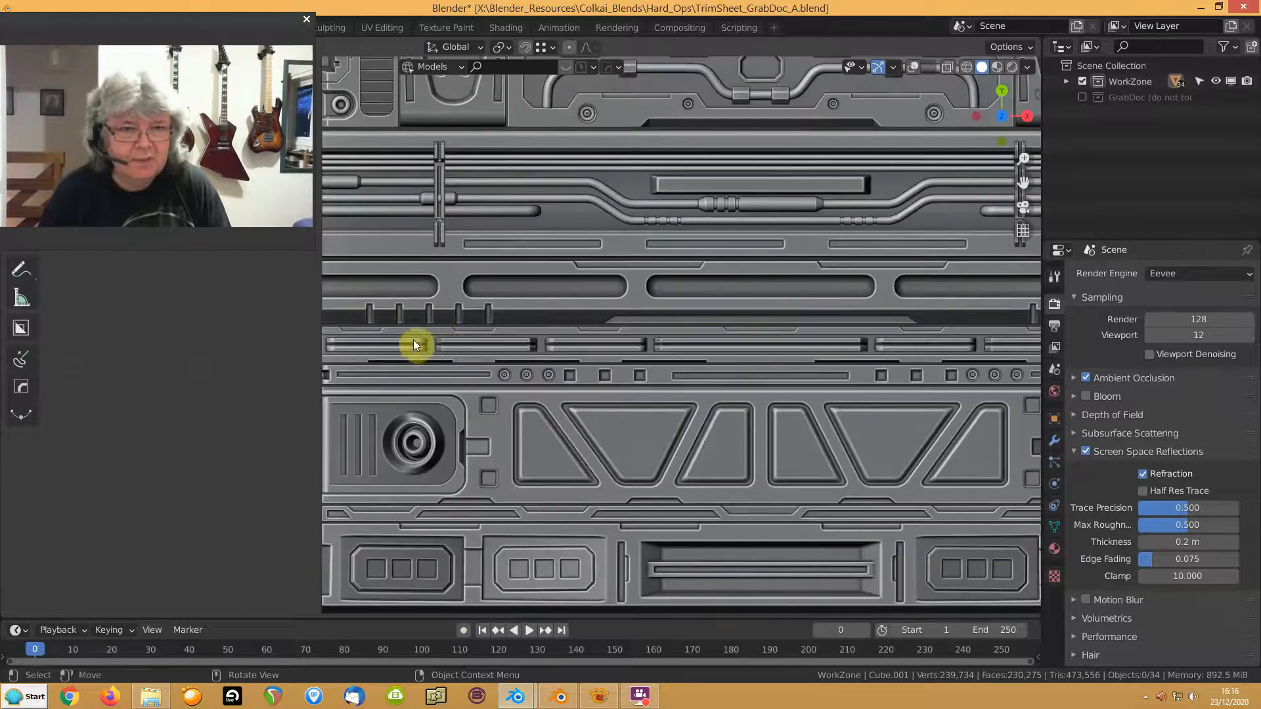
scroll(459, 436, "down", 2)
middle_click_drag(646, 226, 491, 598, "shift")
middle_click_drag(550, 385, 525, 402, "shift")
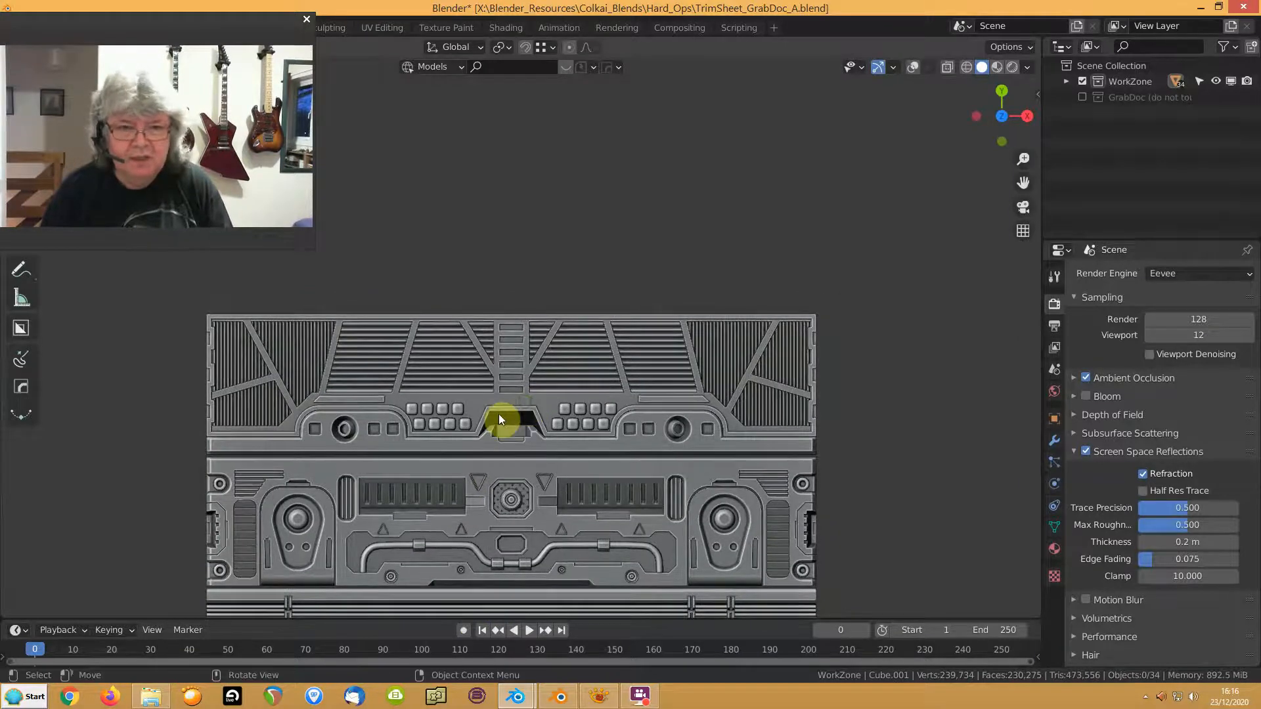
scroll(498, 417, "up", 1)
middle_click_drag(448, 472, 470, 454, "shift")
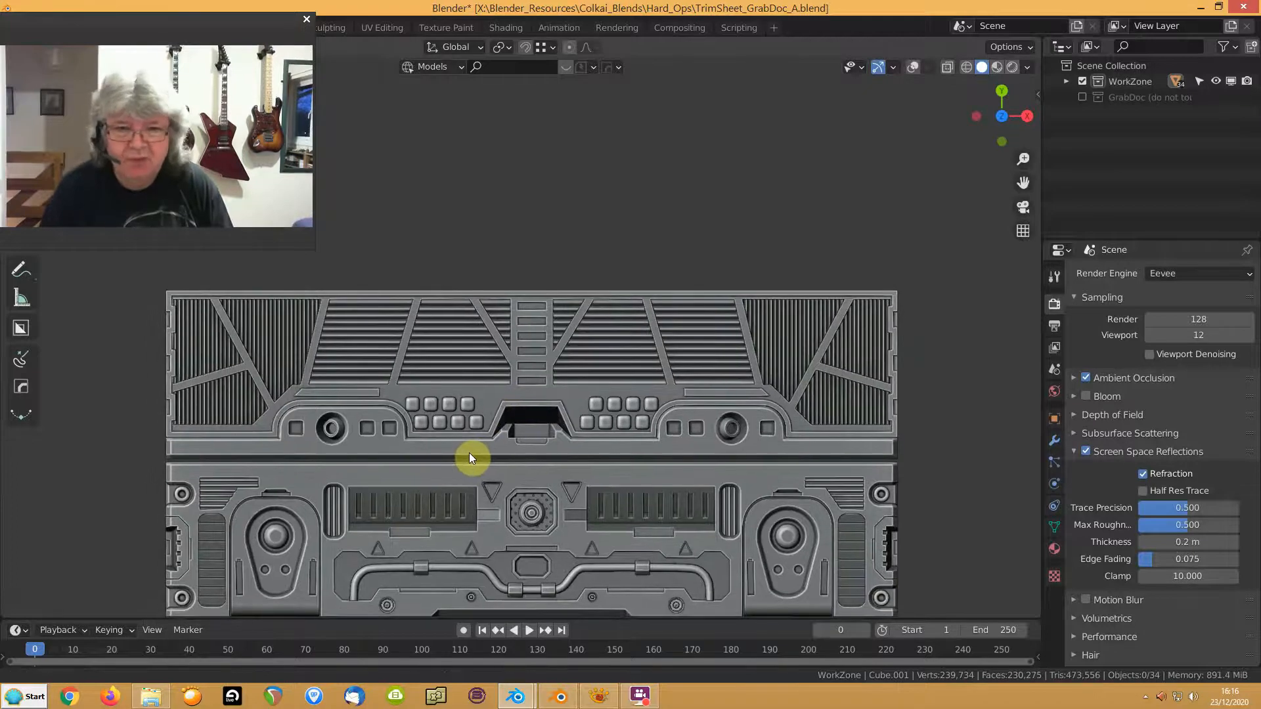